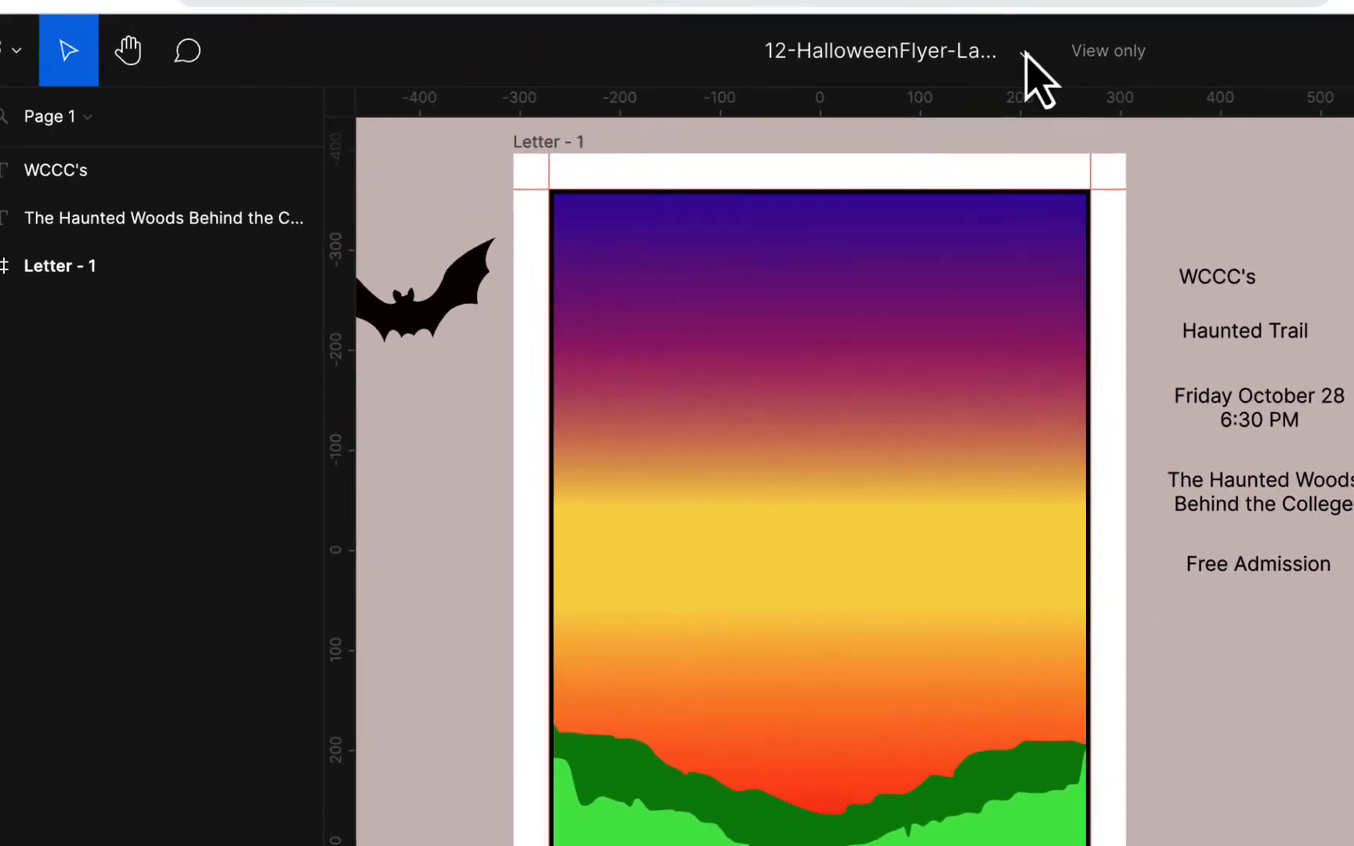
# - Duplicate the flyer to your Drafts and open the editable copy
pyautogui.click(1025, 68)
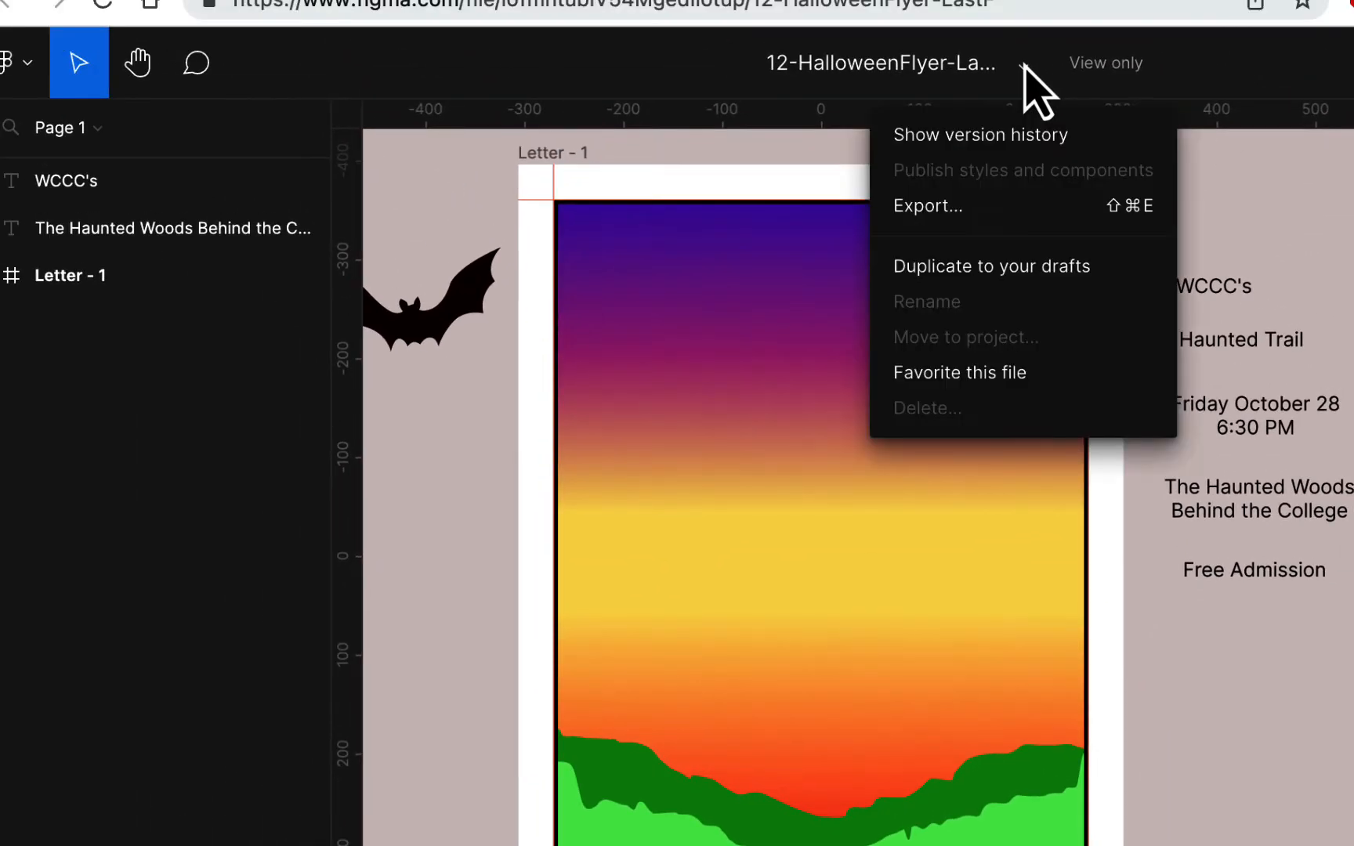
pyautogui.click(1039, 267)
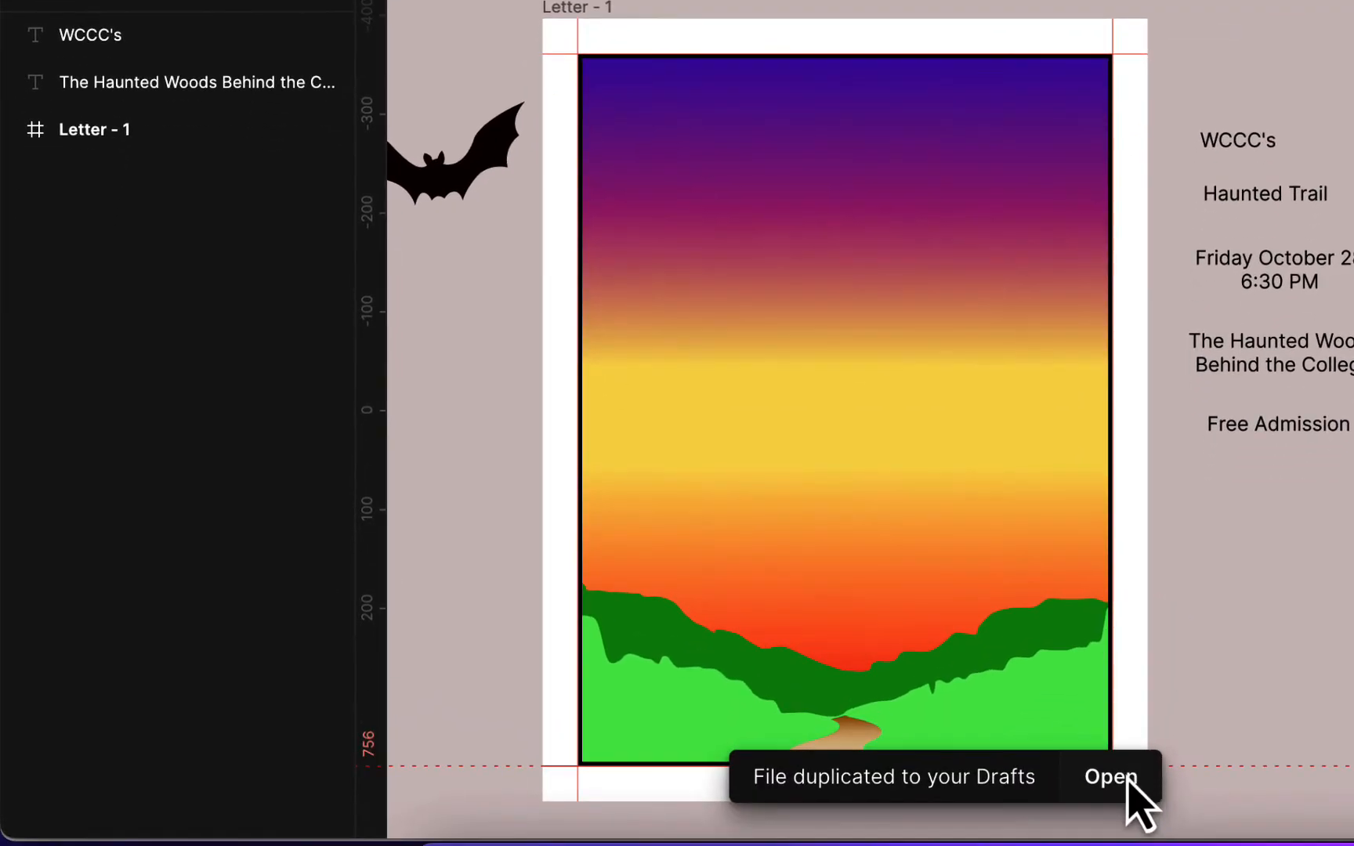
pyautogui.click(1122, 777)
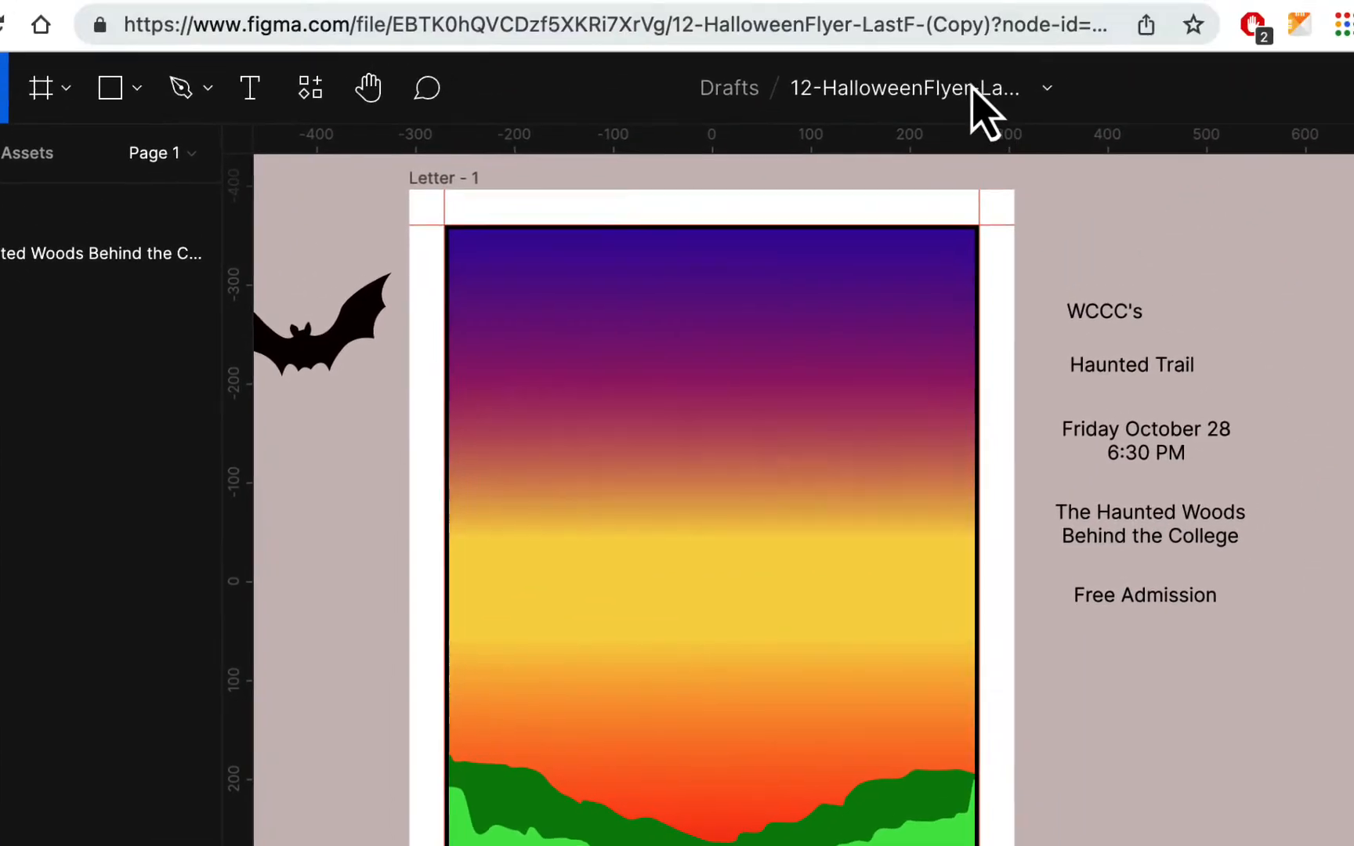
# - Rename the copy to 12-HalloweenFlyer- followed by your name, replacing LastF (Copy)
pyautogui.click(970, 88)
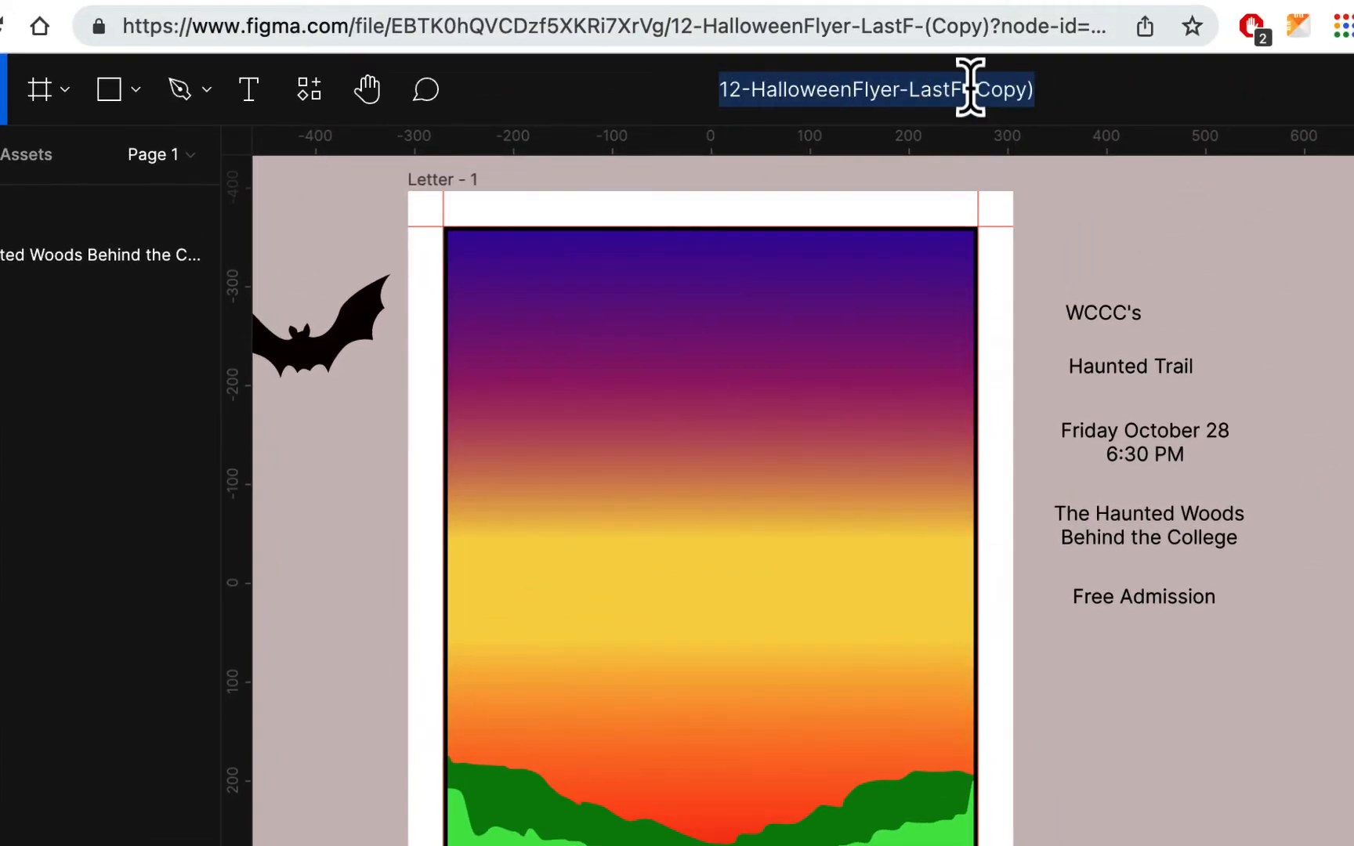
pyautogui.click(943, 87)
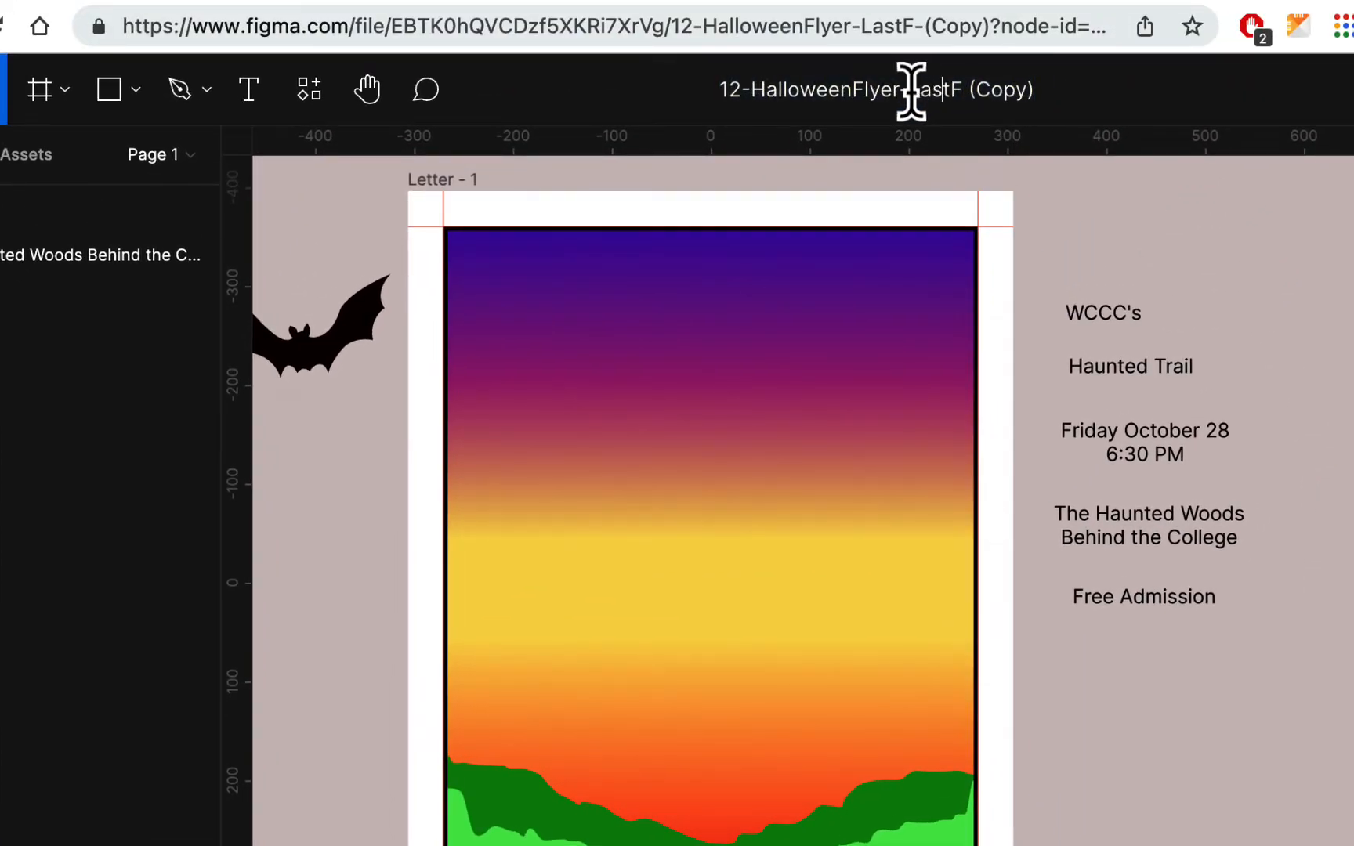
pyautogui.moveTo(911, 91); pyautogui.dragTo(1060, 90)
pyautogui.write('HomaR')
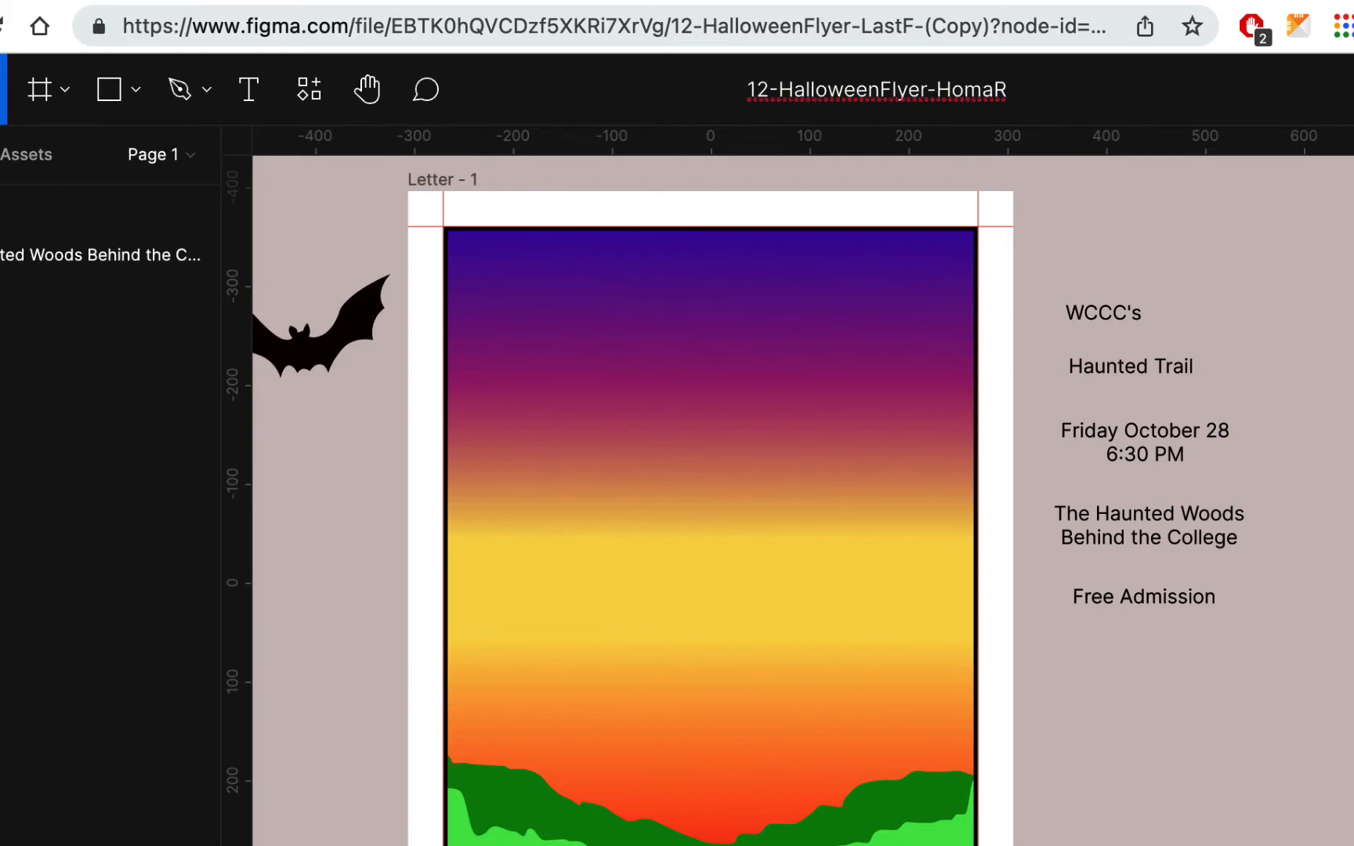
pyautogui.press('Return')
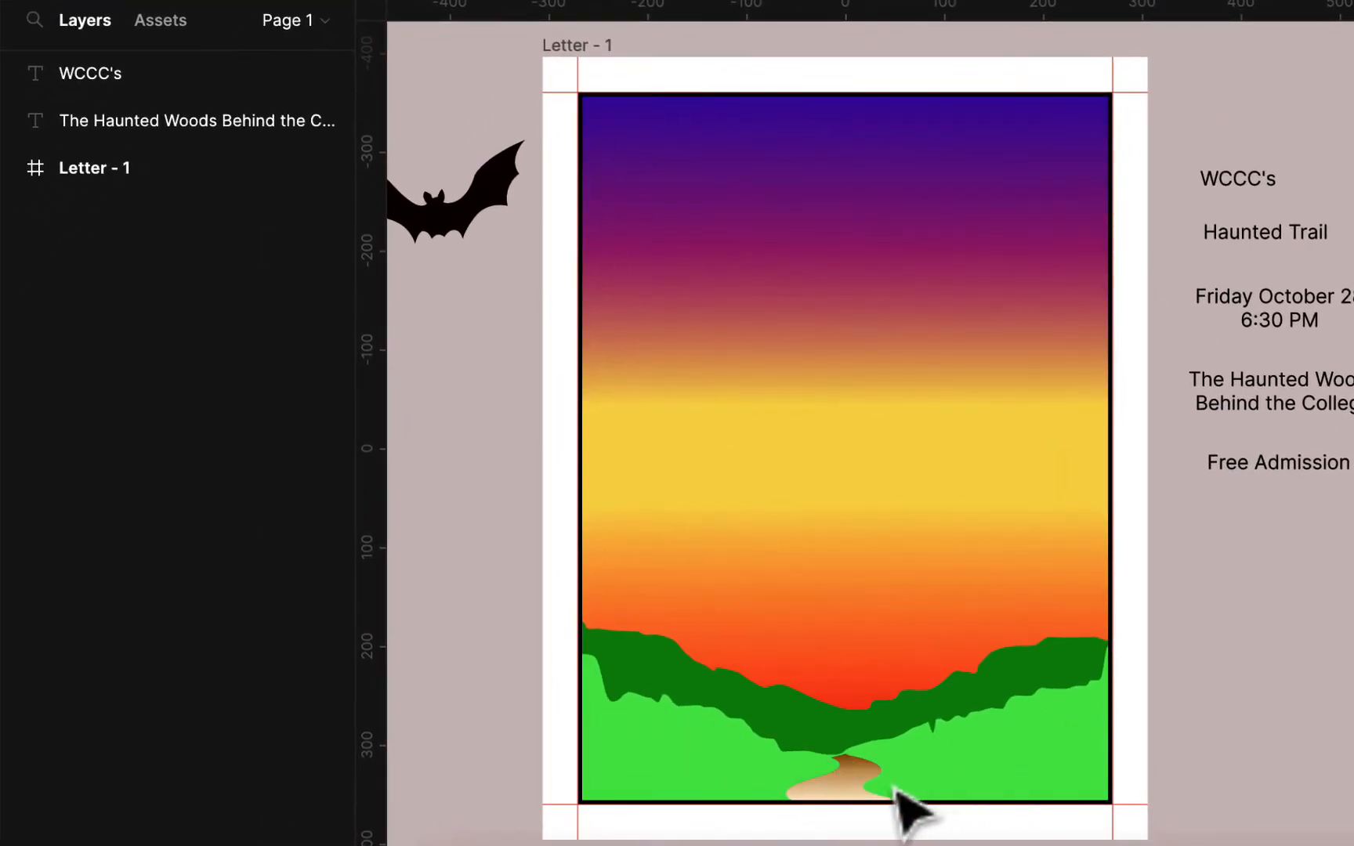
# - Move the WCCC's and The Haunted Woods text layers into the Letter - 1 frame
pyautogui.click(11, 169)
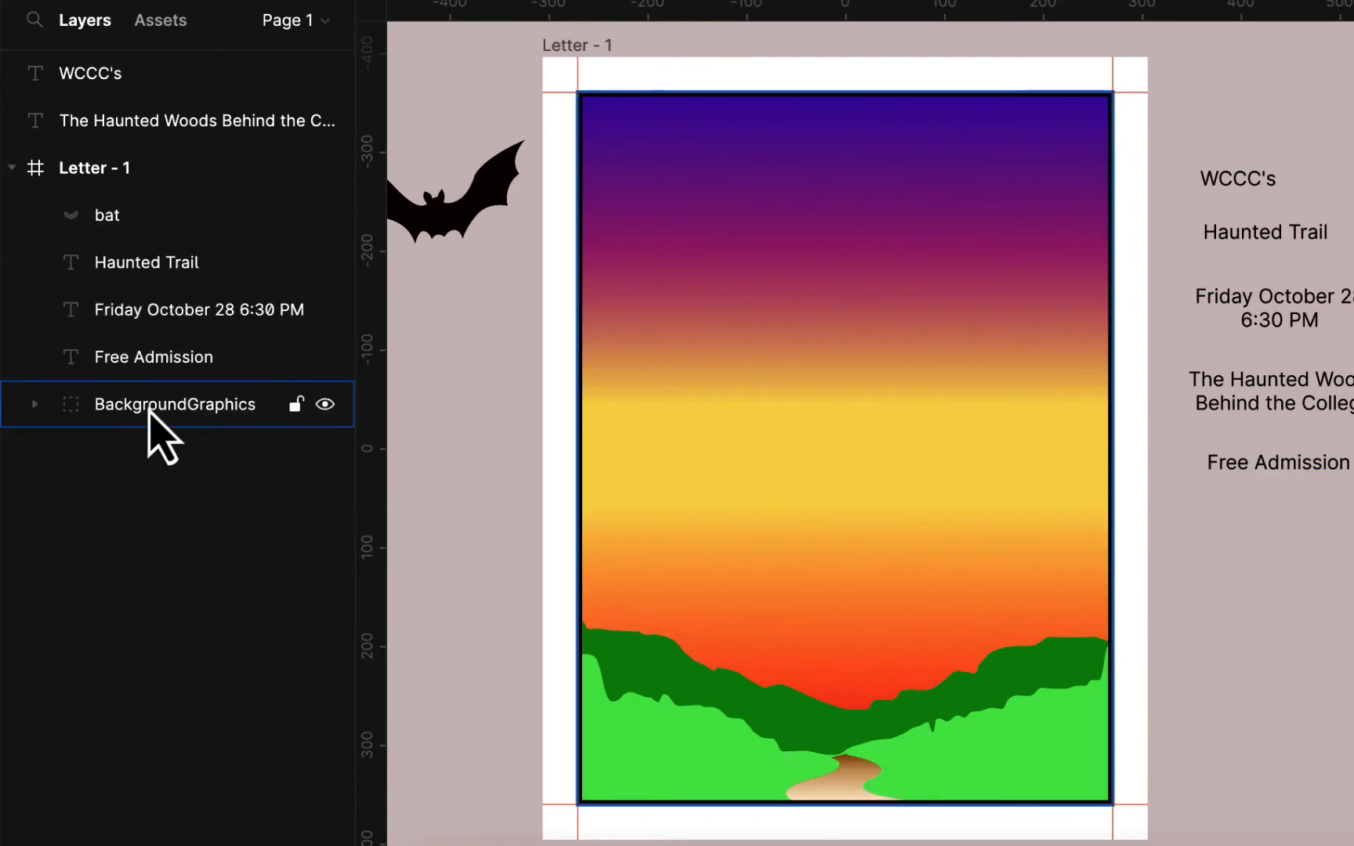
pyautogui.click(35, 405)
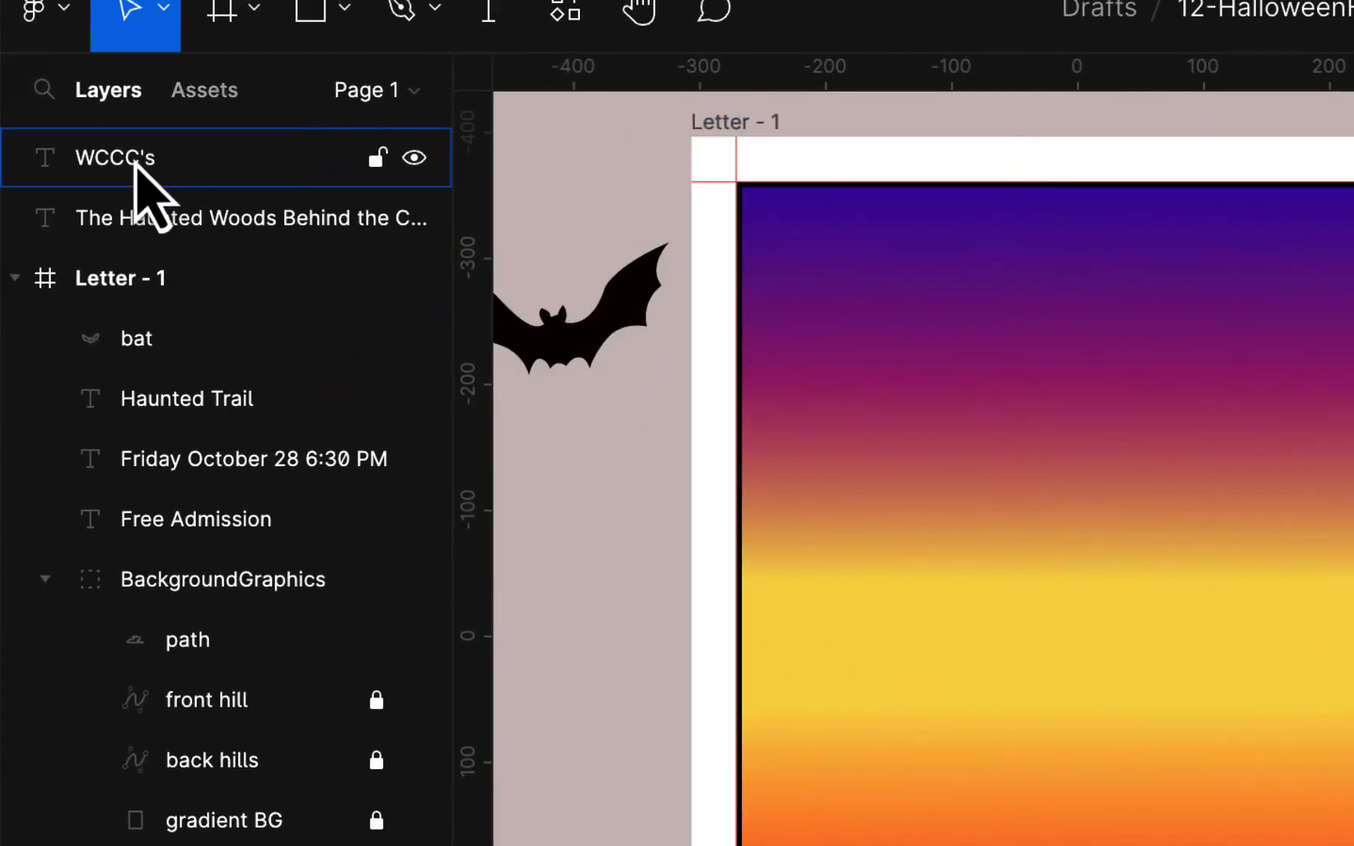
pyautogui.moveTo(137, 169); pyautogui.dragTo(174, 297)
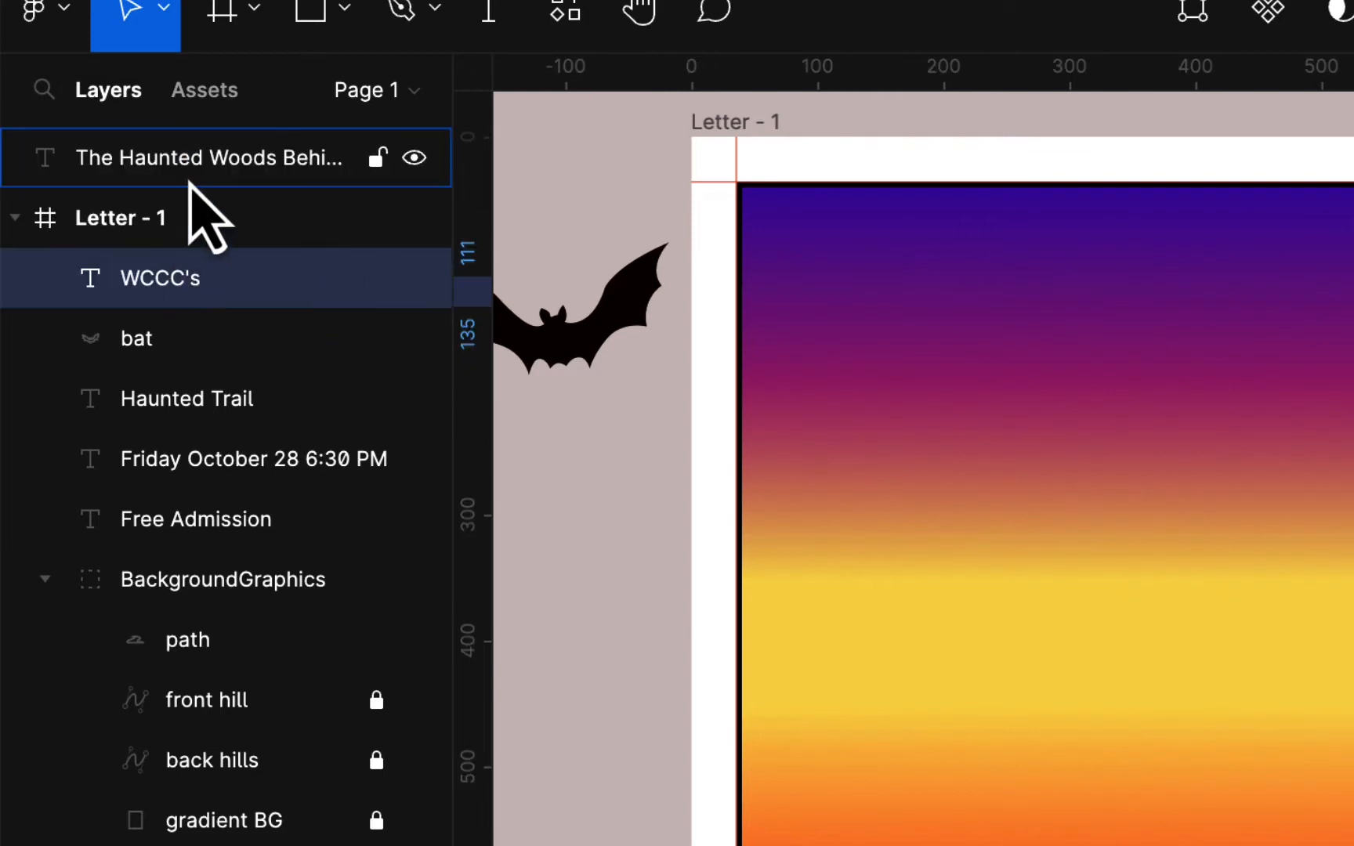
pyautogui.moveTo(200, 157); pyautogui.dragTo(201, 470)
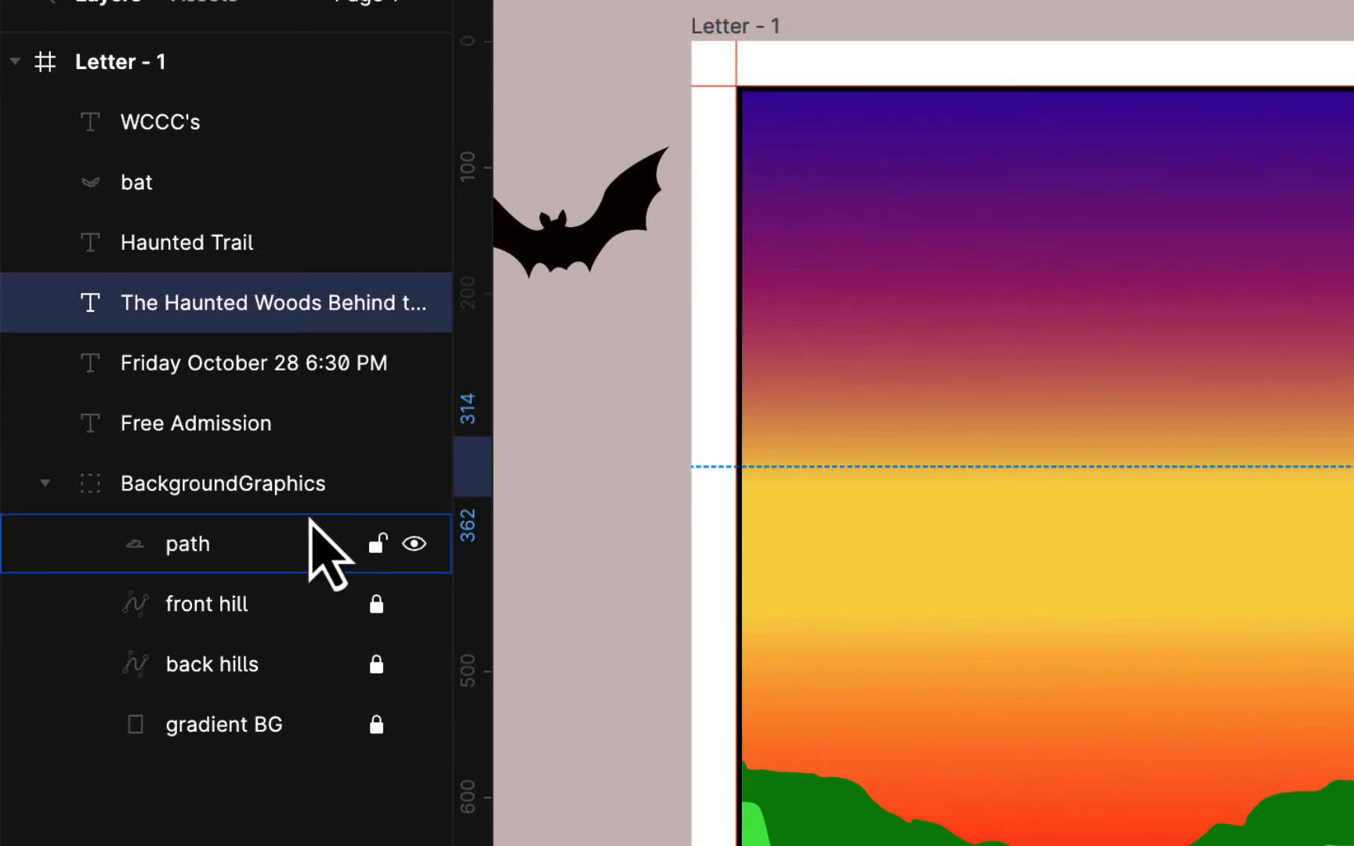
# - Lock the path layer, collapse BackgroundGraphics, and select the bat and five text objects
pyautogui.click(377, 544)
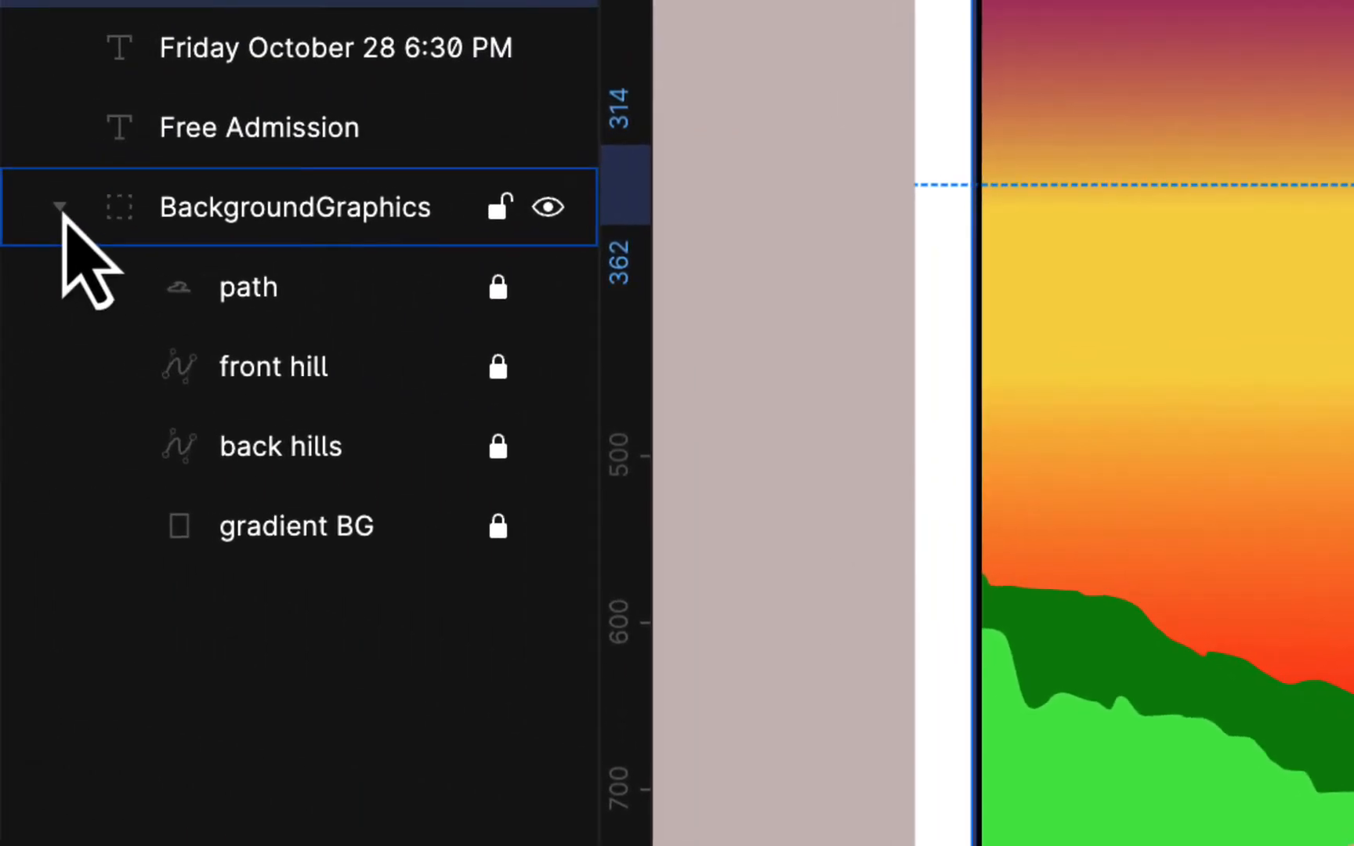
pyautogui.click(60, 206)
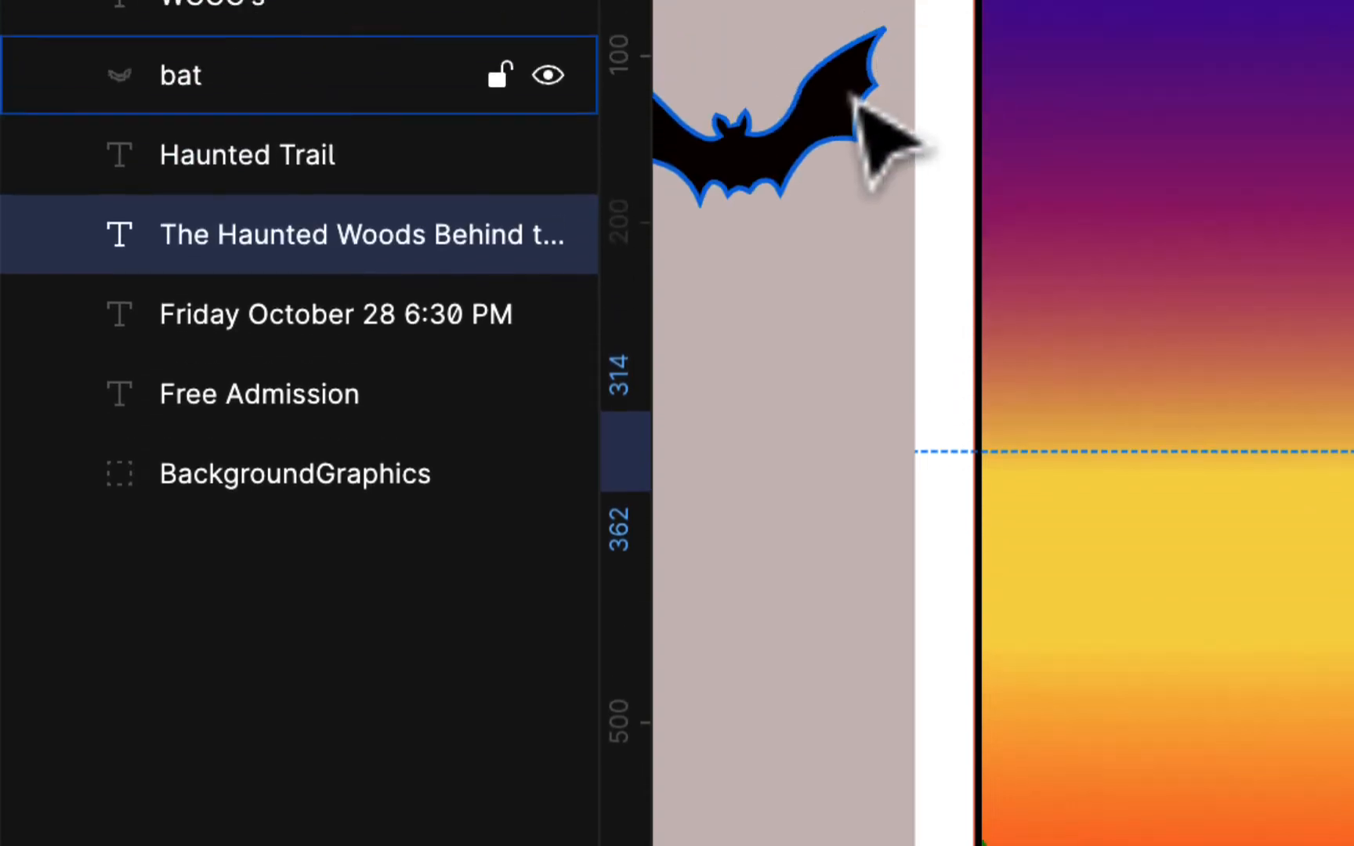
pyautogui.click(854, 106)
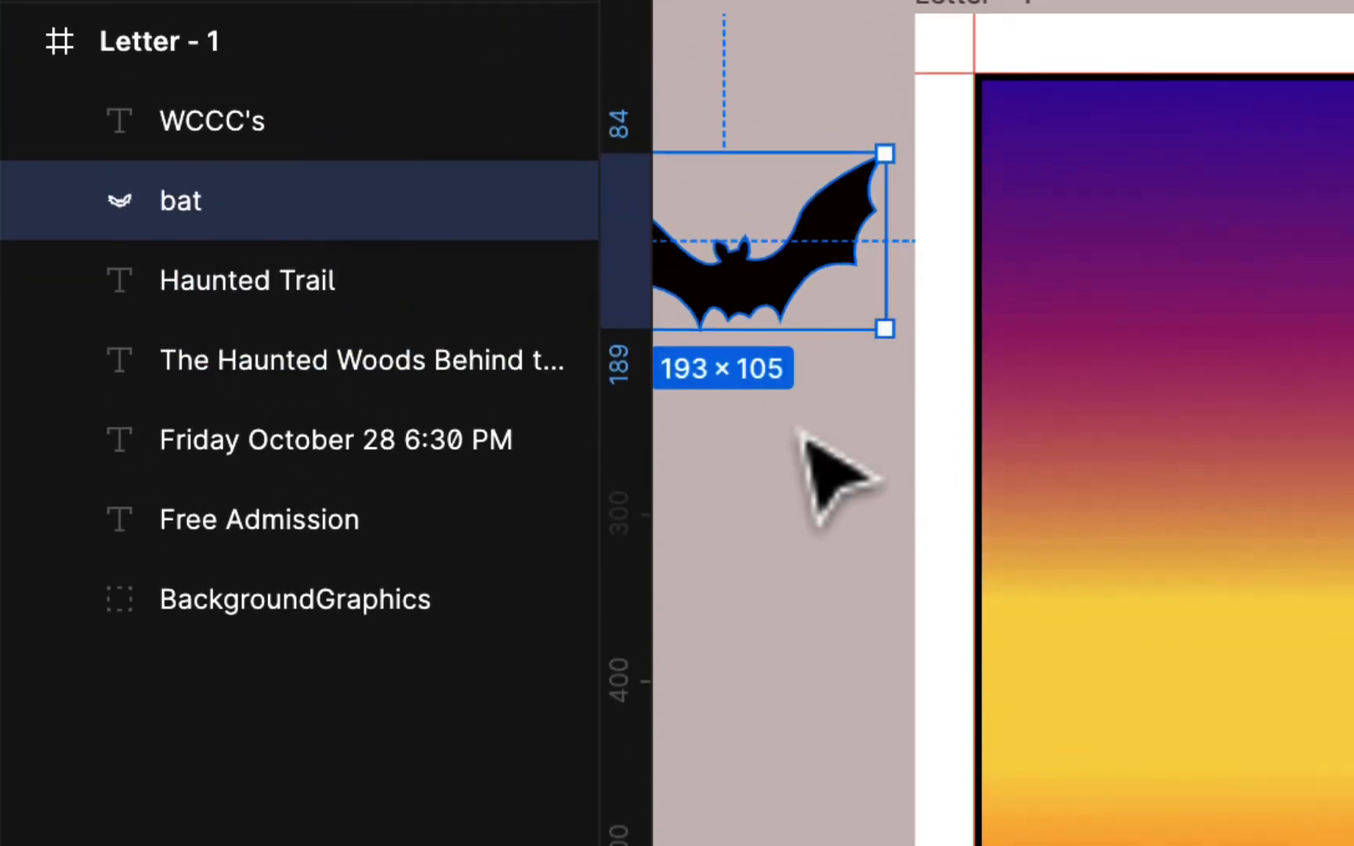
pyautogui.hscroll(-4, 815, 489)
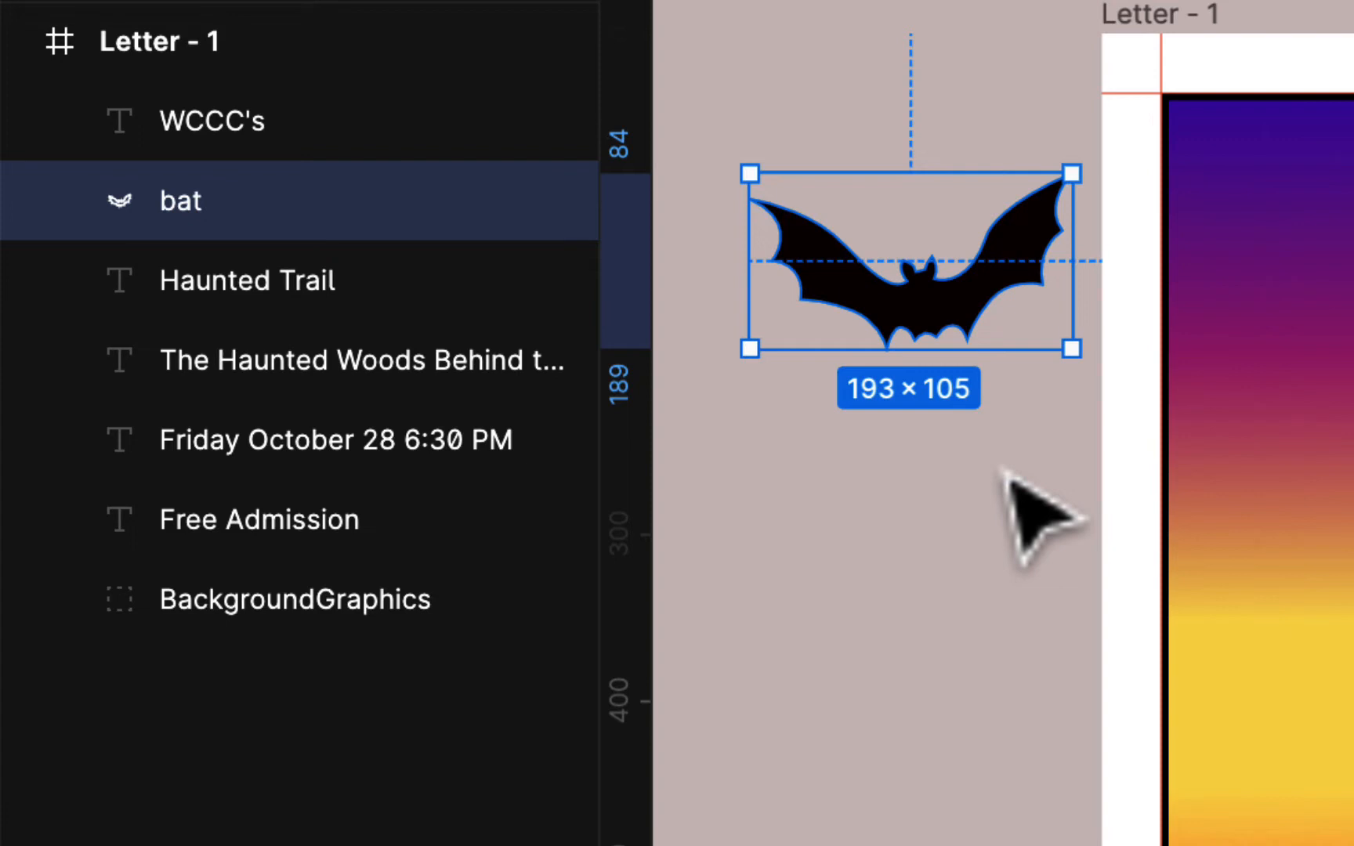
pyautogui.moveTo(994, 231); pyautogui.dragTo(1208, 560)
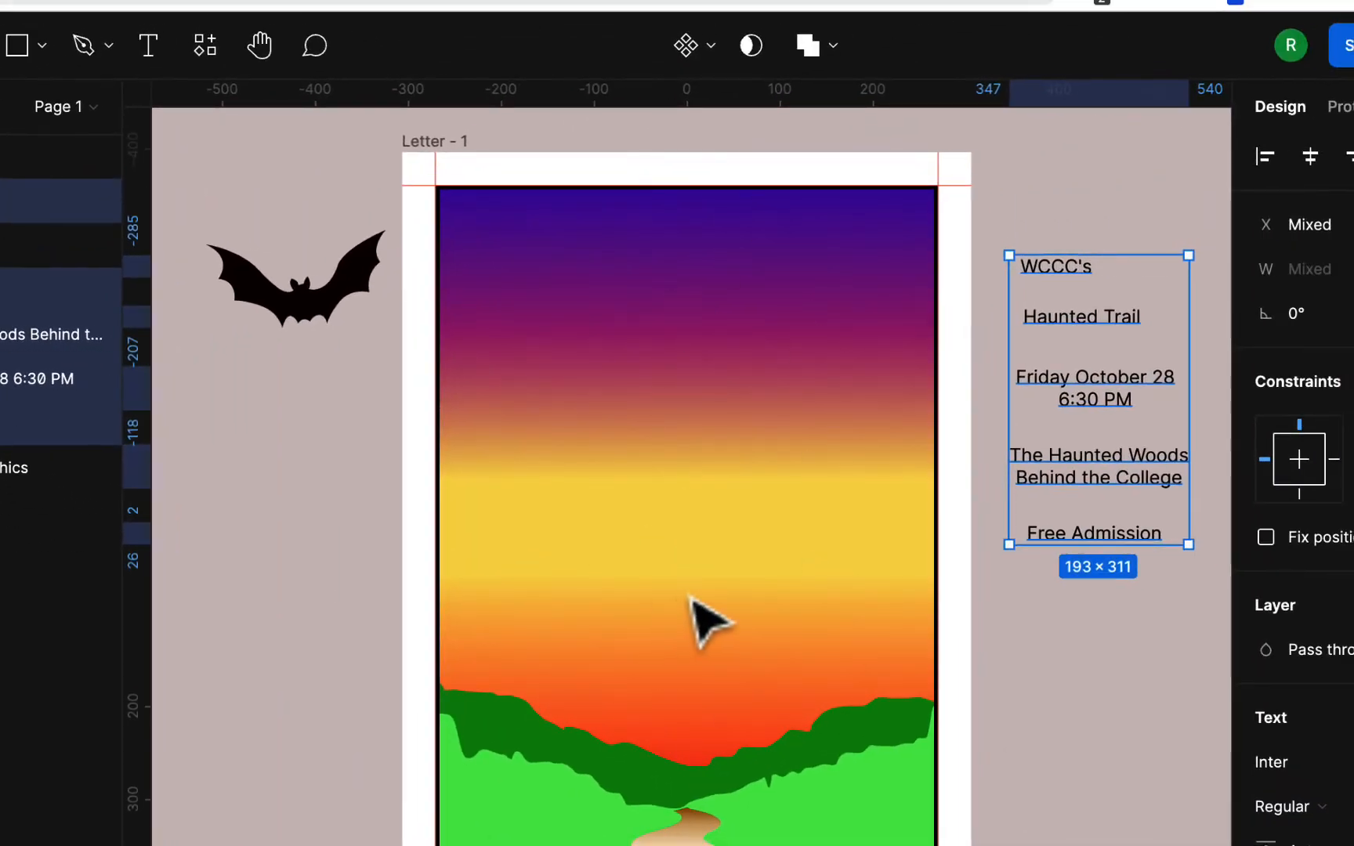
# - Drag 'The Haunted Woods Behind the College' text onto the flyer's centre over the yellow sky
pyautogui.click(1051, 646)
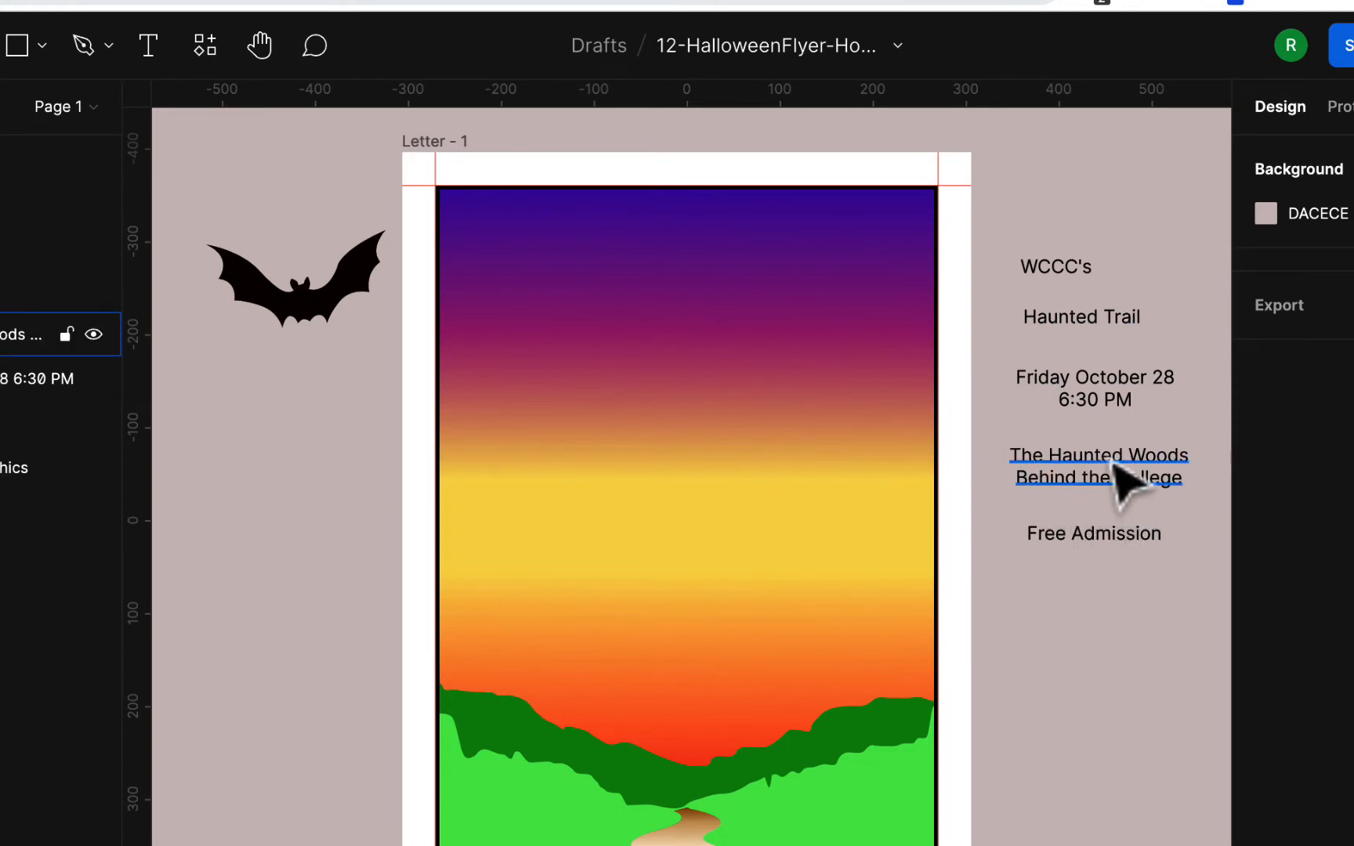
pyautogui.moveTo(1128, 482); pyautogui.dragTo(729, 564)
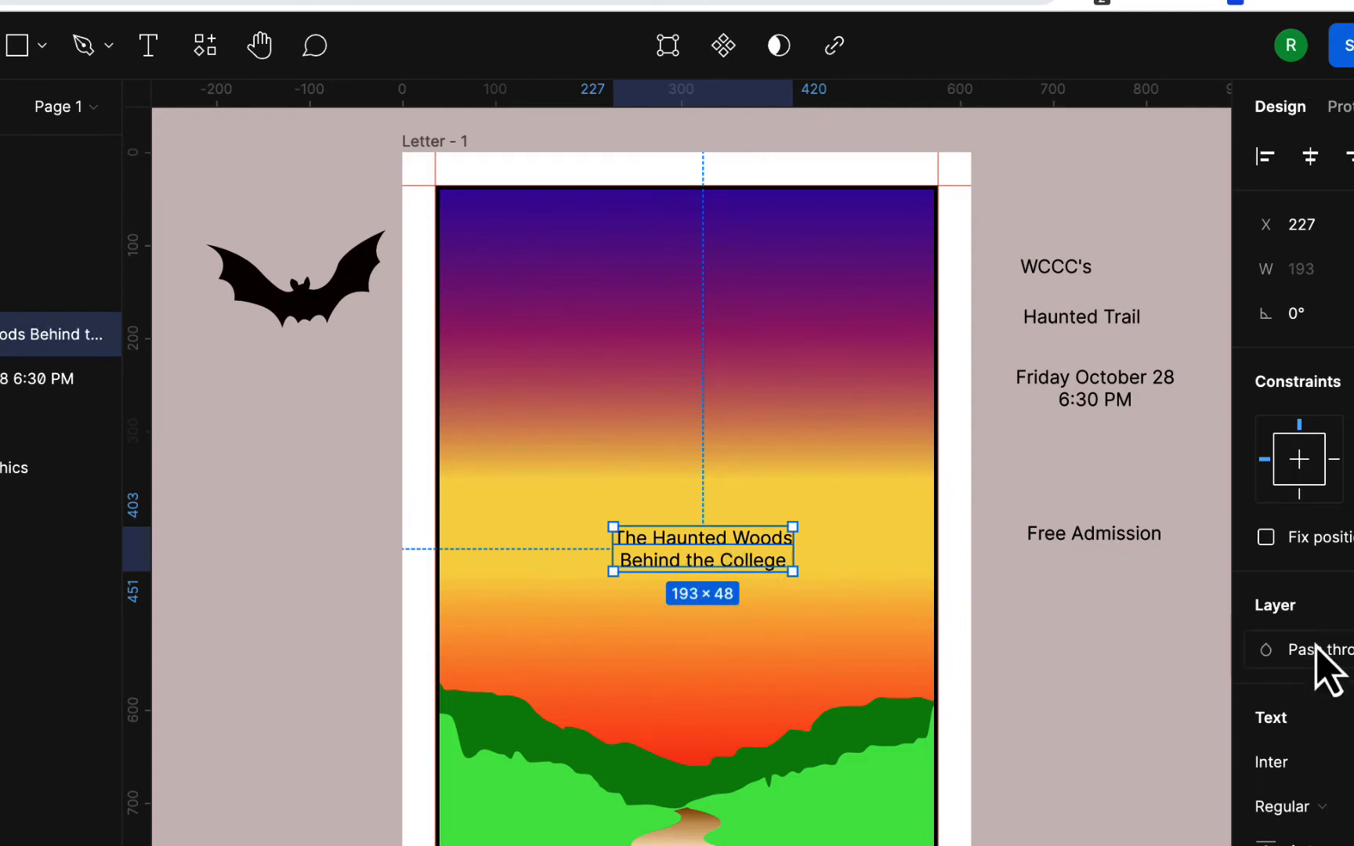
pyautogui.scroll(-3, 1323, 666)
# - Set the location text to Source Serif Pro SemiBold at size 24
pyautogui.click(1292, 641)
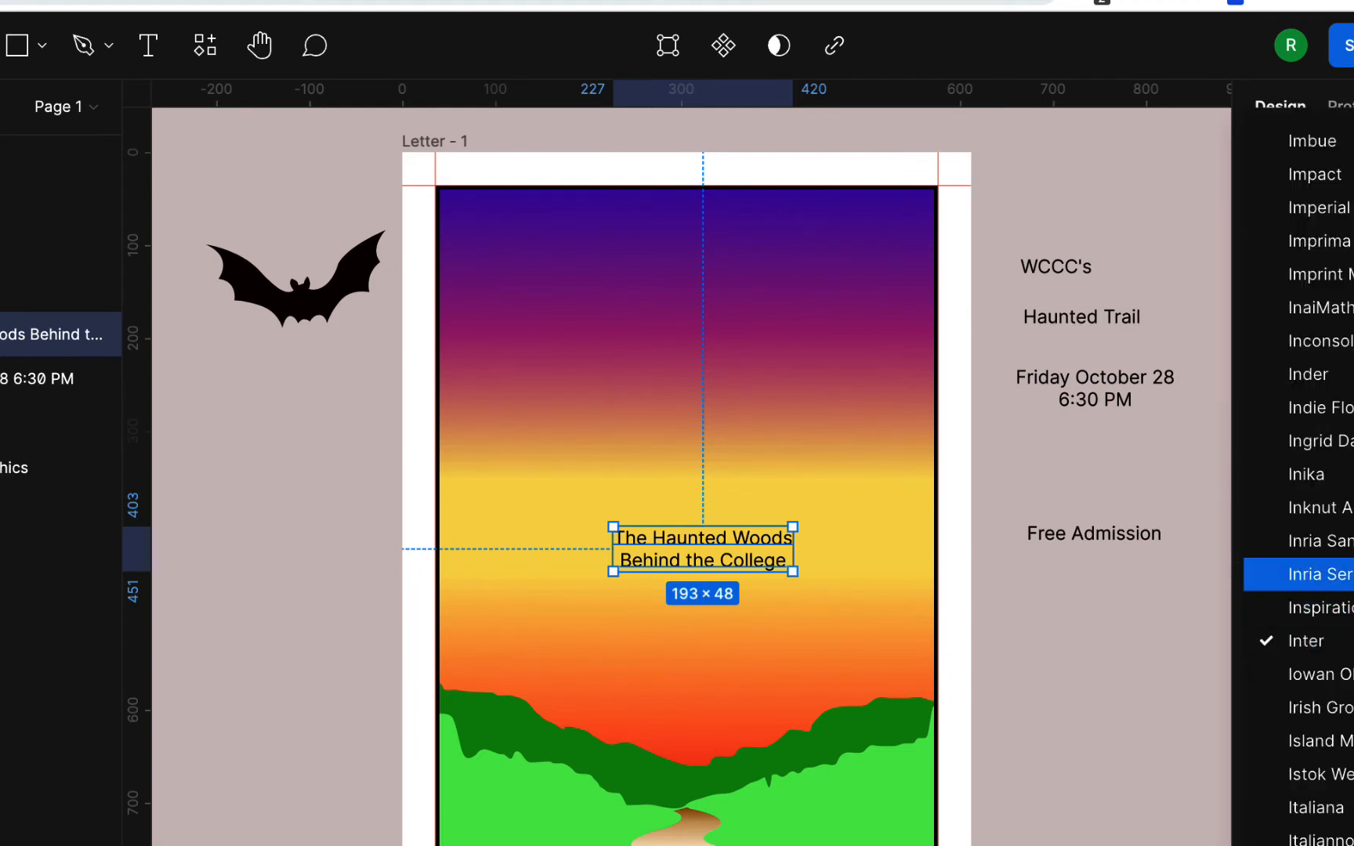
pyautogui.press('Escape')
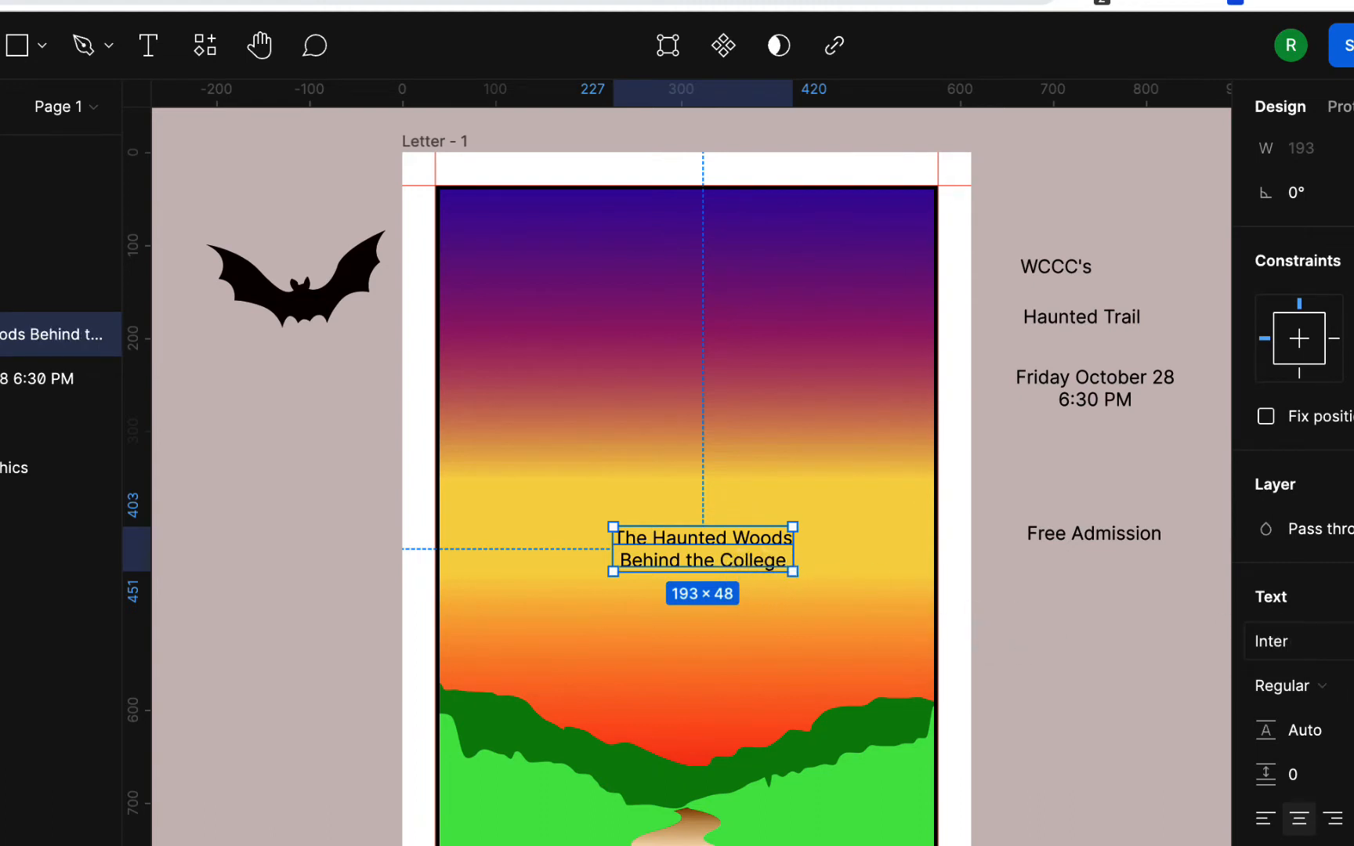
pyautogui.write('Source Serif Pro')
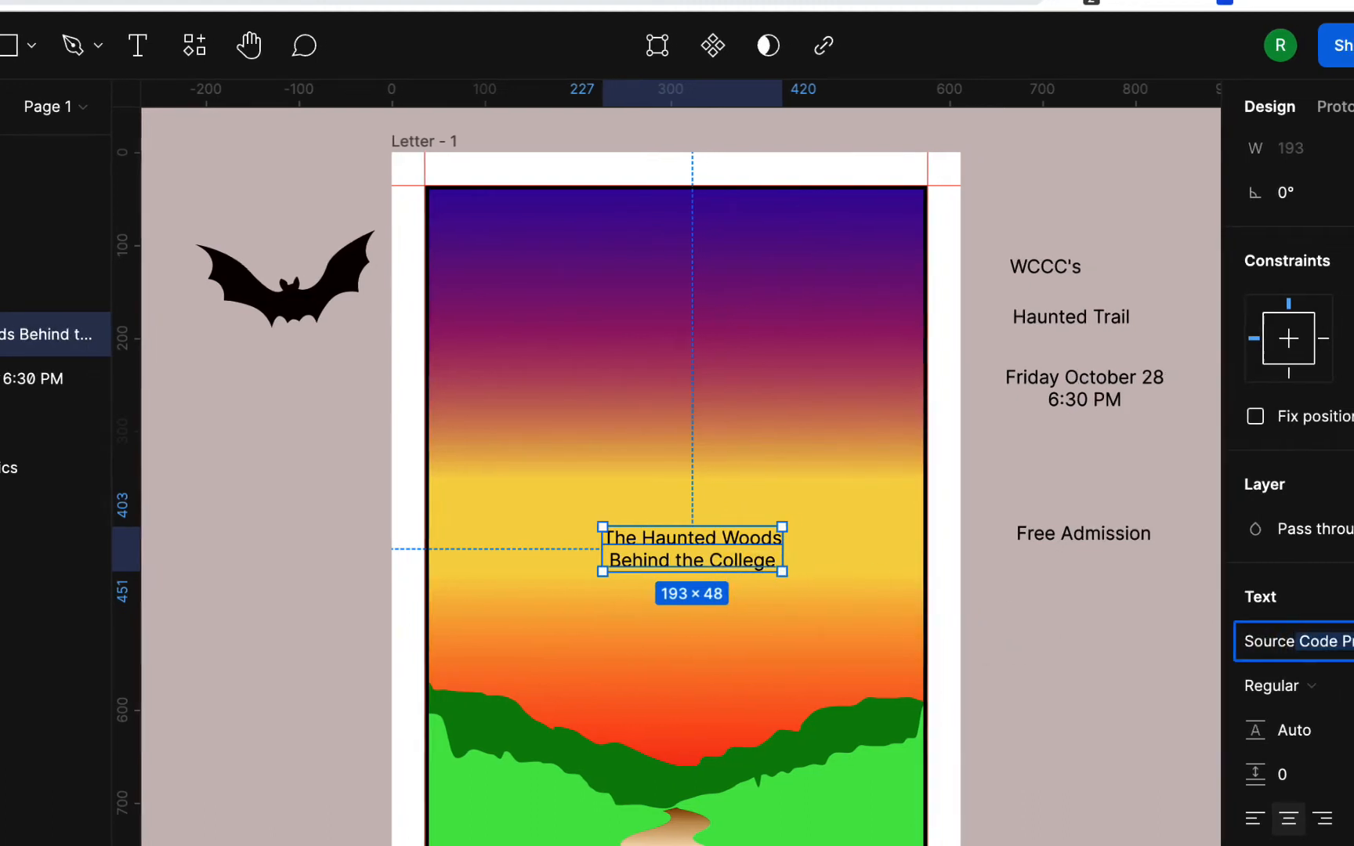
pyautogui.press('Return')
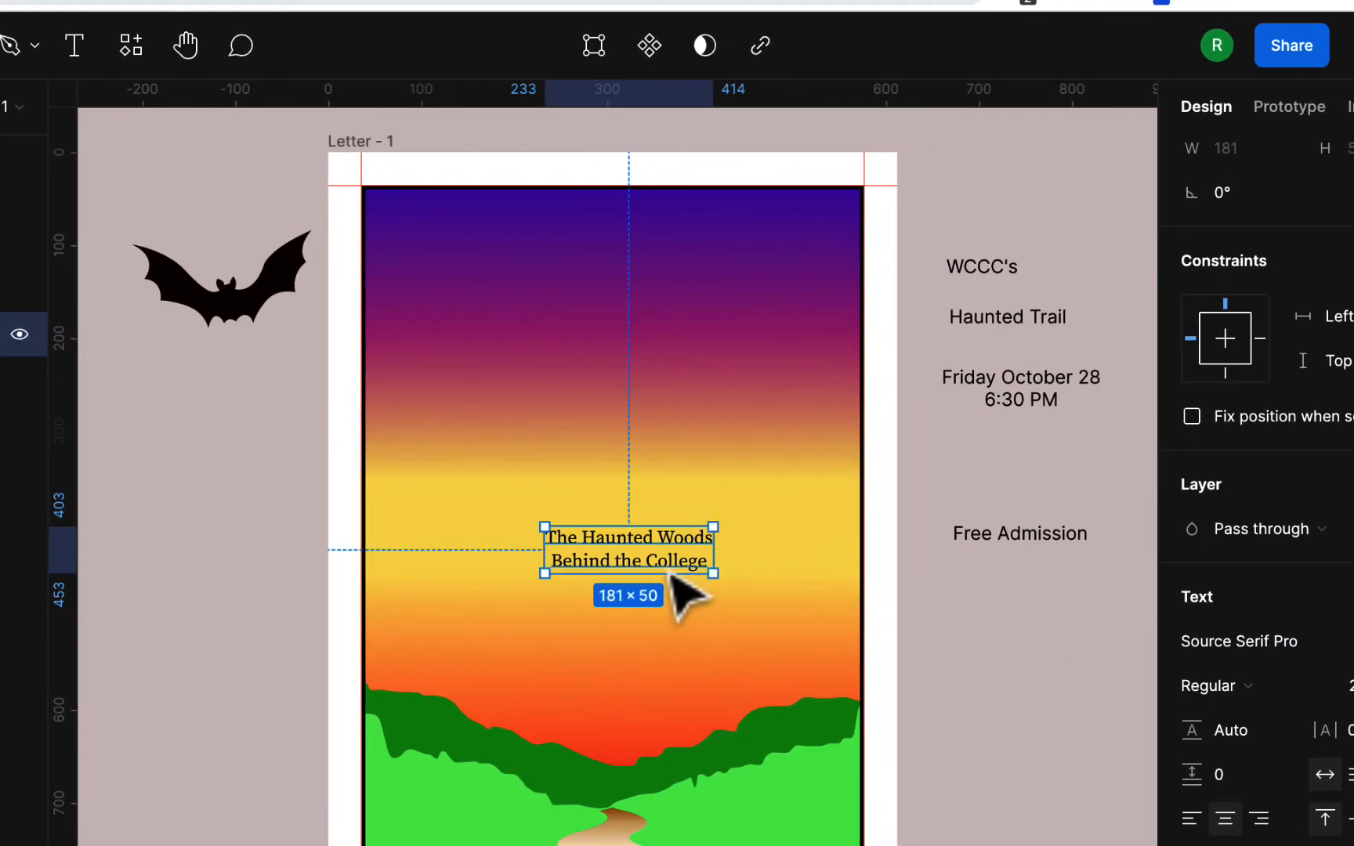
pyautogui.click(1297, 718)
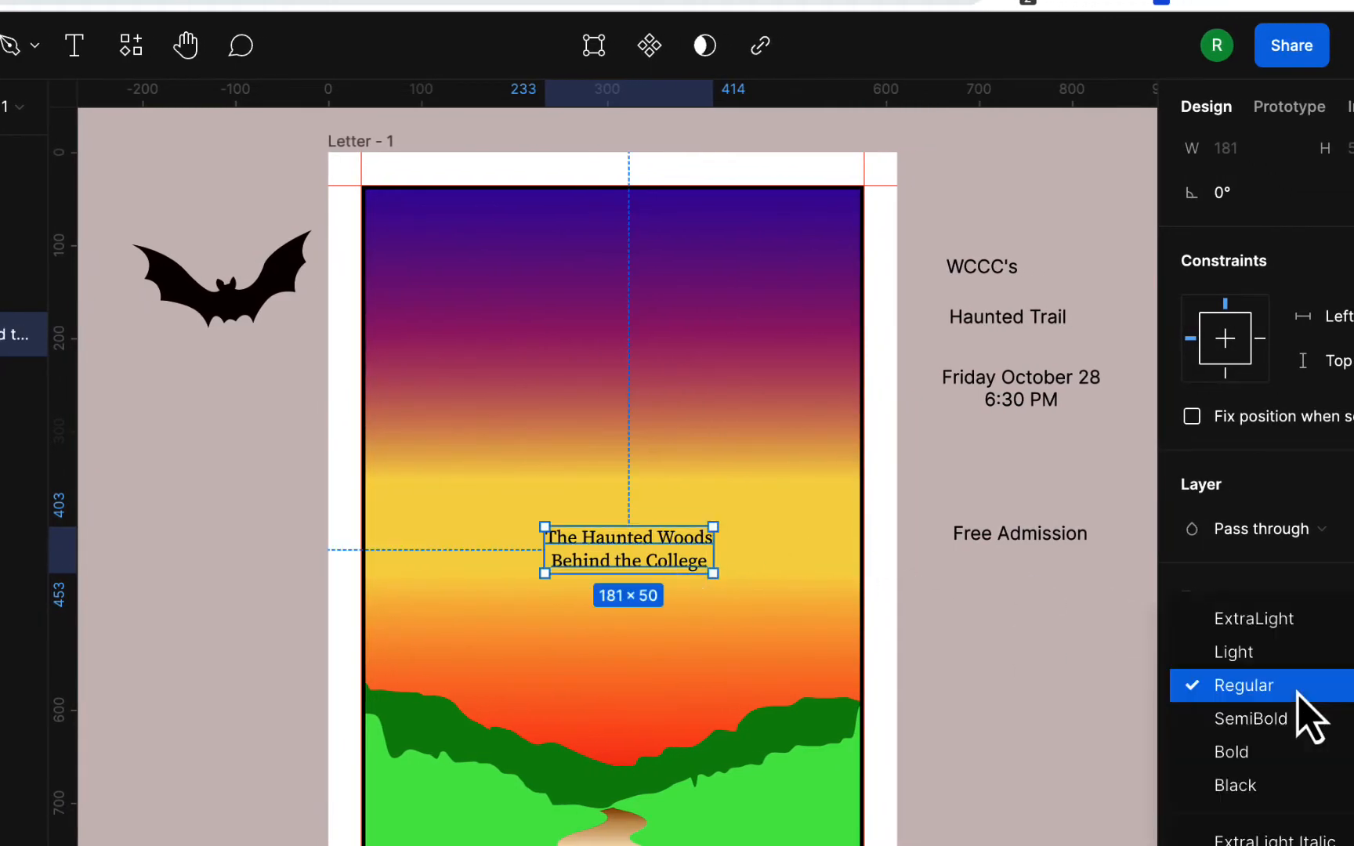
pyautogui.click(1294, 718)
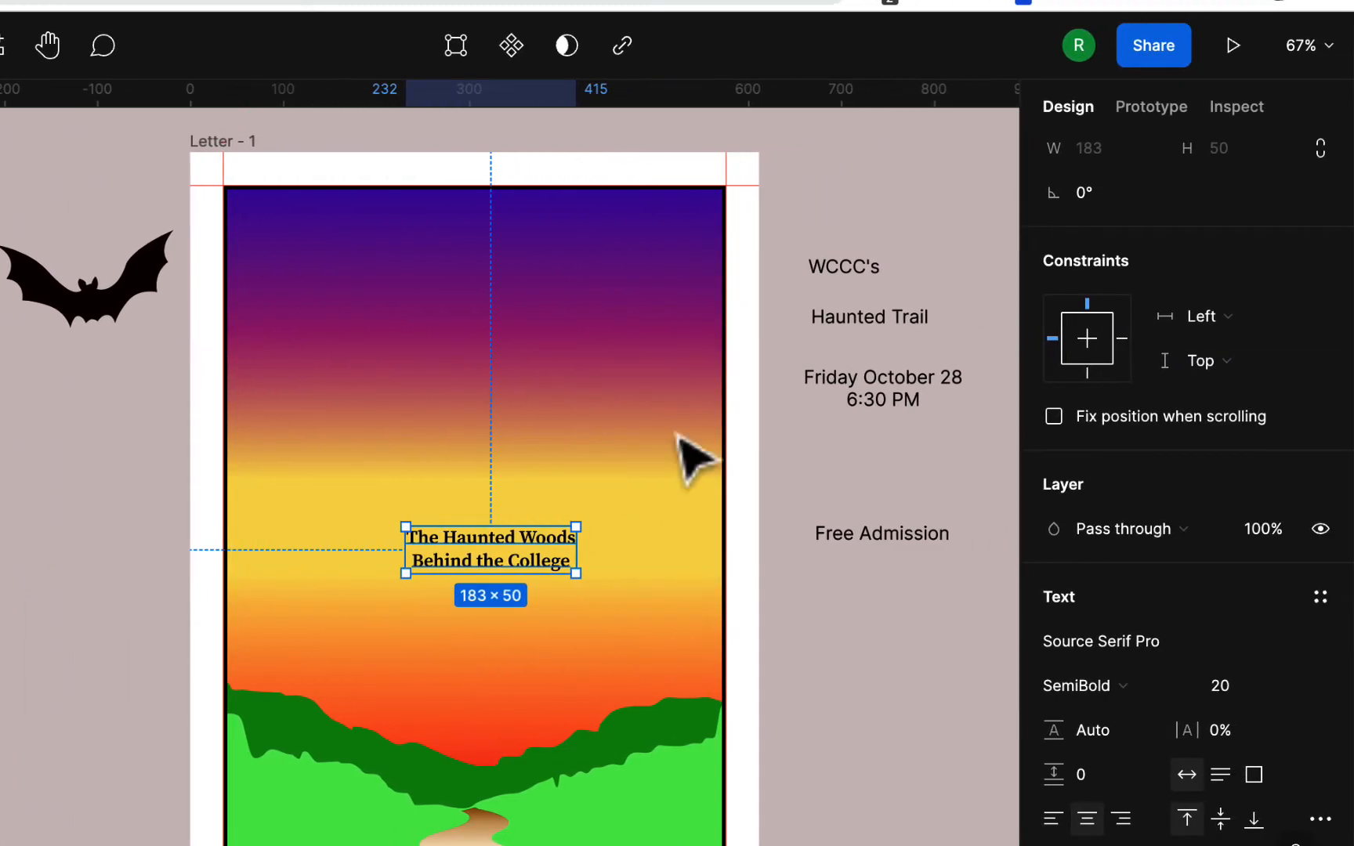
pyautogui.click(1289, 689)
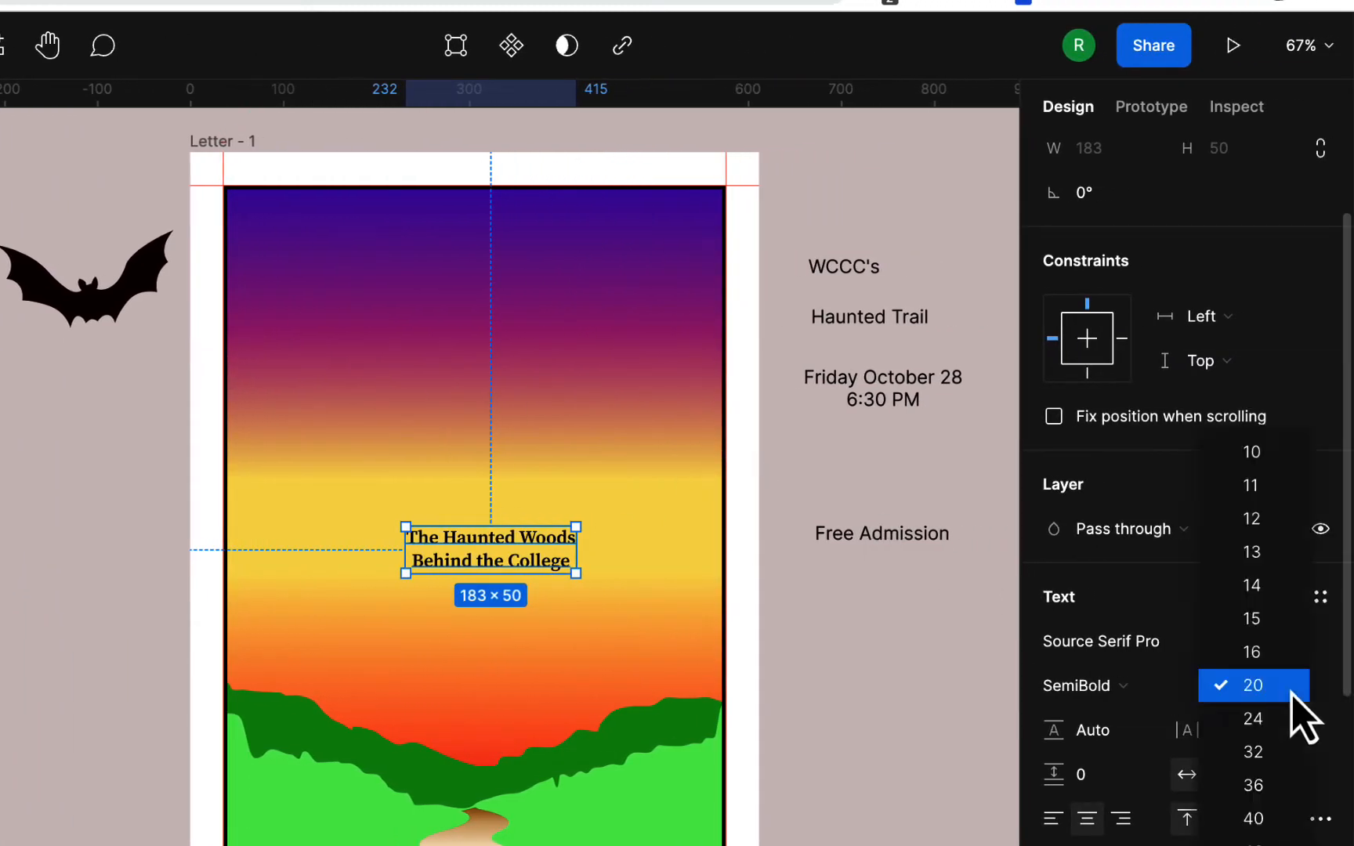
pyautogui.click(1292, 719)
# - Recentre the location text slightly left and down, and bring up its fill colour settings
pyautogui.click(999, 729)
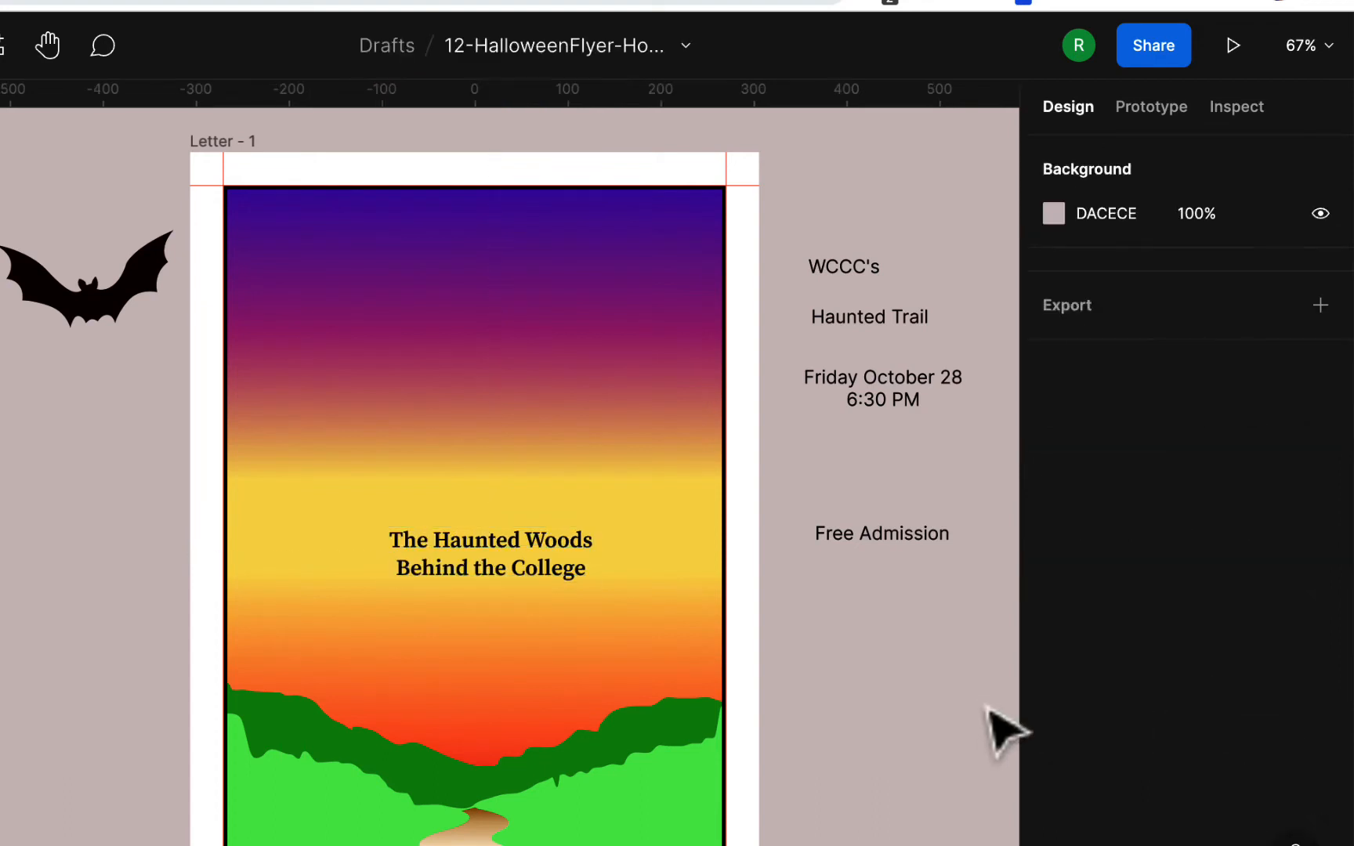
pyautogui.moveTo(546, 568); pyautogui.dragTo(530, 576)
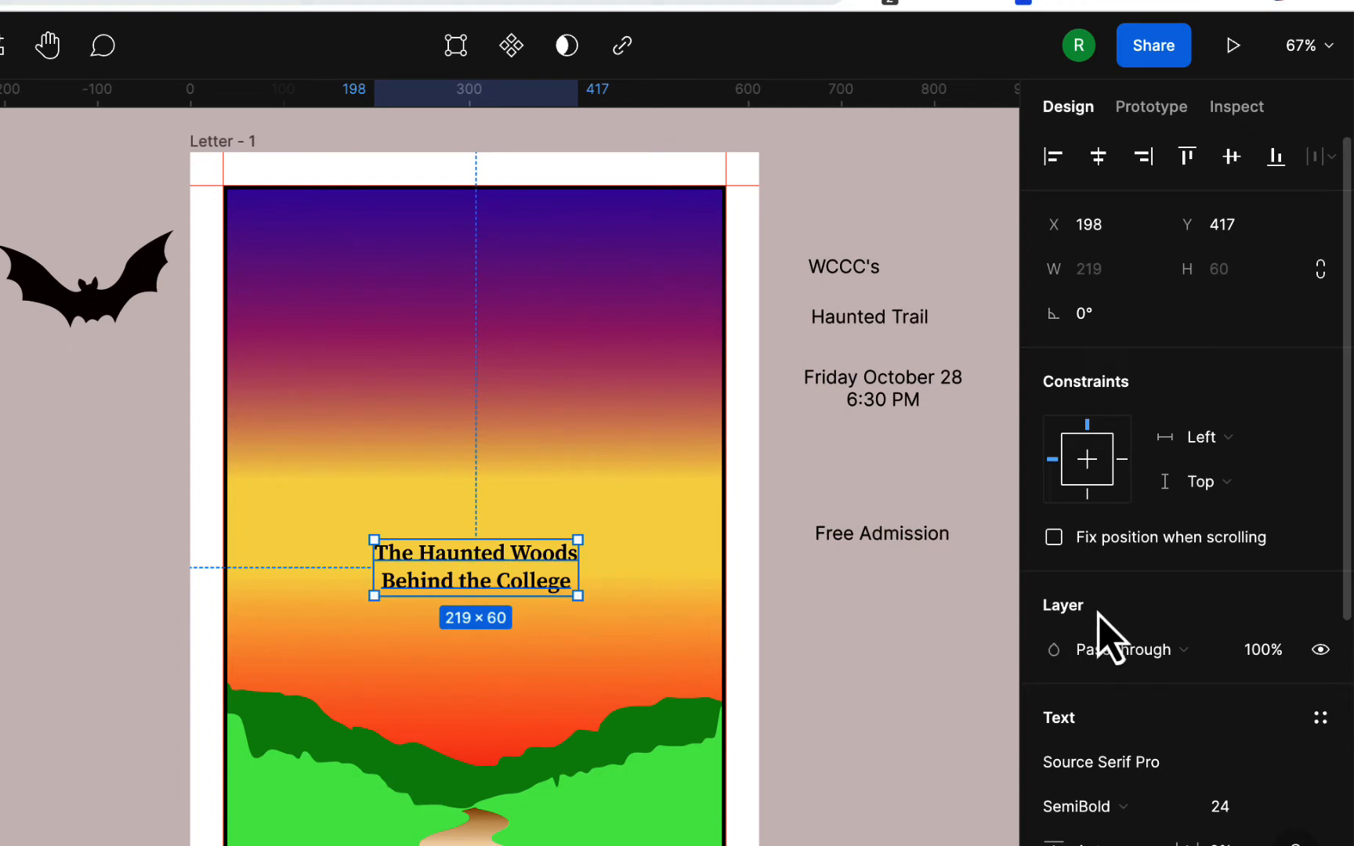
pyautogui.scroll(-5, 1112, 639)
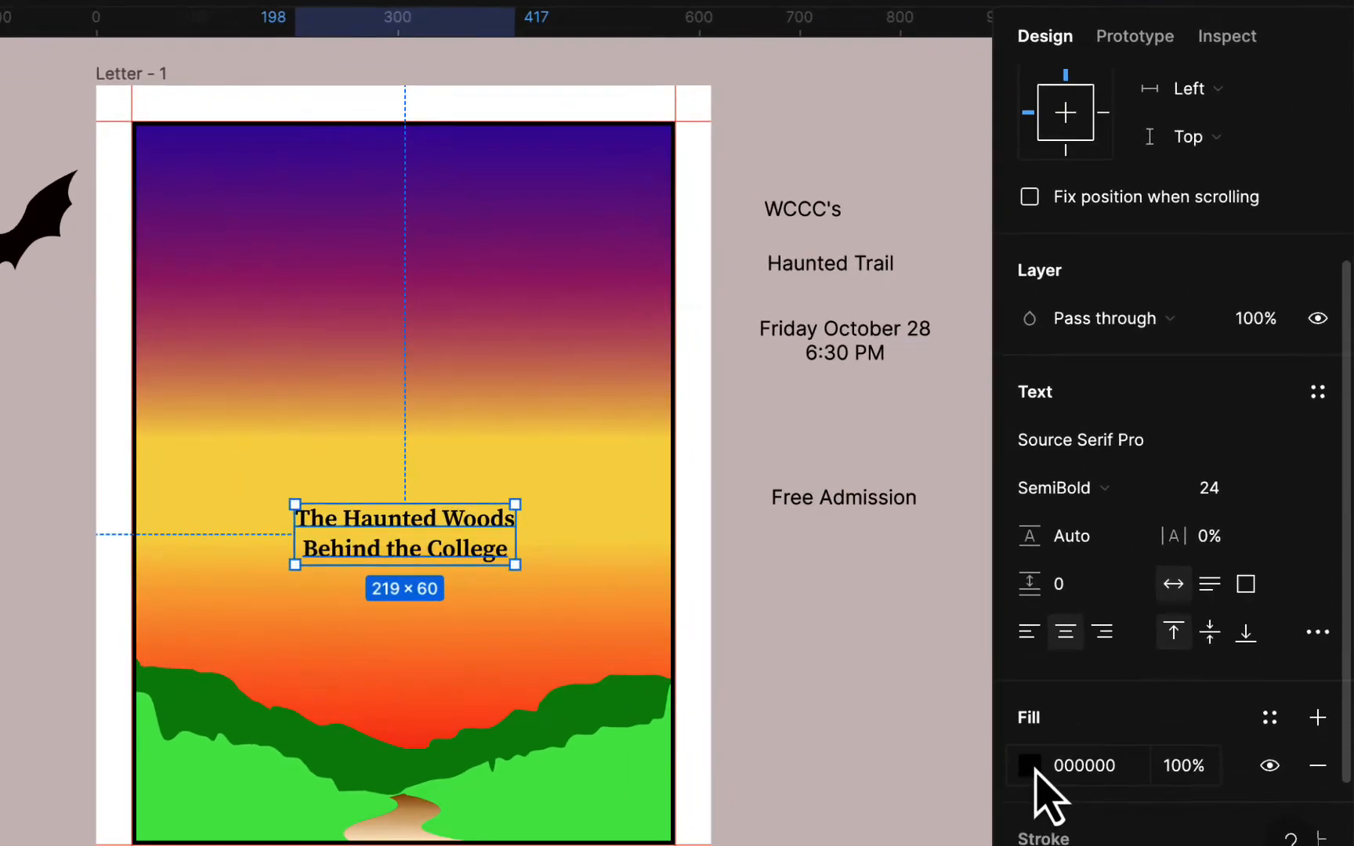
pyautogui.click(1053, 781)
# - Make the location text white with a 2-px black stroke positioned outside the letters
pyautogui.click(695, 745)
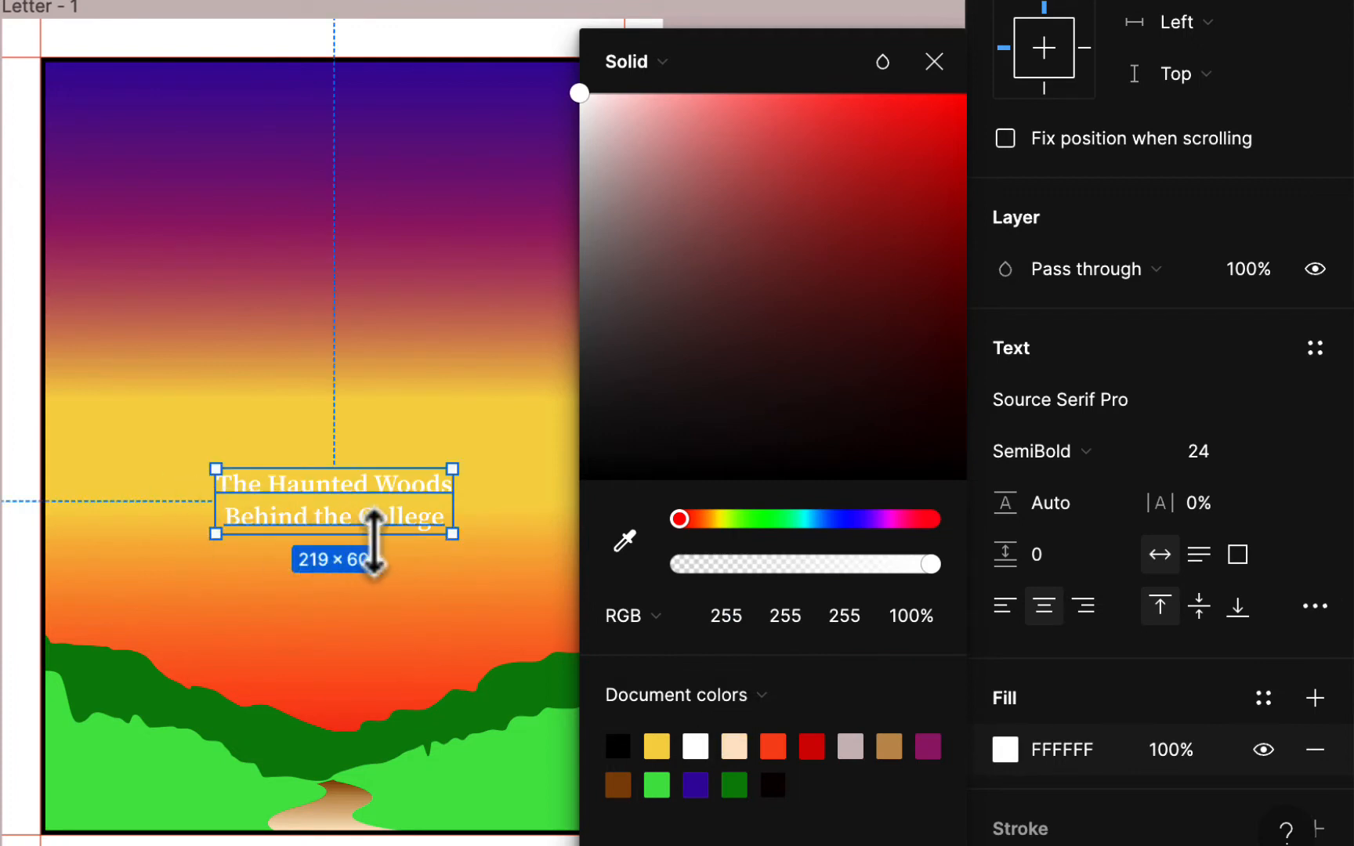
pyautogui.scroll(-3, 1308, 539)
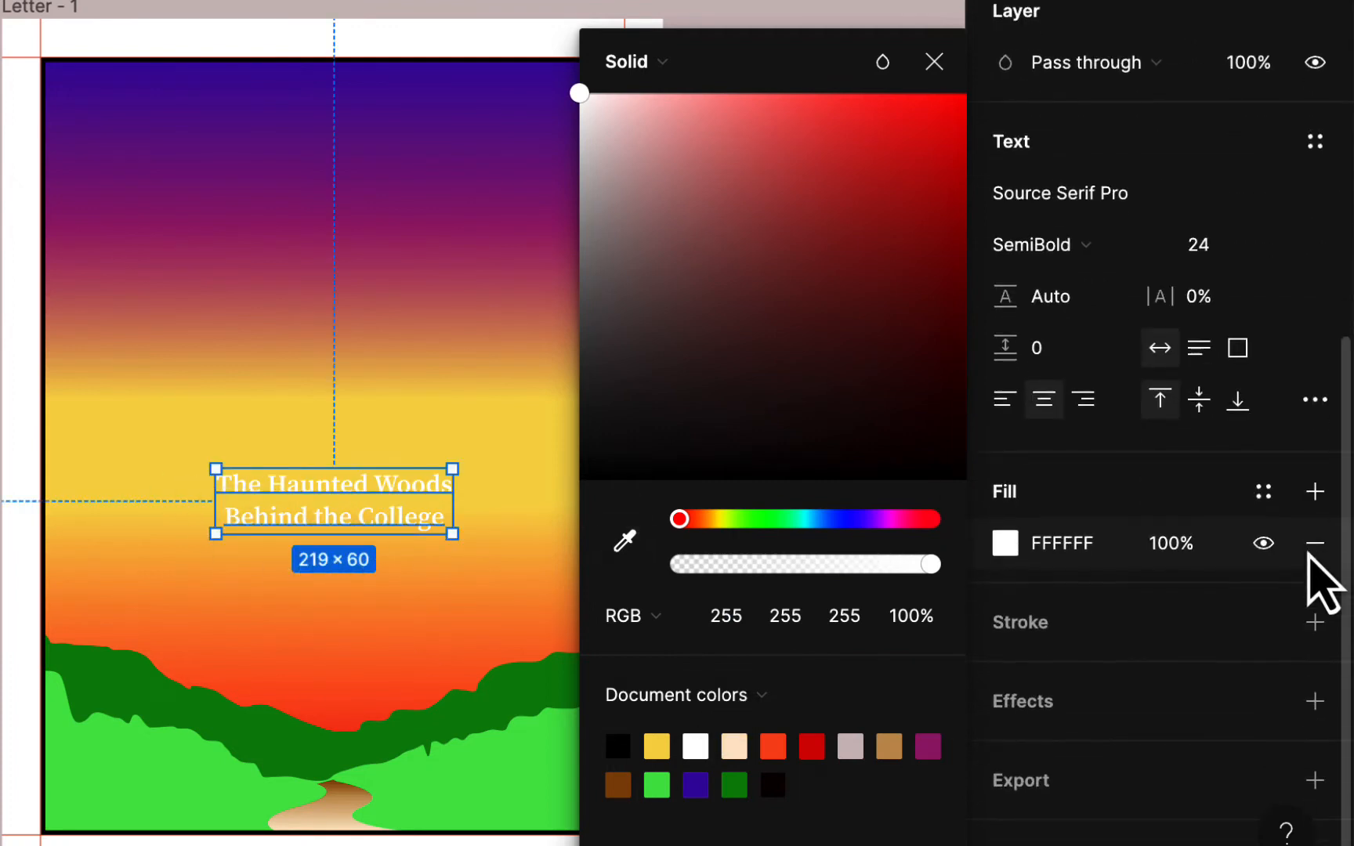
pyautogui.click(1314, 622)
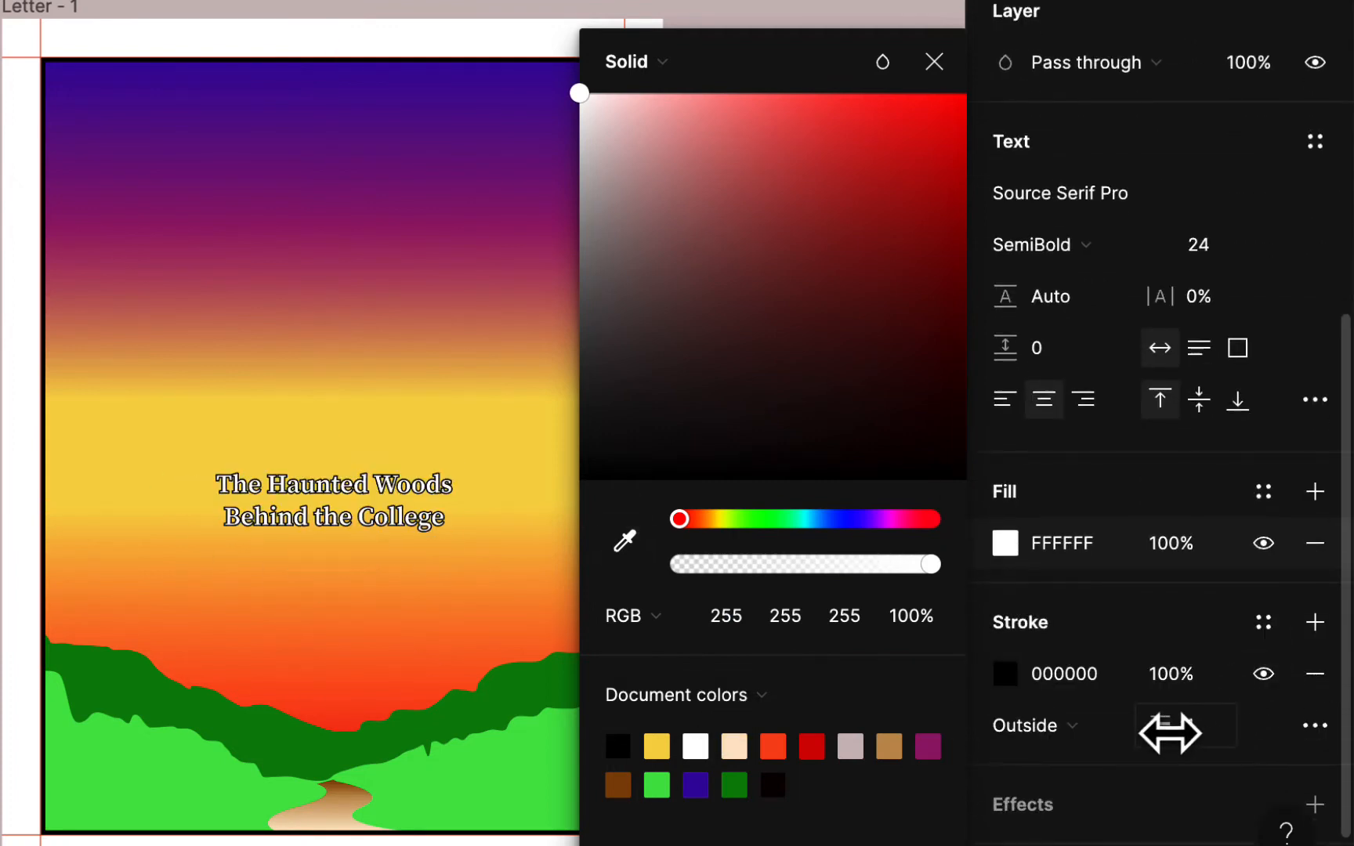
pyautogui.moveTo(1170, 731)
pyautogui.mouseDown()
pyautogui.moveTo(1182, 727)
pyautogui.moveTo(551, 560)
pyautogui.mouseUp()
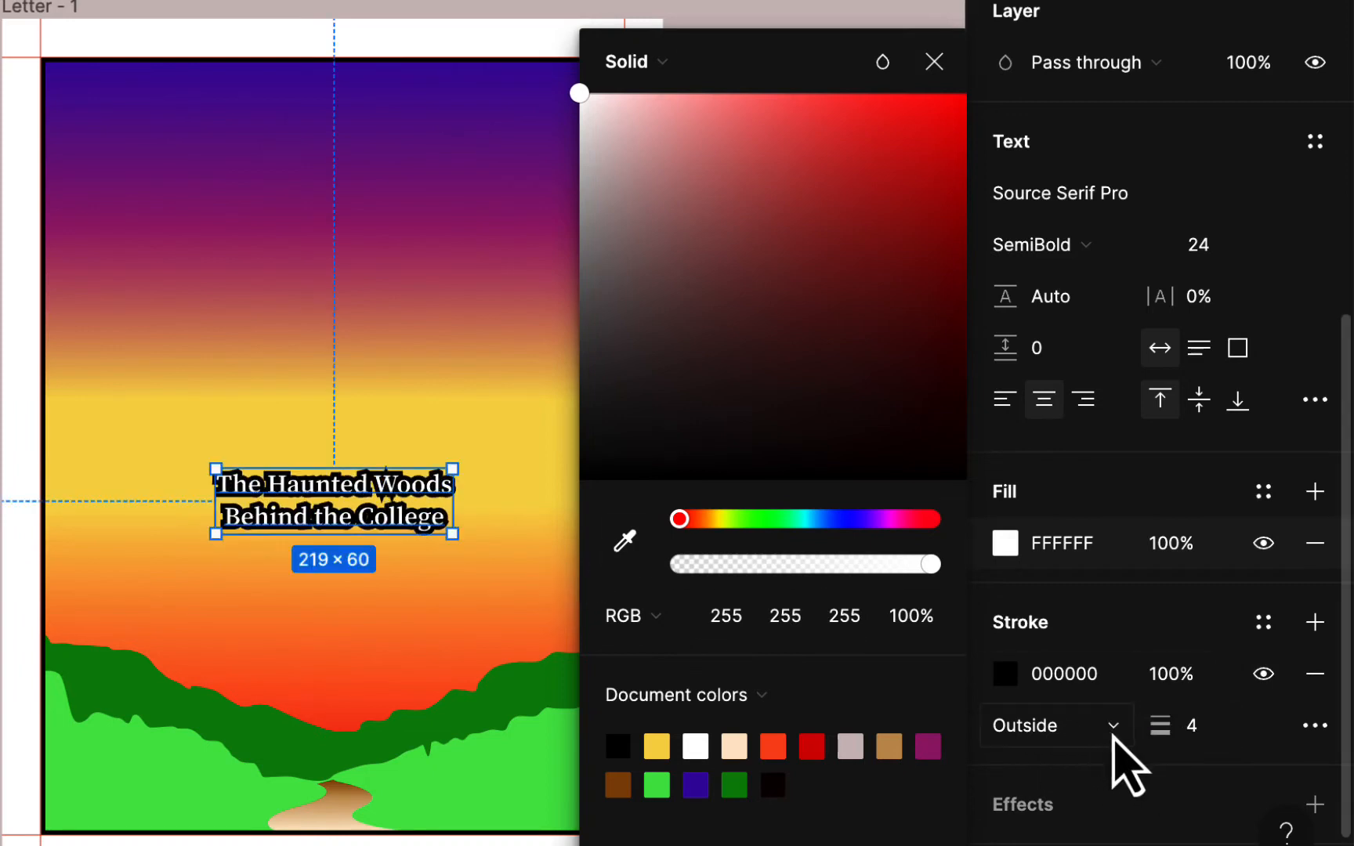
pyautogui.click(1112, 725)
pyautogui.click(1123, 729)
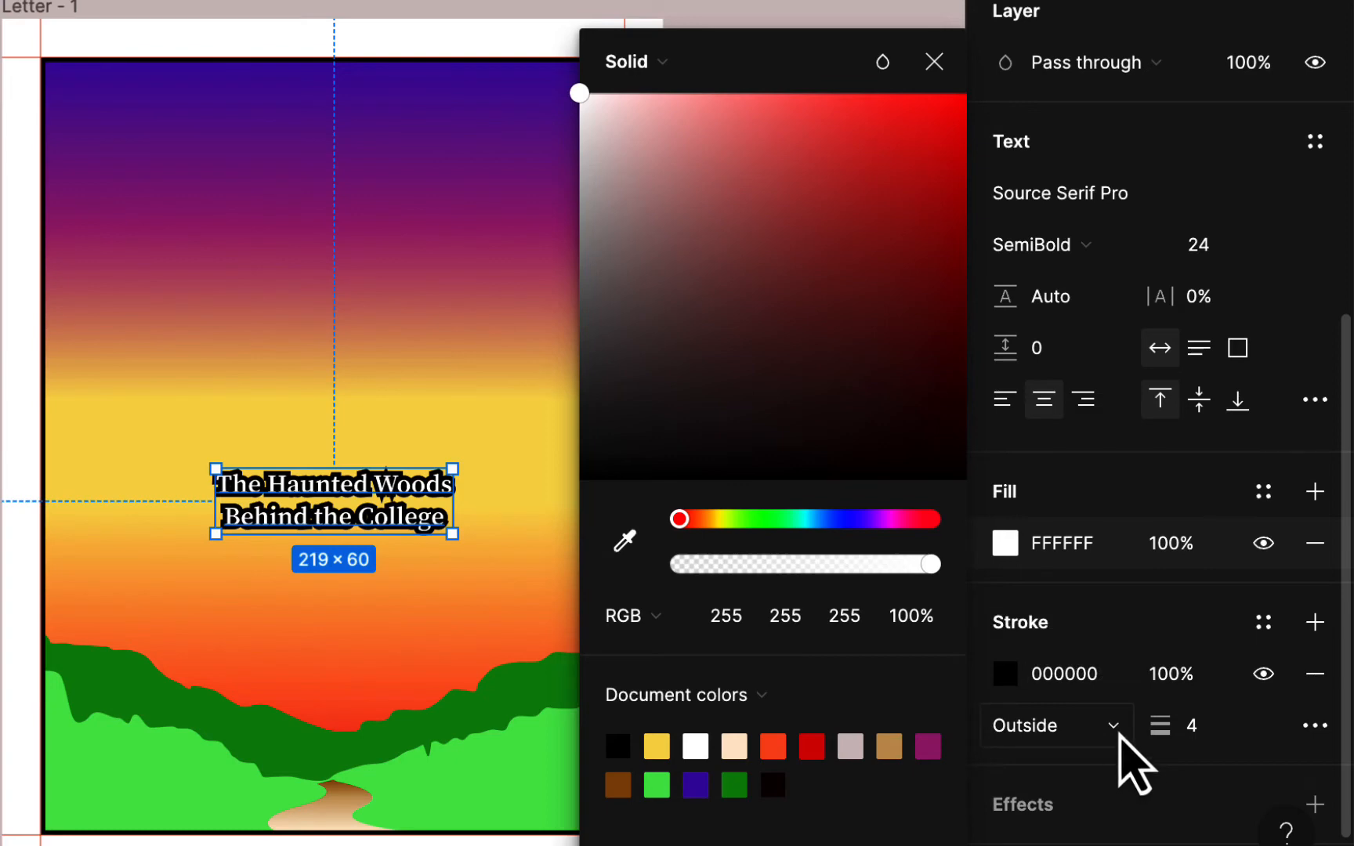
pyautogui.click(1118, 732)
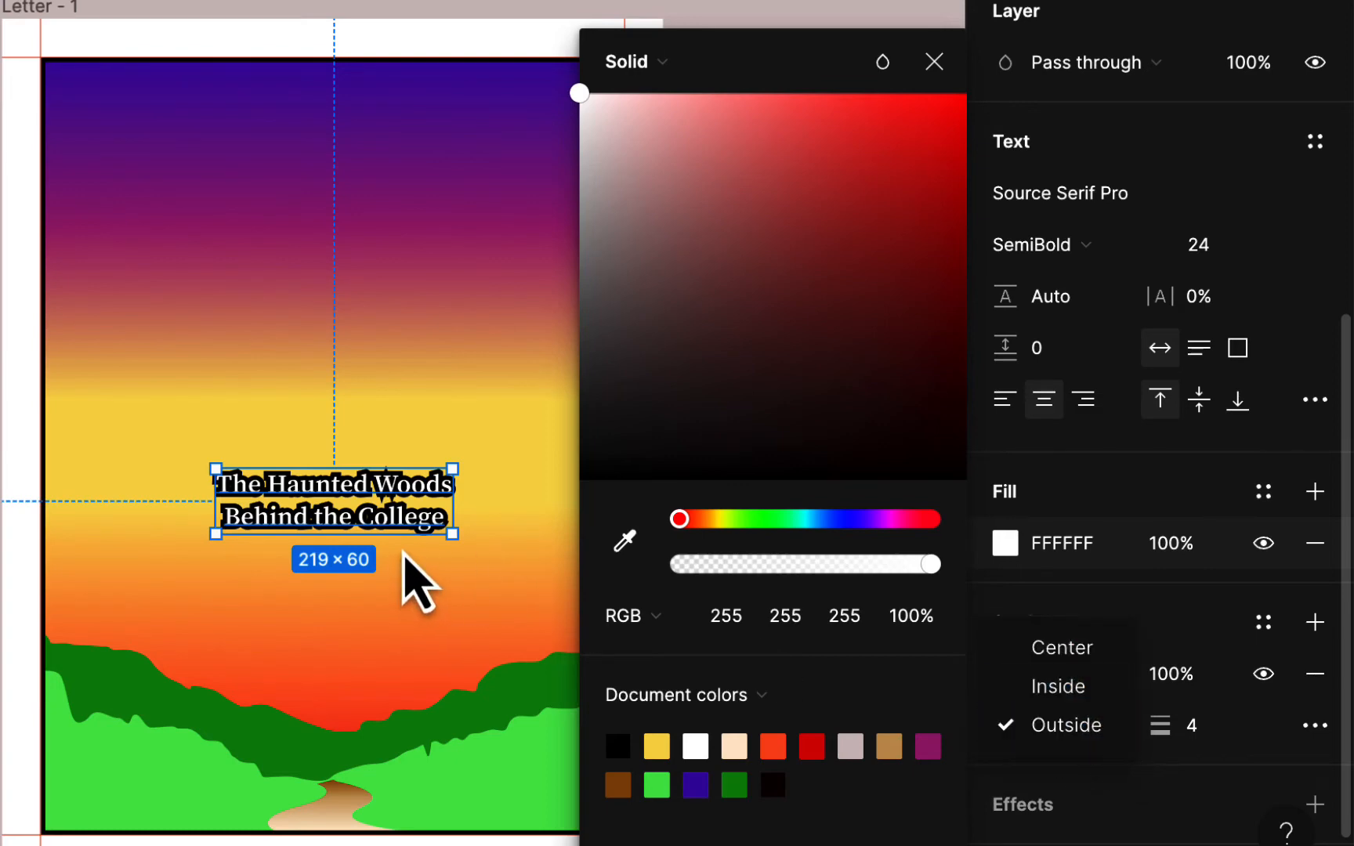
pyautogui.click(927, 66)
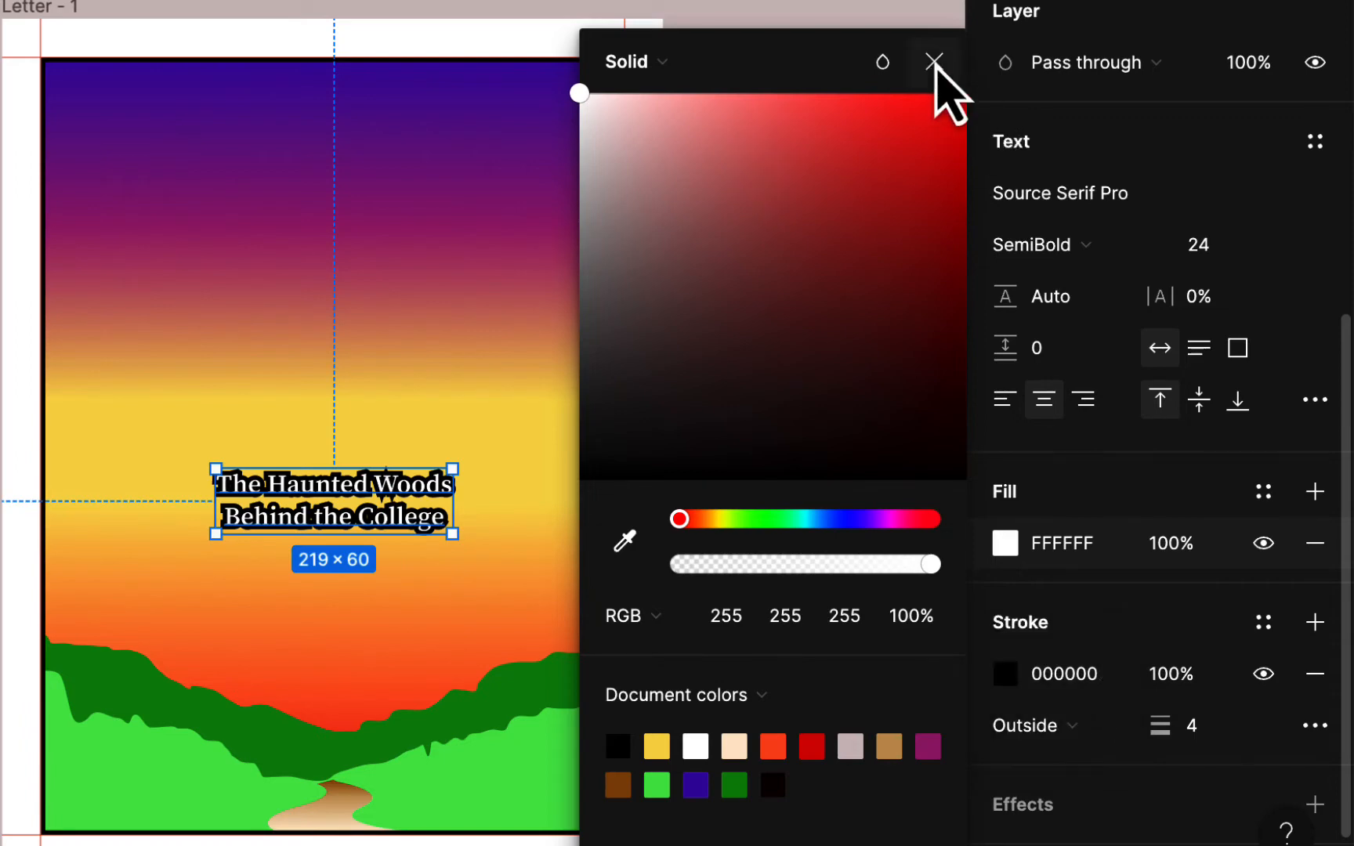
pyautogui.click(928, 64)
pyautogui.scroll(3, 389, 550)
pyautogui.scroll(2, 394, 539)
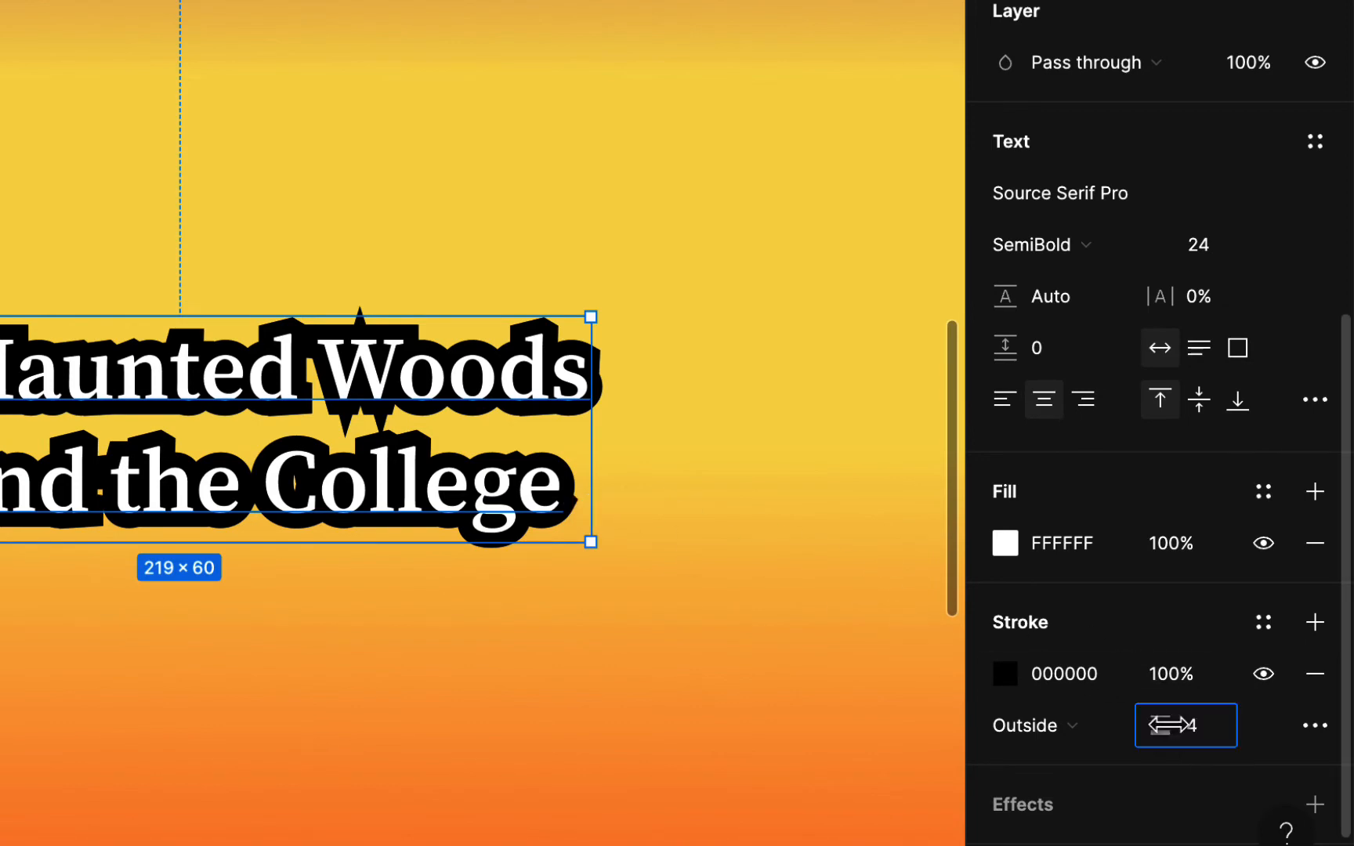
pyautogui.moveTo(1167, 724)
pyautogui.mouseDown()
pyautogui.moveTo(1154, 722)
pyautogui.moveTo(1167, 725)
pyautogui.mouseUp()
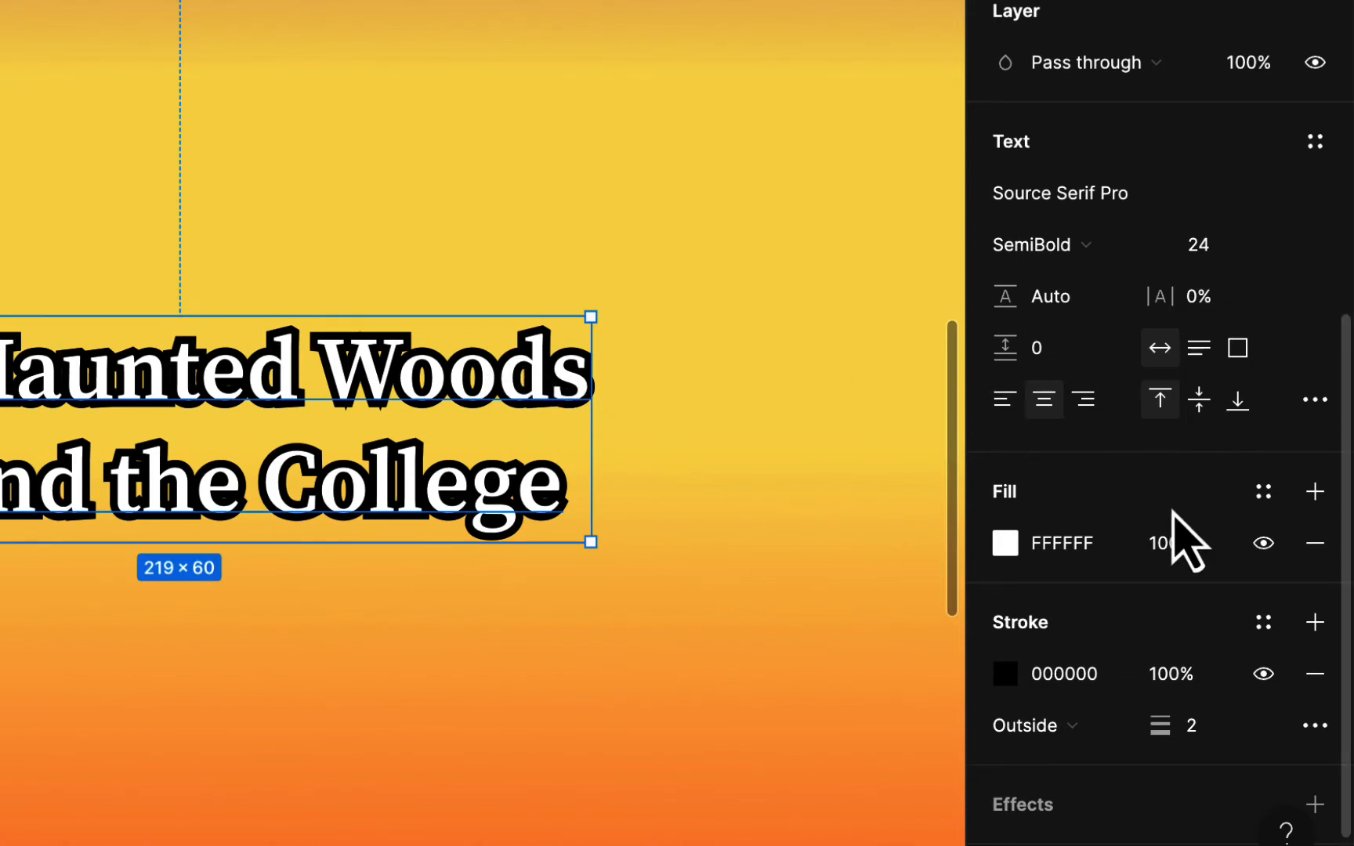
# - Enlarge the location text to size 32 and zoom out to view the whole flyer
pyautogui.scroll(1, 1191, 486)
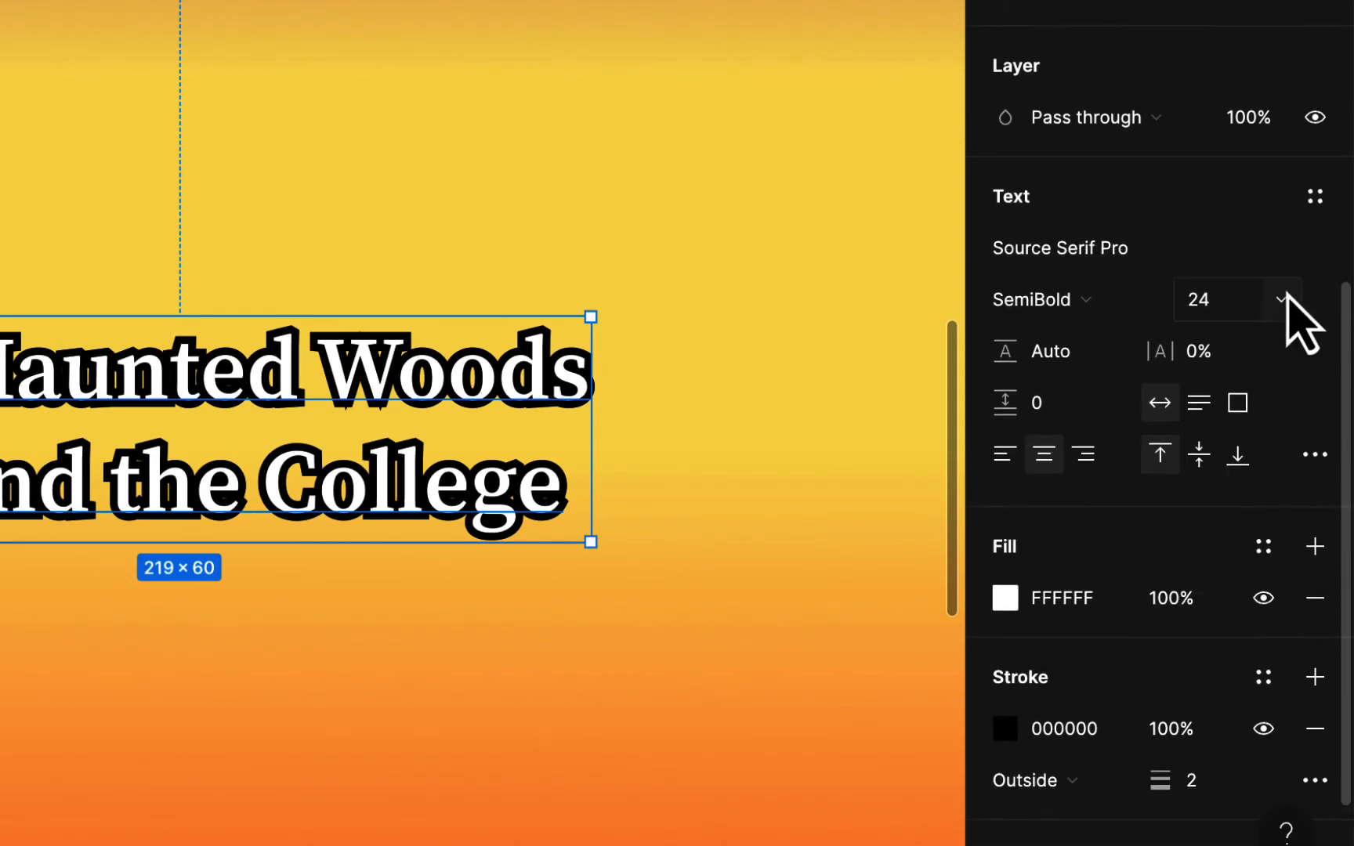
pyautogui.click(1283, 301)
pyautogui.click(1284, 341)
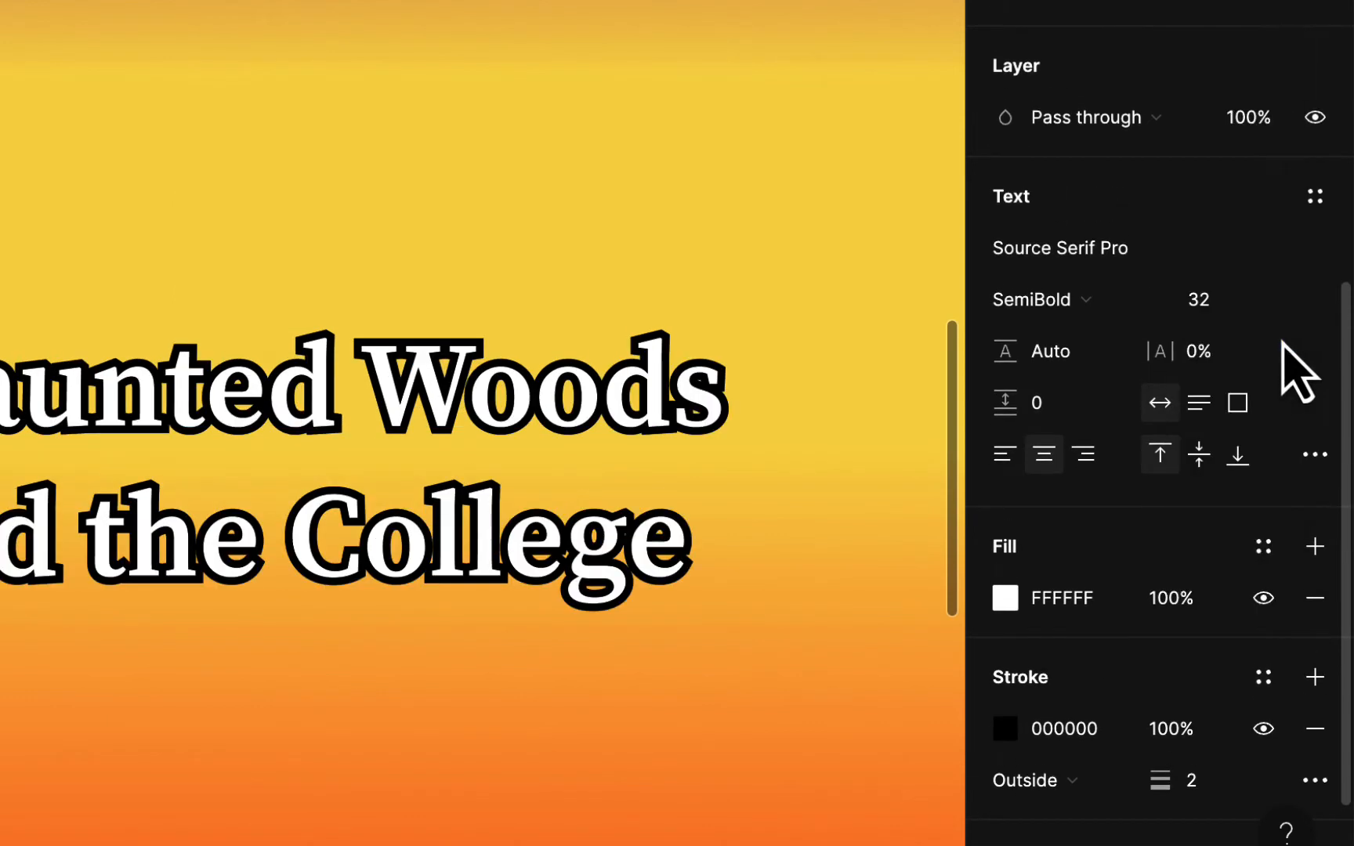
pyautogui.hotkey('shift', '1')
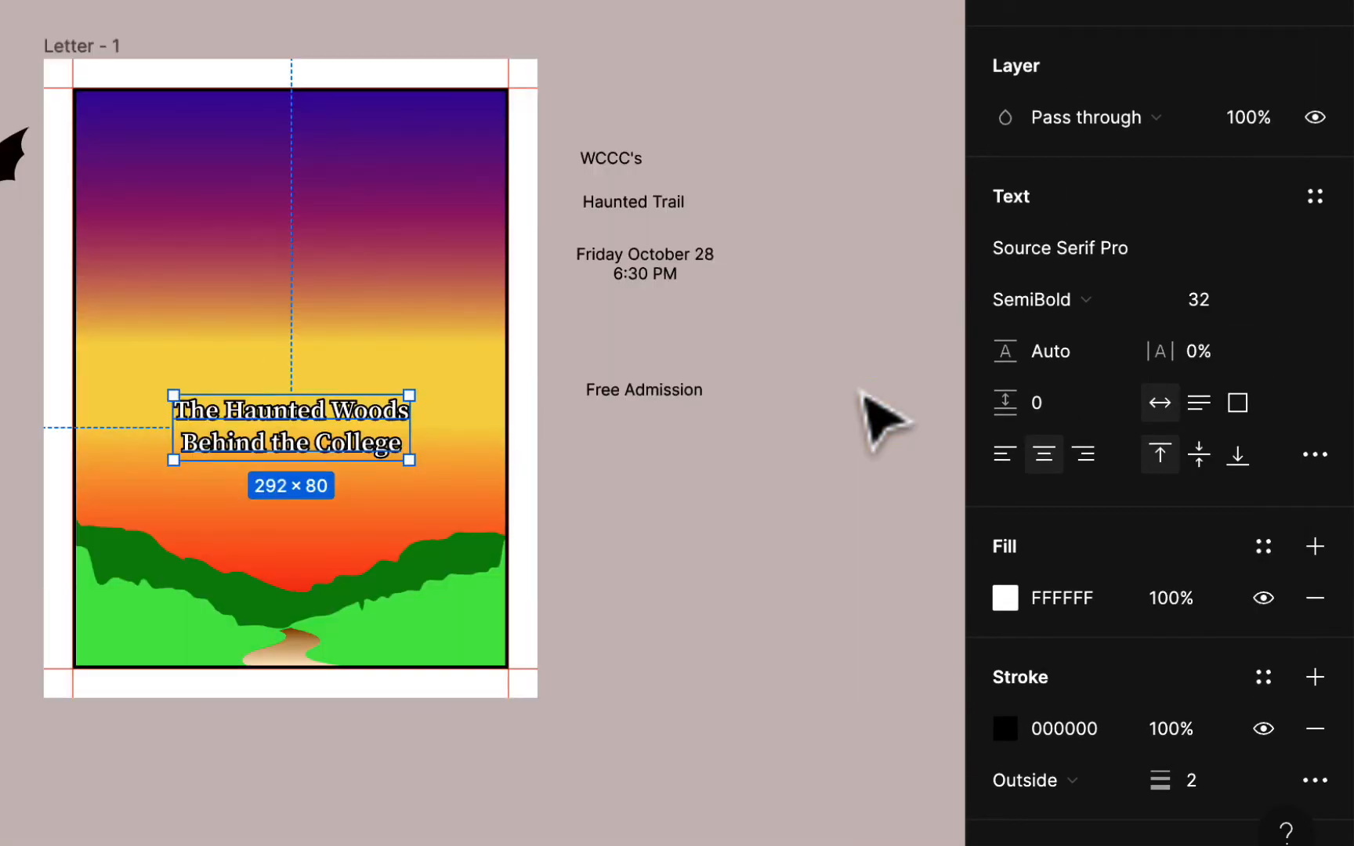
pyautogui.click(682, 448)
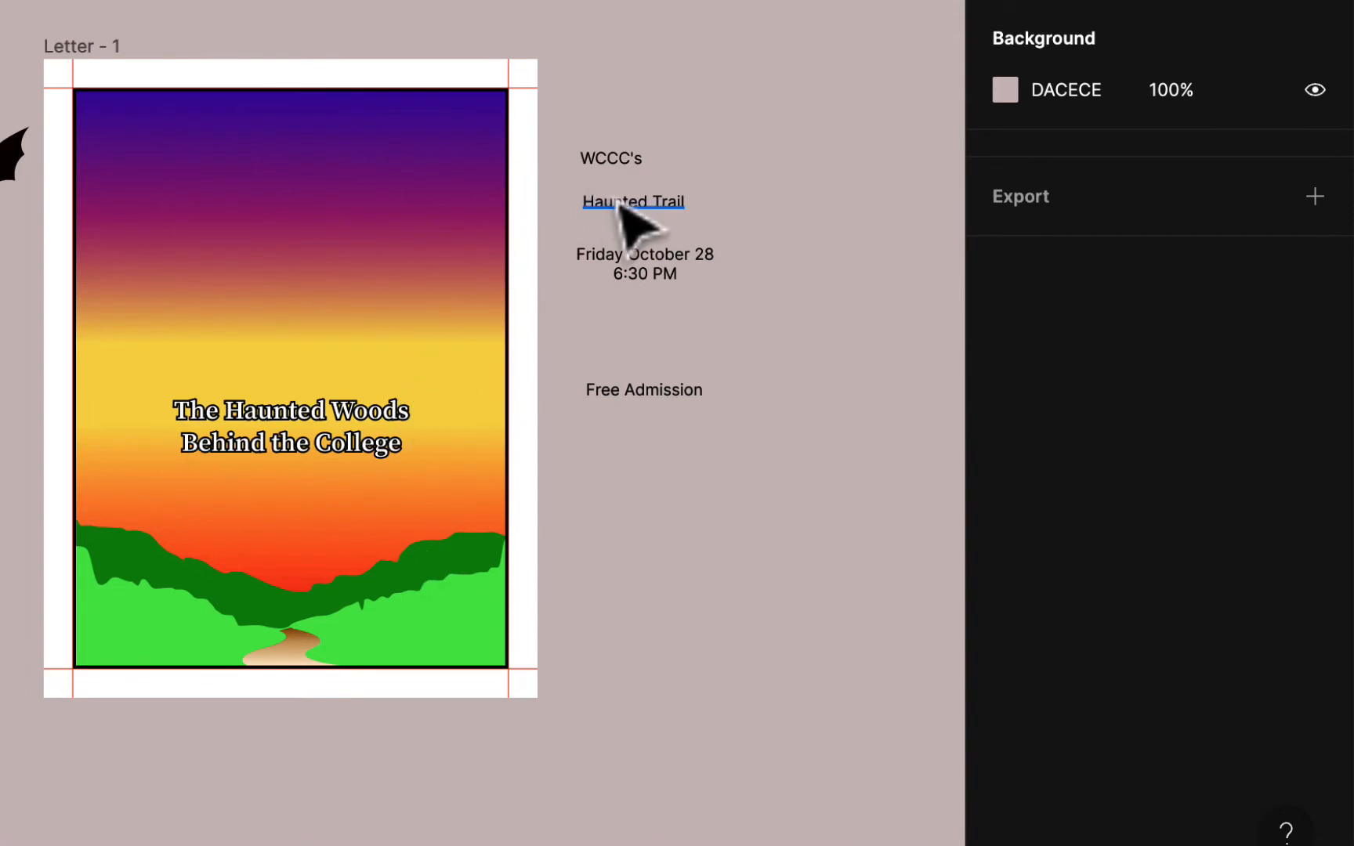
# - Move the Haunted Trail text onto the poster top and open the Google Fonts browse page
pyautogui.moveTo(619, 205); pyautogui.dragTo(272, 221)
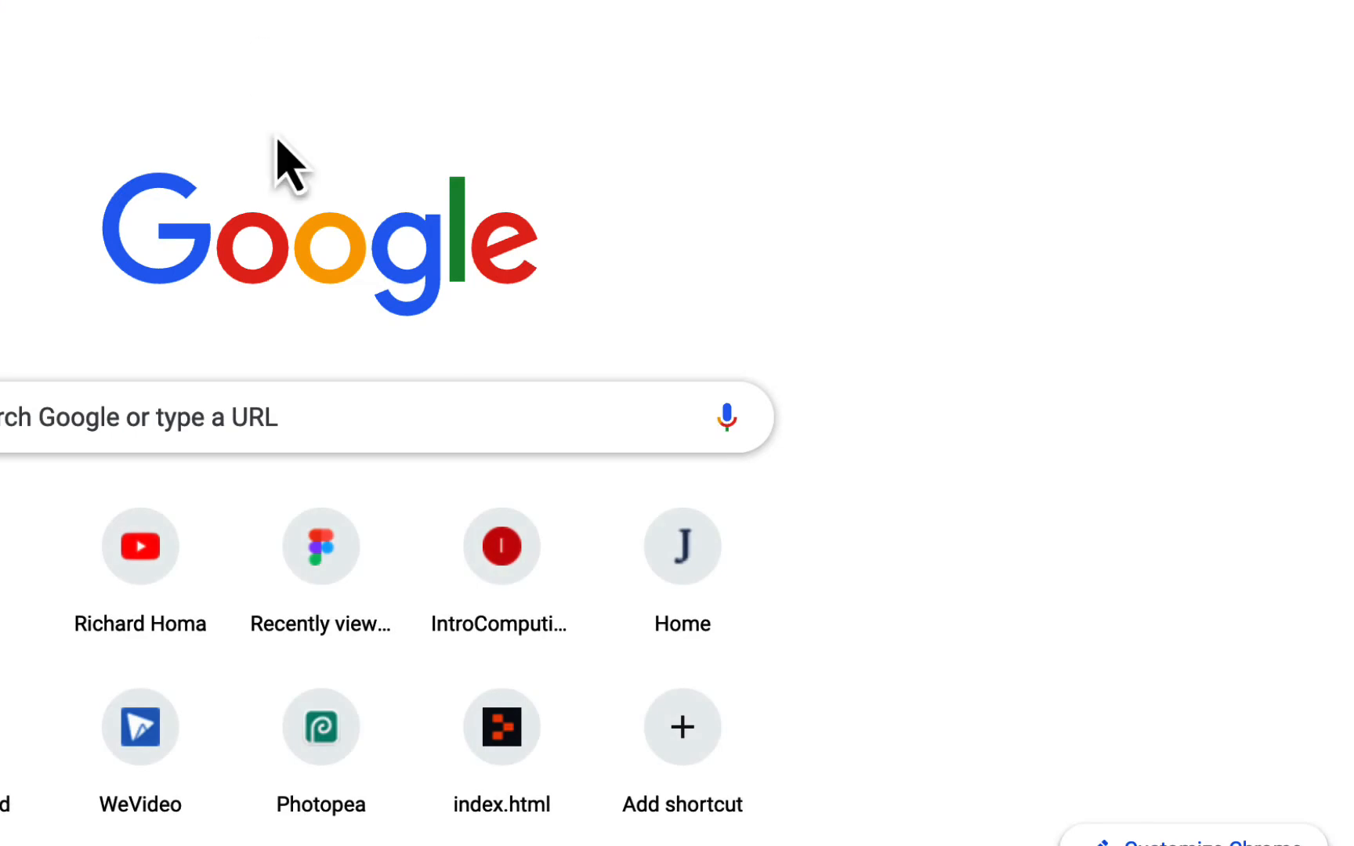
pyautogui.write('ogle fonts')
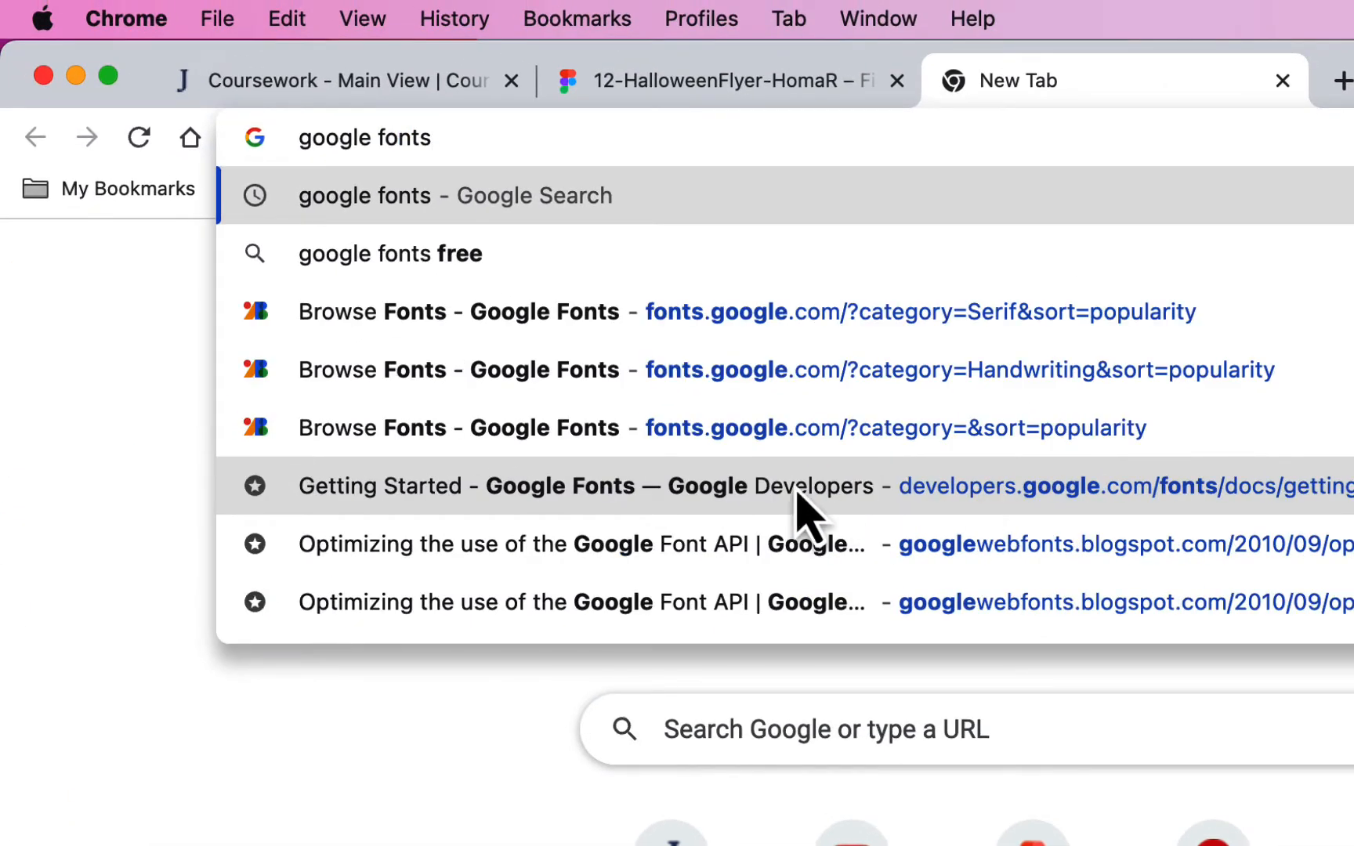
pyautogui.click(68, 42)
pyautogui.click(781, 364)
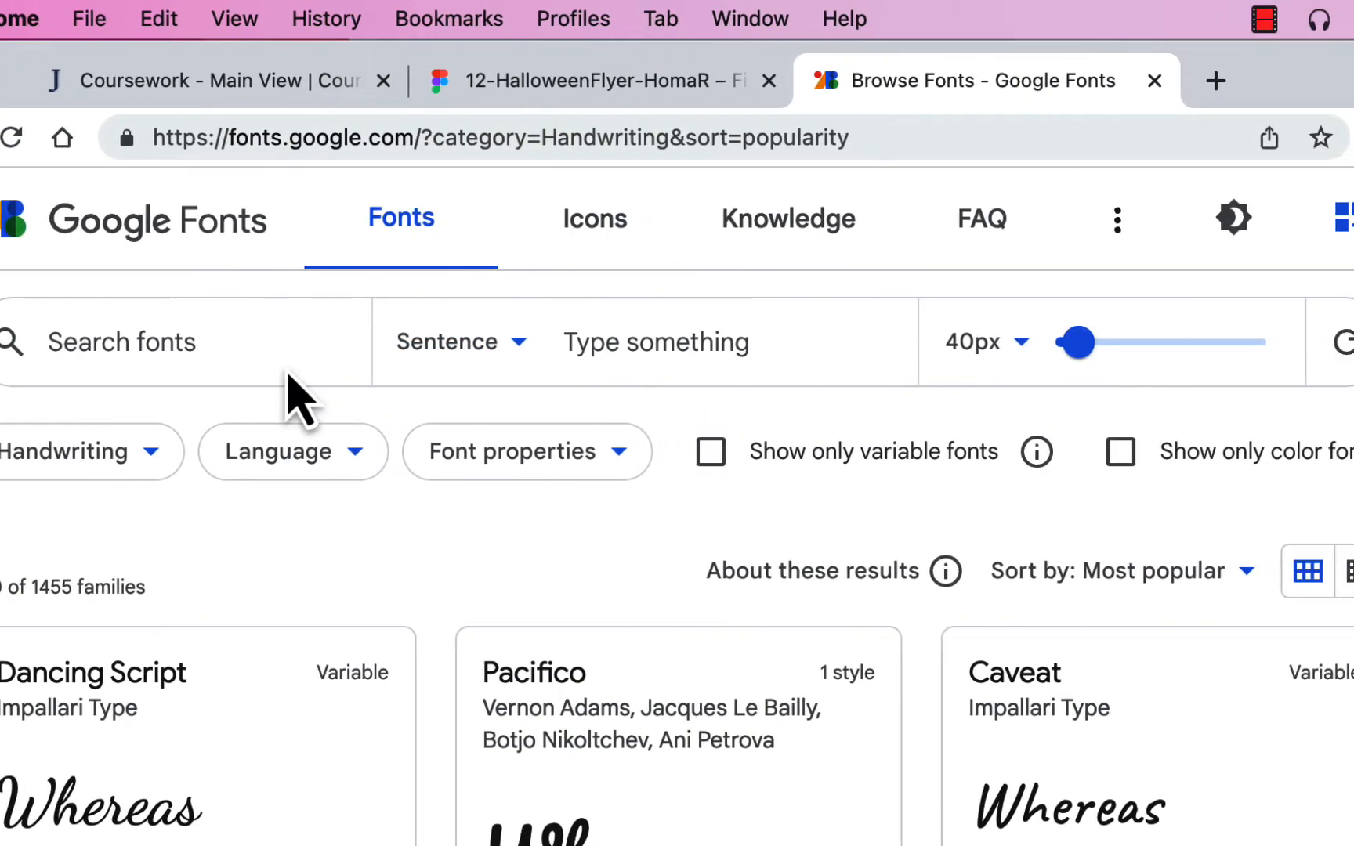
pyautogui.click(1291, 218)
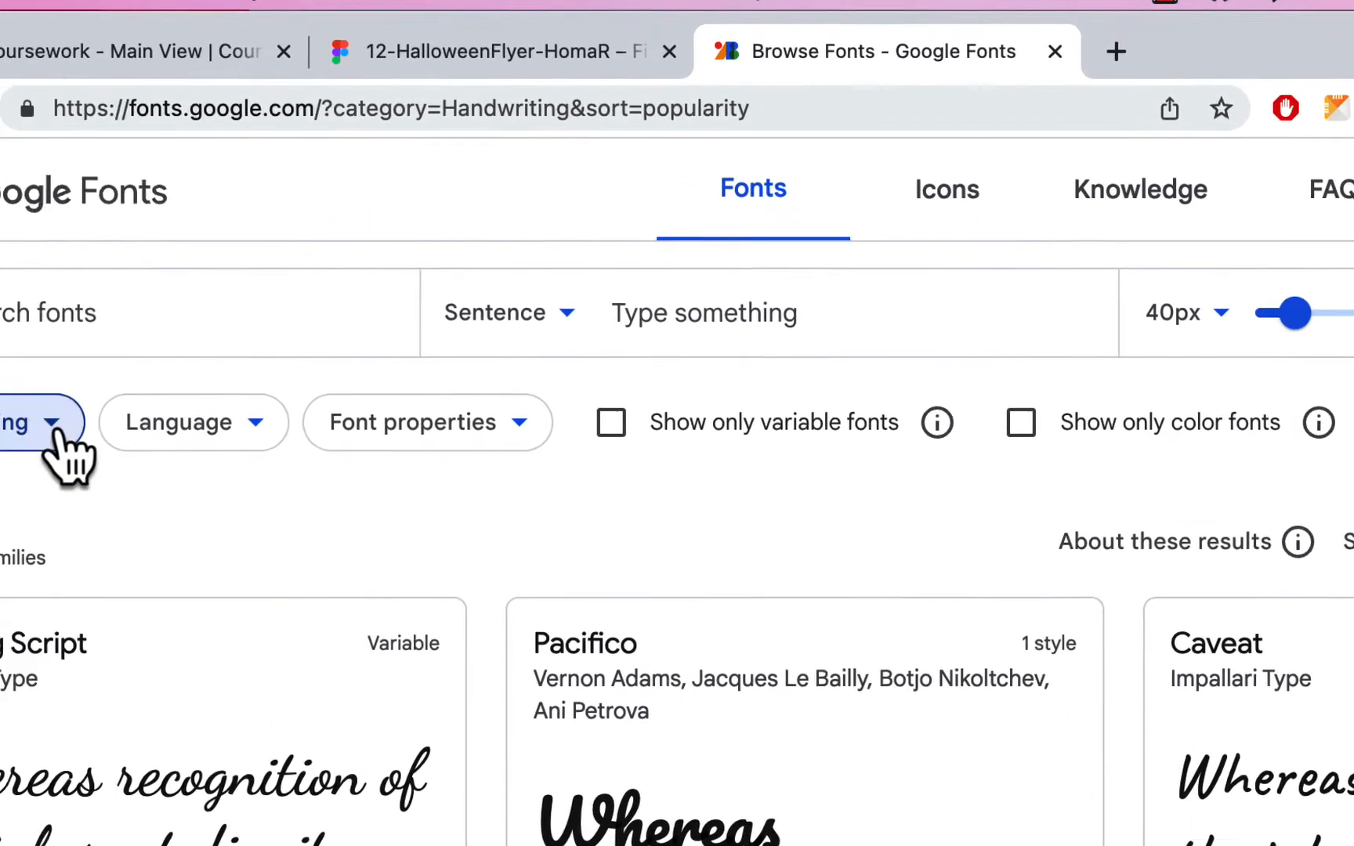
# - Switch the Google Fonts category filter from Handwriting to Display and browse the fonts
pyautogui.click(60, 444)
pyautogui.click(136, 650)
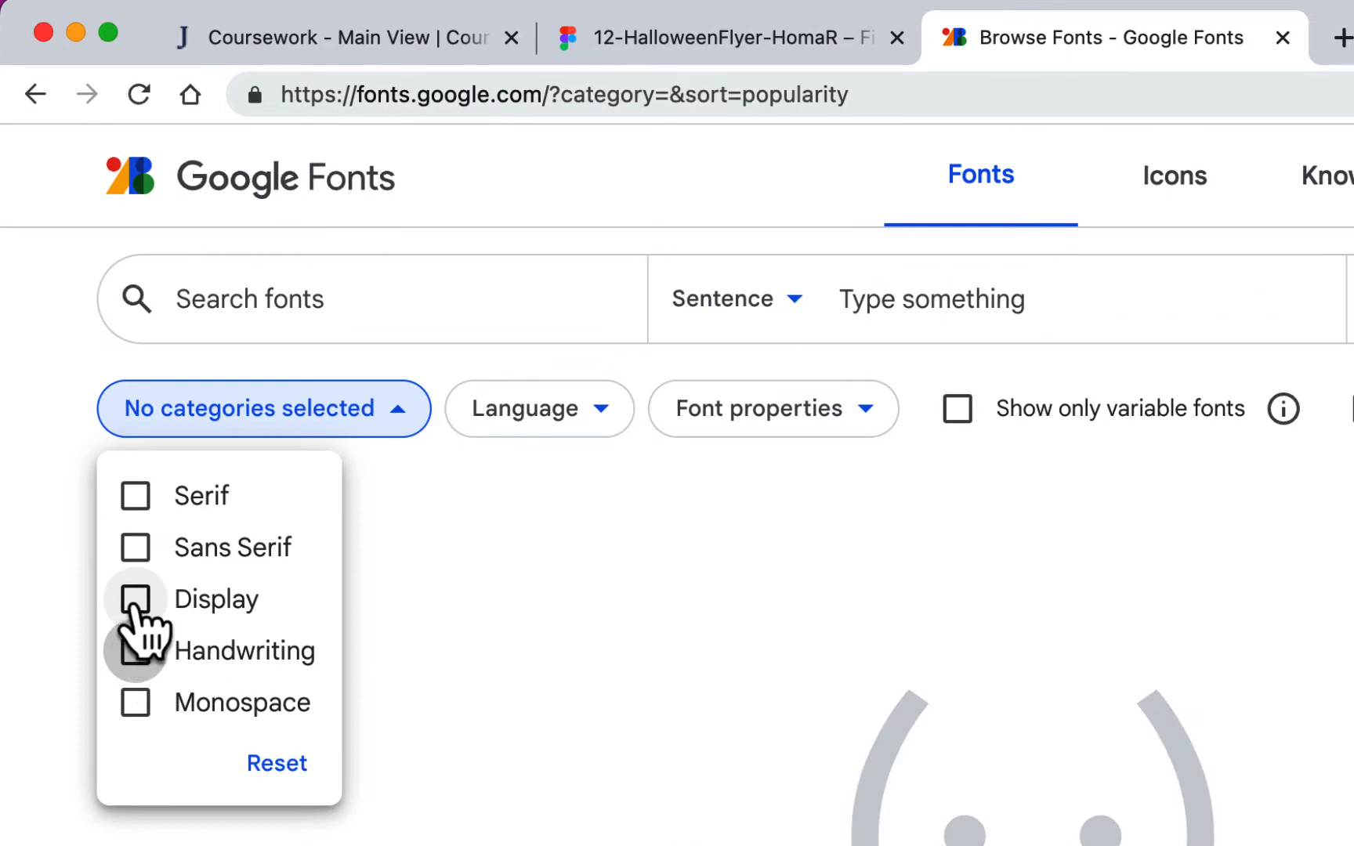
pyautogui.click(134, 600)
pyautogui.scroll(-5, 1087, 611)
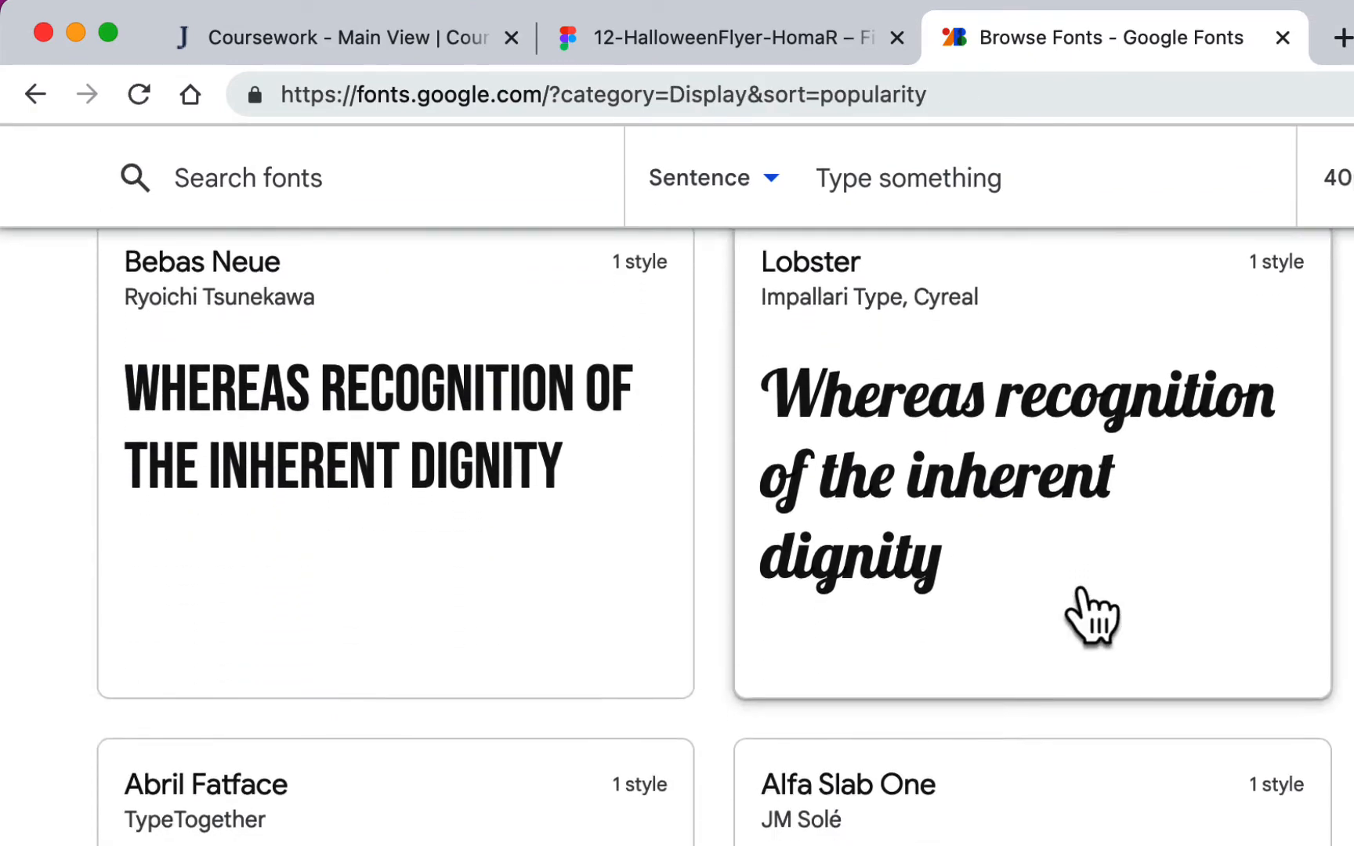
pyautogui.scroll(-10, 1091, 615)
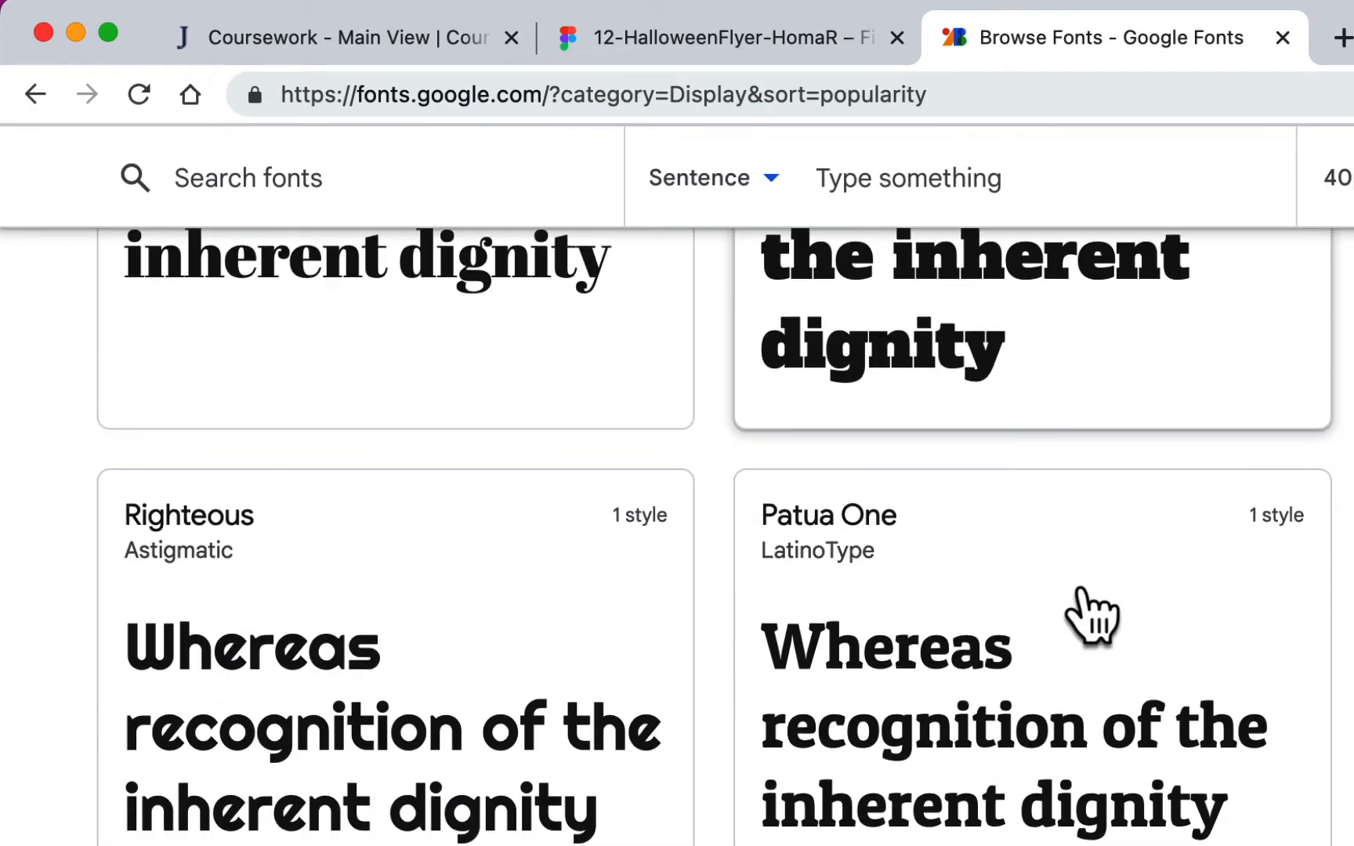
pyautogui.scroll(-8, 1091, 615)
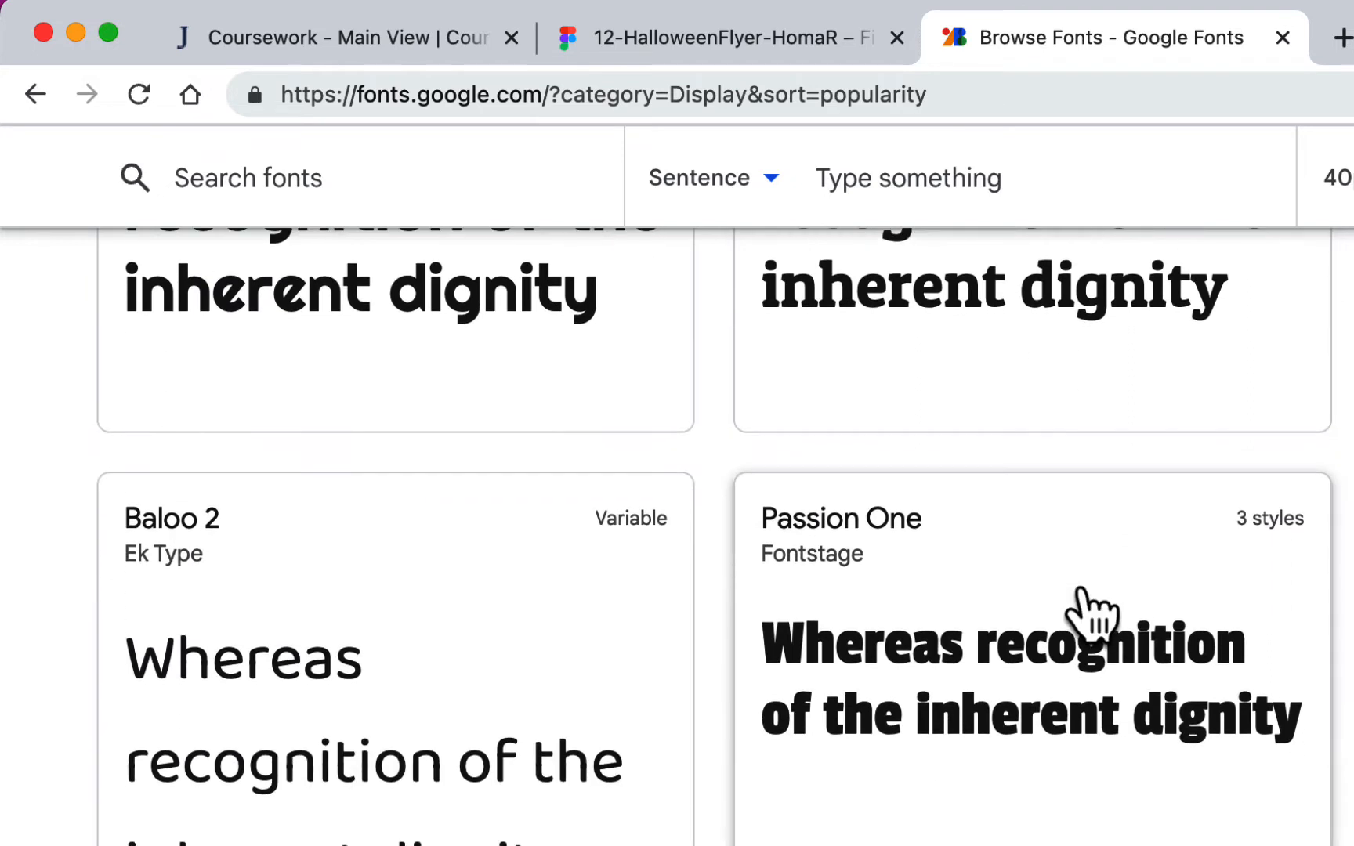
pyautogui.scroll(-3, 1091, 615)
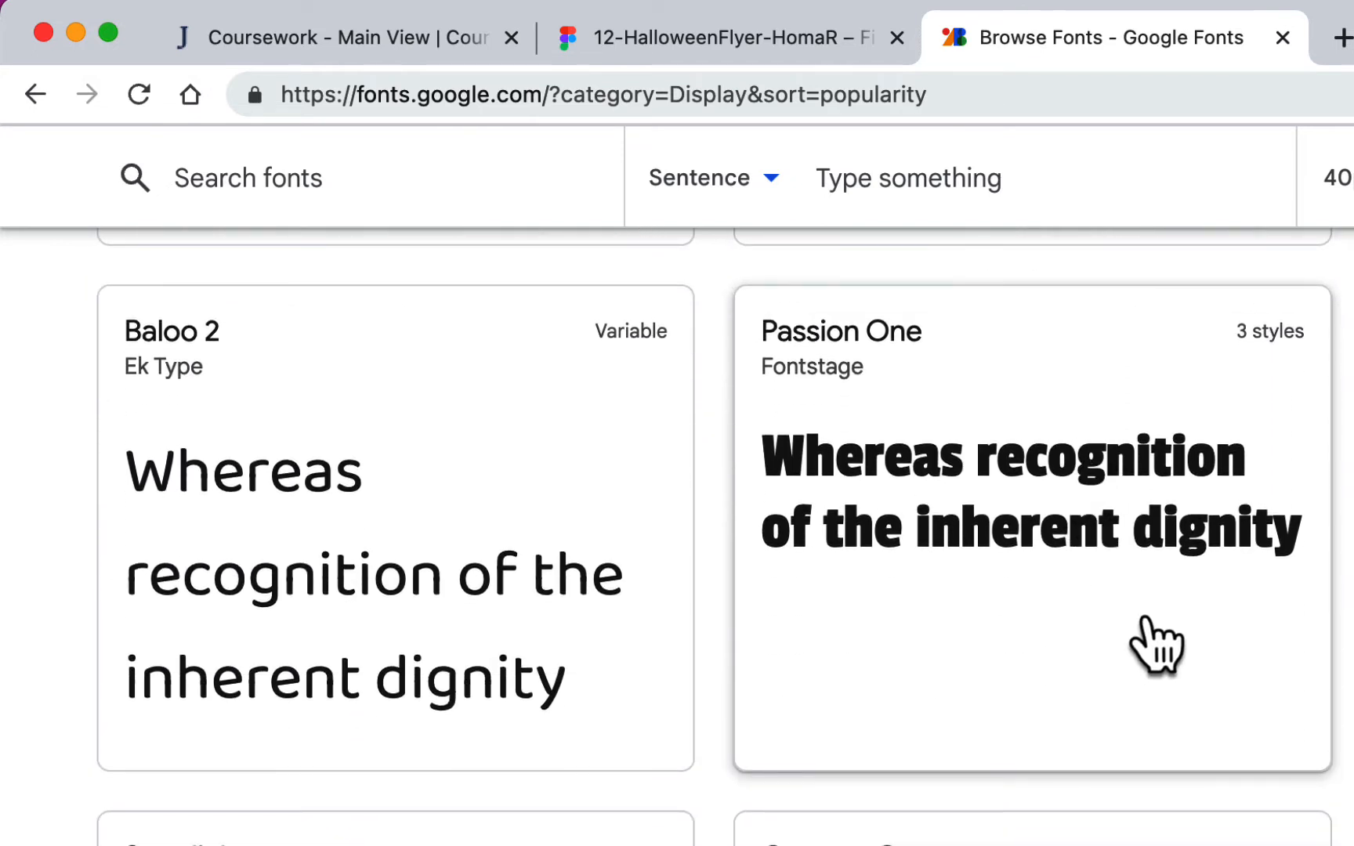
pyautogui.scroll(-2, 1155, 645)
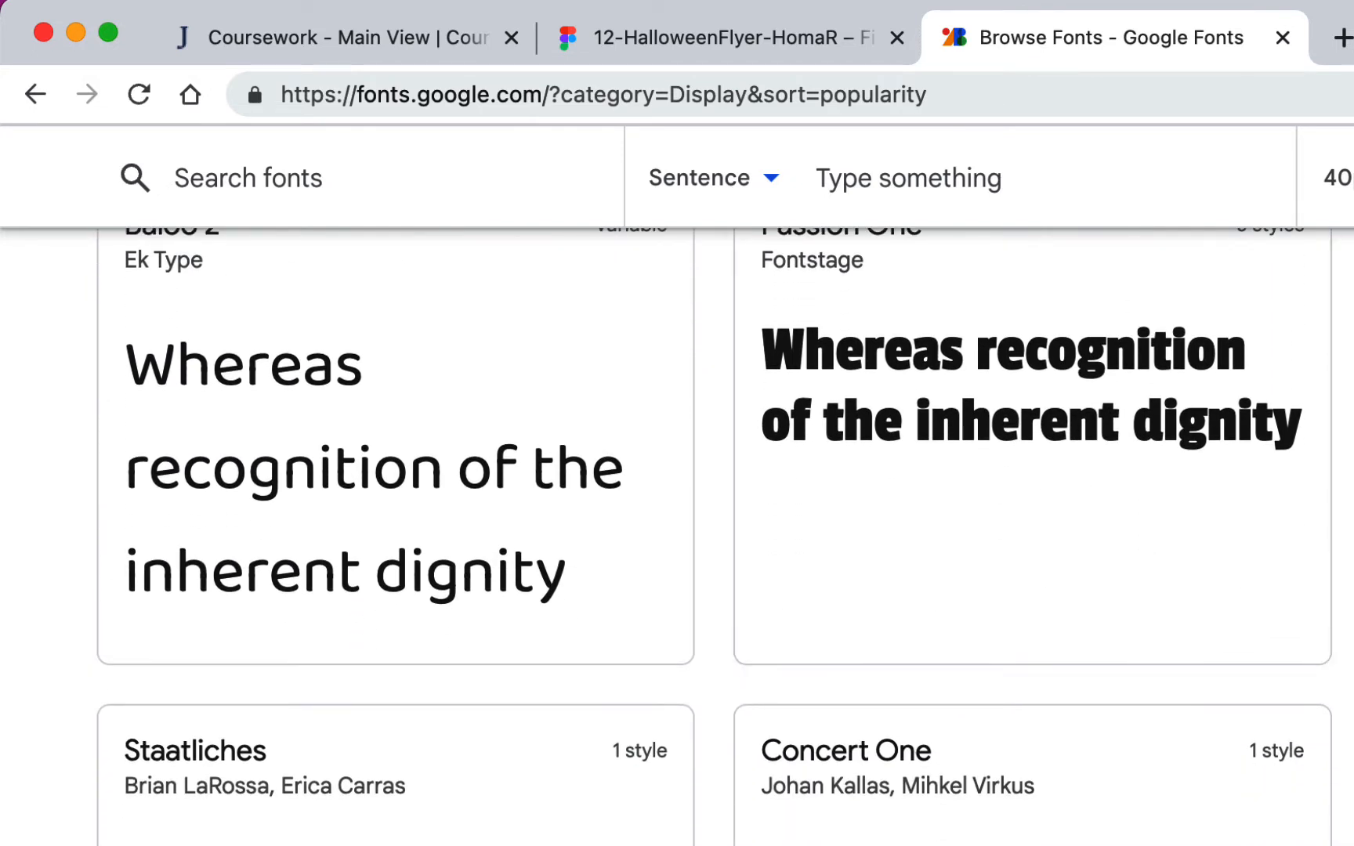
pyautogui.scroll(2, 714, 537)
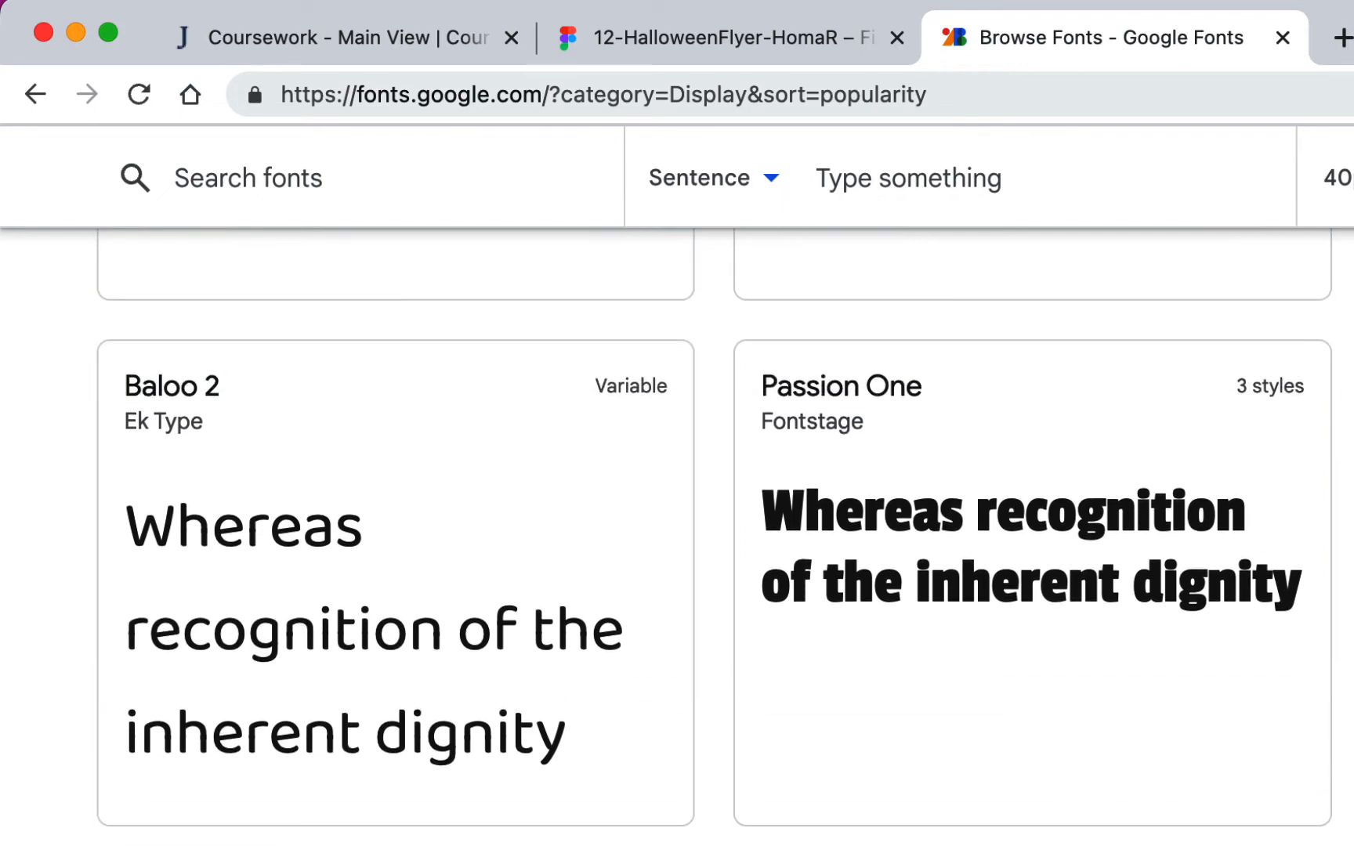
pyautogui.scroll(-12, 916, 453)
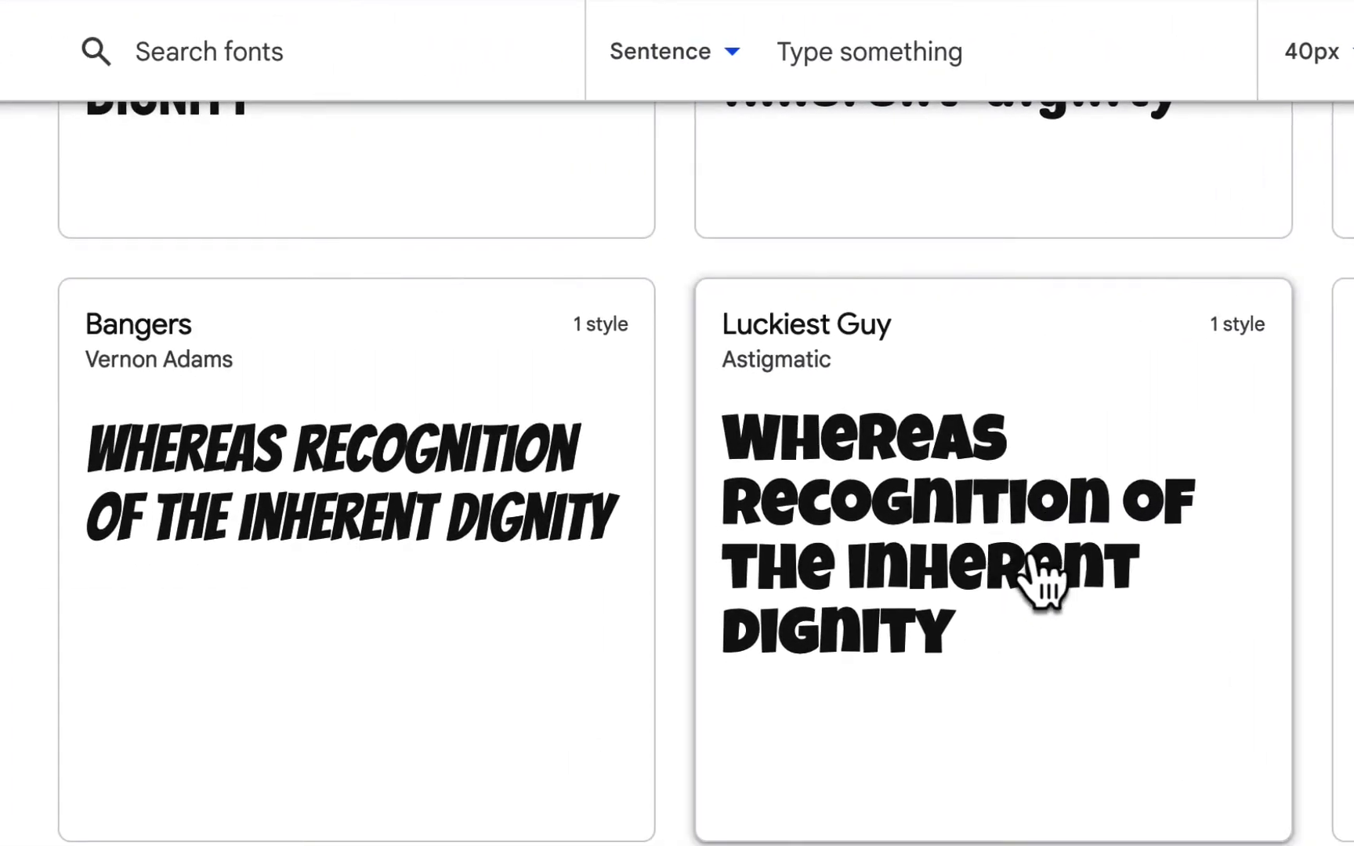
pyautogui.scroll(-13, 1042, 584)
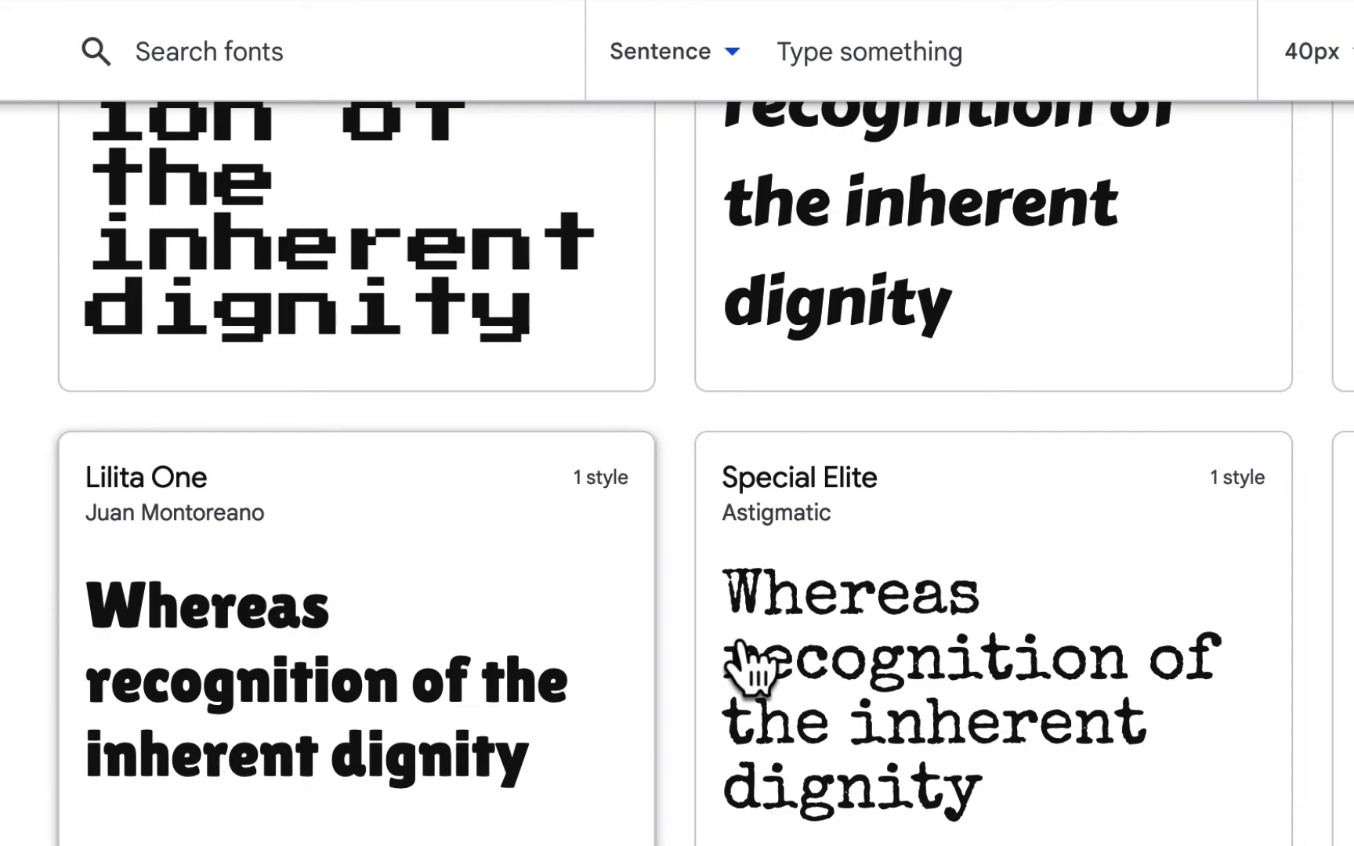
pyautogui.scroll(-8, 973, 613)
pyautogui.scroll(-2, 973, 614)
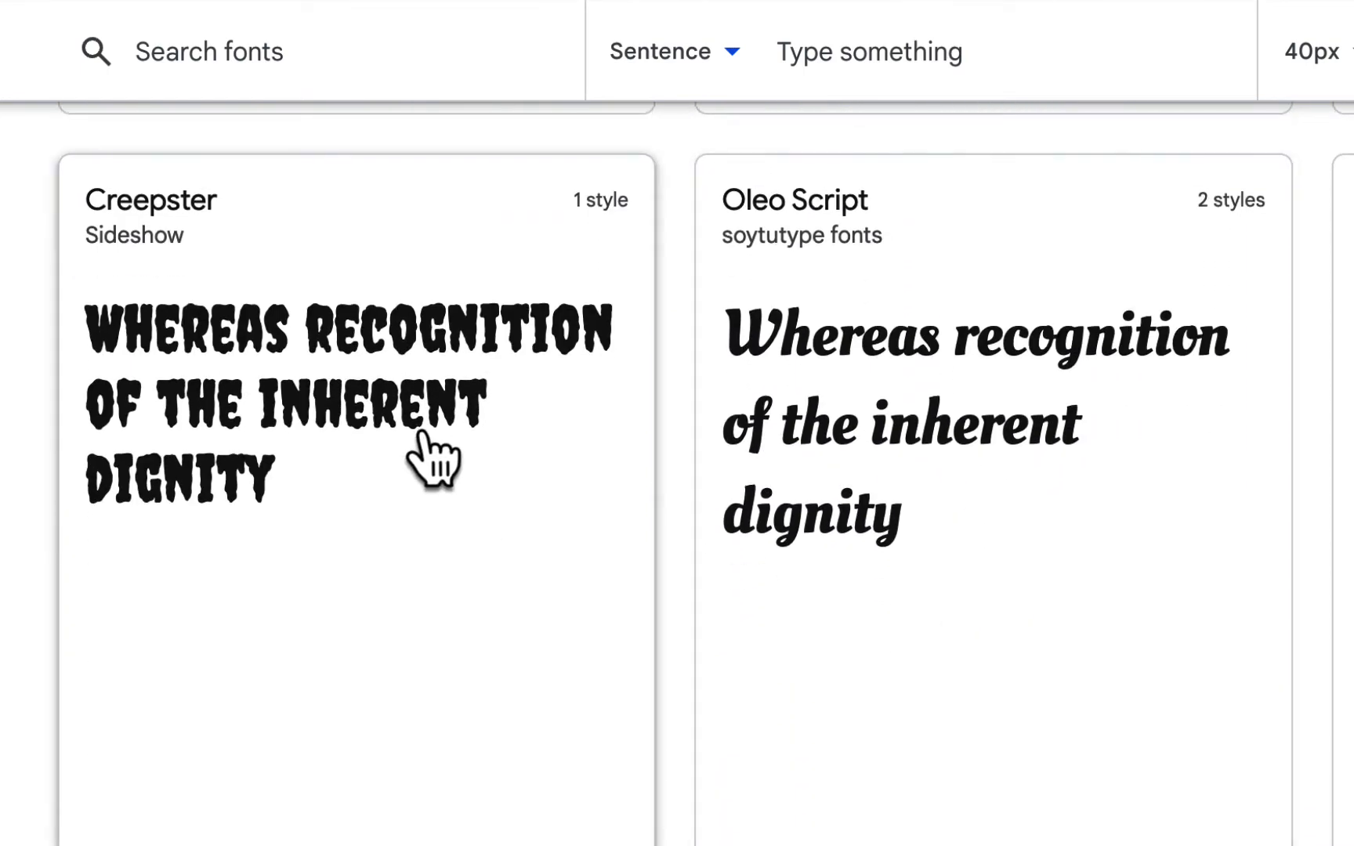
pyautogui.scroll(-10, 1210, 525)
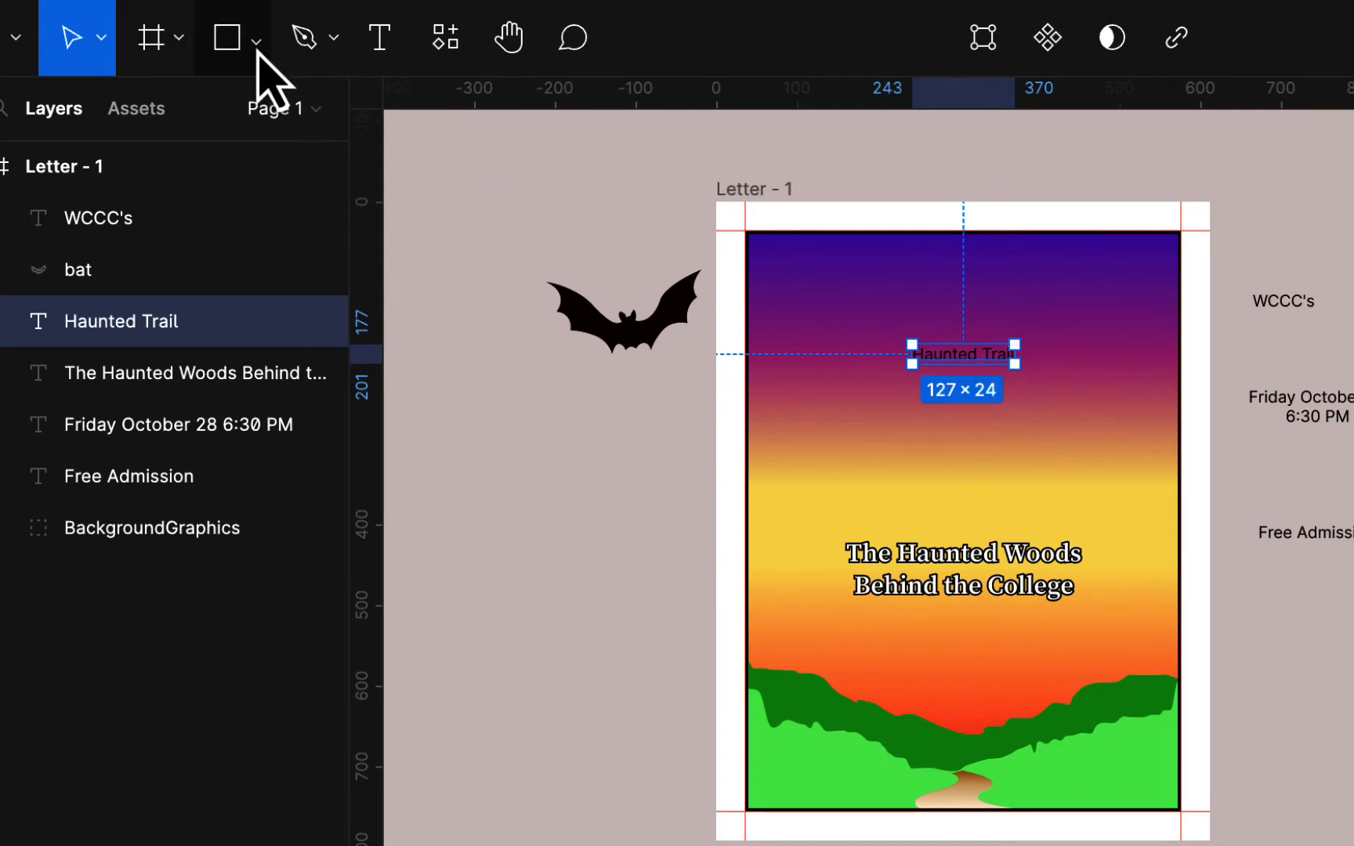
# - Enlarge the Haunted Trail title proportionally with the Scale tool and move it lower
pyautogui.click(108, 39)
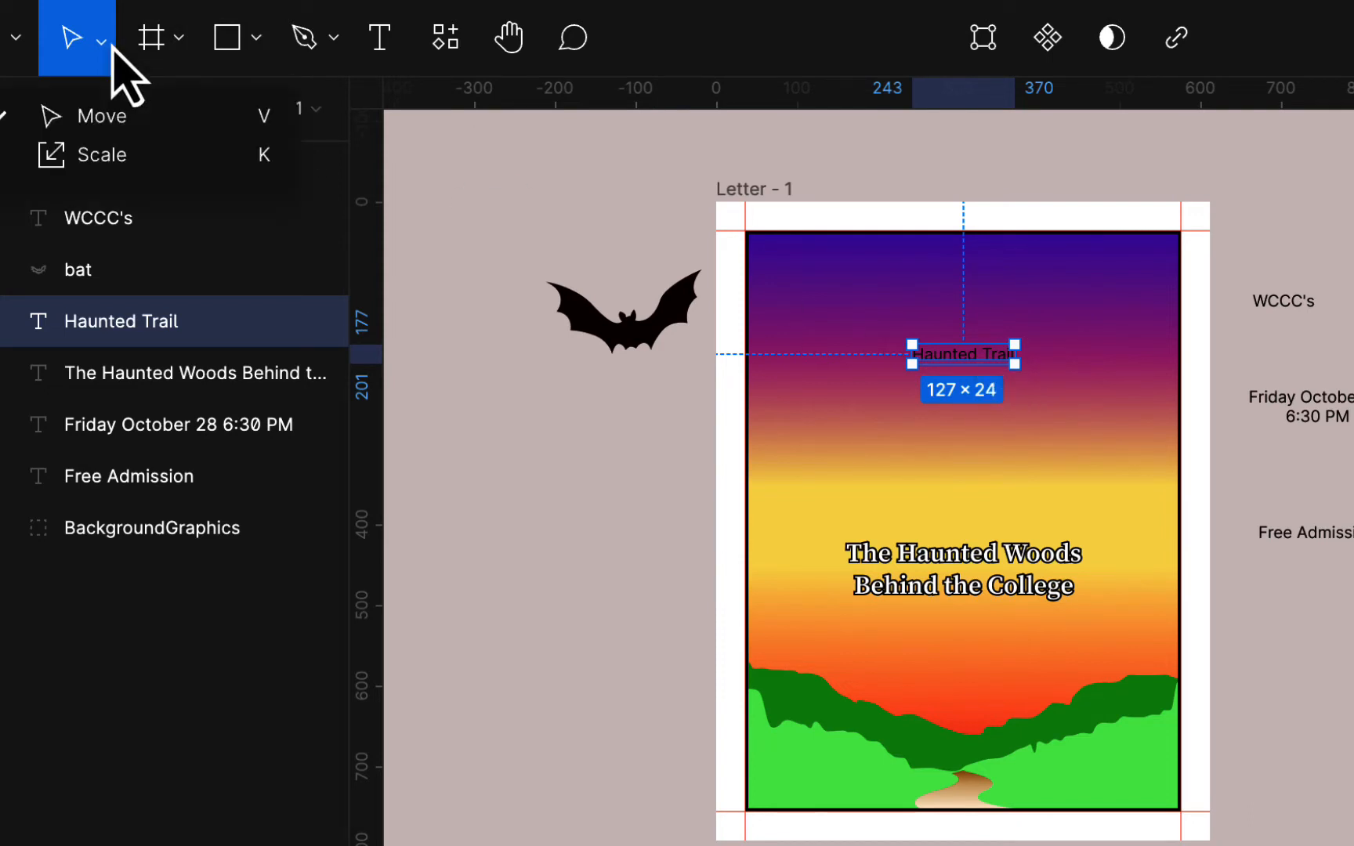
pyautogui.click(114, 157)
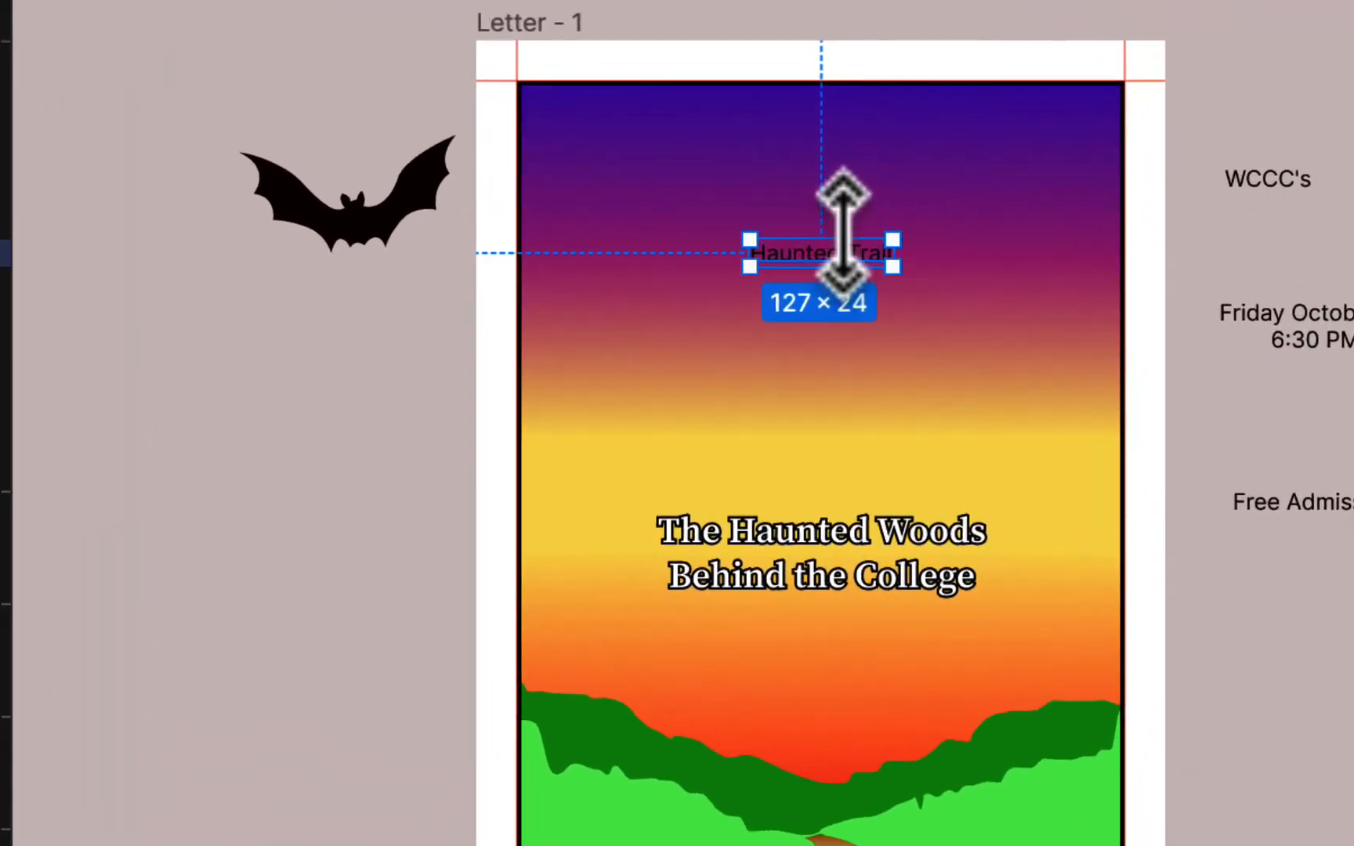
pyautogui.moveTo(842, 232); pyautogui.dragTo(859, 200)
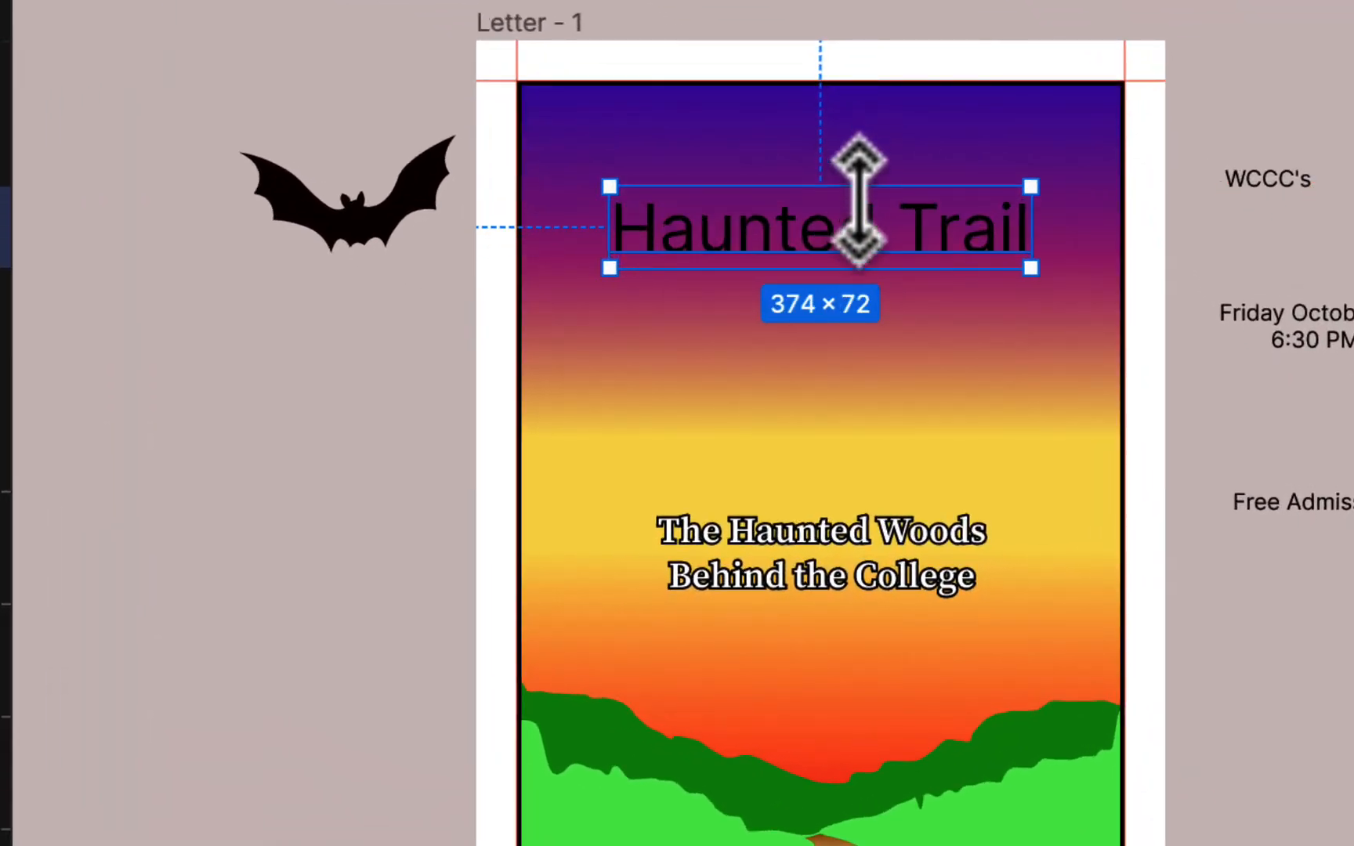
pyautogui.moveTo(900, 265); pyautogui.dragTo(891, 314)
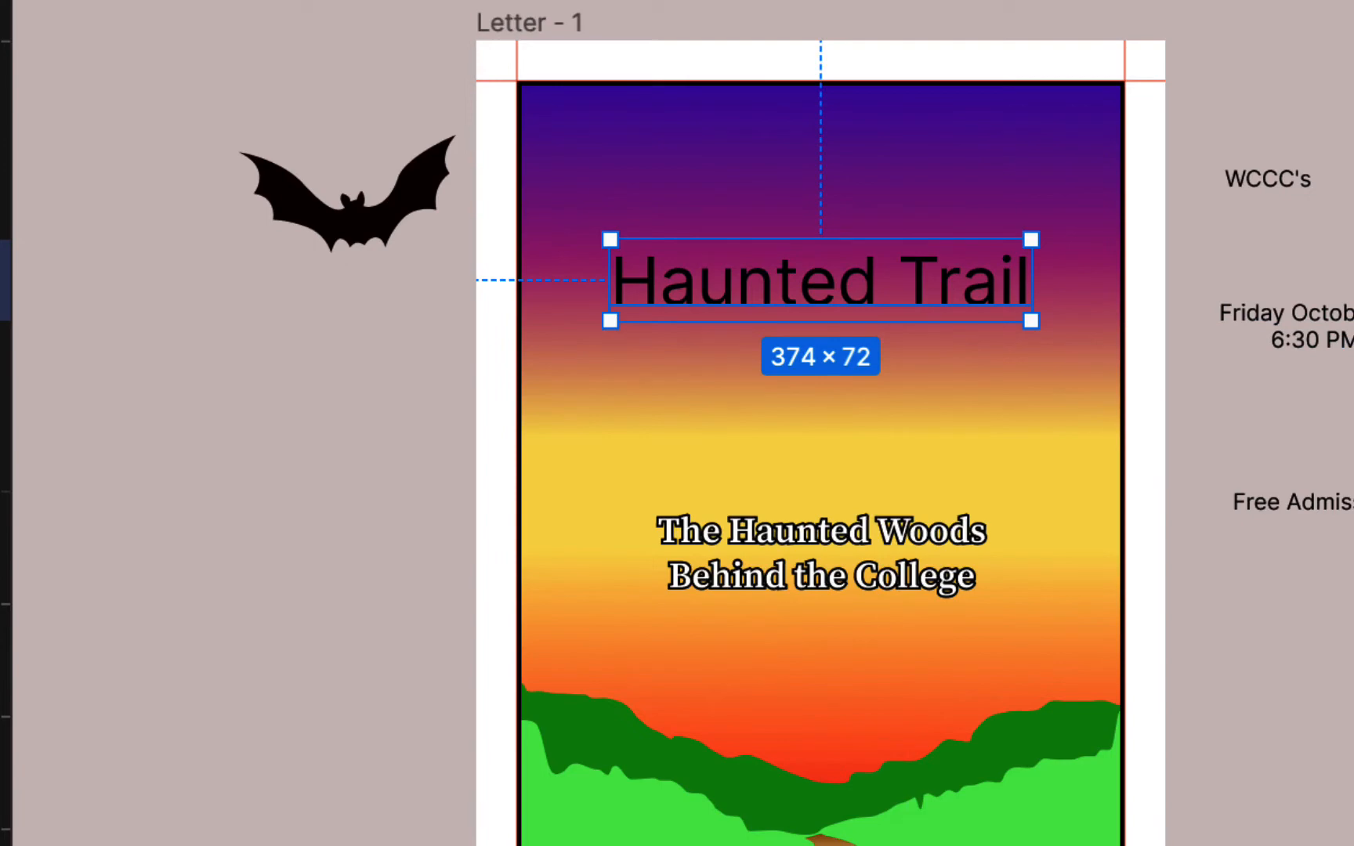
# - Apply the heavy cartoon font and centre the title, widening it to about 430×62
pyautogui.press('Return')
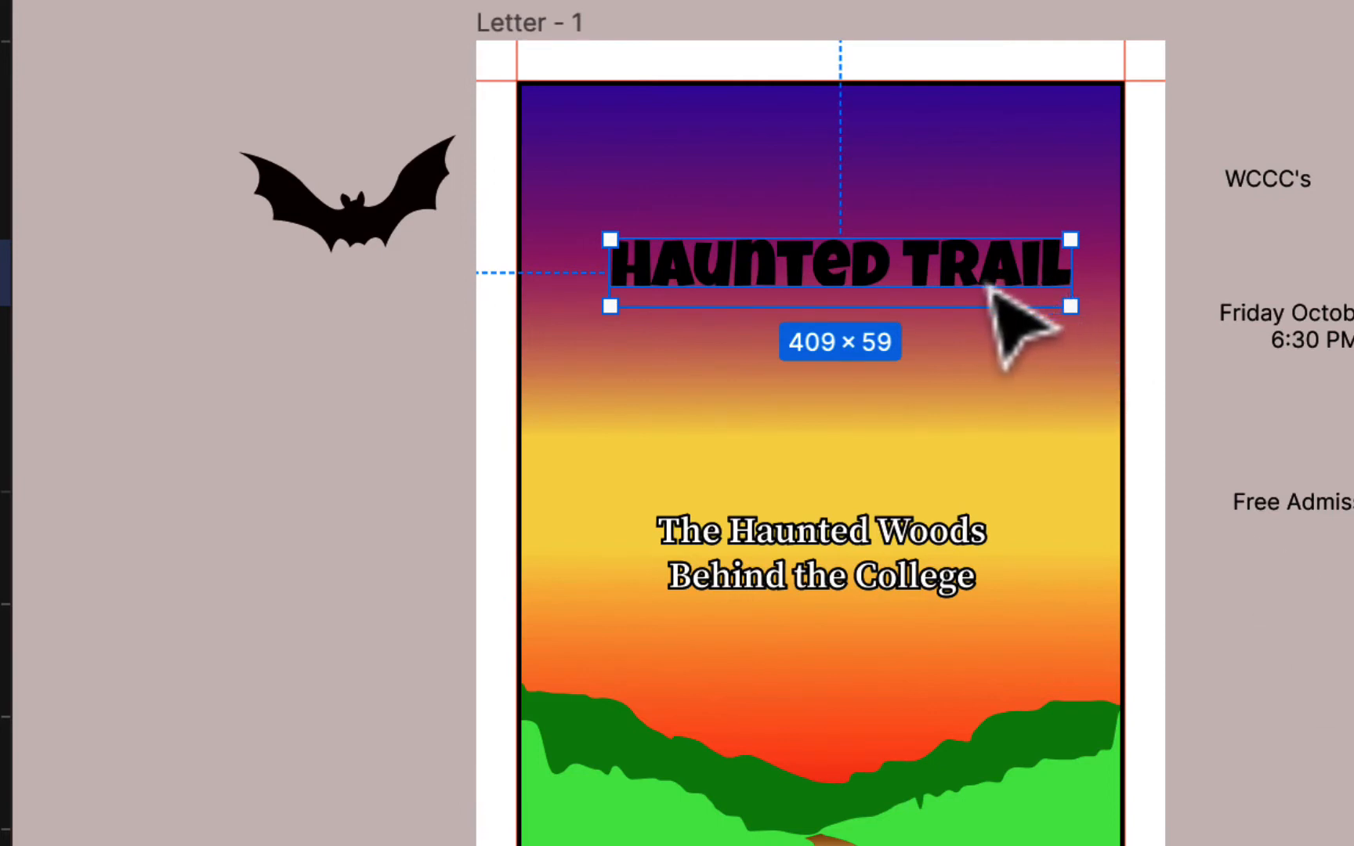
pyautogui.moveTo(997, 291); pyautogui.dragTo(988, 327)
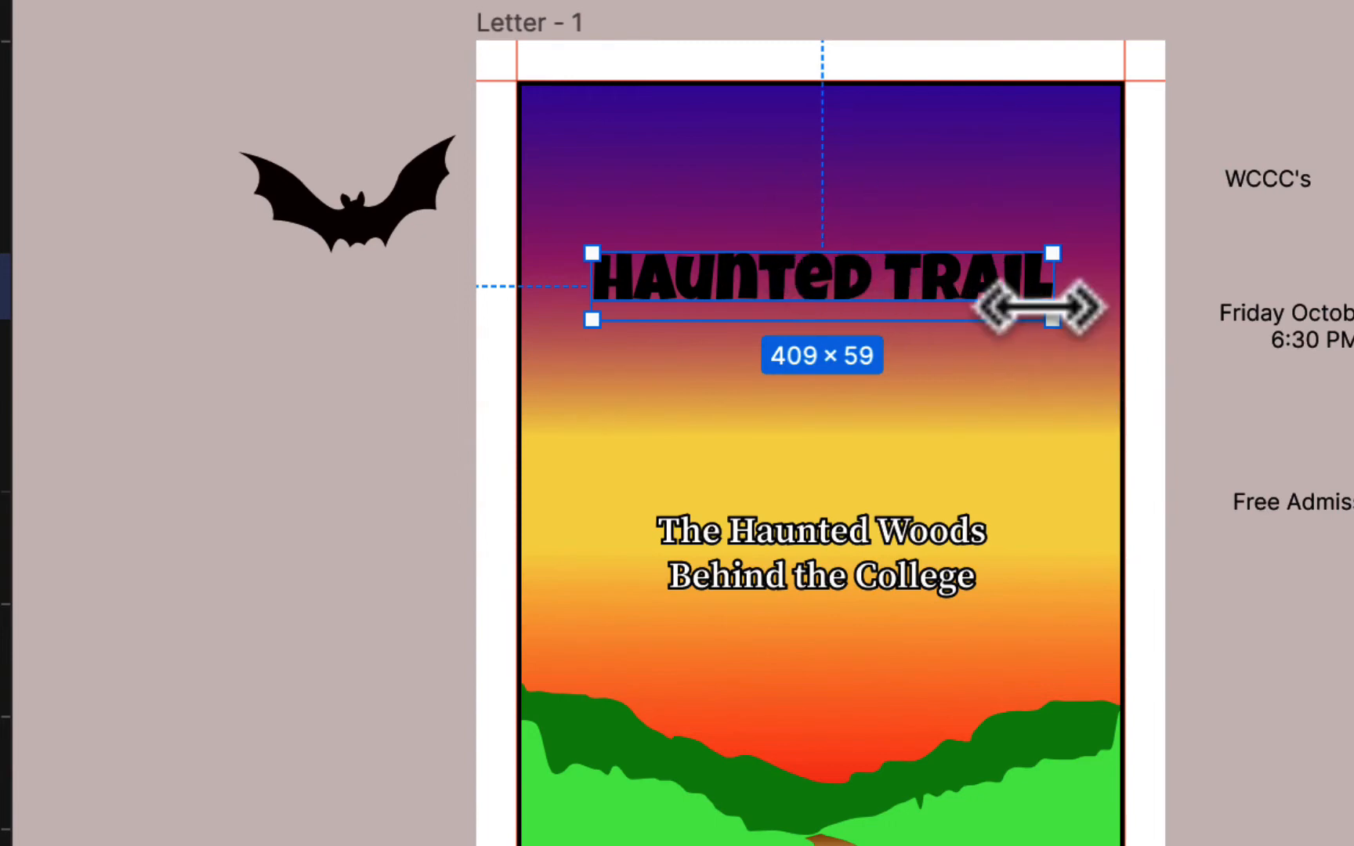
pyautogui.scroll(5, 1049, 361)
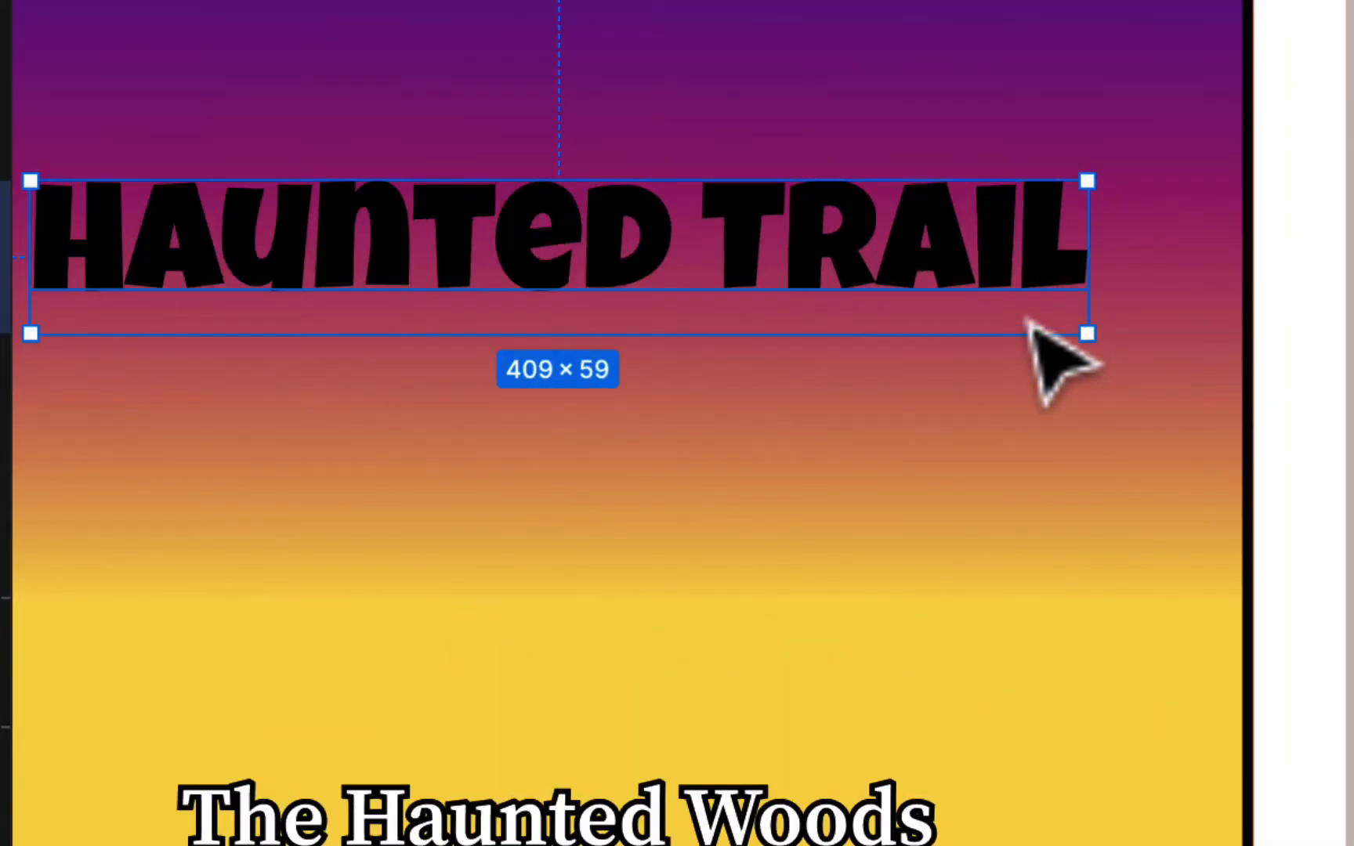
pyautogui.scroll(-3, 1032, 325)
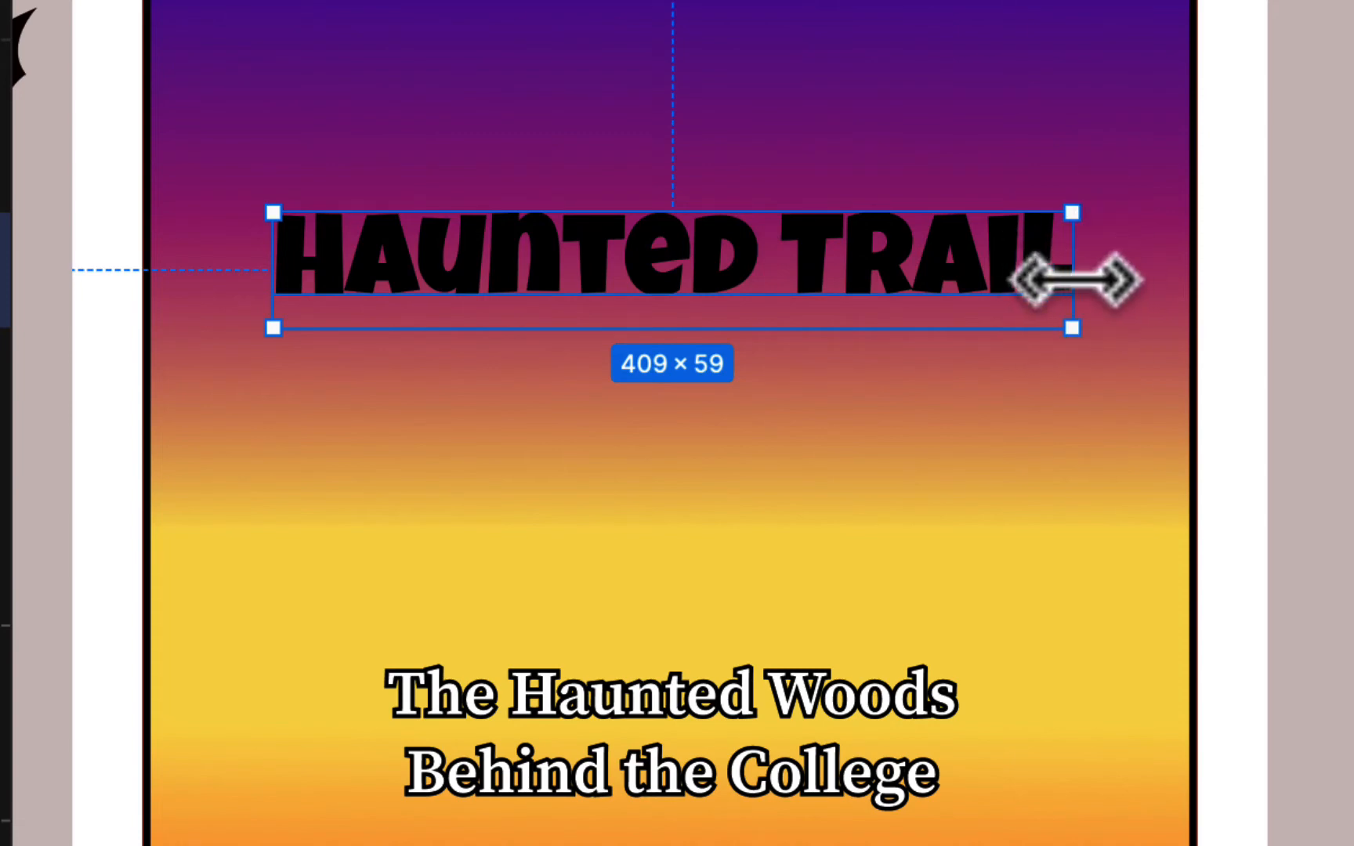
pyautogui.moveTo(1073, 276); pyautogui.dragTo(1017, 268)
# - Flatten the Haunted Trail title into a vector and resize it to about 436 wide
pyautogui.rightClick(1016, 270)
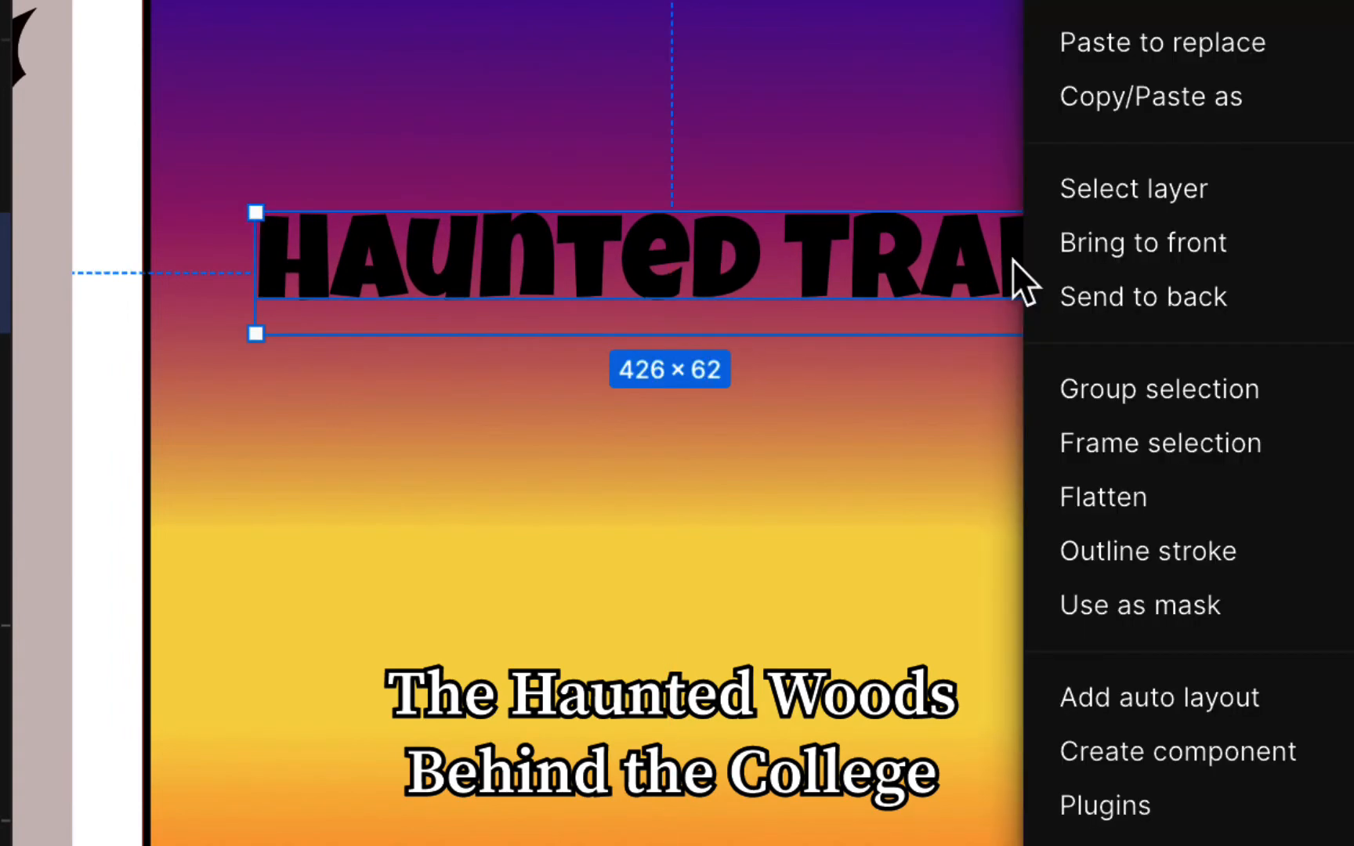
pyautogui.click(1060, 493)
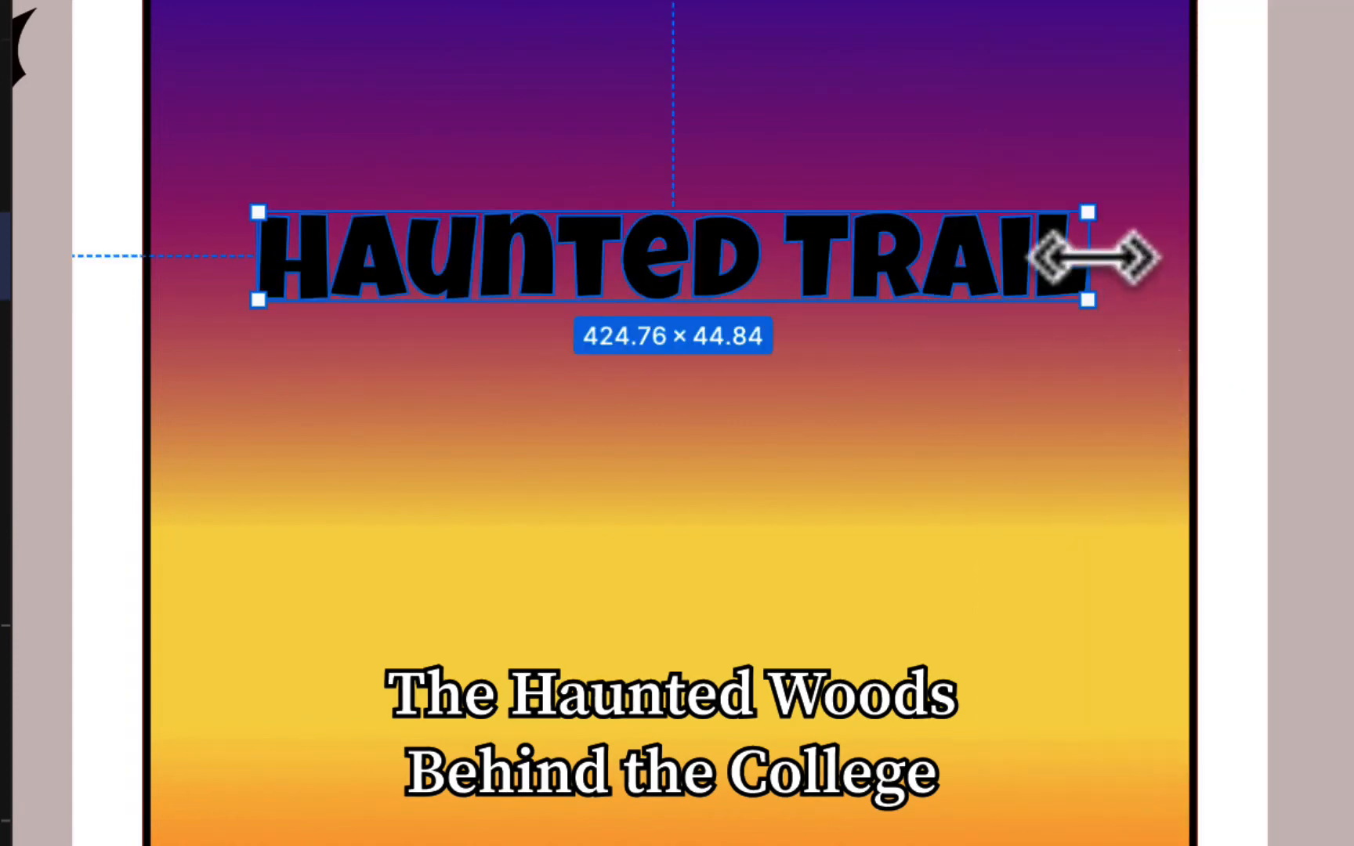
pyautogui.moveTo(1093, 256); pyautogui.dragTo(939, 253)
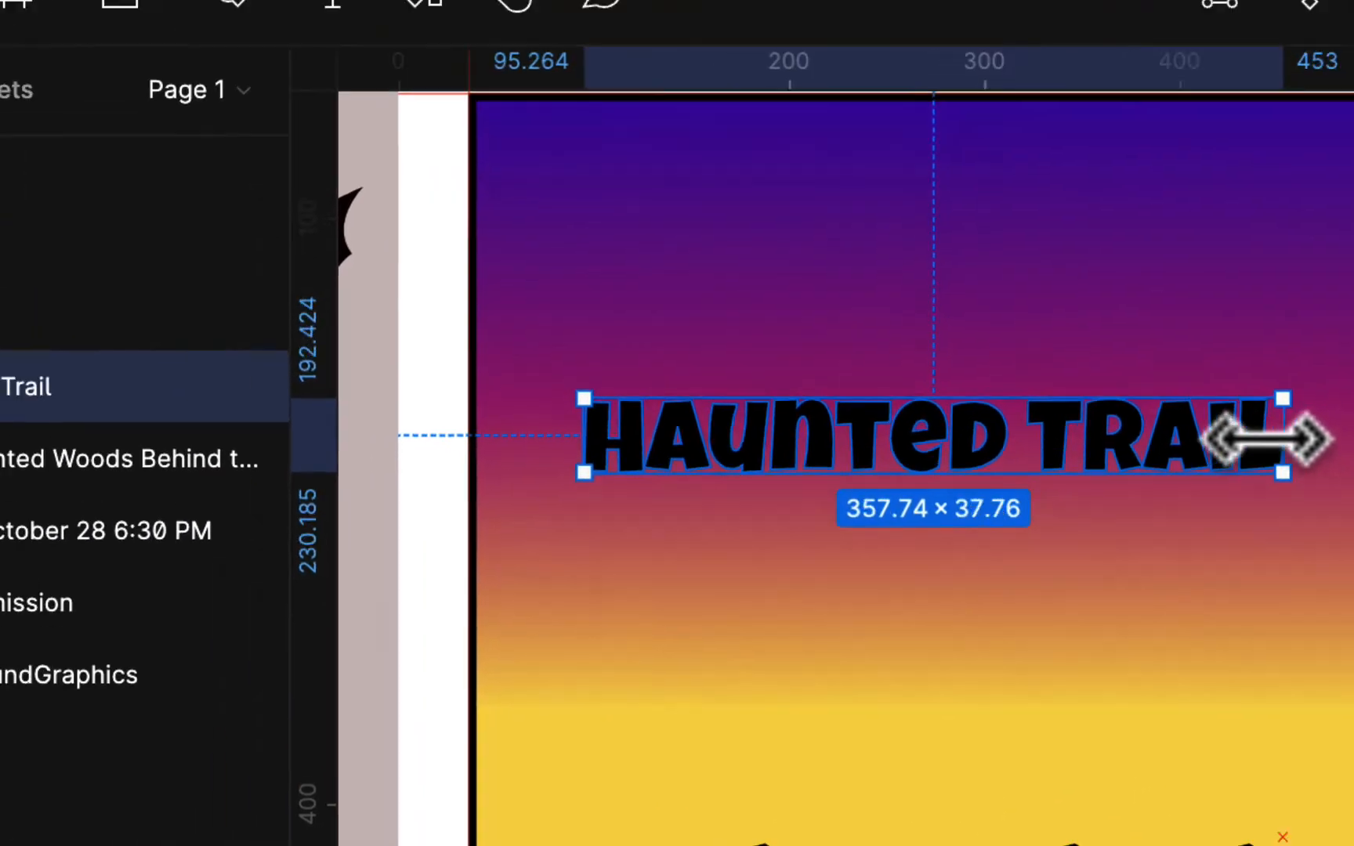
pyautogui.moveTo(1265, 439); pyautogui.dragTo(1353, 437)
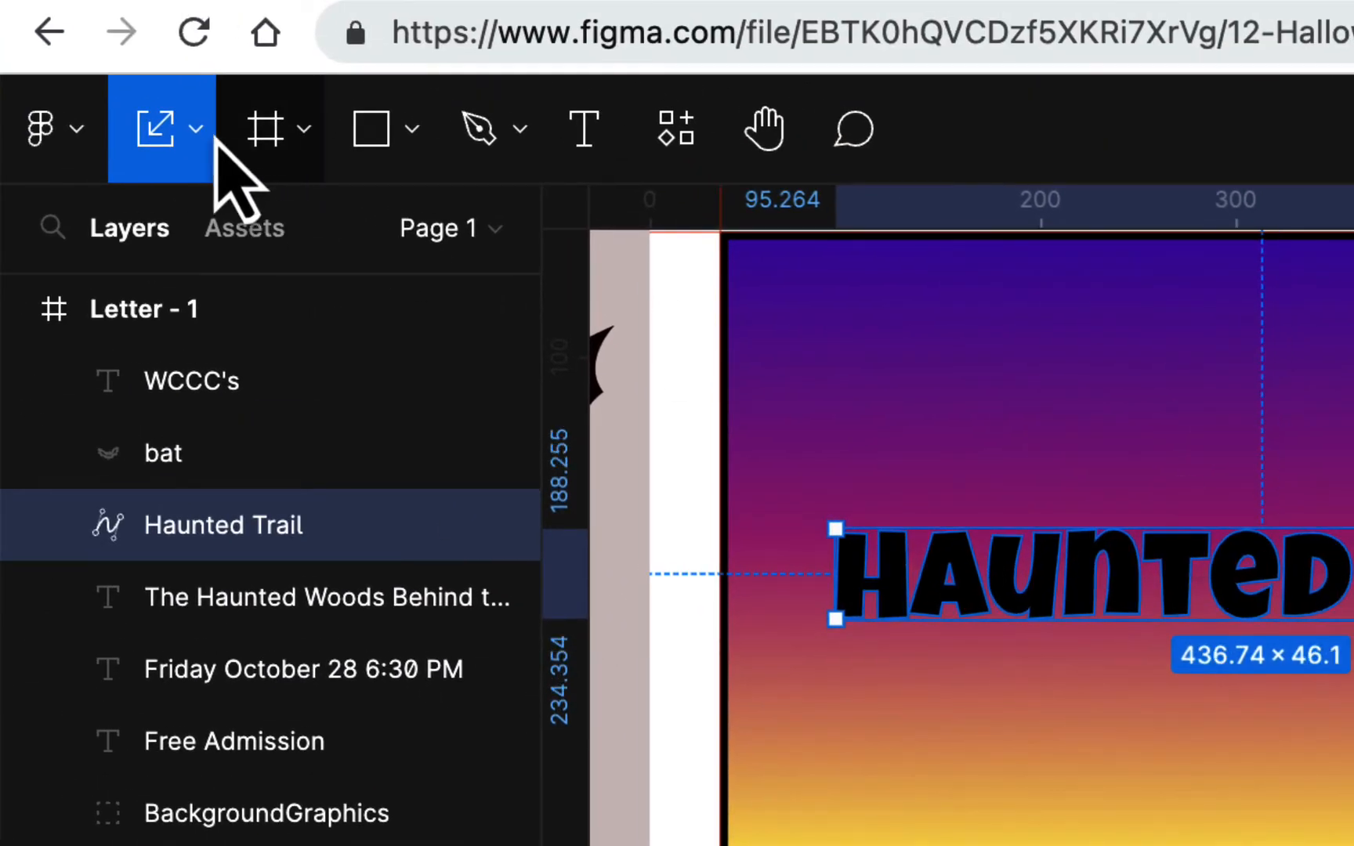
# - Return to the Move tool and stretch the title to 450×81, recentred near the top
pyautogui.click(196, 132)
pyautogui.click(220, 239)
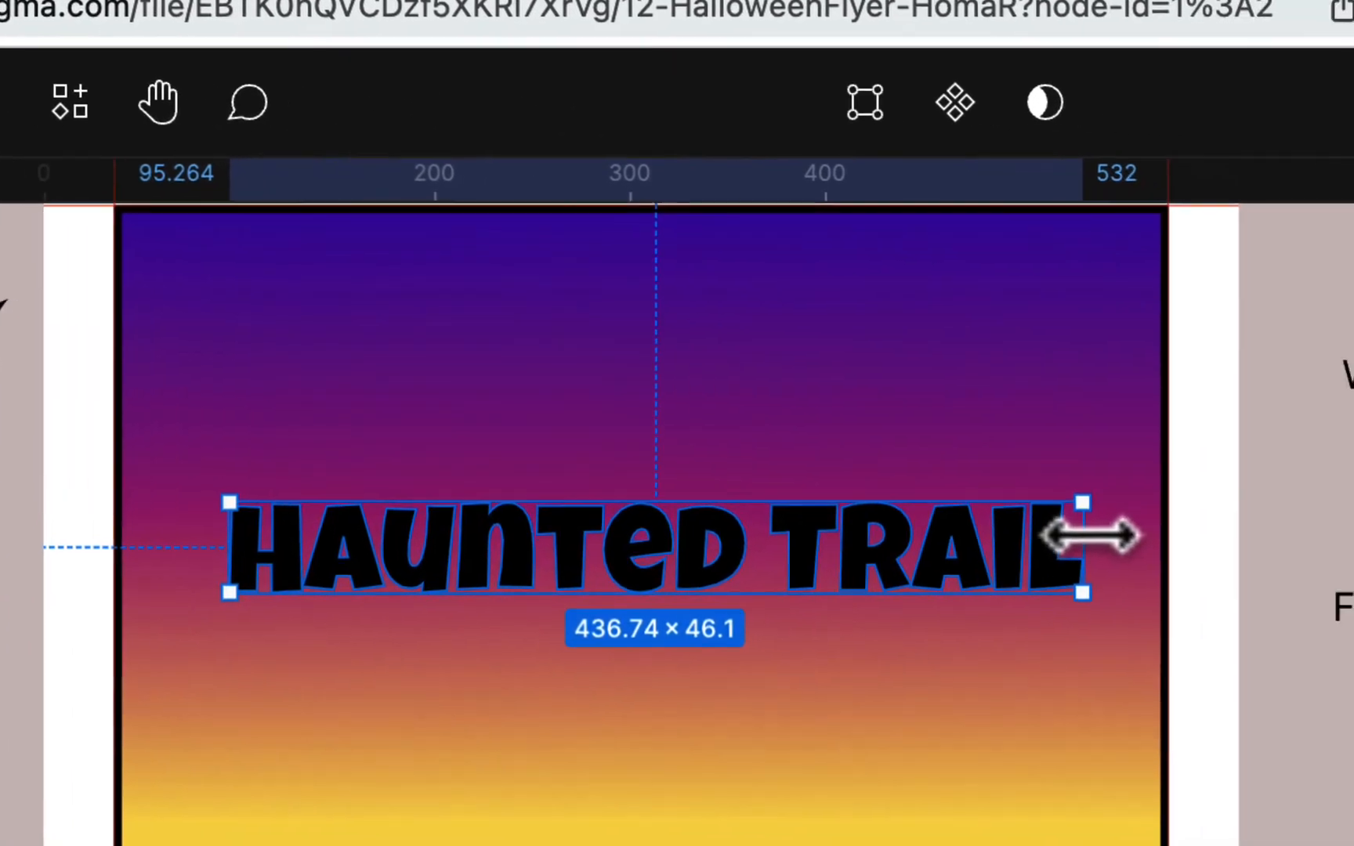
pyautogui.moveTo(1353, 566); pyautogui.dragTo(1353, 566)
pyautogui.moveTo(788, 535); pyautogui.dragTo(1054, 436)
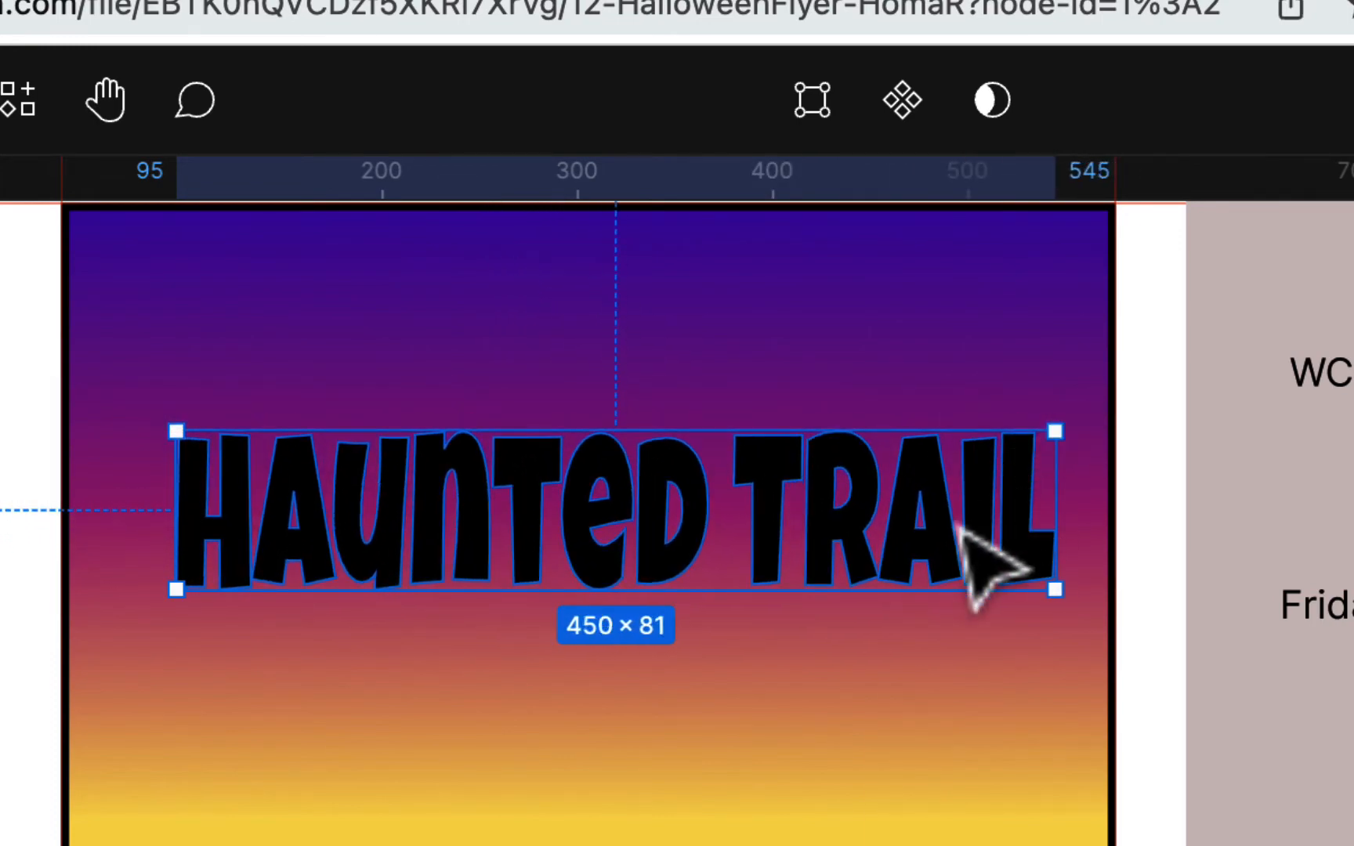
pyautogui.moveTo(961, 526); pyautogui.dragTo(935, 586)
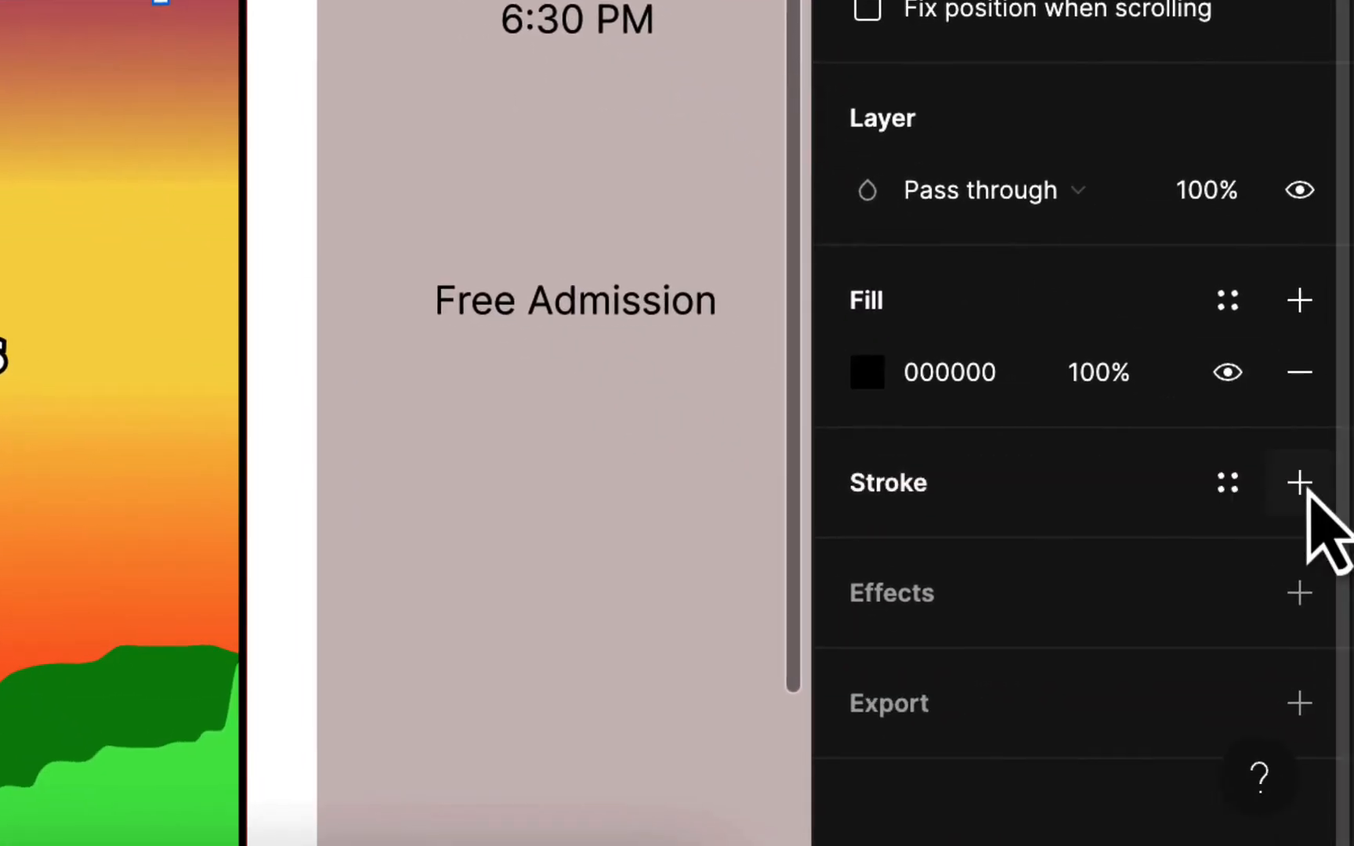
# - Add a white FFFFFF outside stroke of weight 5 to the title
pyautogui.click(1299, 483)
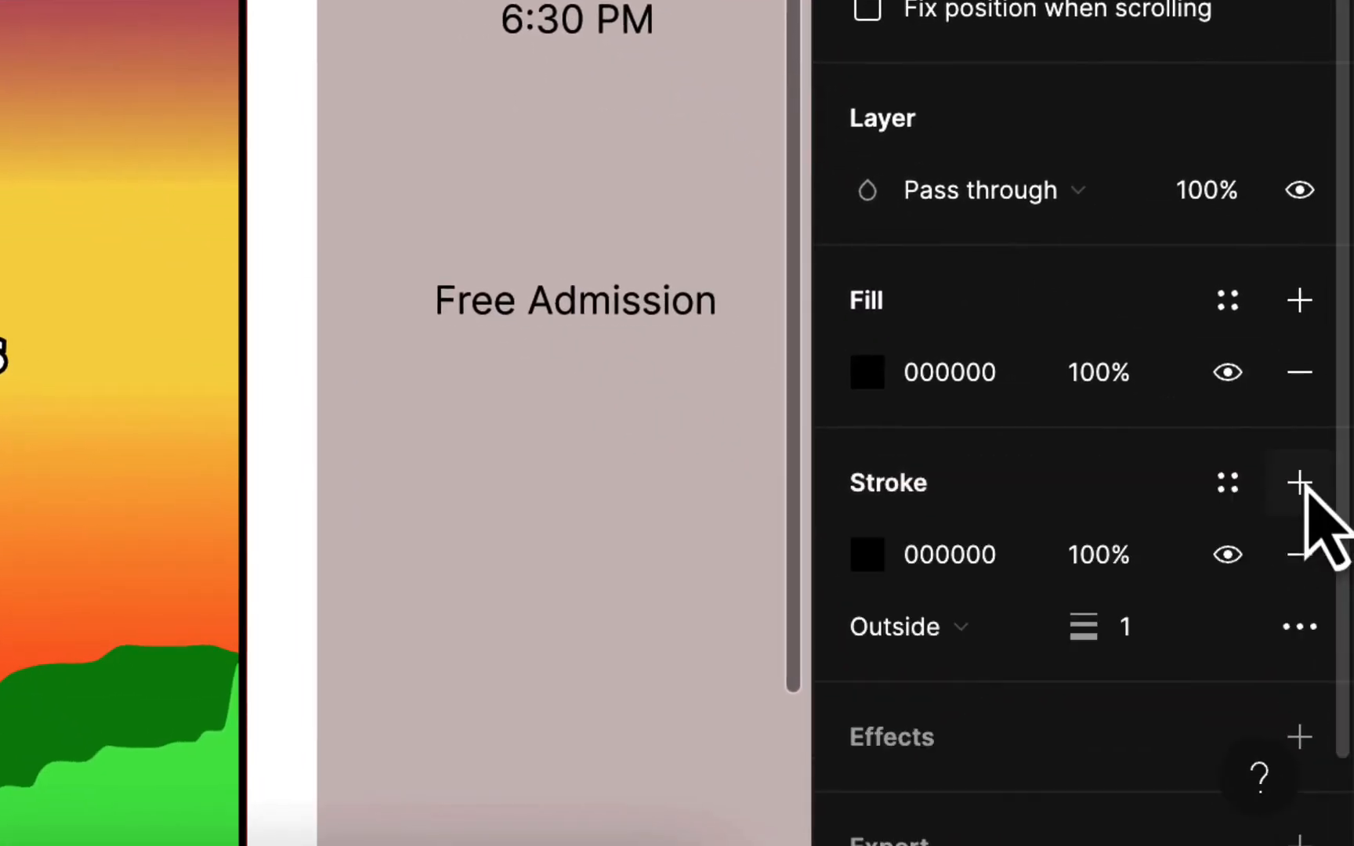
pyautogui.click(870, 552)
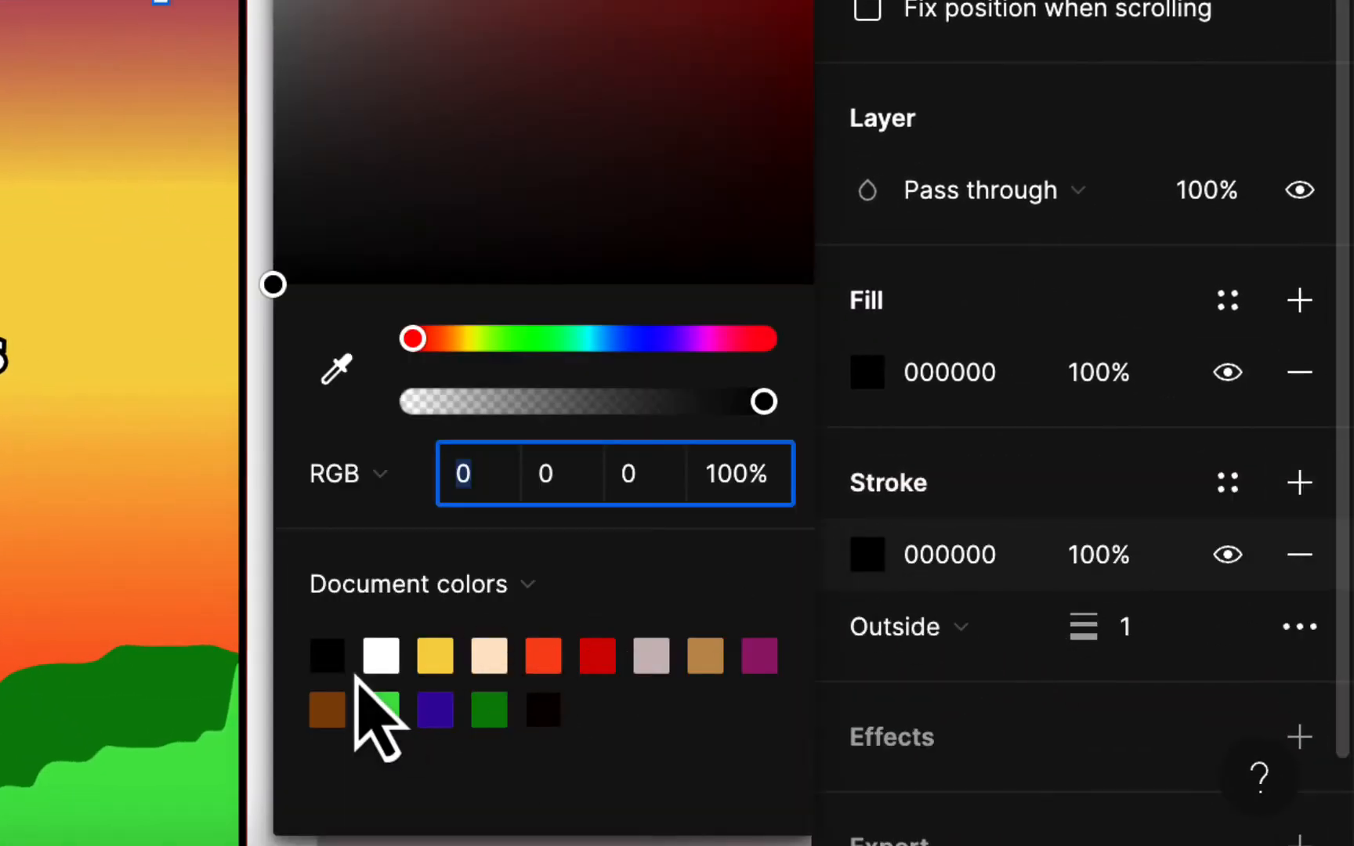
pyautogui.click(379, 660)
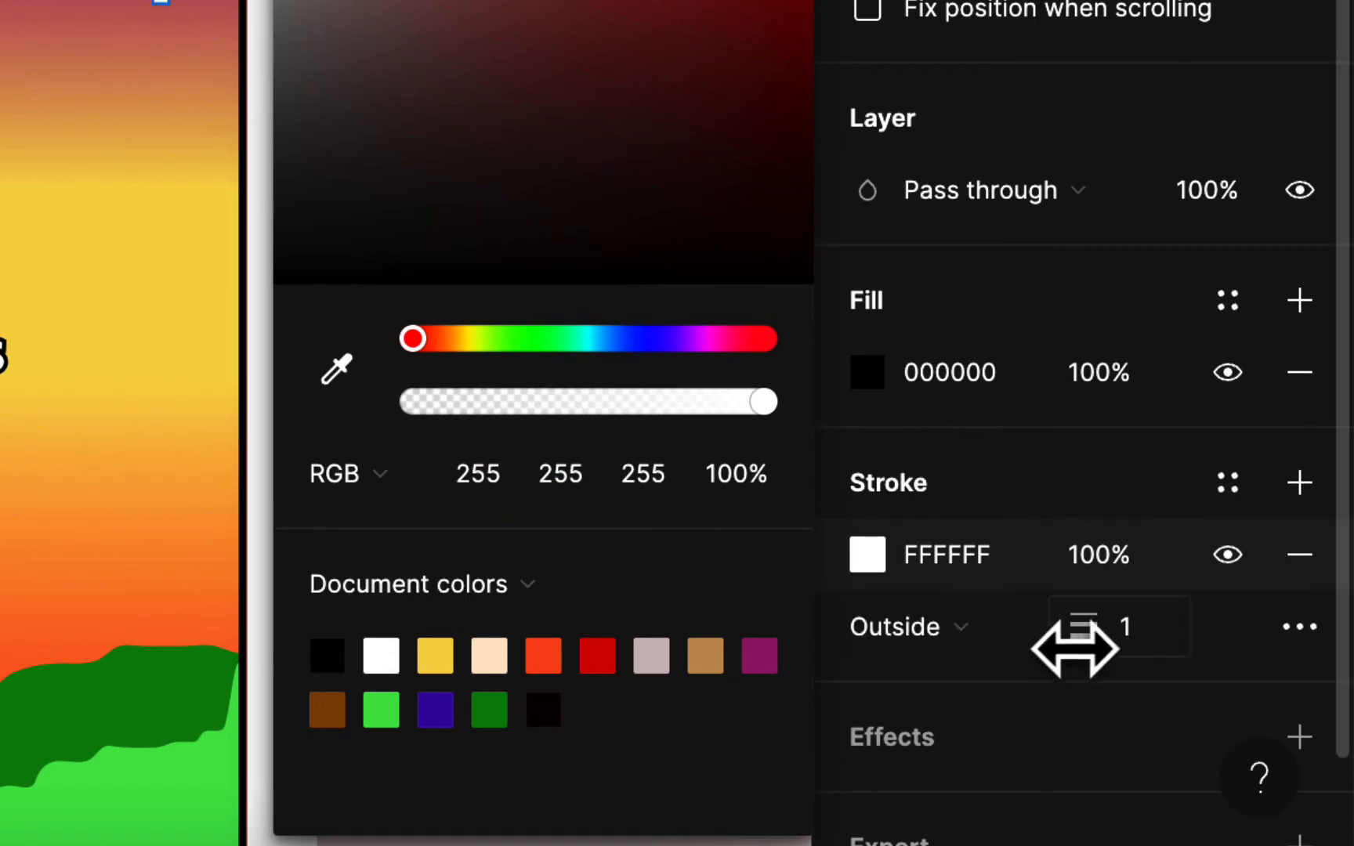
pyautogui.moveTo(1093, 642); pyautogui.dragTo(1113, 642)
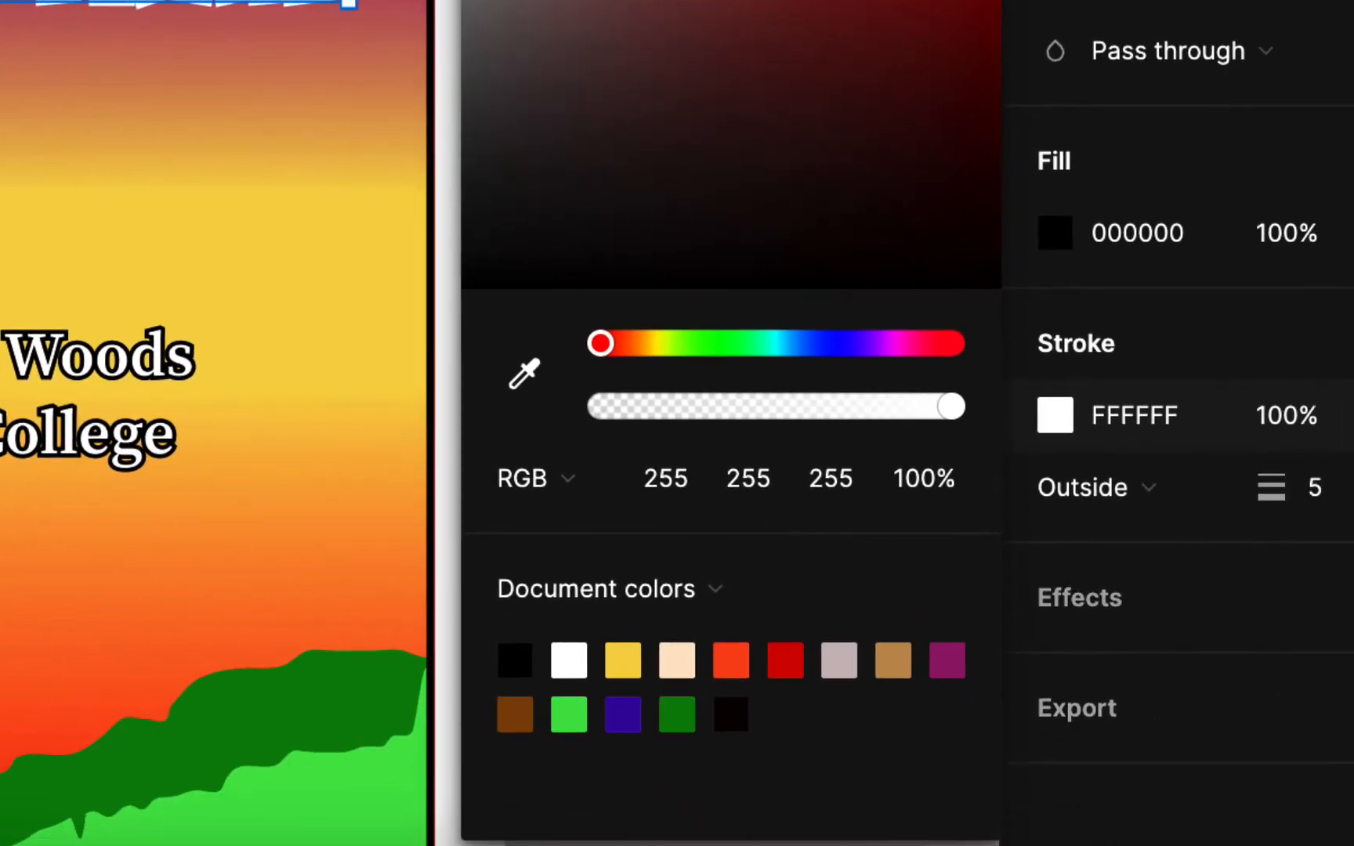
pyautogui.press('Escape')
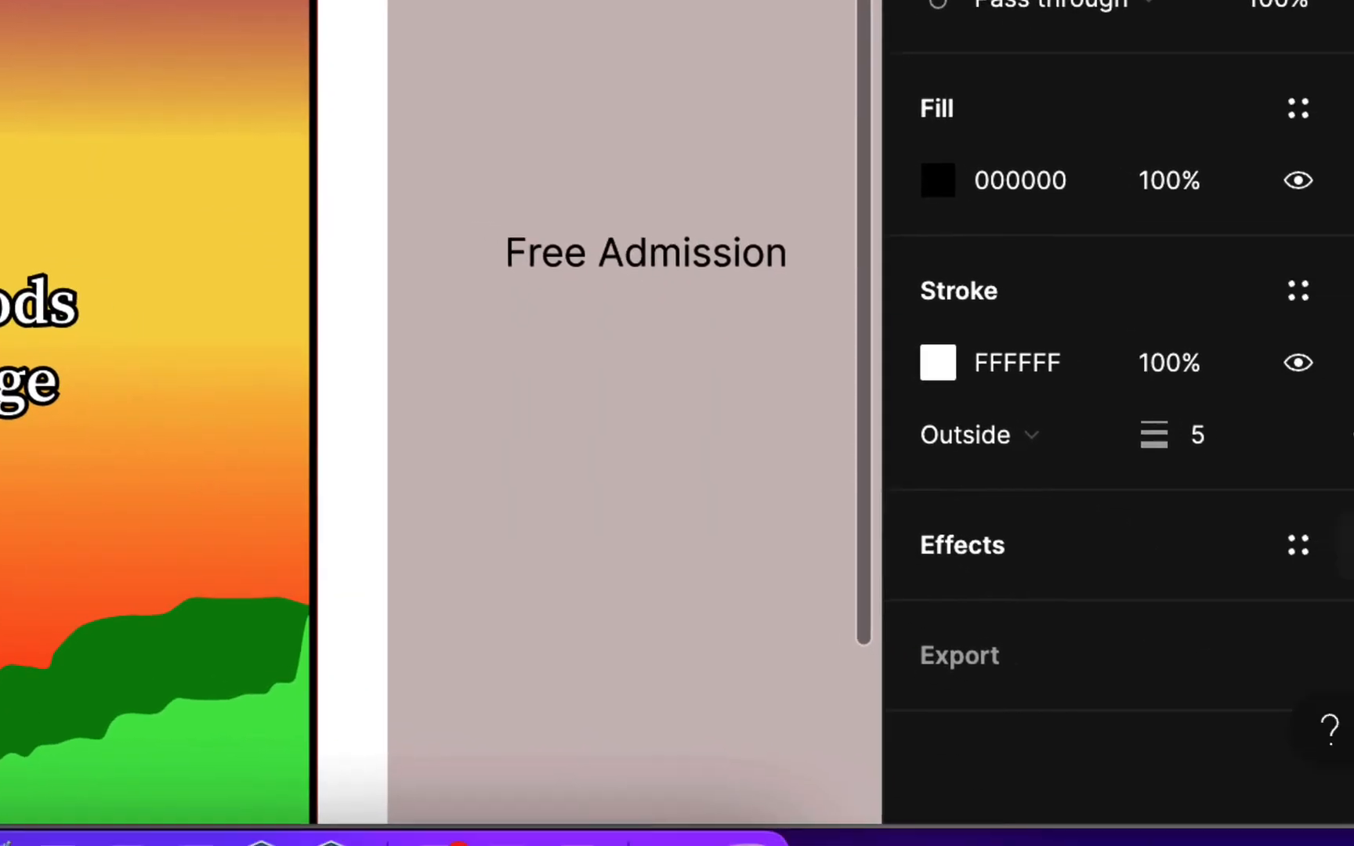
# - Add a black drop shadow with X 8, Y 8, blur 8 and about 25% opacity
pyautogui.click(1300, 513)
pyautogui.click(867, 588)
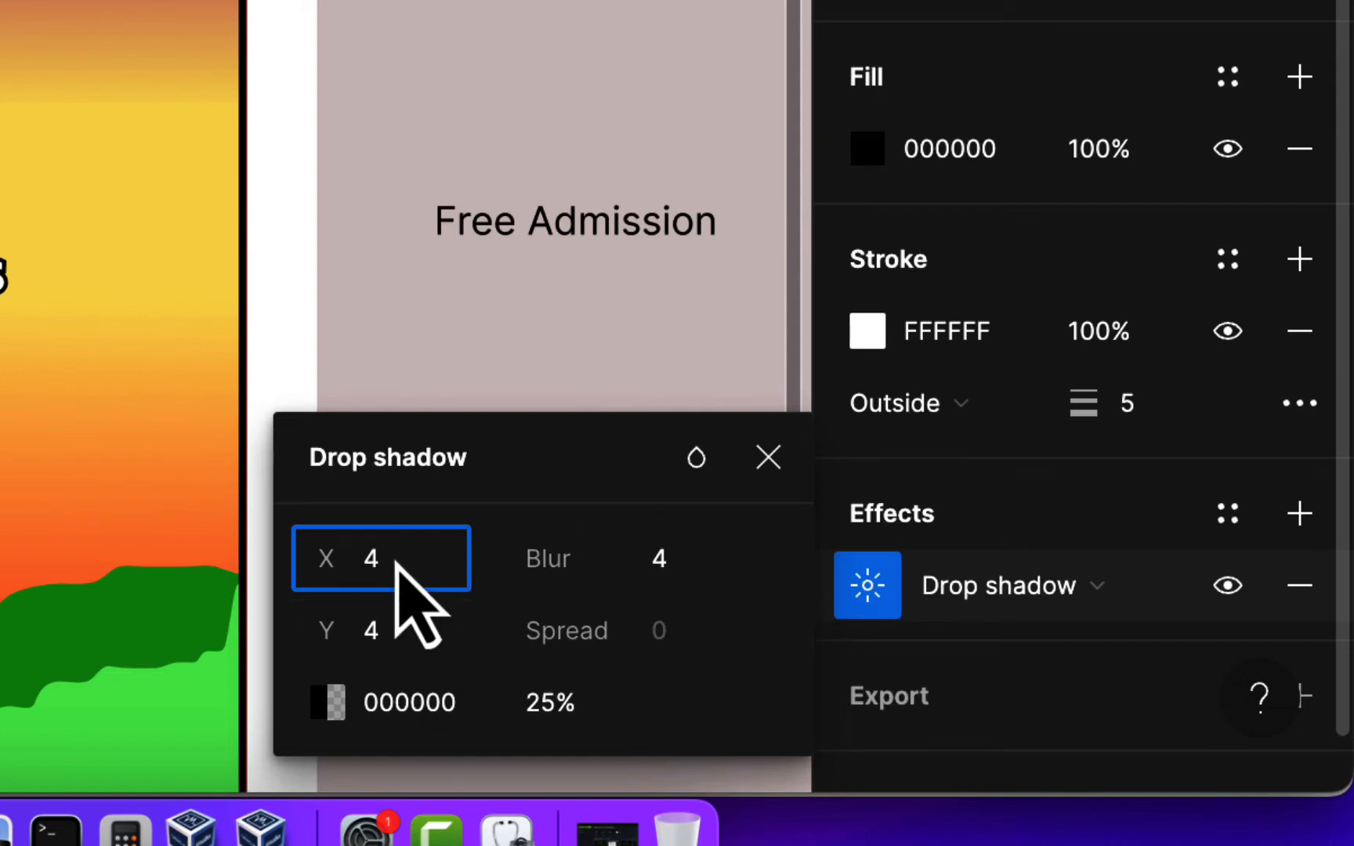
pyautogui.moveTo(390, 559); pyautogui.dragTo(332, 566)
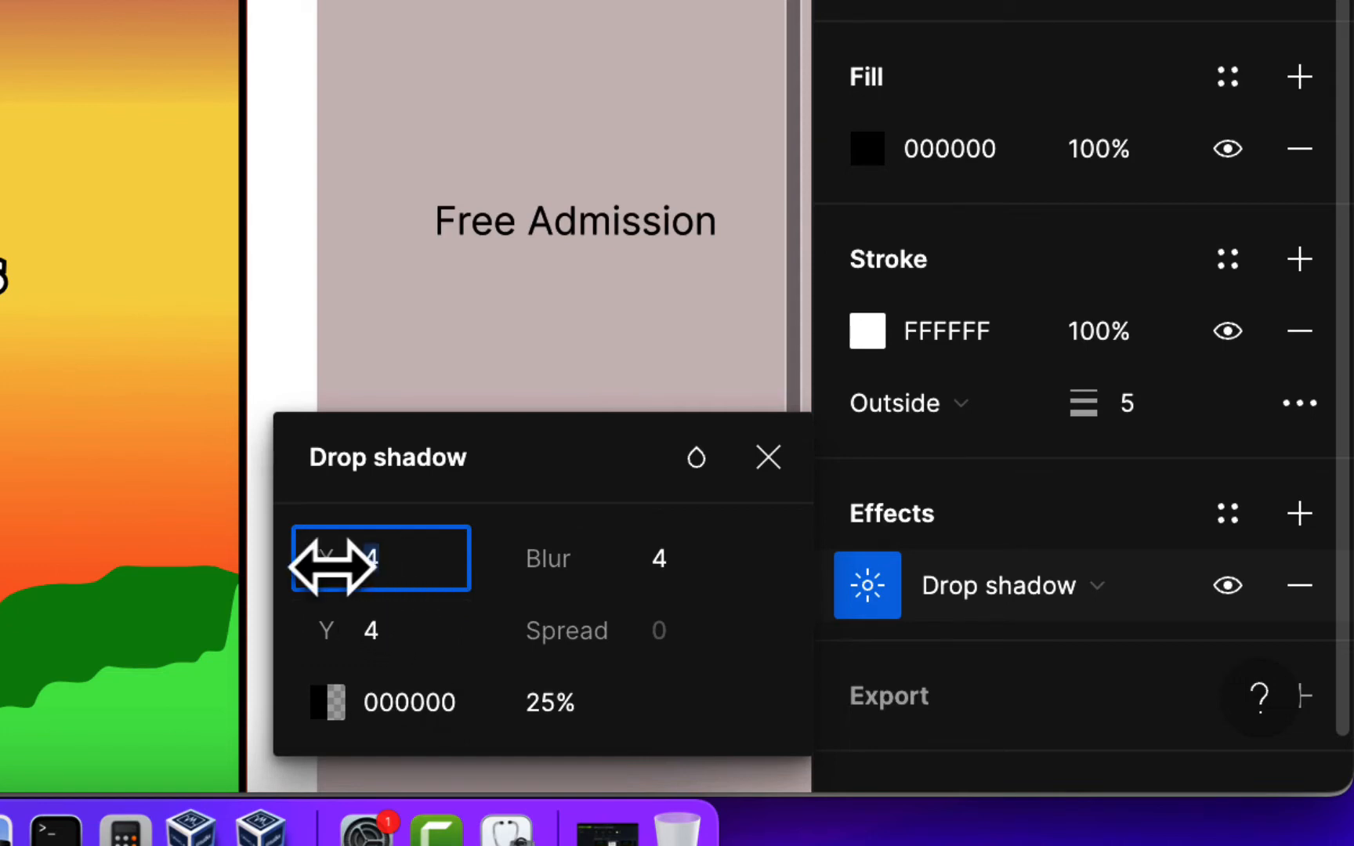
pyautogui.press('Tab')
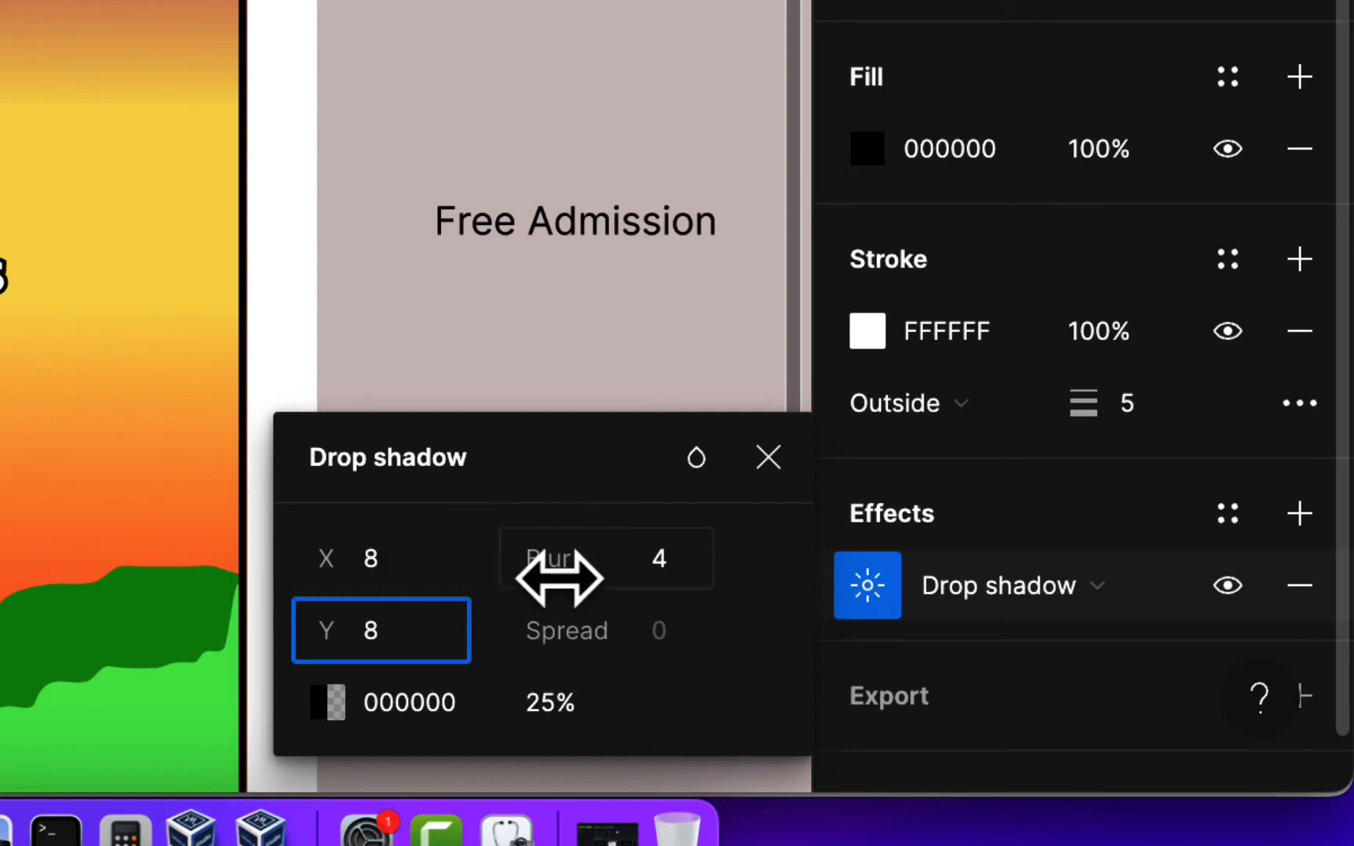
pyautogui.moveTo(564, 564); pyautogui.dragTo(699, 561)
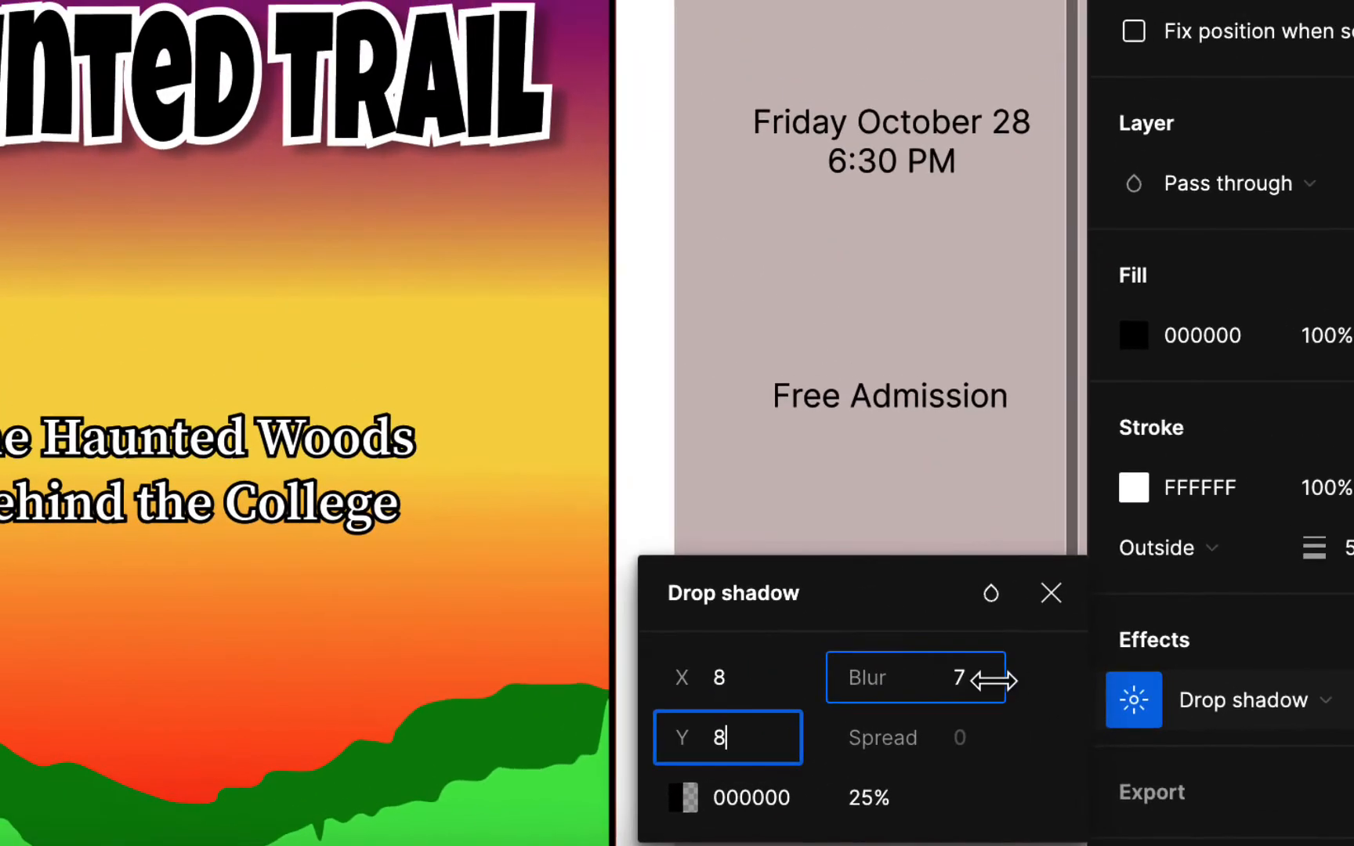
pyautogui.moveTo(1016, 680); pyautogui.dragTo(1016, 680)
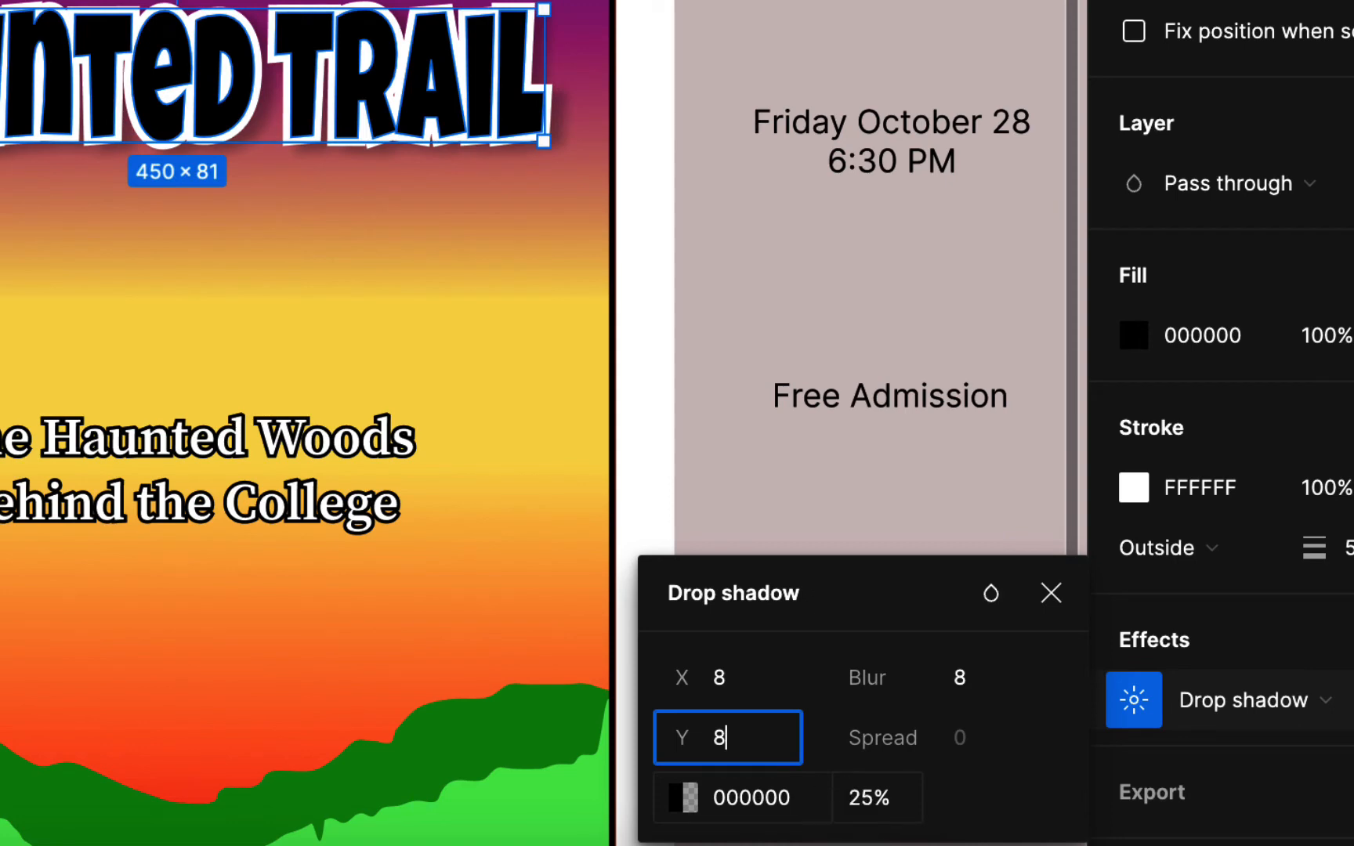
pyautogui.moveTo(869, 798); pyautogui.dragTo(833, 799)
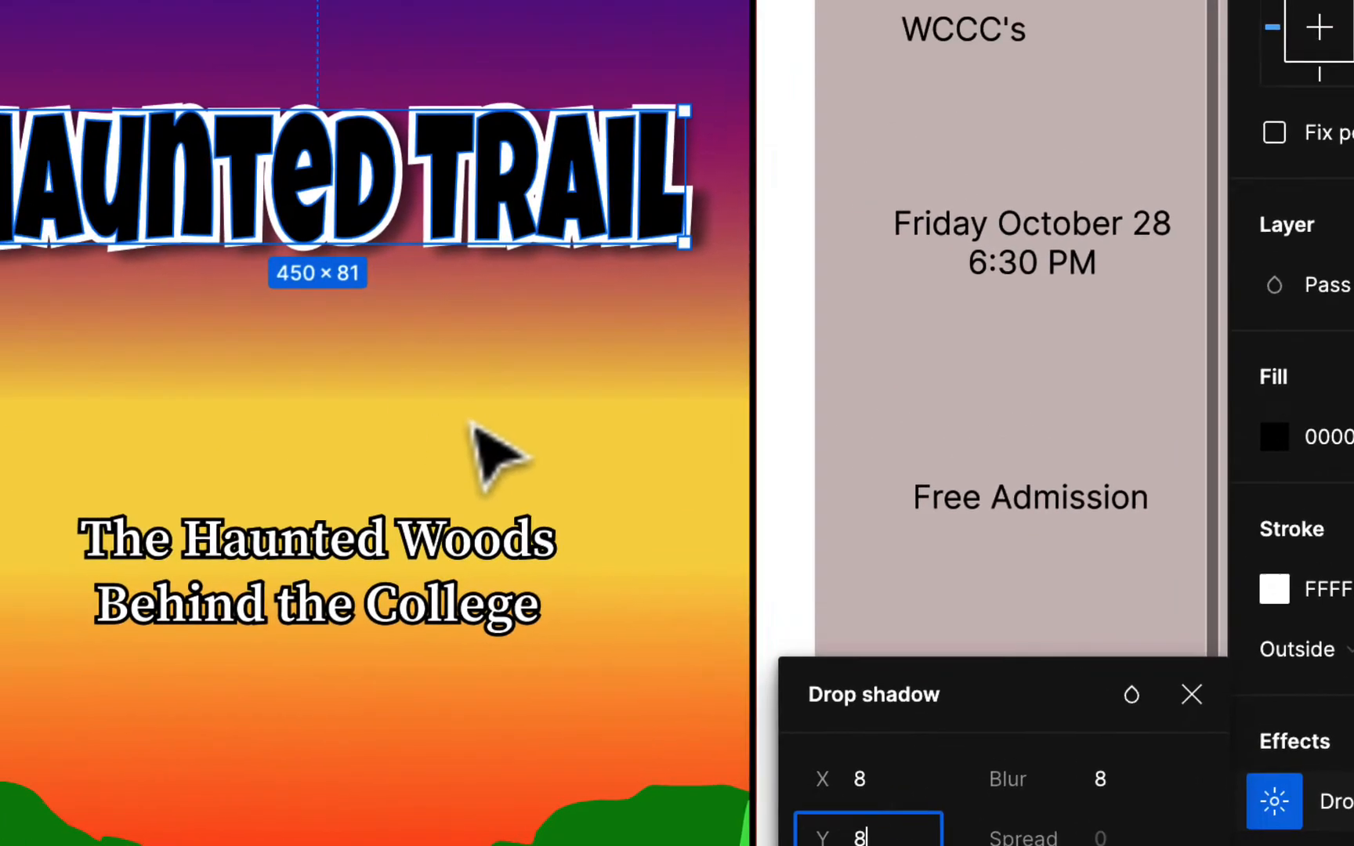
# - Deselect the title to review it and try launching the Warp It plugin from the main menu
pyautogui.click(722, 21)
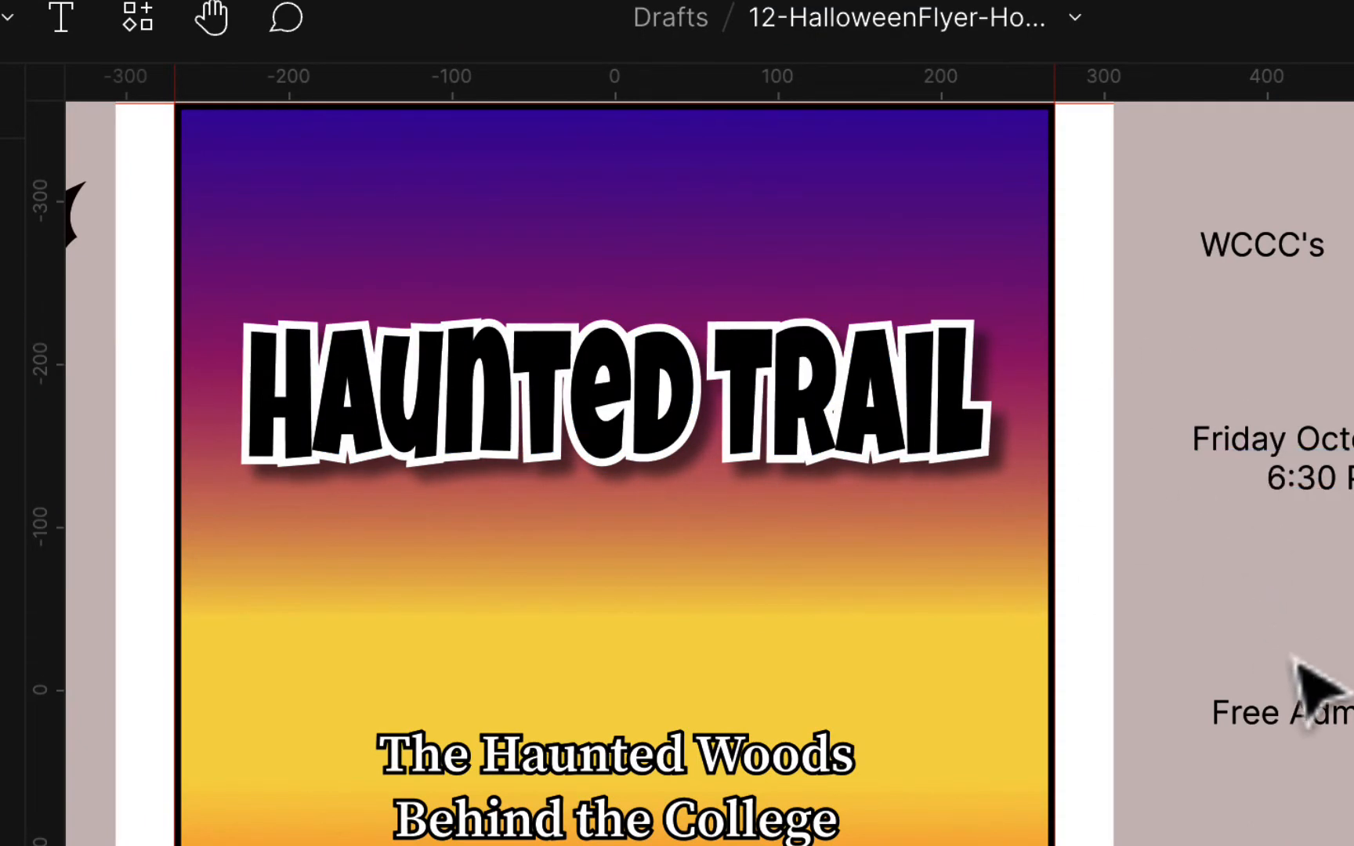
pyautogui.scroll(3, 1251, 593)
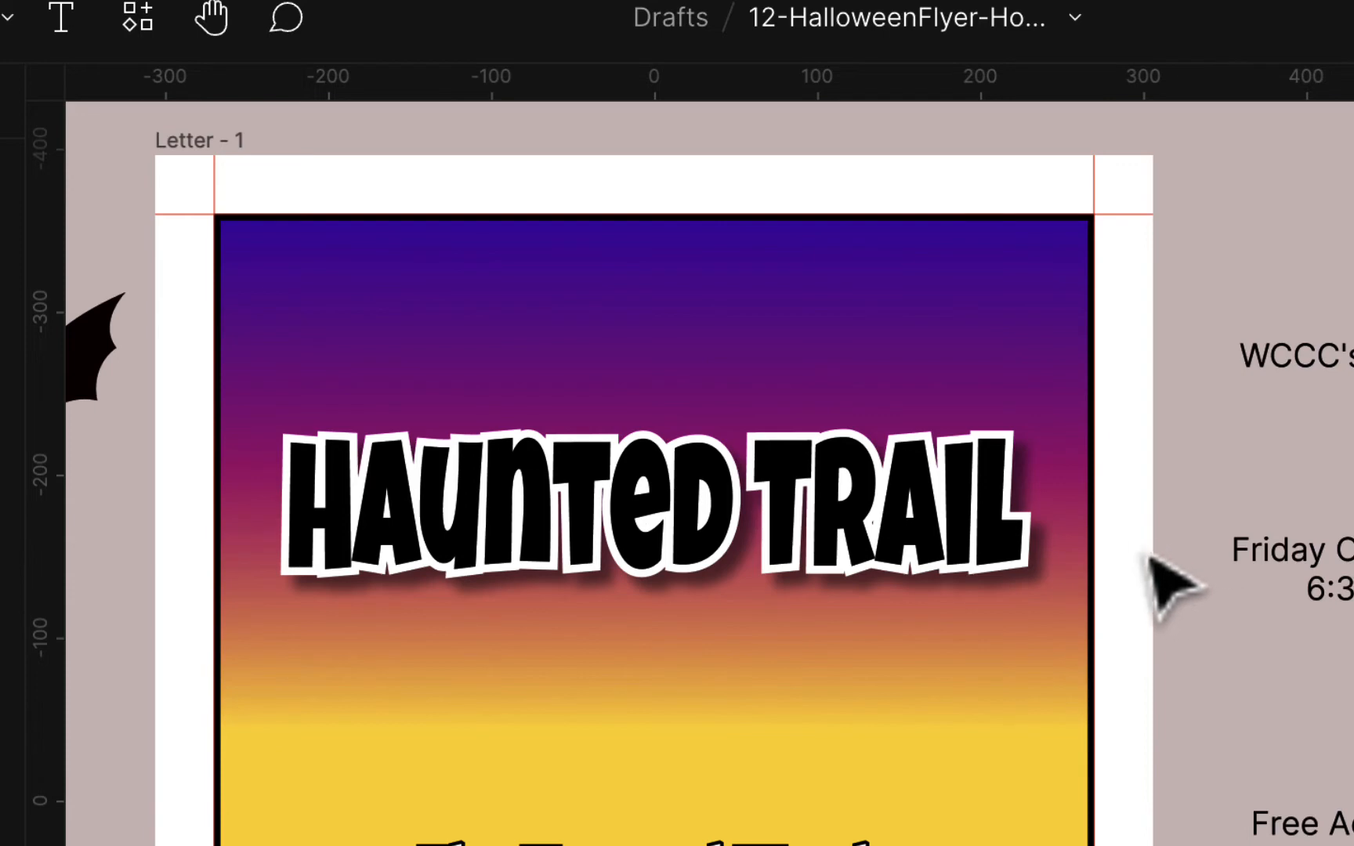
pyautogui.click(37, 51)
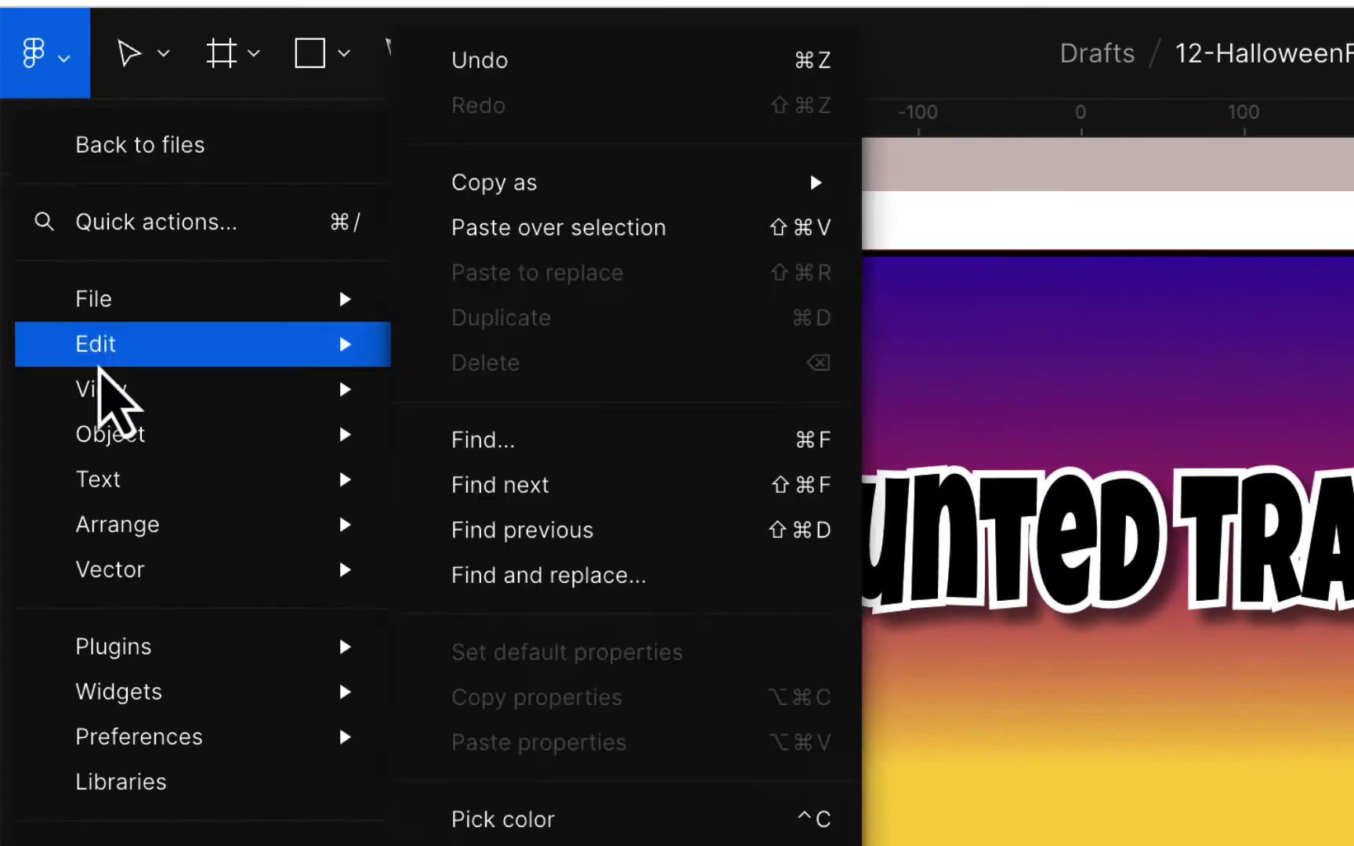
pyautogui.moveTo(137, 644)
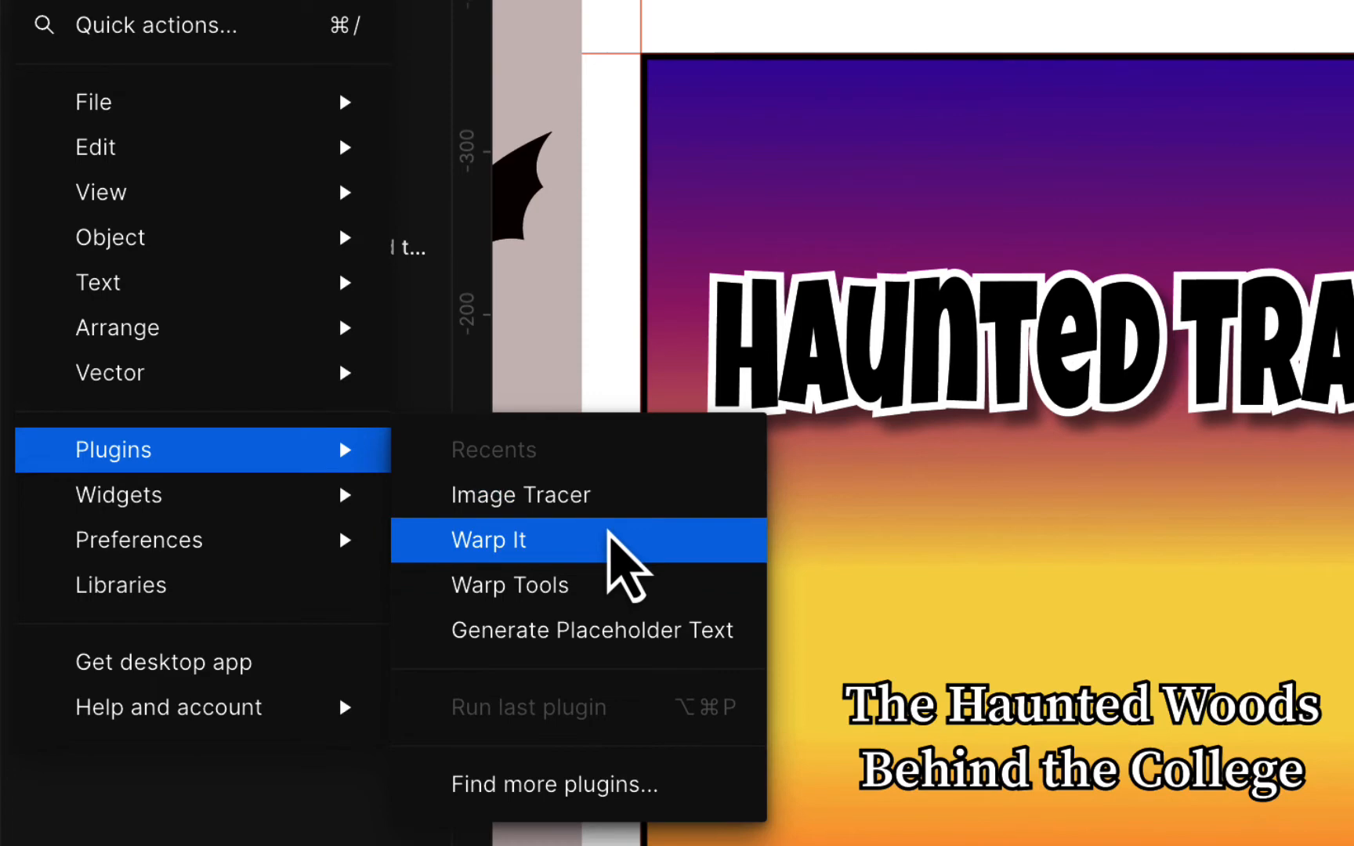
pyautogui.click(610, 539)
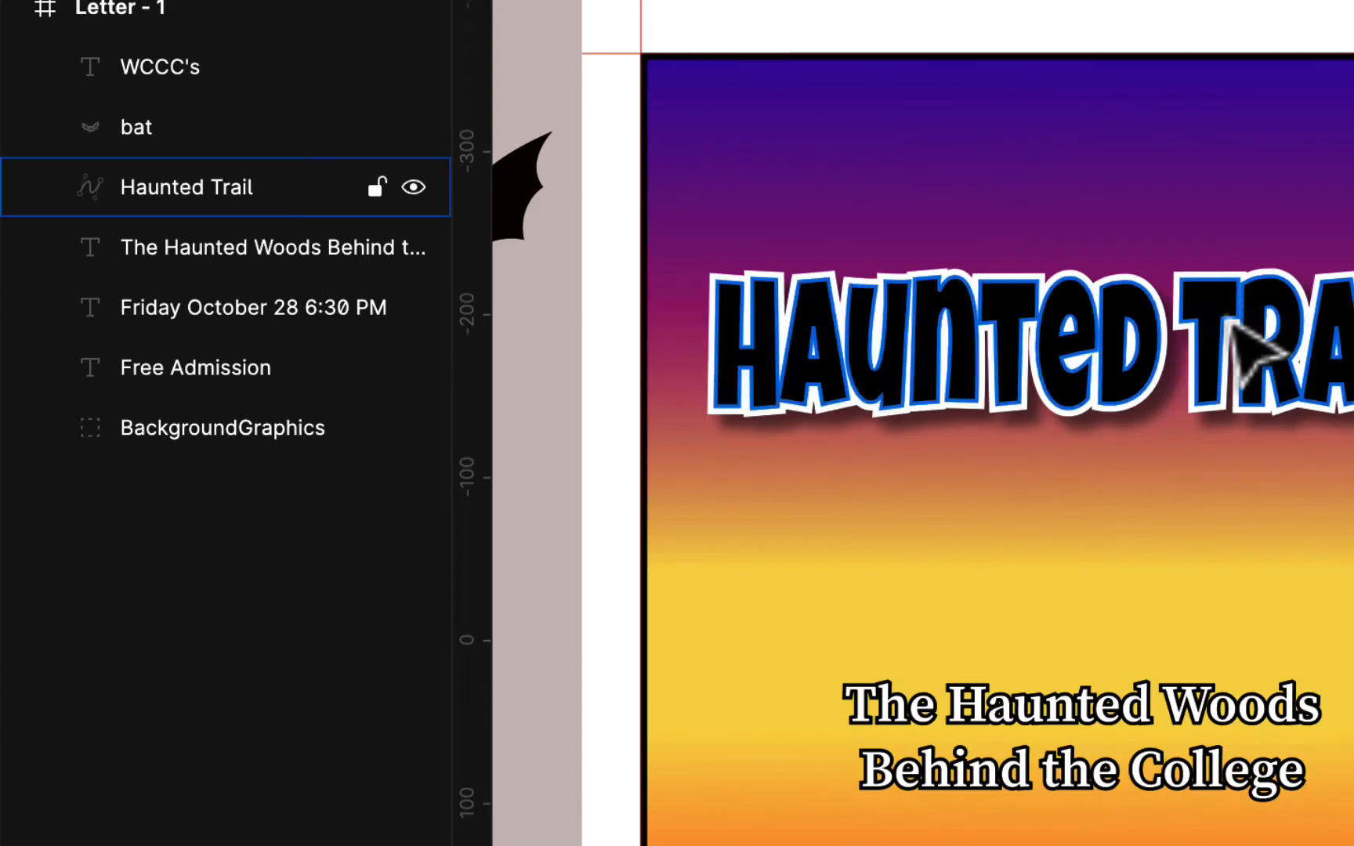
# - Select the Haunted Trail title, run Warp It, and set complexity to 20 points
pyautogui.click(1251, 343)
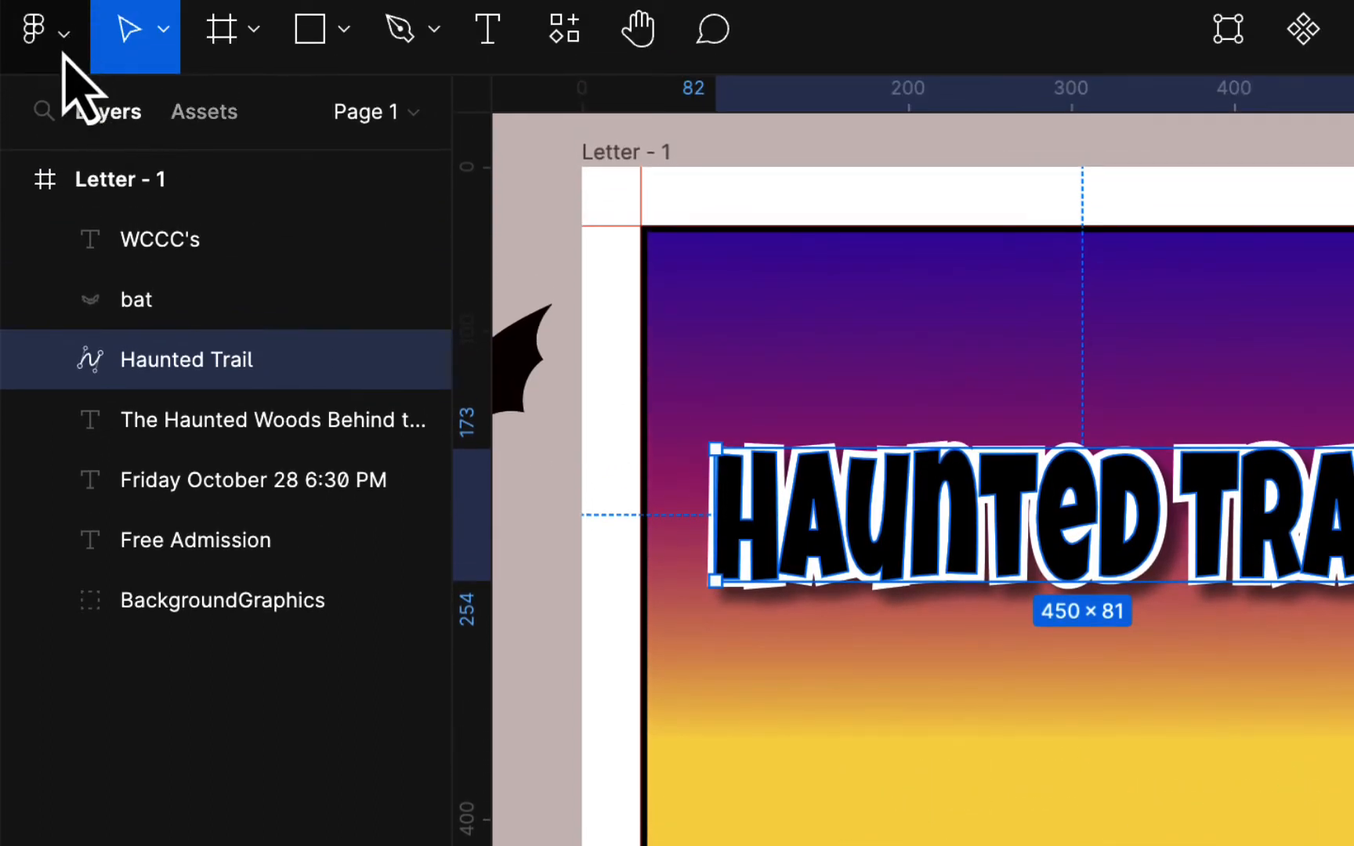
pyautogui.click(62, 53)
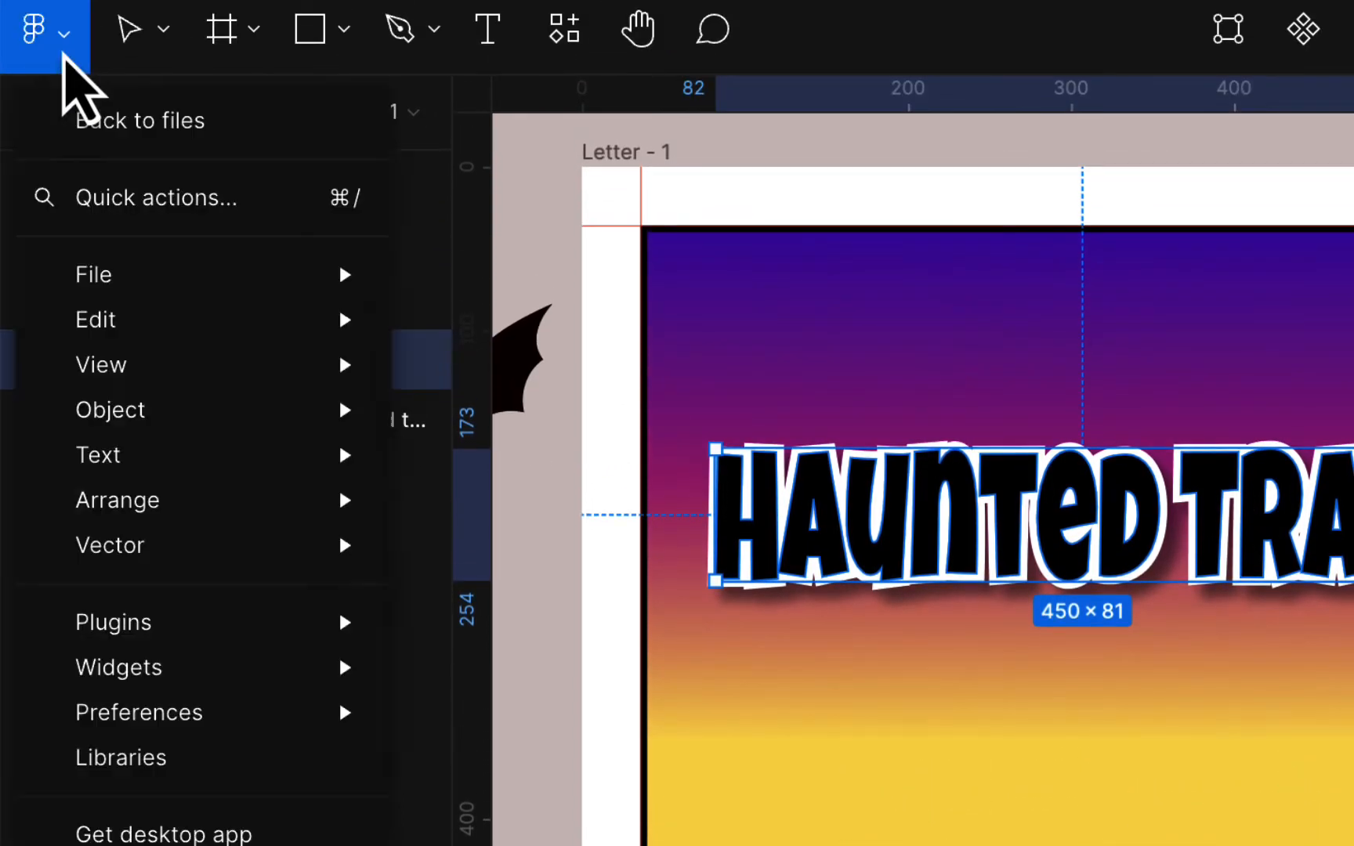
pyautogui.moveTo(71, 630)
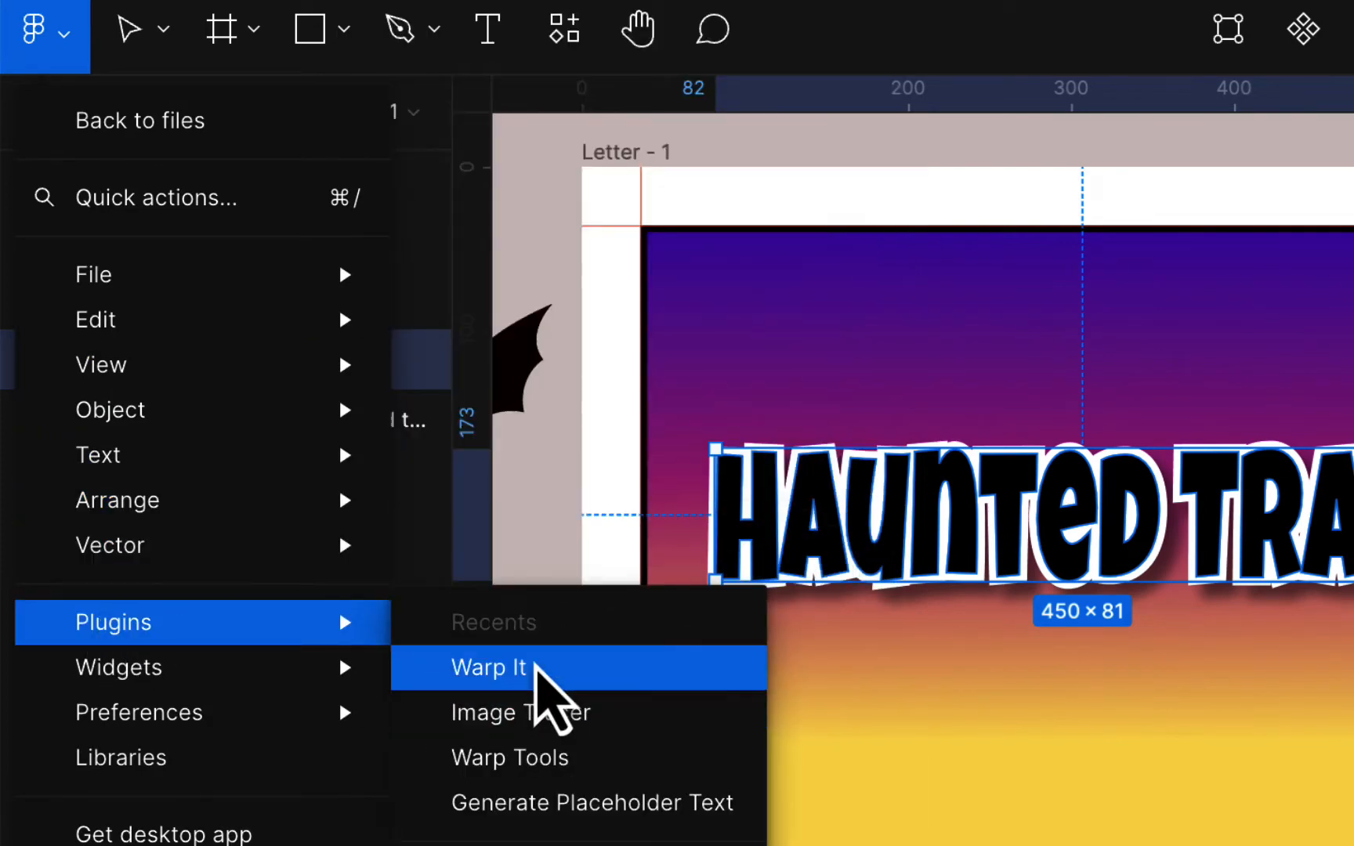
pyautogui.click(534, 668)
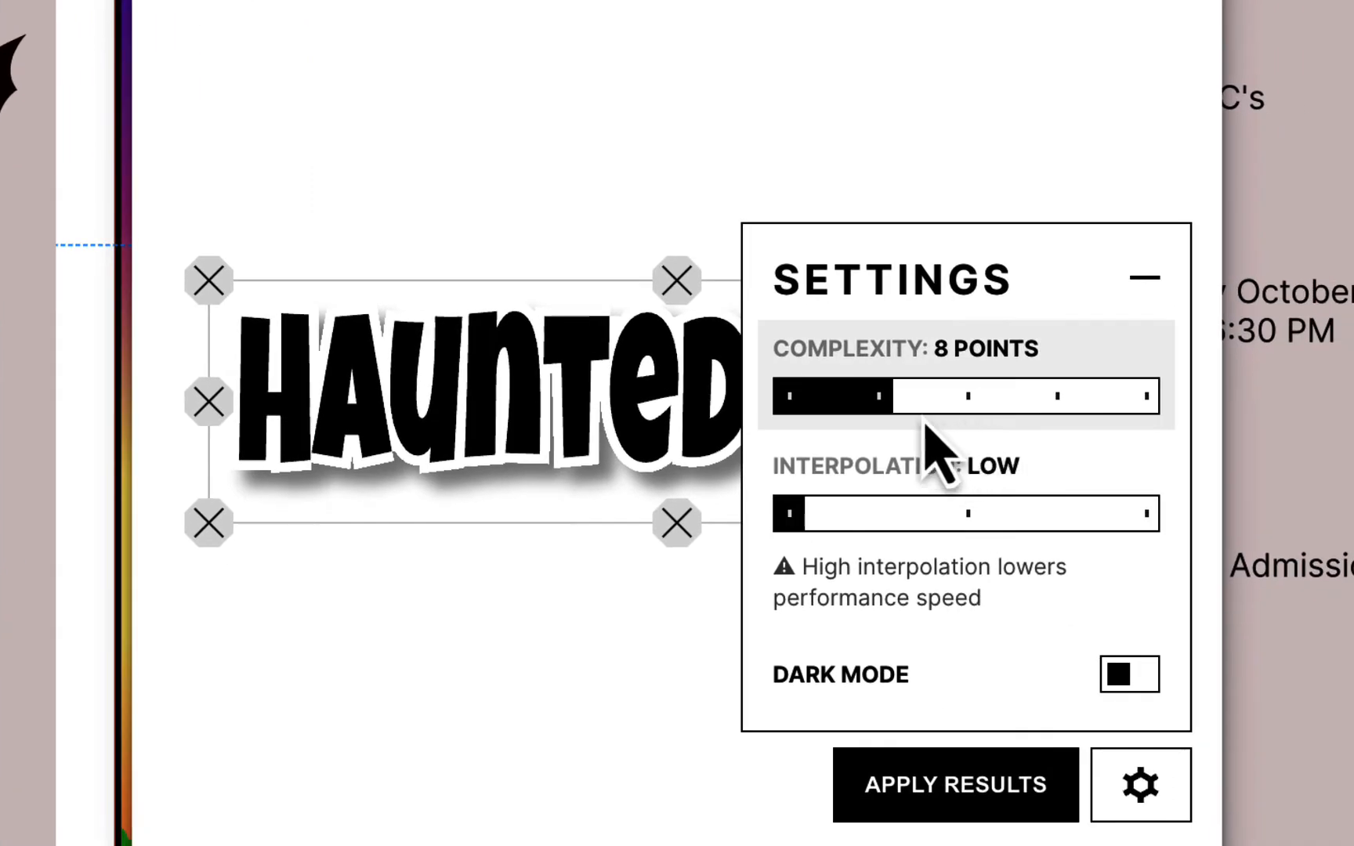
pyautogui.moveTo(888, 397); pyautogui.dragTo(979, 398)
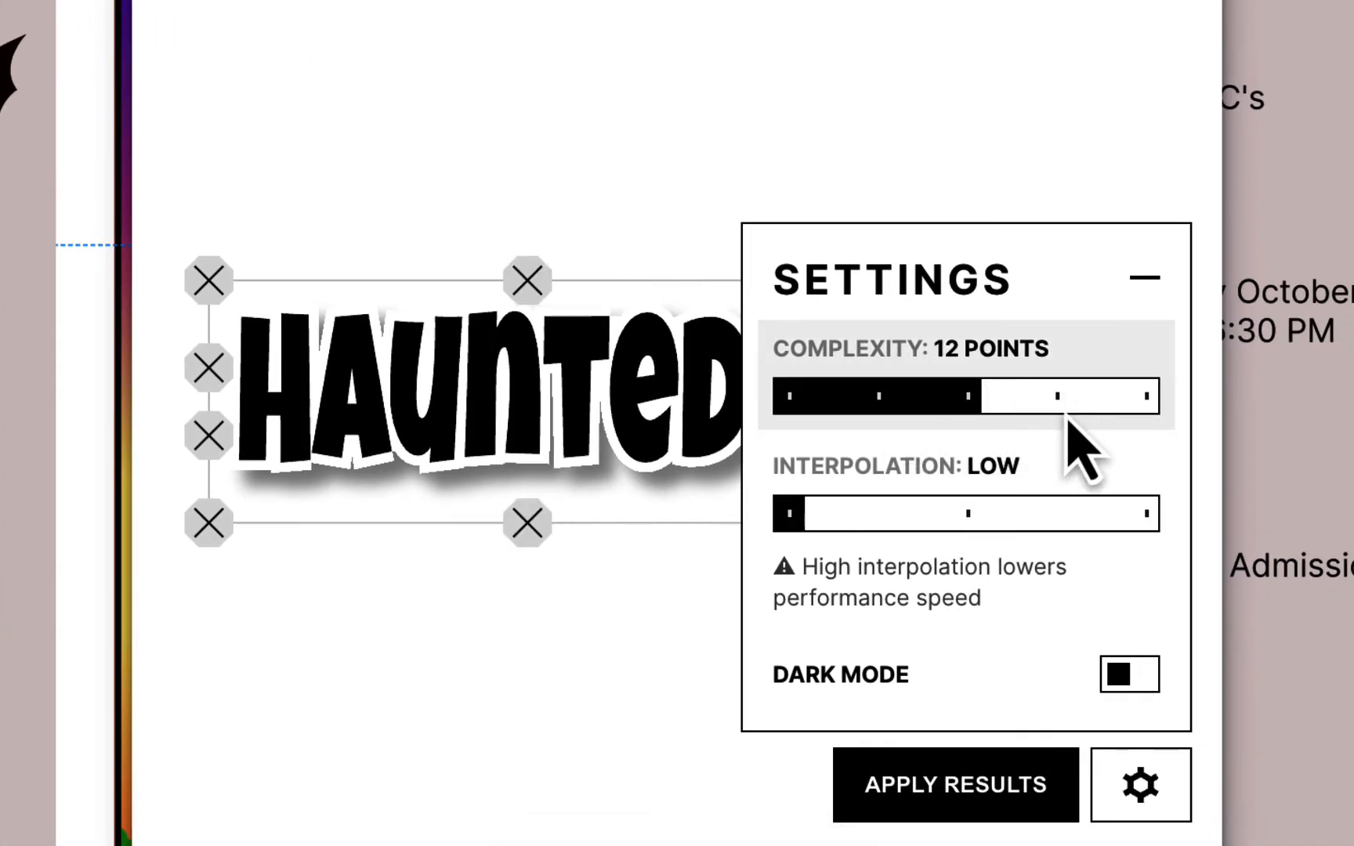
pyautogui.click(1094, 397)
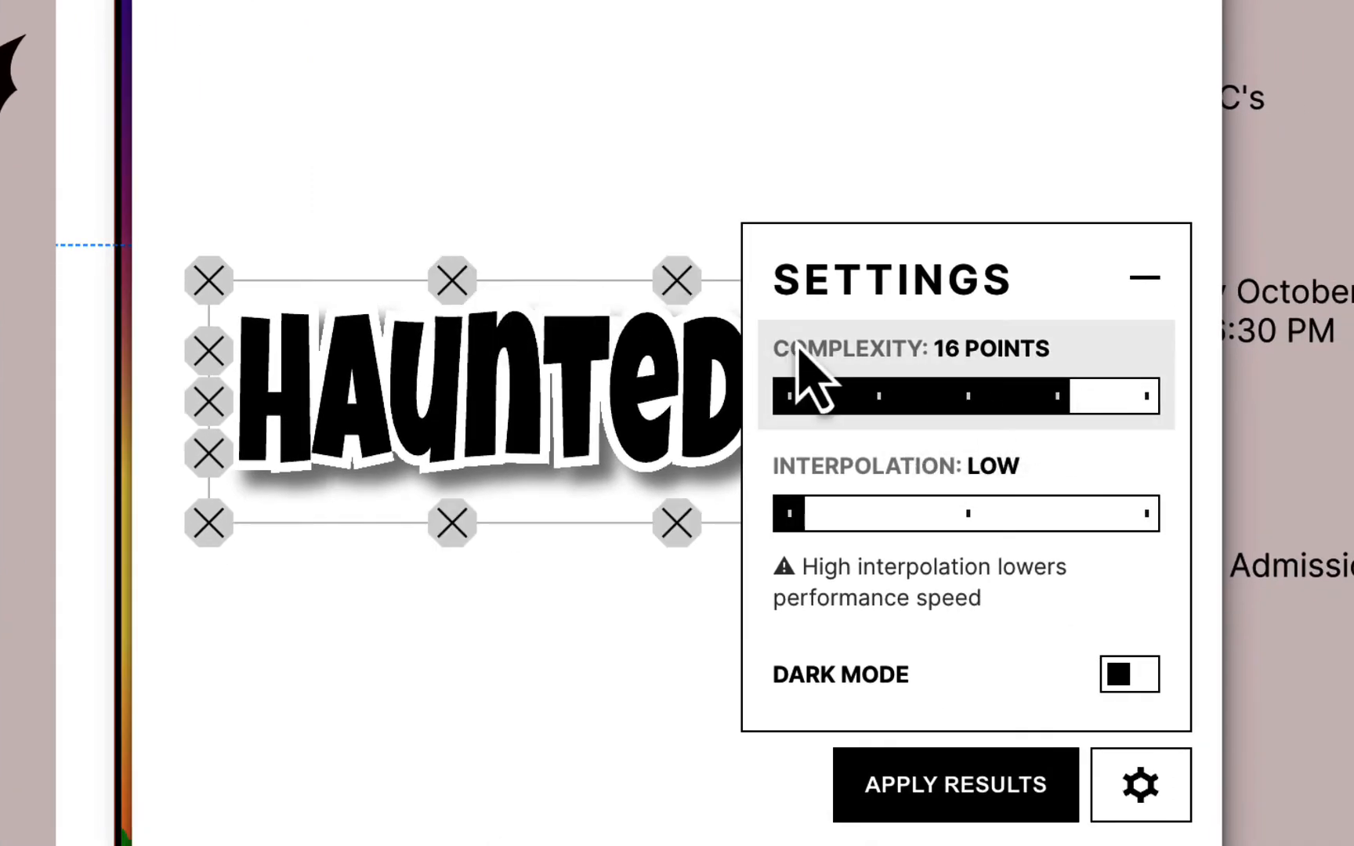
pyautogui.moveTo(1062, 397); pyautogui.dragTo(1165, 398)
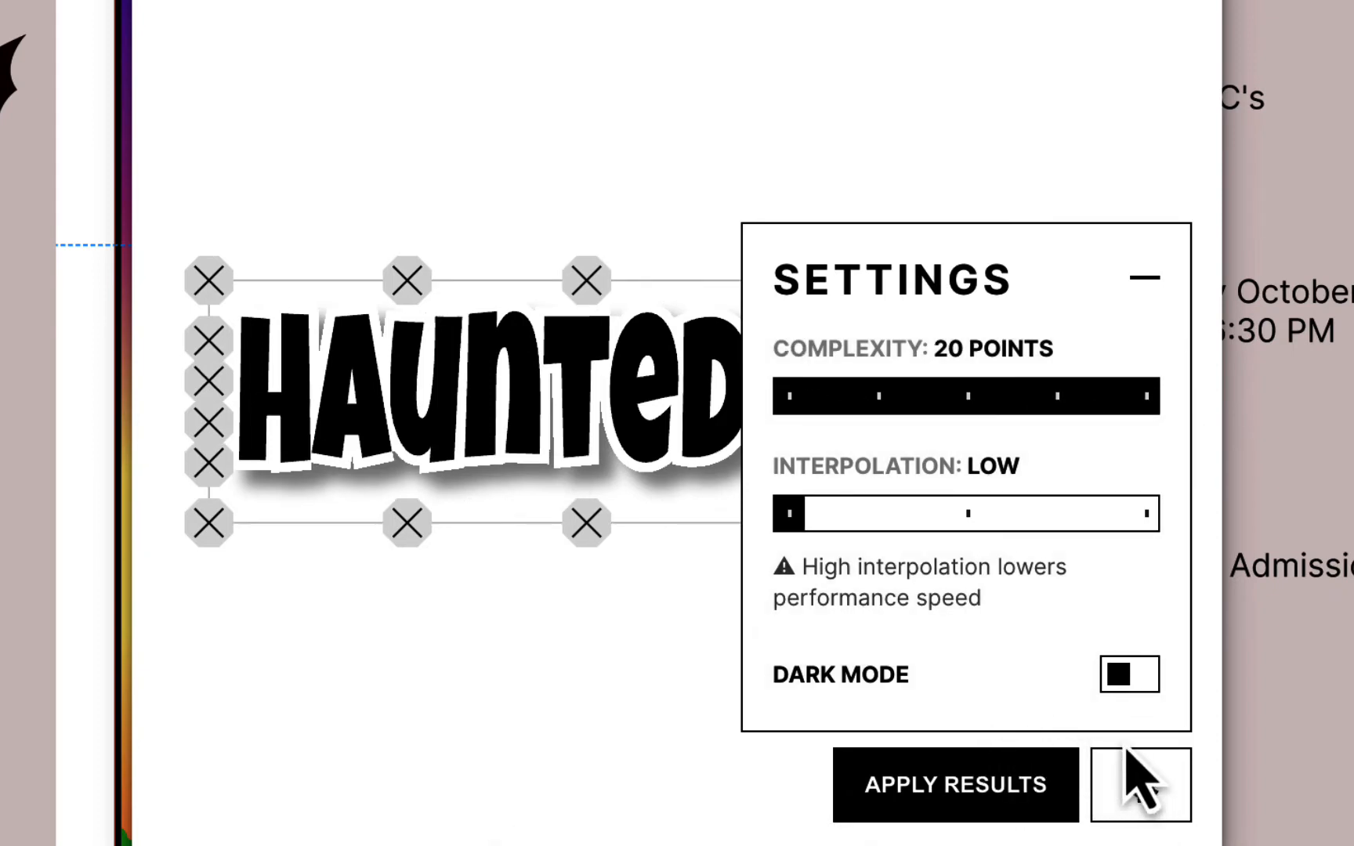
# - Drag the warp handles to raise HAUNTED's top and bend TRAIL's edges into a wave
pyautogui.click(1162, 798)
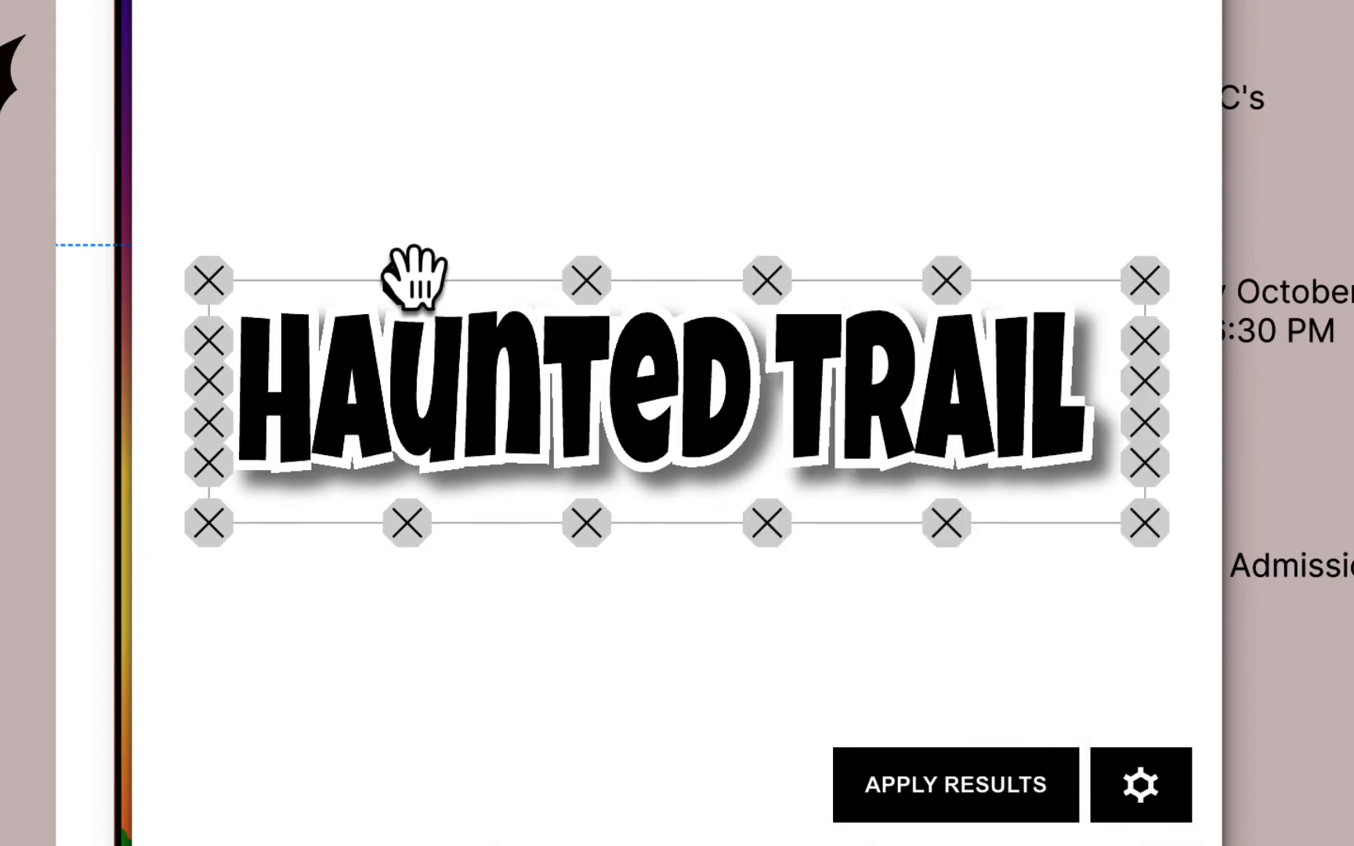
pyautogui.moveTo(407, 279); pyautogui.dragTo(409, 227)
pyautogui.moveTo(944, 521); pyautogui.dragTo(939, 572)
pyautogui.moveTo(766, 524); pyautogui.dragTo(760, 553)
pyautogui.moveTo(946, 288); pyautogui.dragTo(946, 313)
pyautogui.moveTo(767, 281)
pyautogui.mouseDown()
pyautogui.moveTo(761, 323)
pyautogui.moveTo(764, 288)
pyautogui.mouseUp()
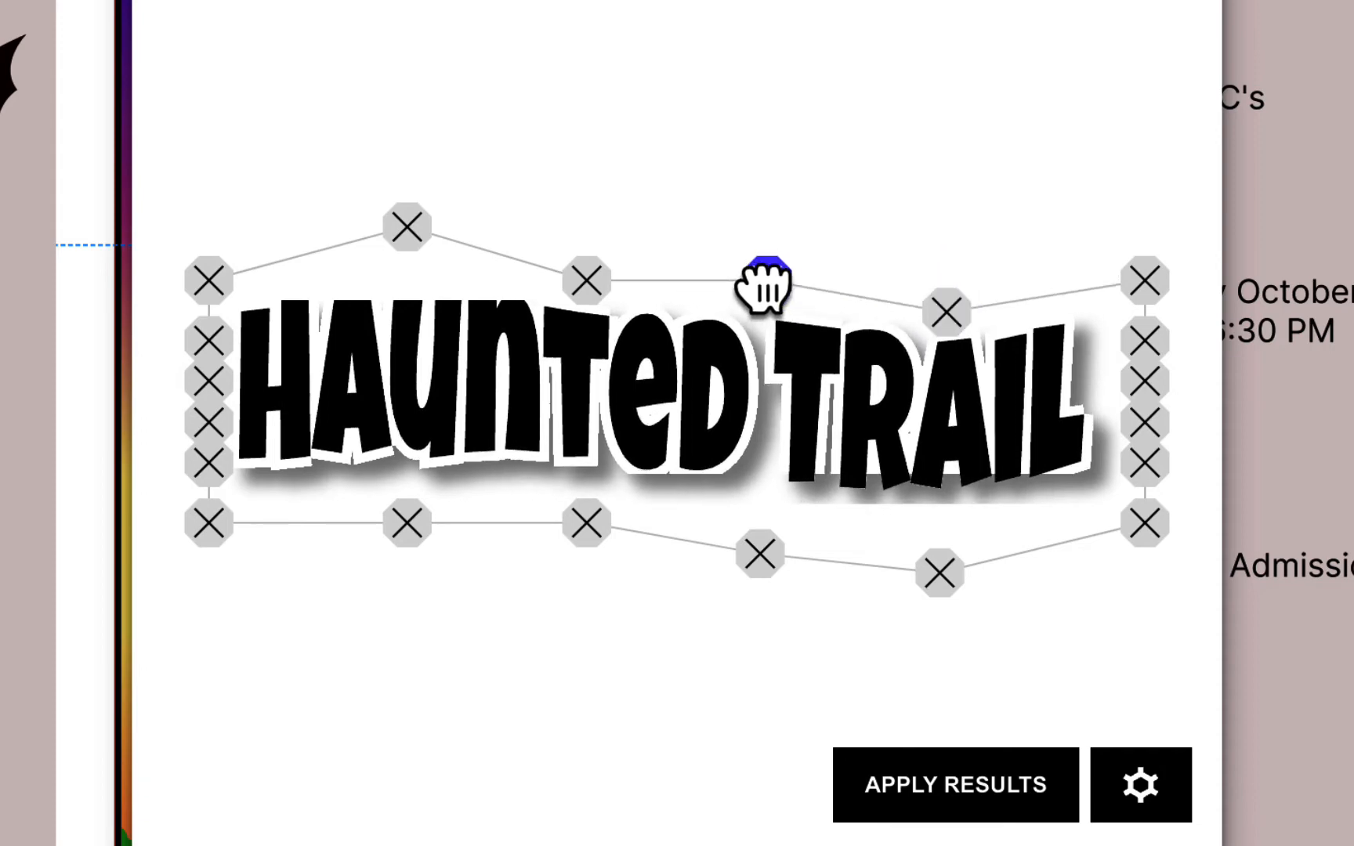
pyautogui.moveTo(586, 280); pyautogui.dragTo(586, 270)
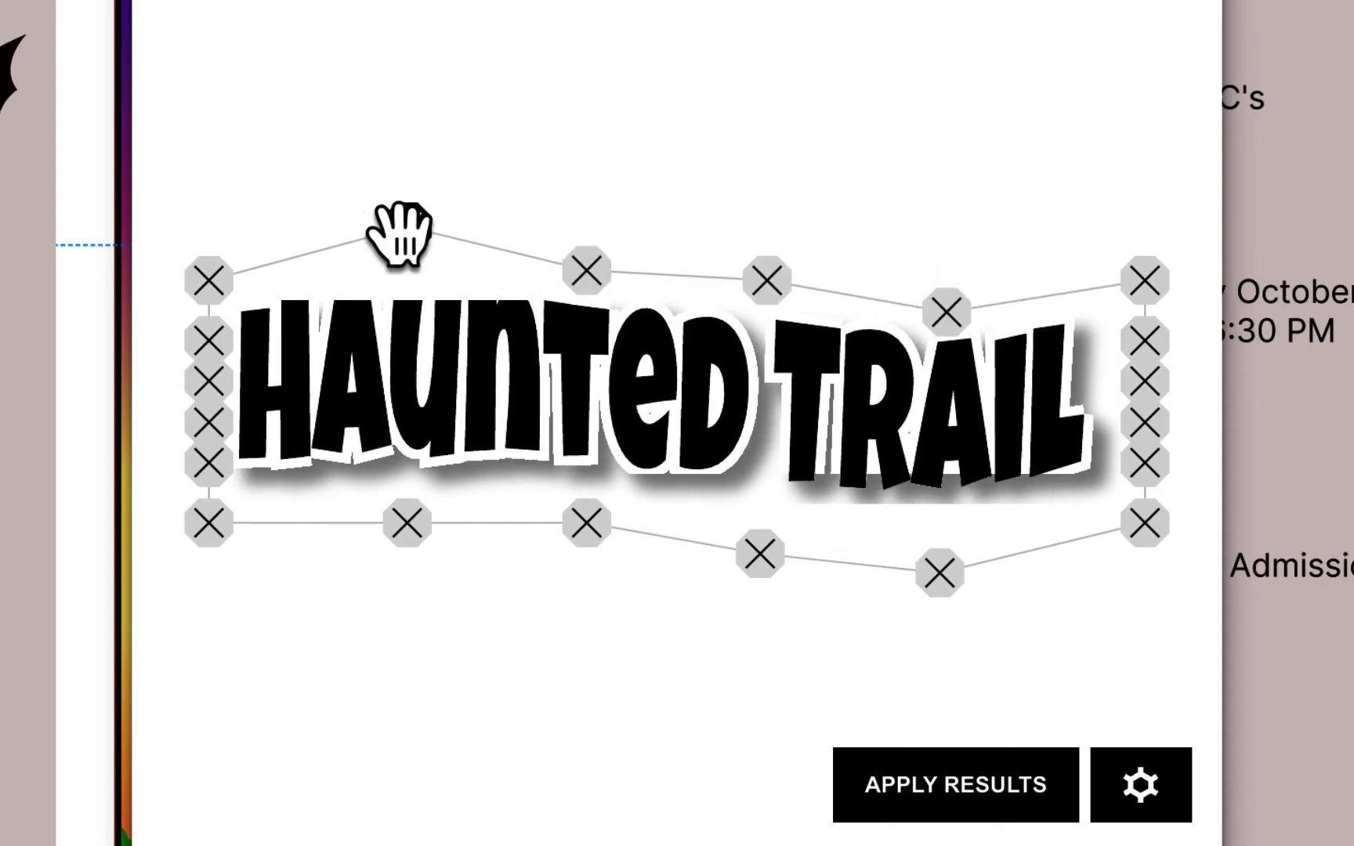
pyautogui.moveTo(406, 227); pyautogui.dragTo(404, 231)
pyautogui.moveTo(405, 533); pyautogui.dragTo(409, 523)
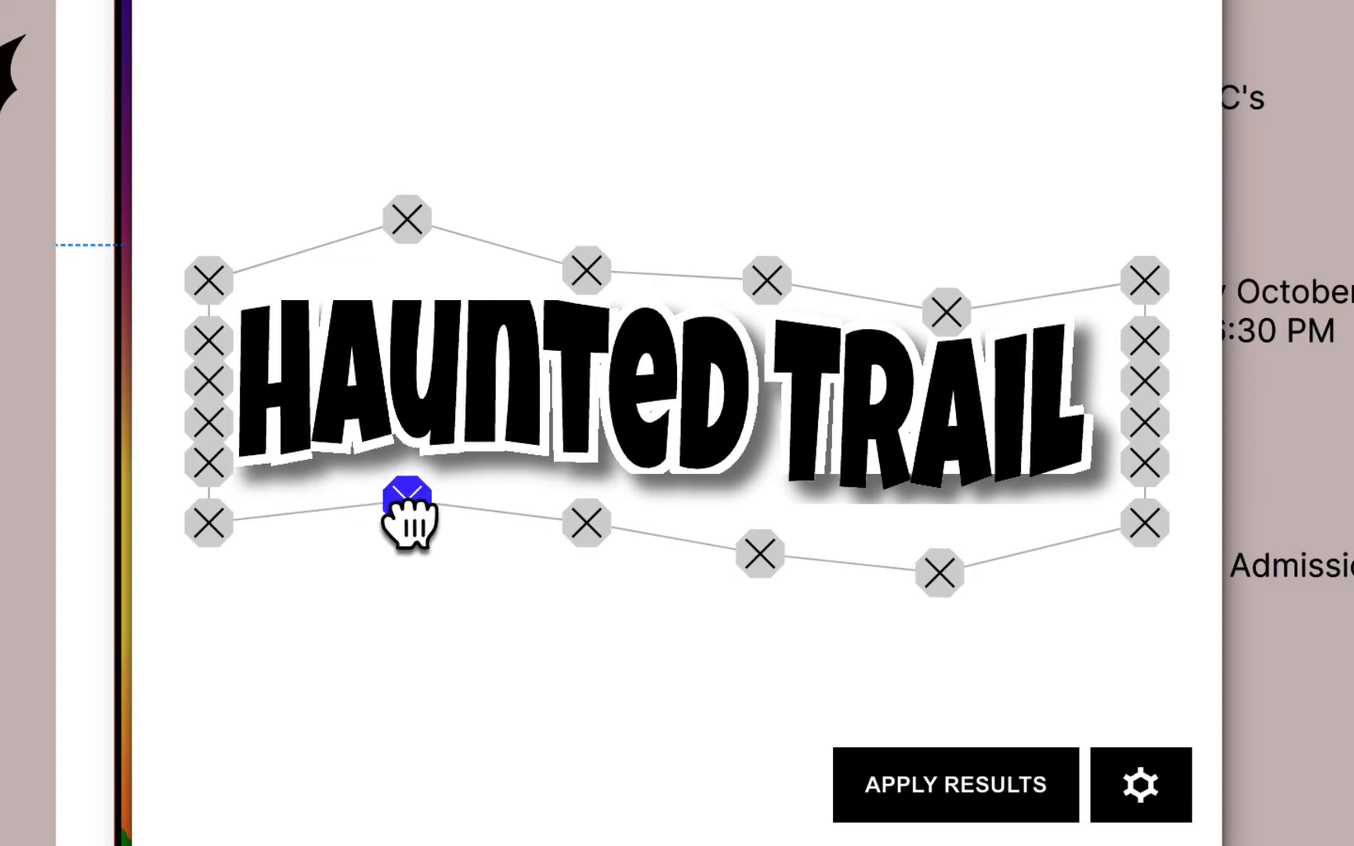
# - Apply the warp results to the title and close the plugin
pyautogui.click(967, 792)
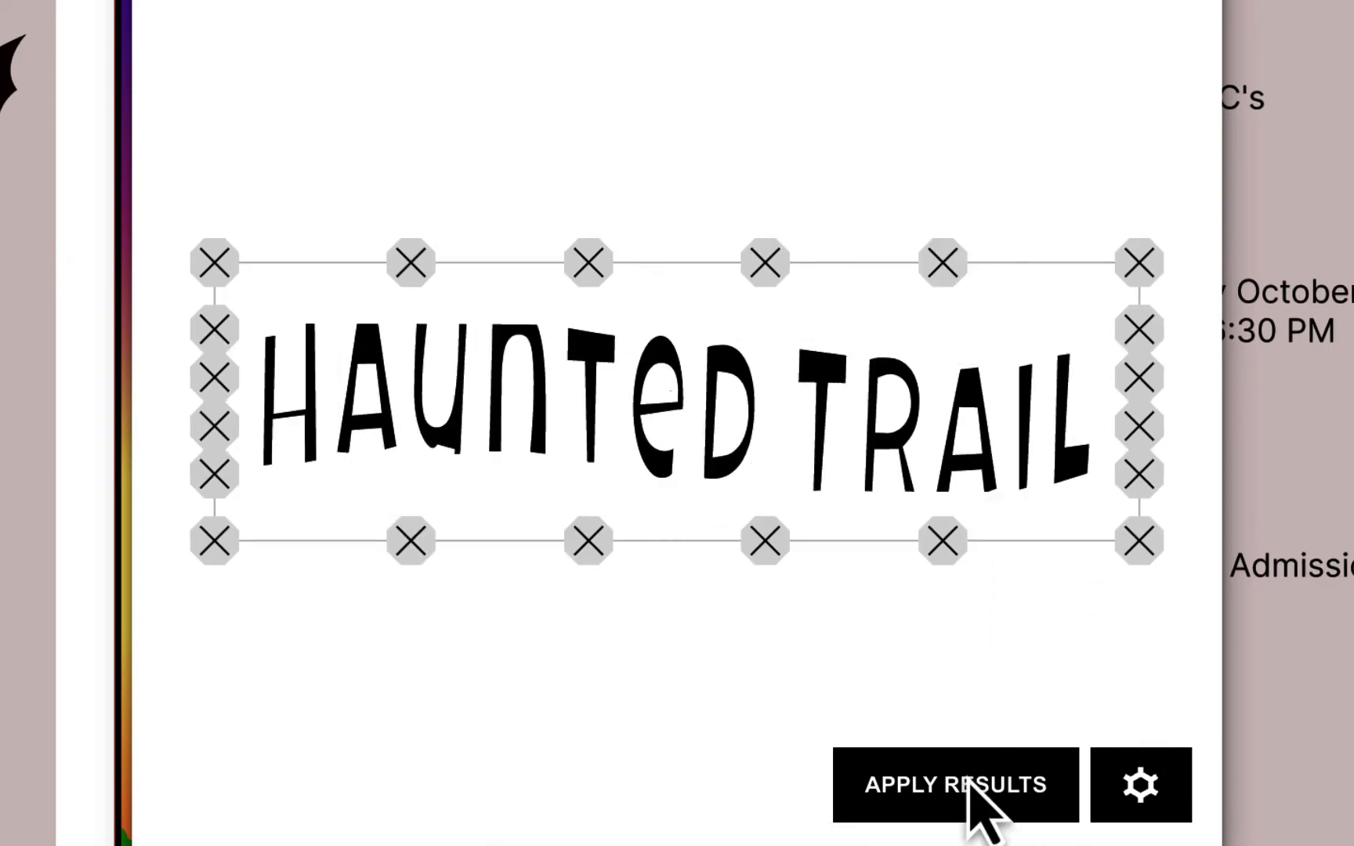
pyautogui.click(967, 787)
pyautogui.click(1199, 2)
pyautogui.click(1029, 498)
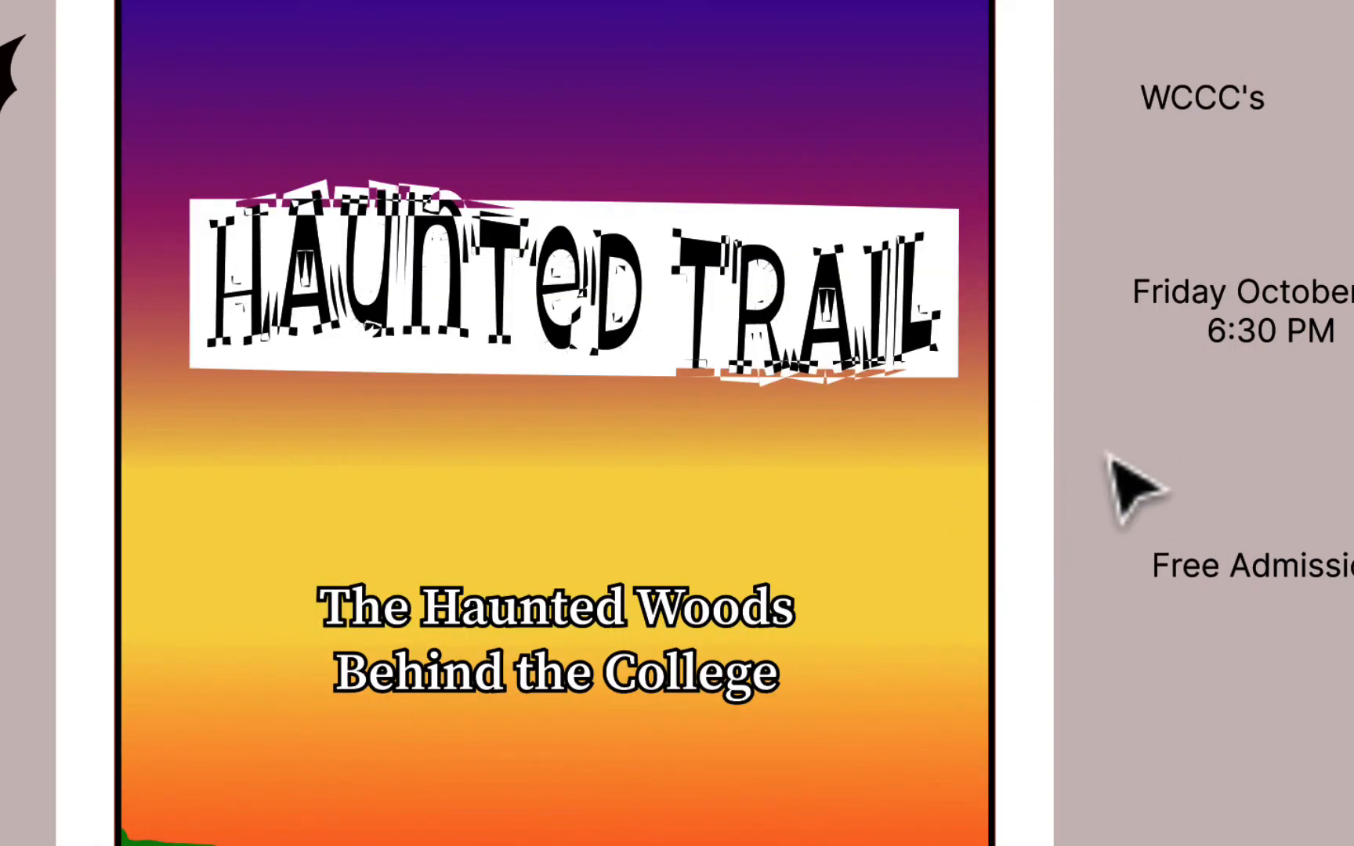
# - Undo the warp and nudge the plain Haunted Trail title slightly down and right
pyautogui.press('super+z')
pyautogui.press('super+z')
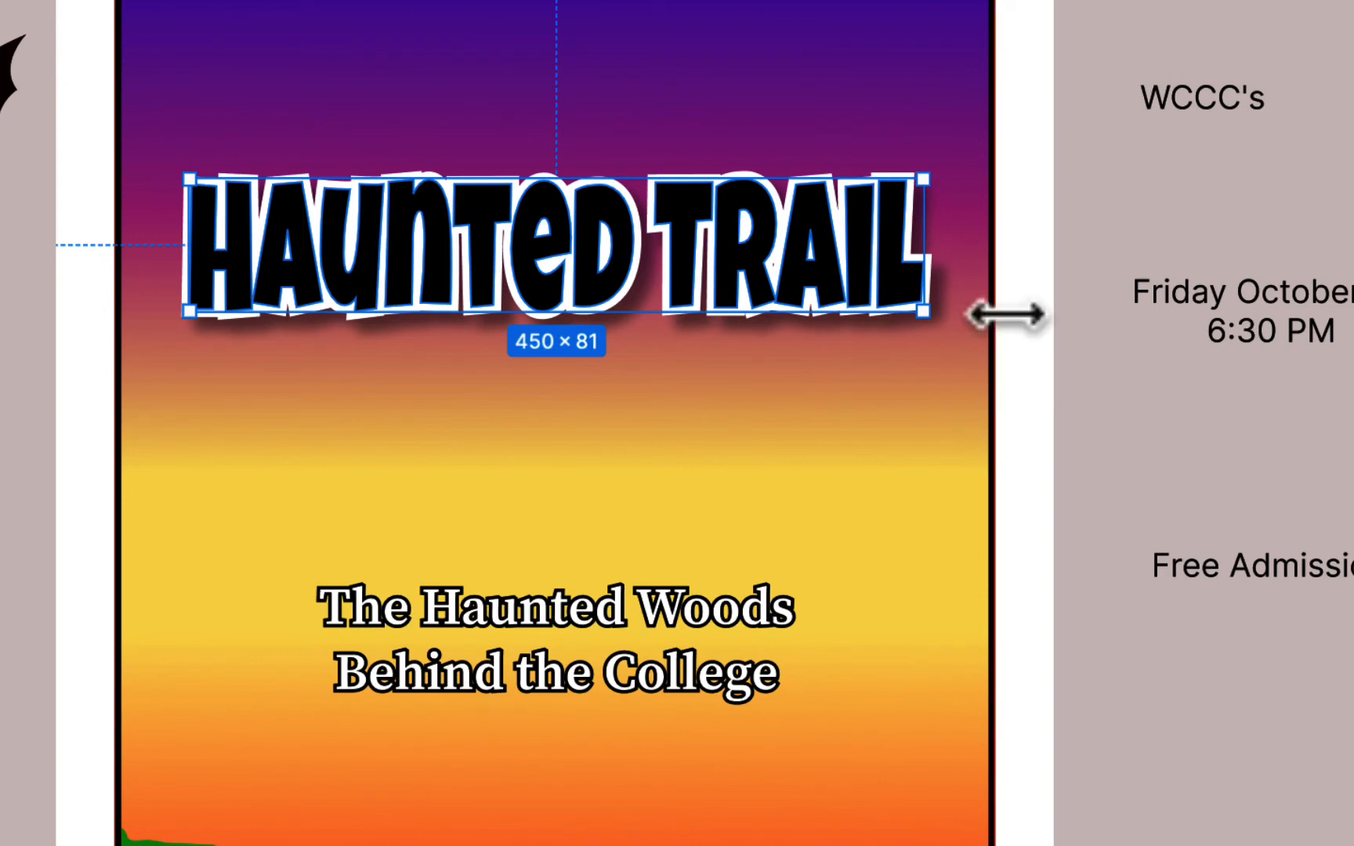
pyautogui.click(1145, 425)
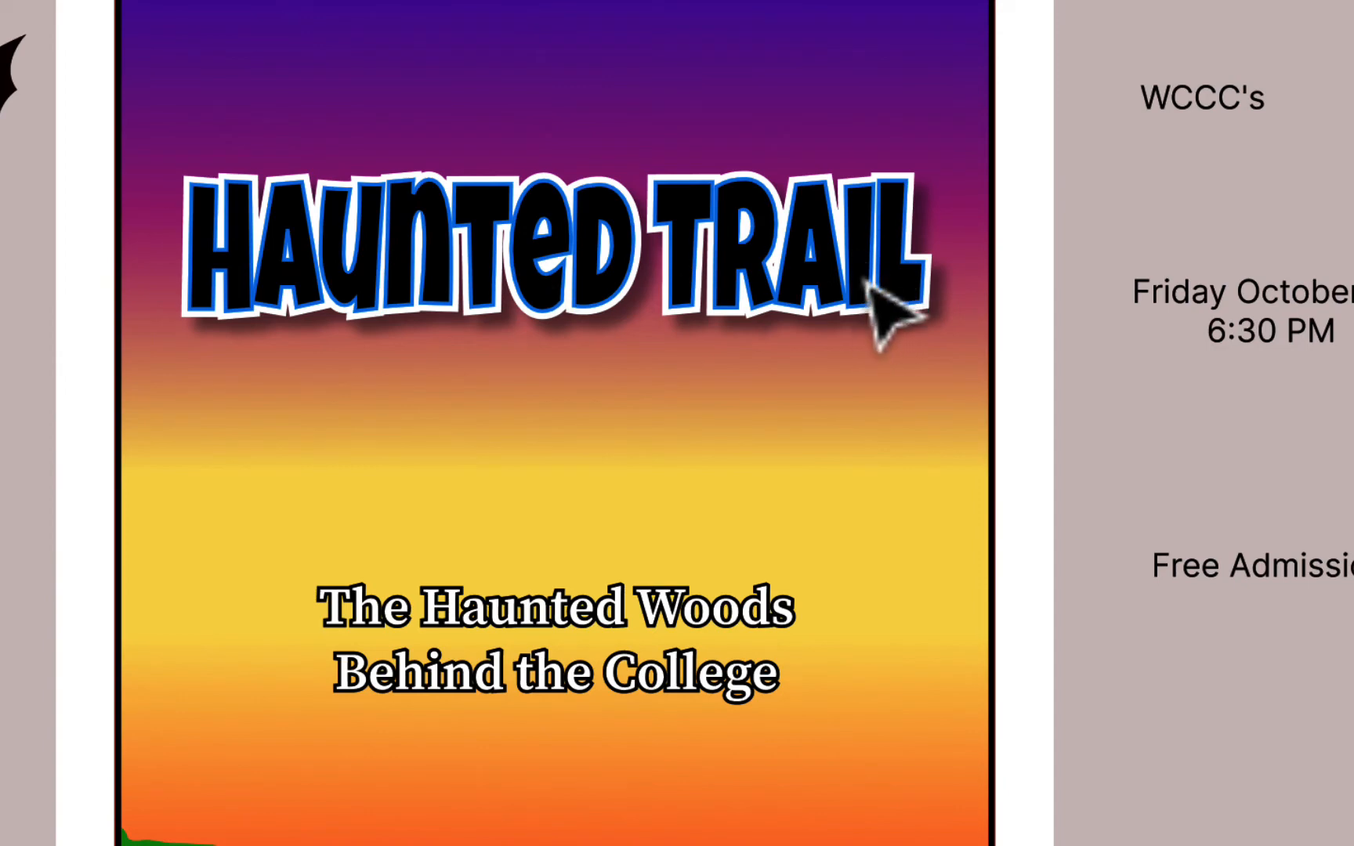
pyautogui.click(658, 238)
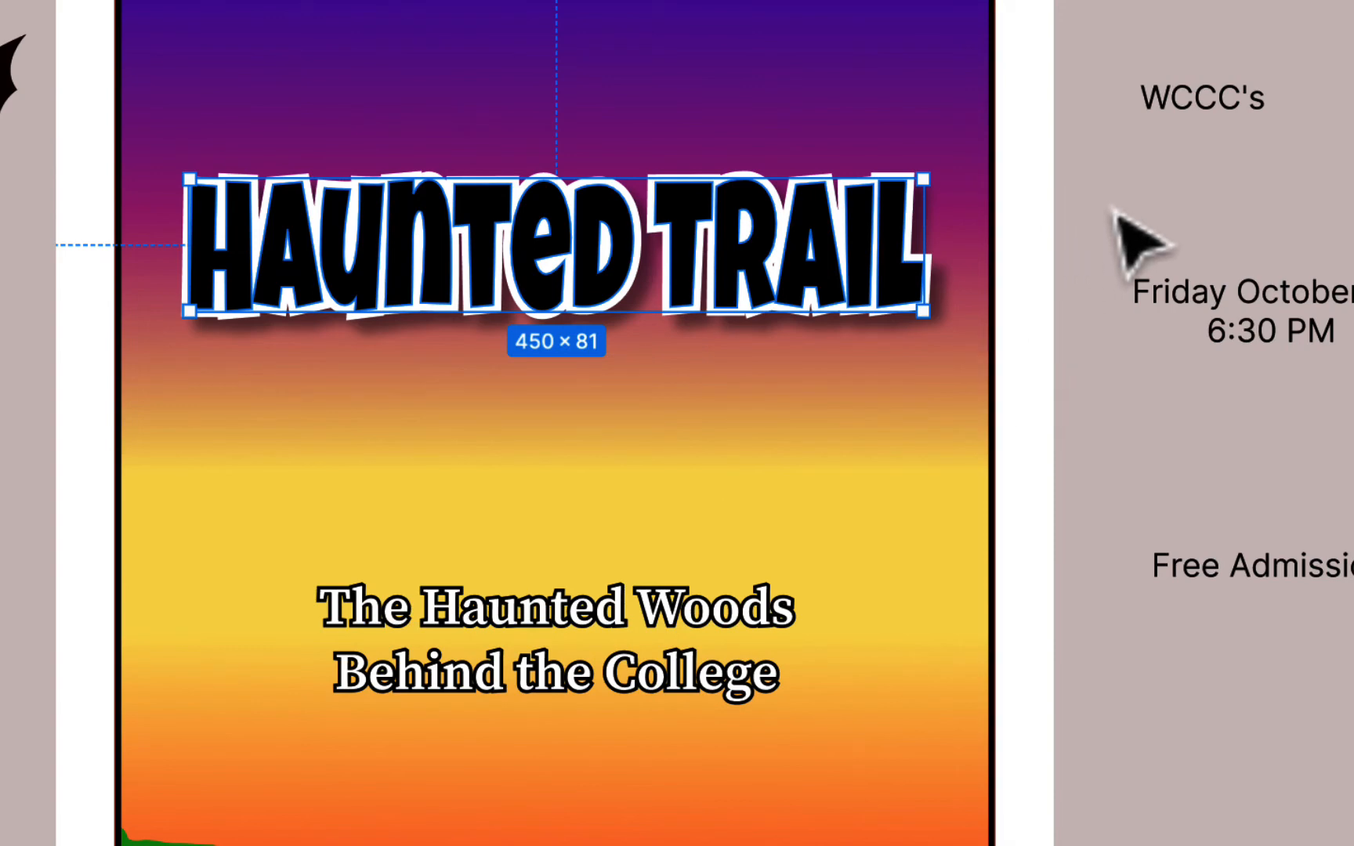
pyautogui.hscroll(-1, 1113, 210)
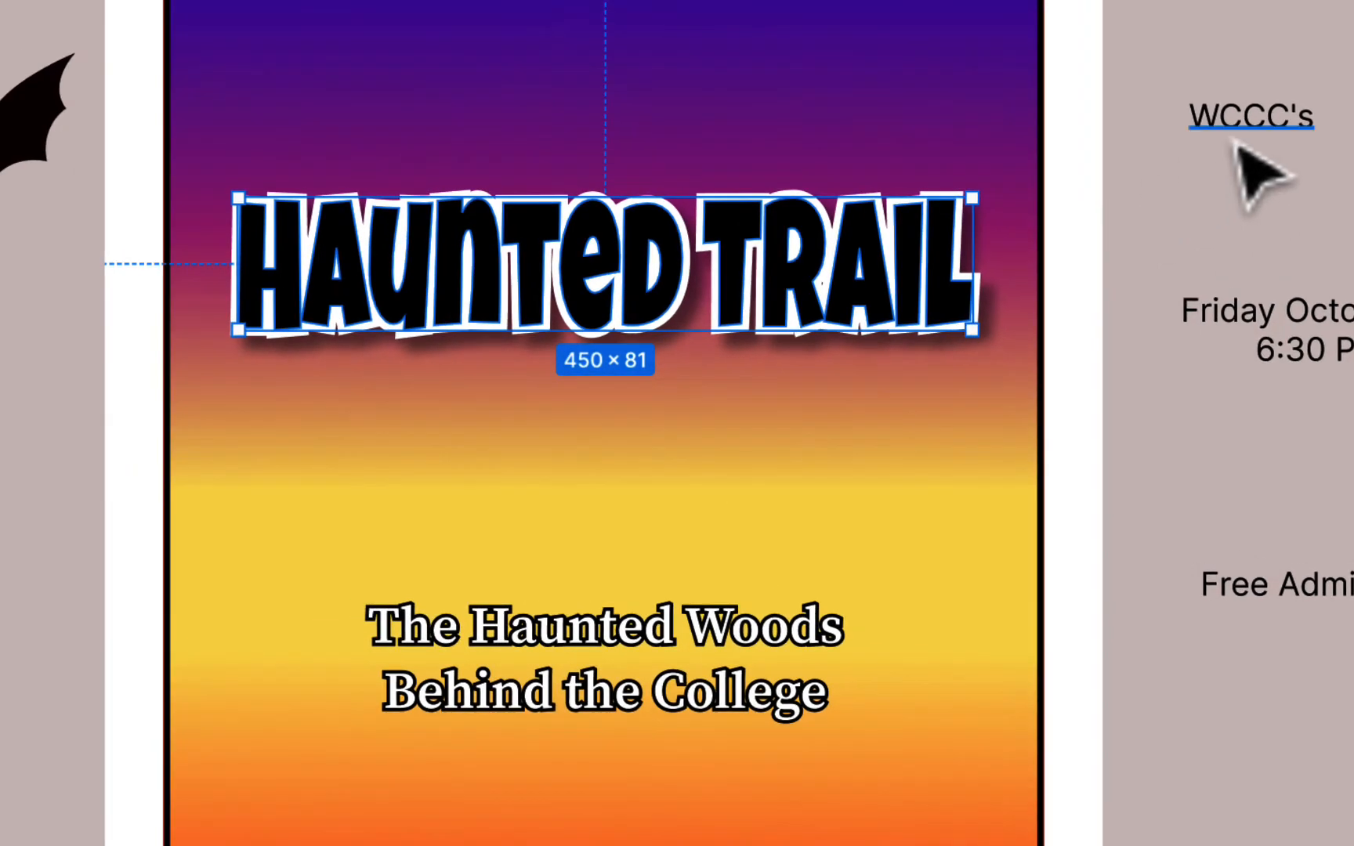
pyautogui.hscroll(-3, 899, 384)
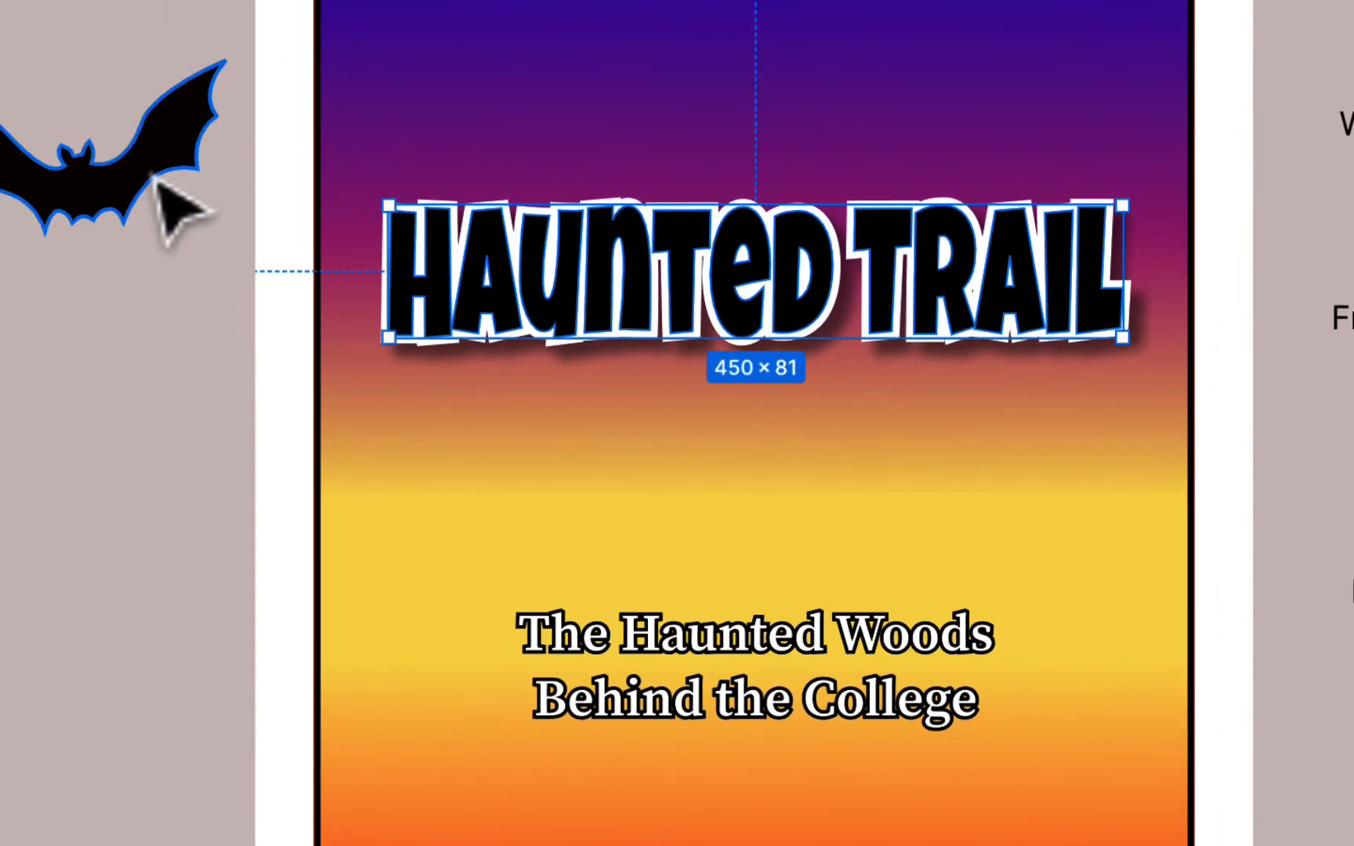
pyautogui.moveTo(752, 249)
pyautogui.mouseDown()
pyautogui.moveTo(770, 371)
pyautogui.moveTo(764, 266)
pyautogui.mouseUp()
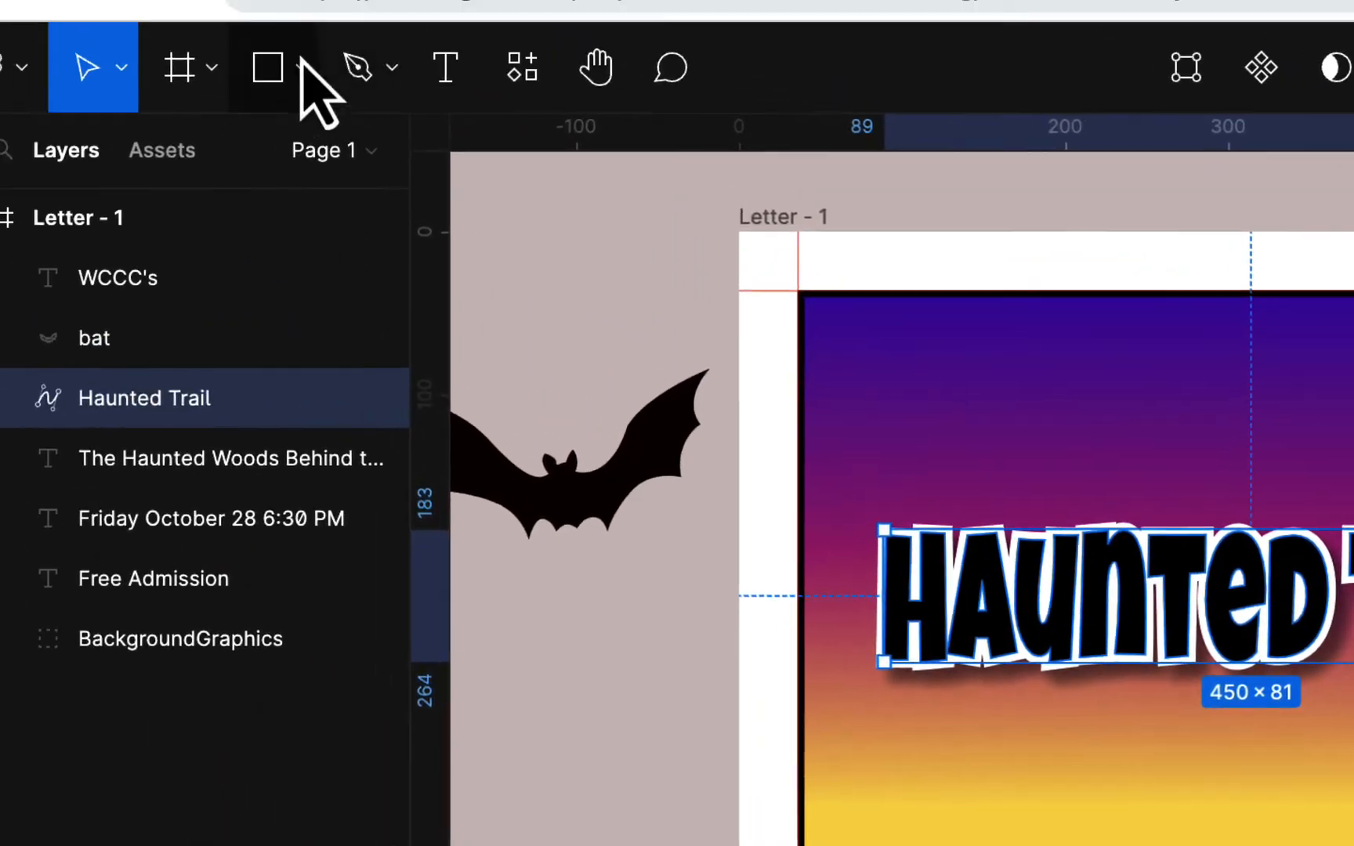
# - Draw a white-filled circle near the poster's top right
pyautogui.click(343, 96)
pyautogui.click(292, 317)
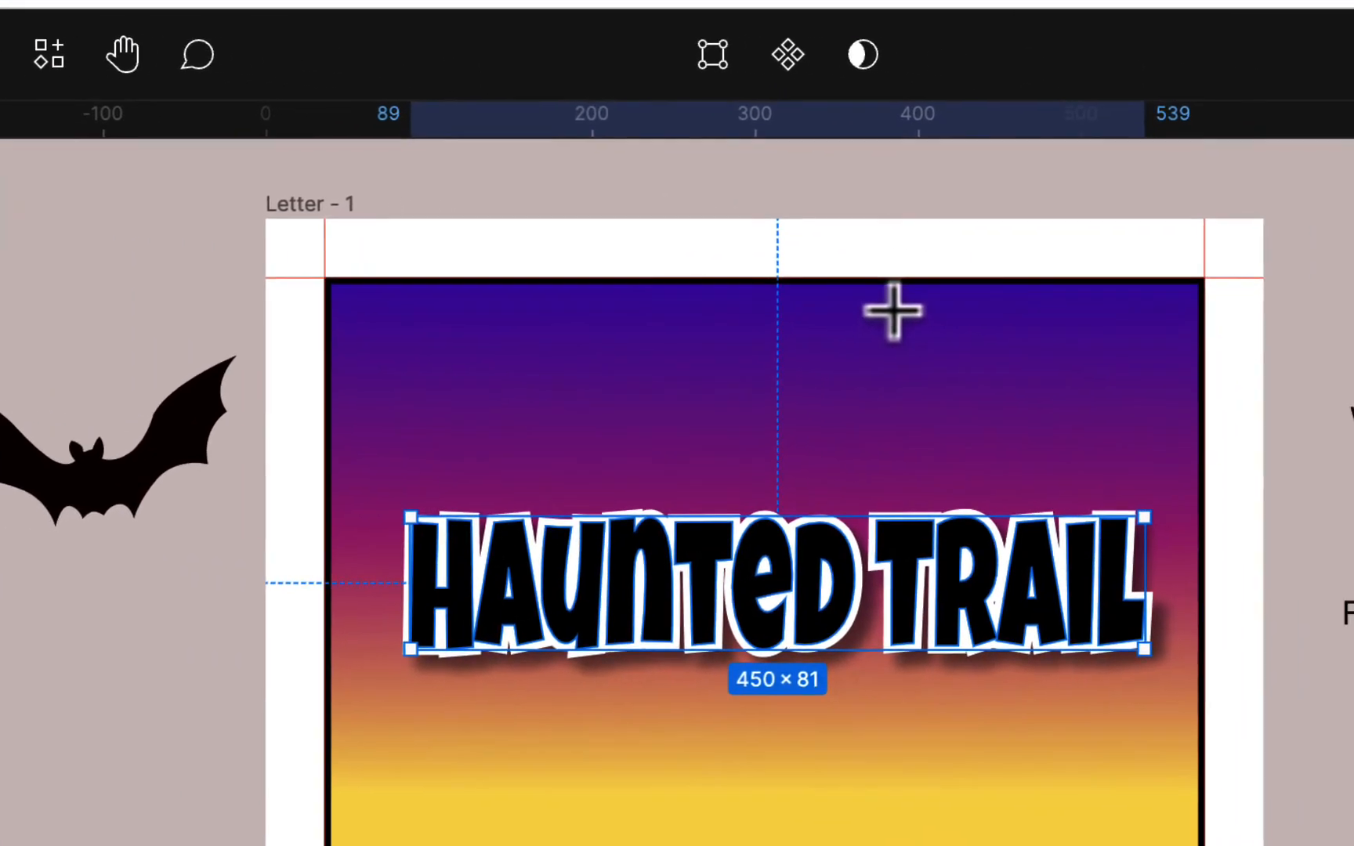
pyautogui.moveTo(892, 304); pyautogui.dragTo(1074, 486)
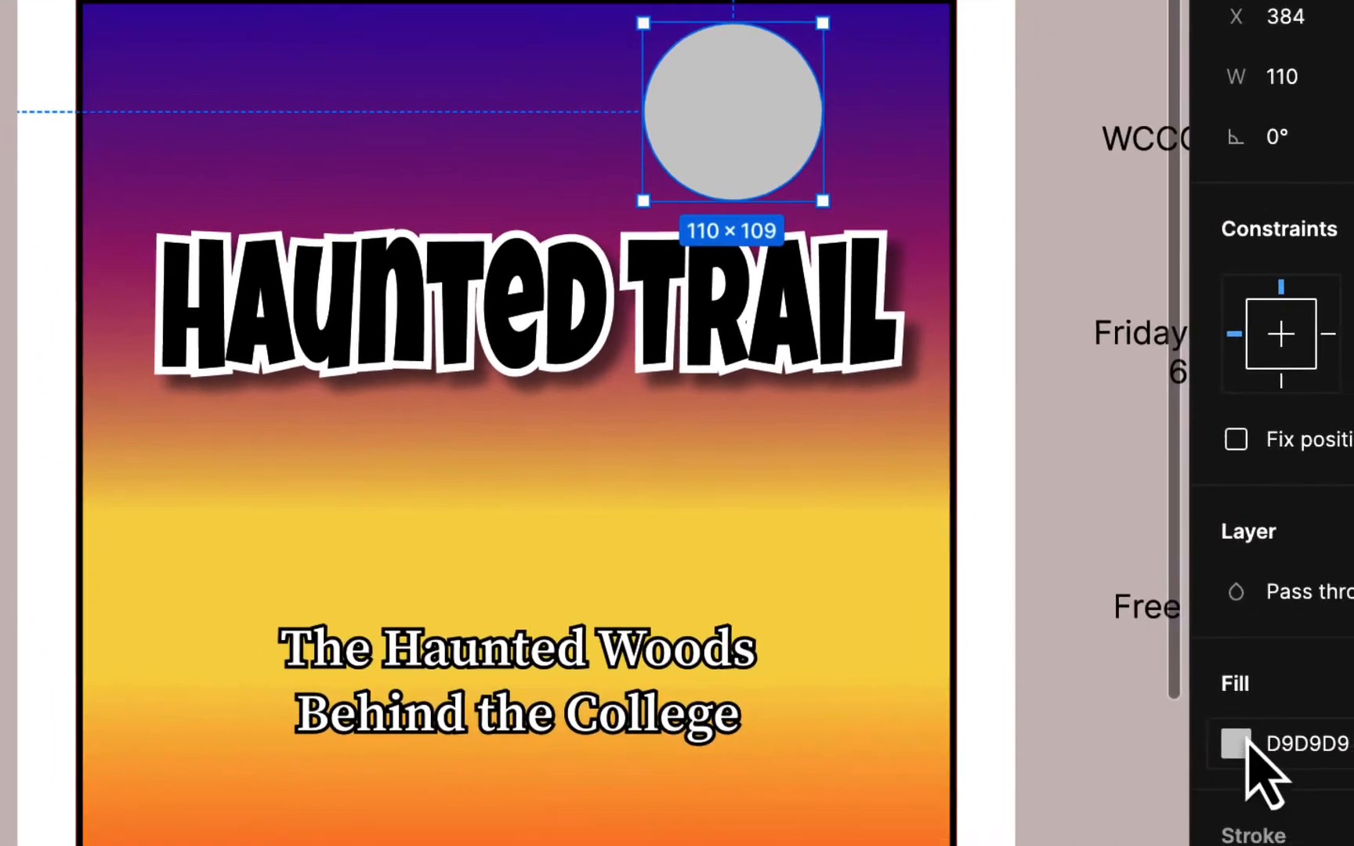
pyautogui.click(1230, 736)
pyautogui.click(820, 753)
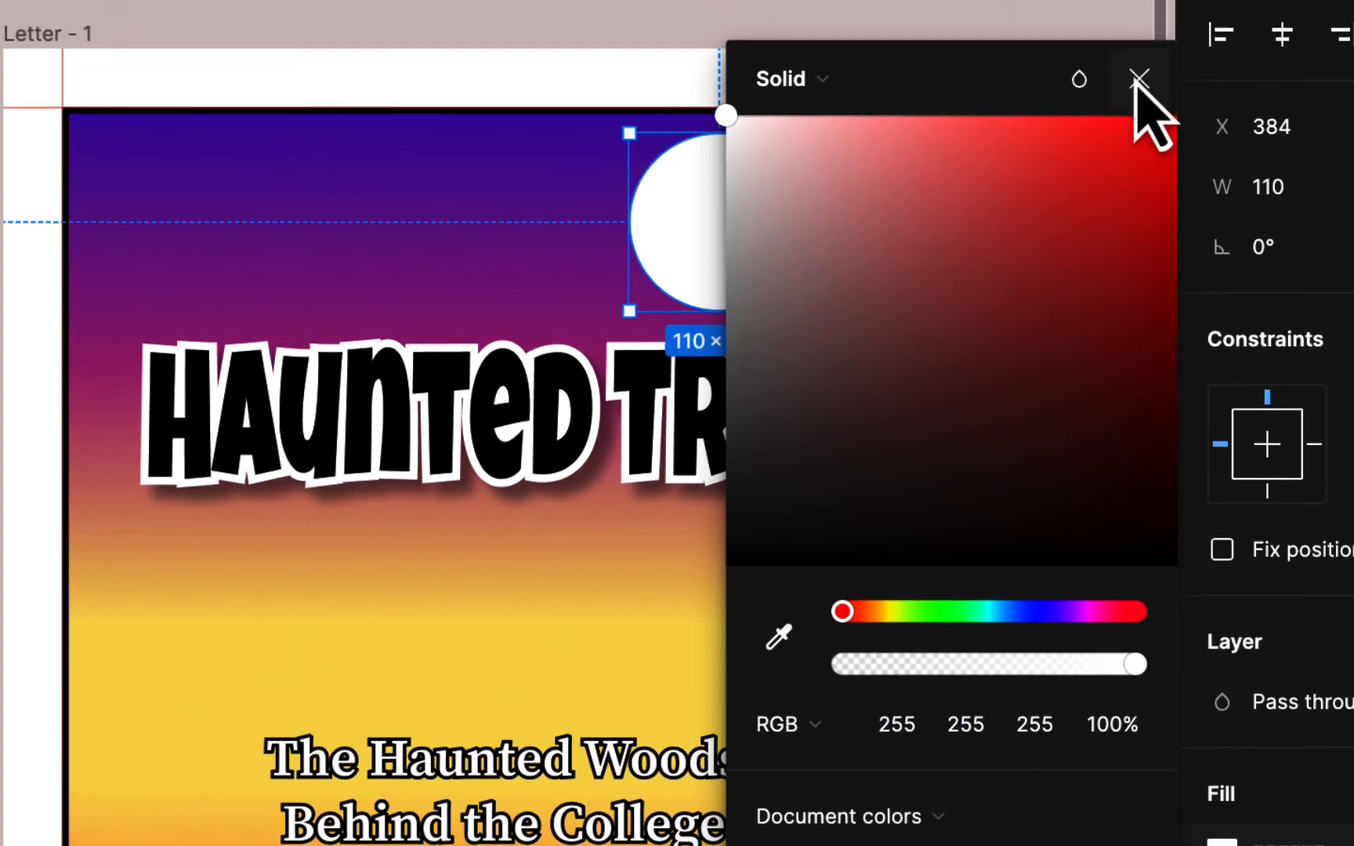
pyautogui.click(1139, 82)
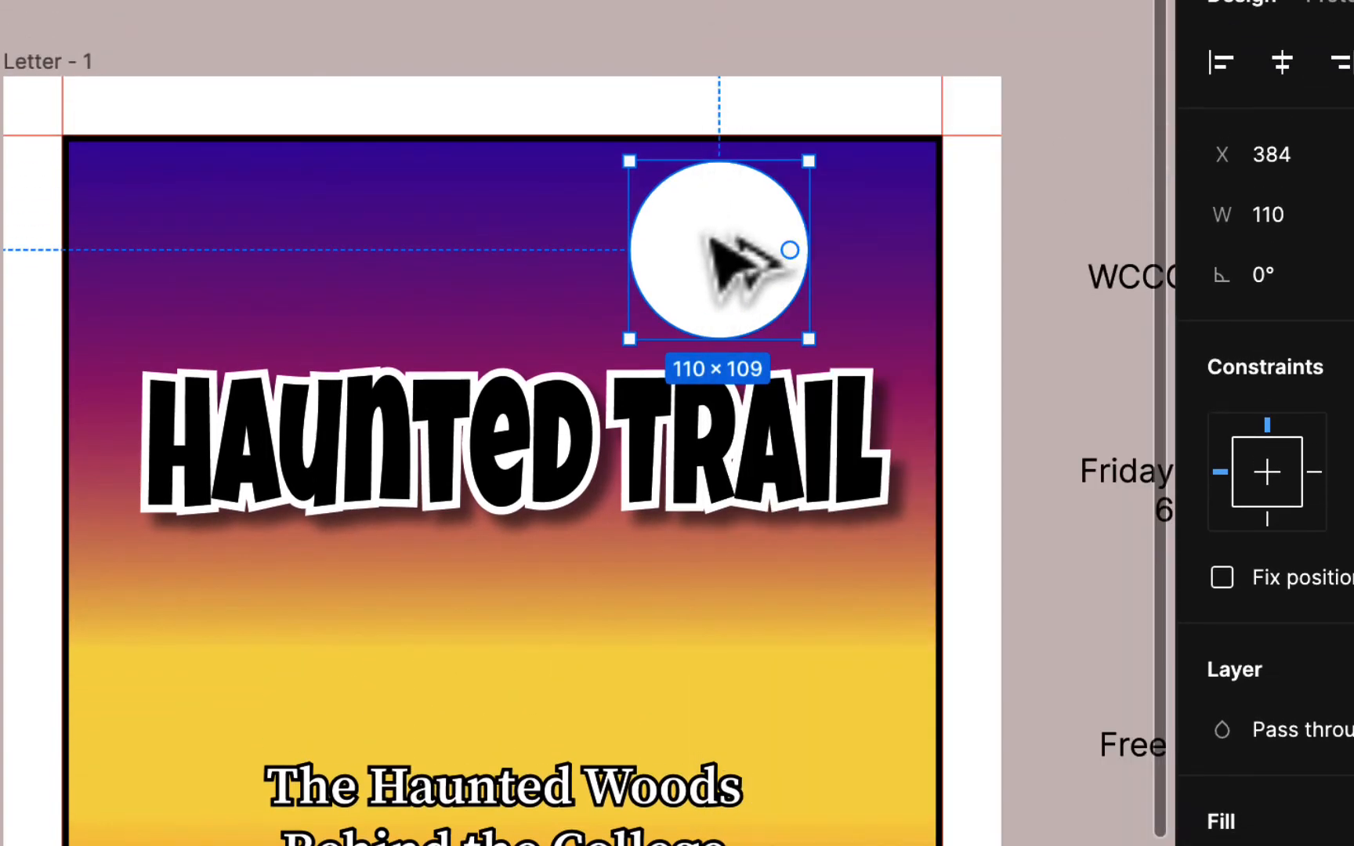
# - Duplicate the circle and subtract the copy to form a flattened crescent
pyautogui.moveTo(710, 240); pyautogui.dragTo(765, 222)
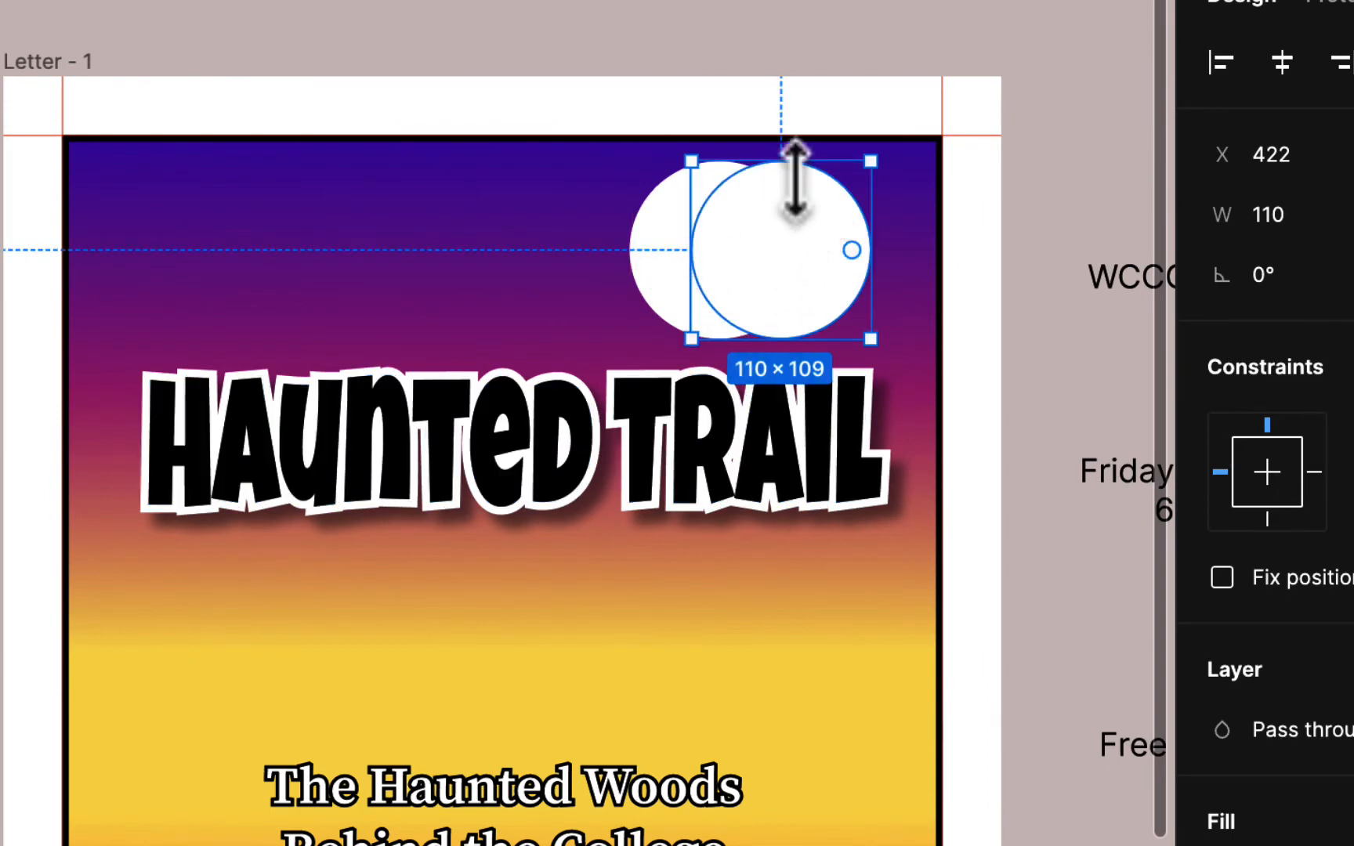
pyautogui.keyDown('shift'); pyautogui.click(666, 232); pyautogui.keyUp('shift')
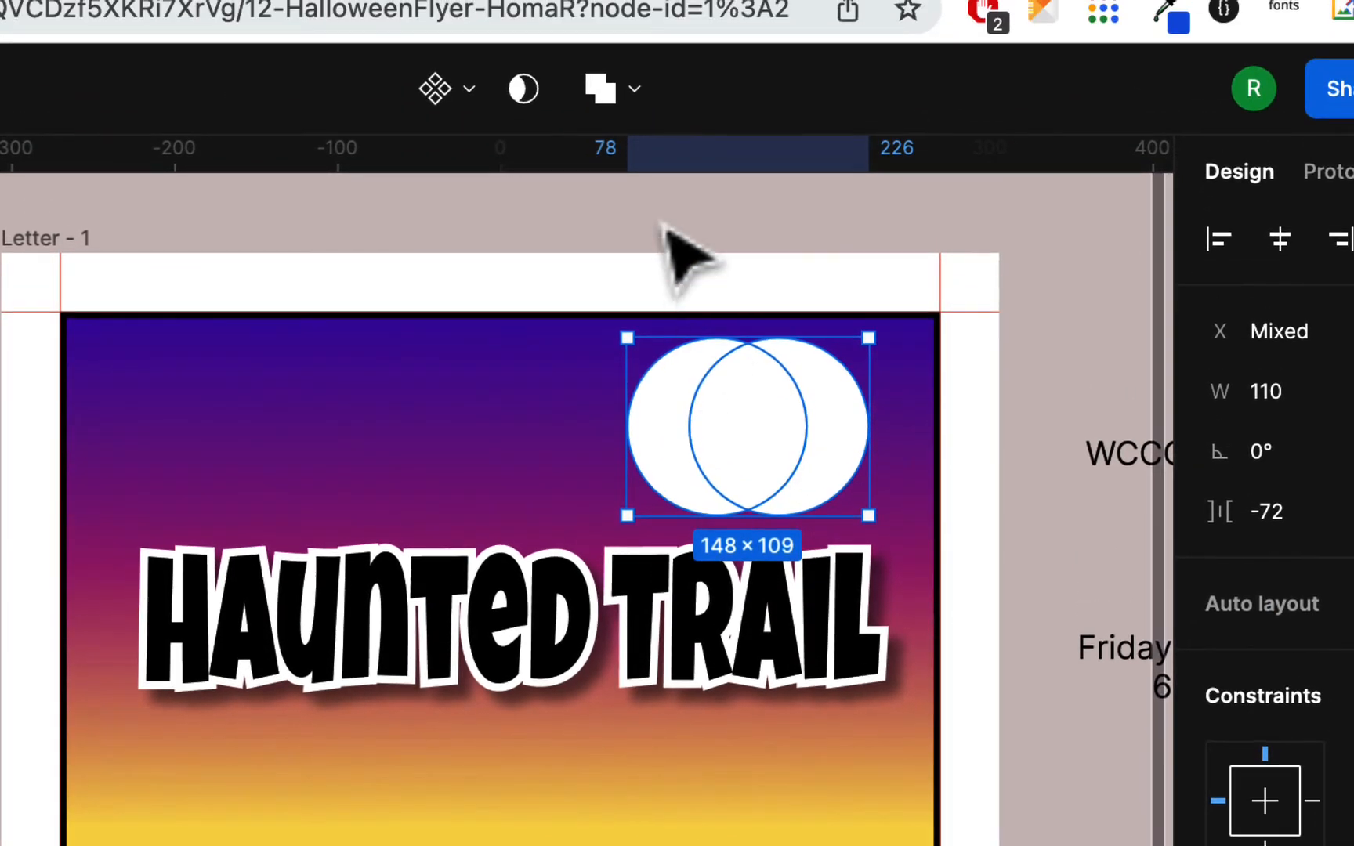
pyautogui.click(634, 93)
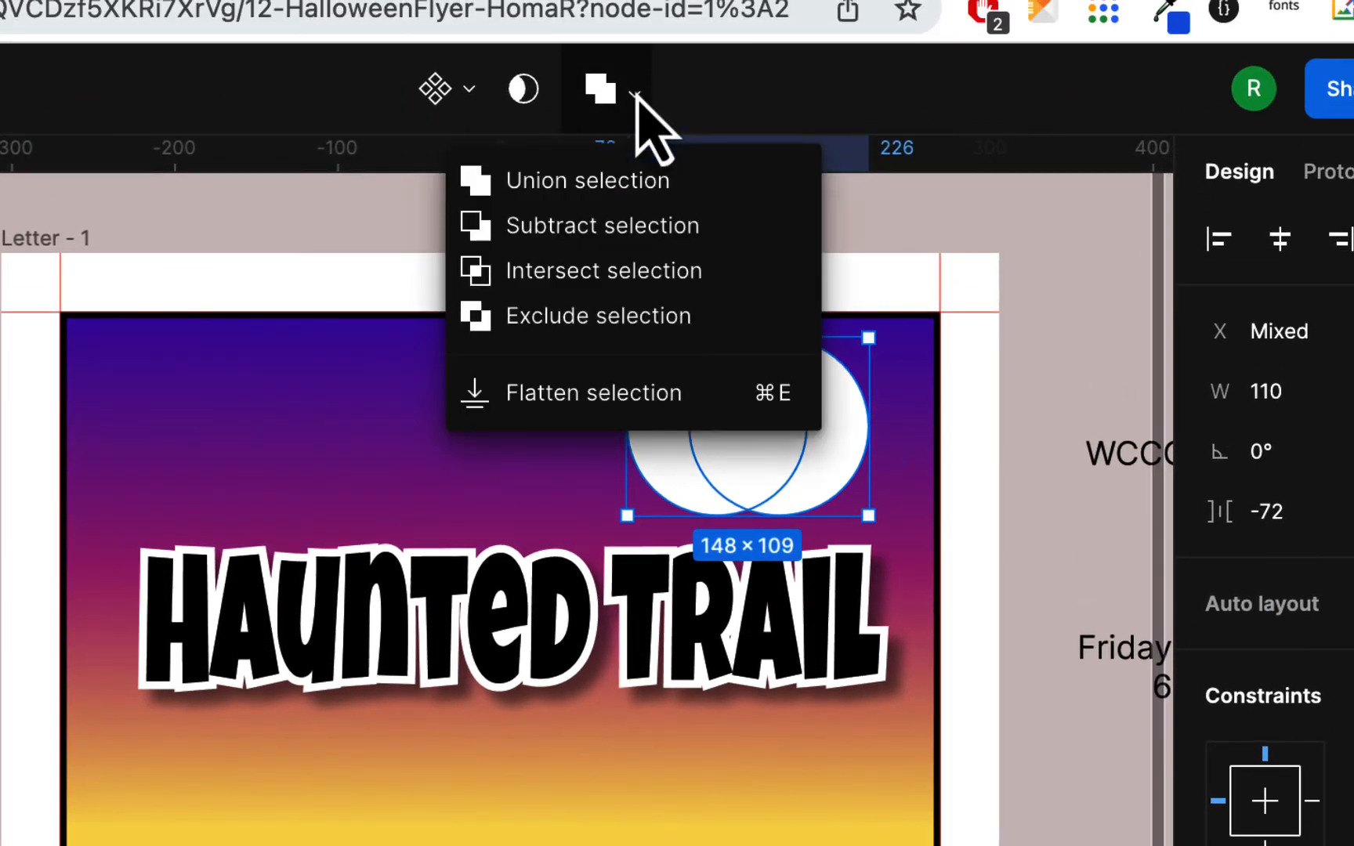
pyautogui.click(644, 259)
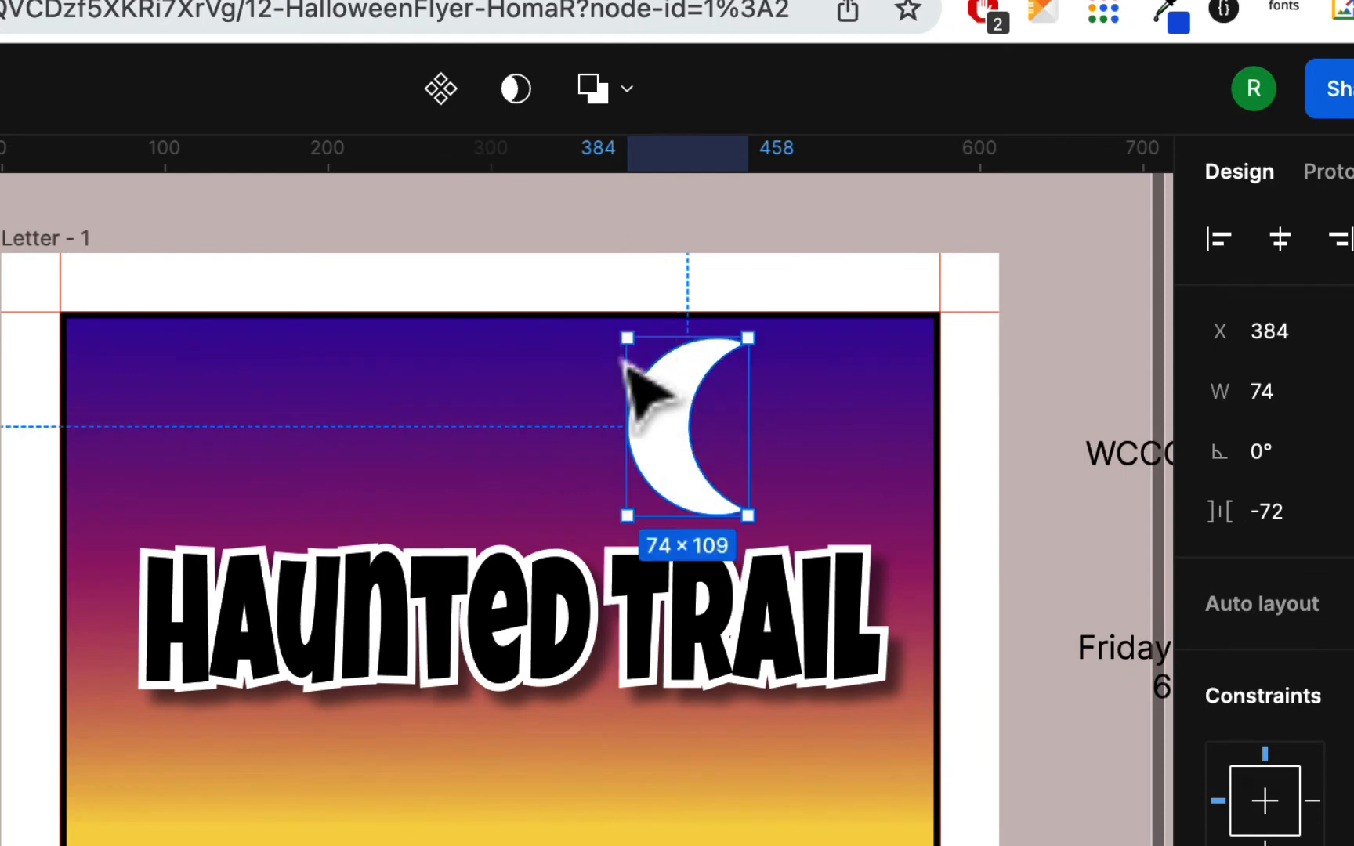
pyautogui.click(627, 97)
pyautogui.click(606, 411)
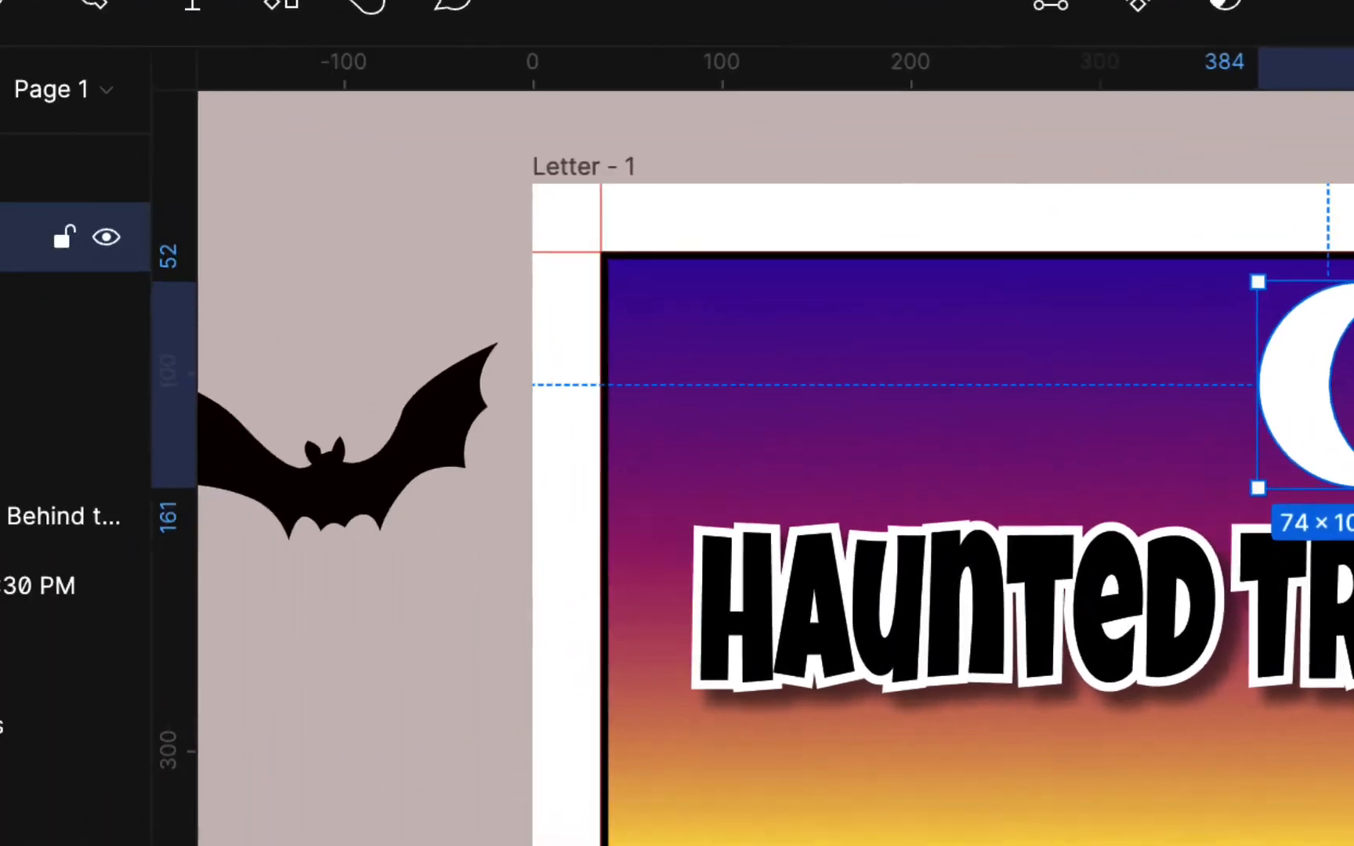
# - Rename the crescent layer to moon
pyautogui.doubleClick(192, 196)
pyautogui.write('moon')
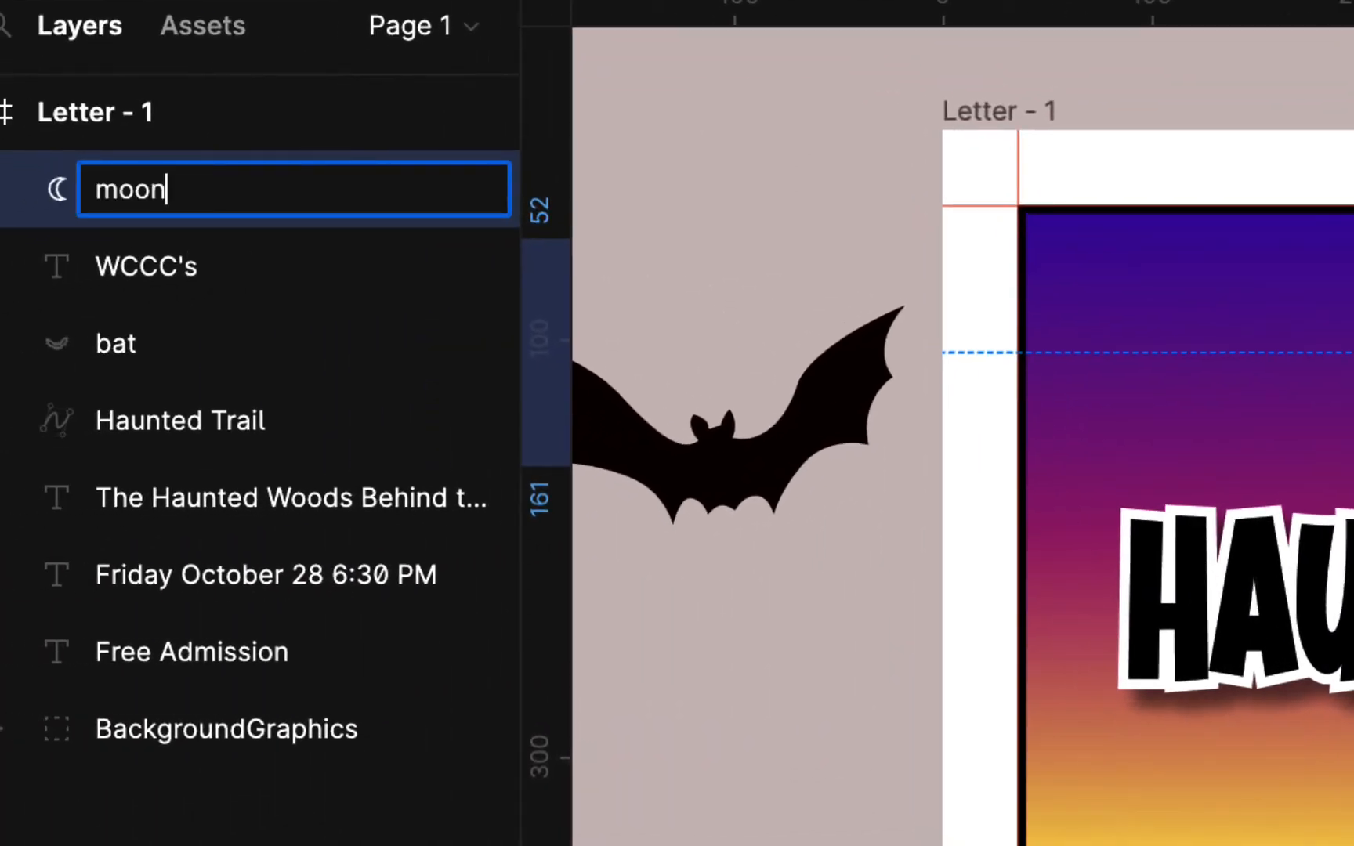
pyautogui.press('Return')
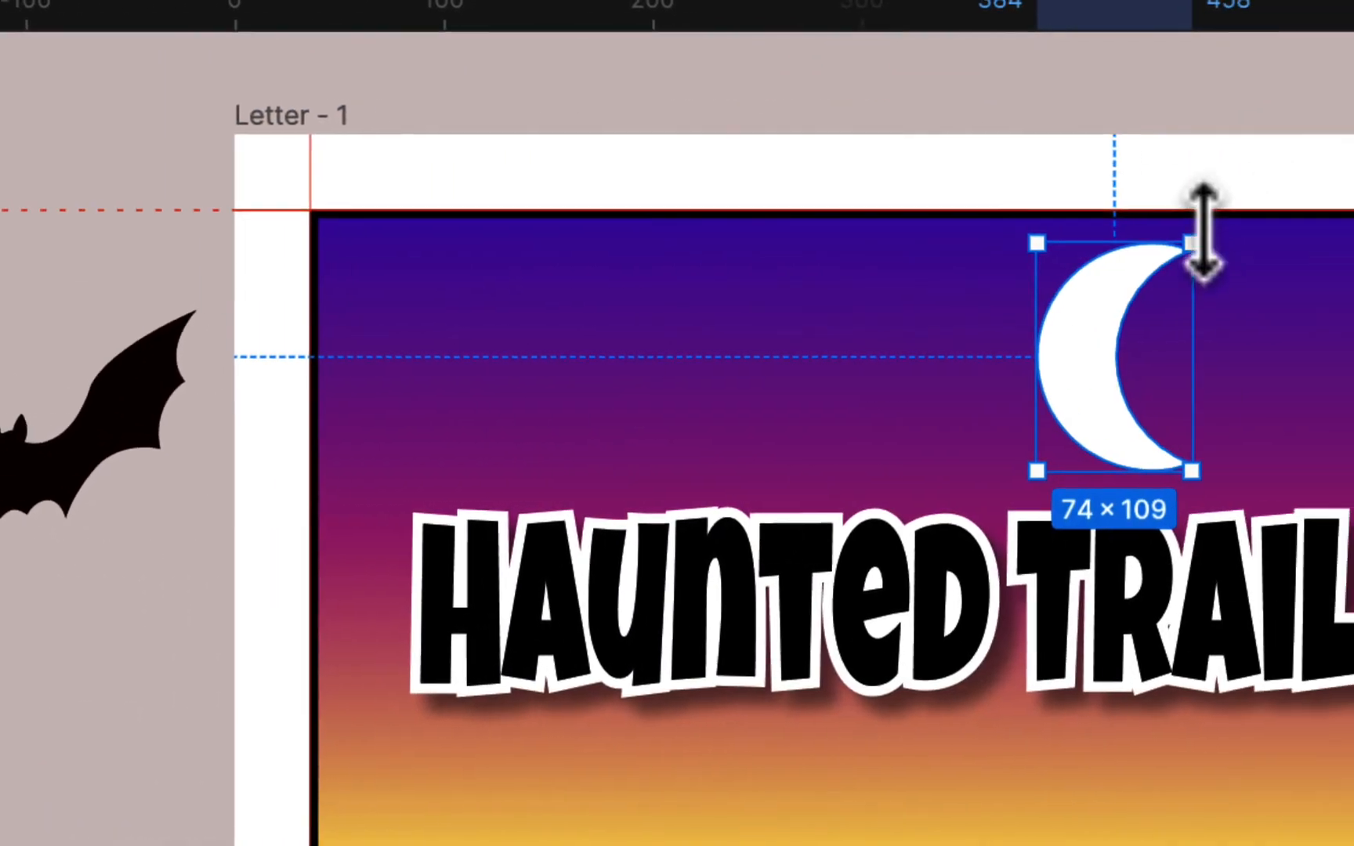
# - Shrink the moon to about 62×95 and tuck it behind the Haunted Trail title
pyautogui.moveTo(1175, 239); pyautogui.dragTo(1125, 271)
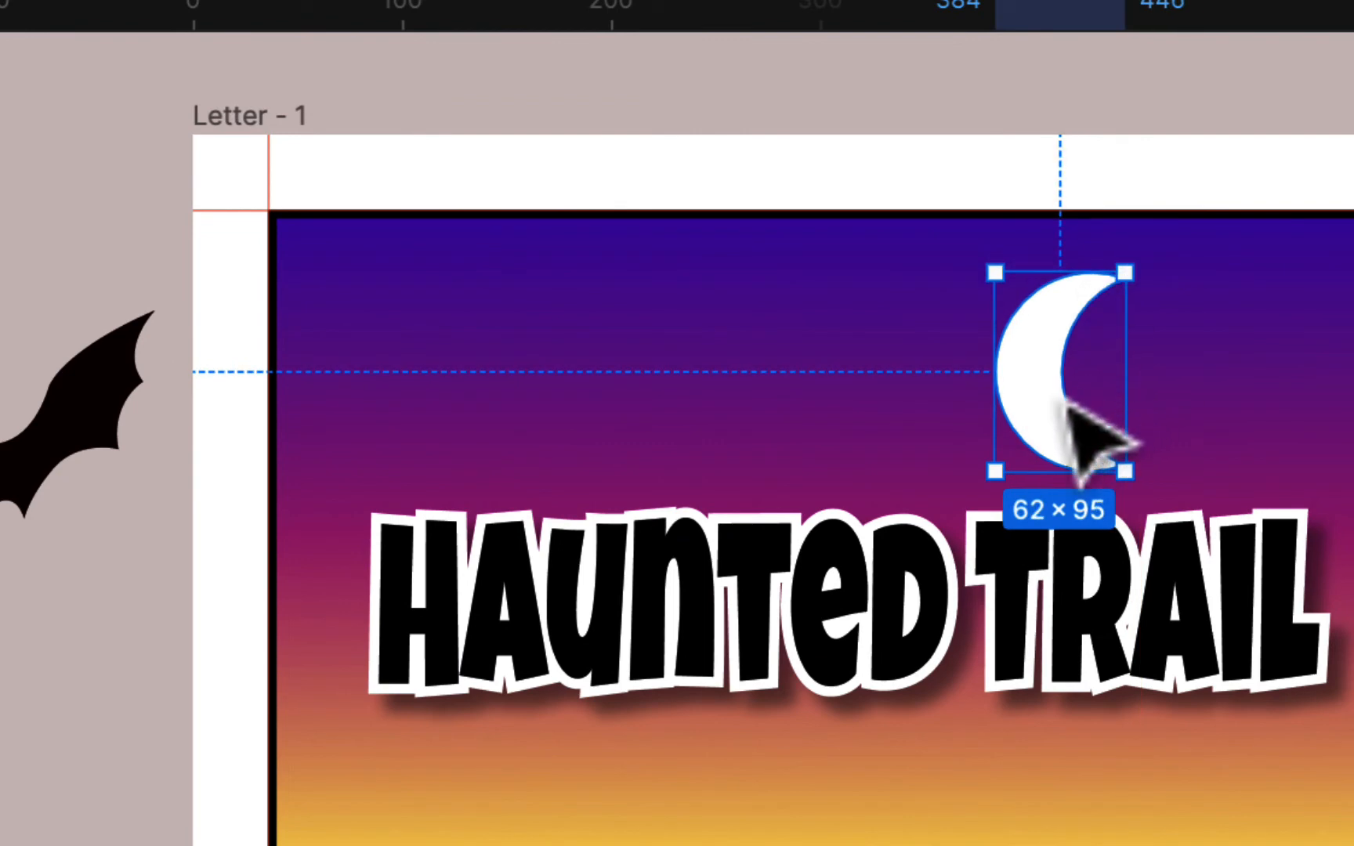
pyautogui.moveTo(1072, 417); pyautogui.dragTo(1175, 441)
pyautogui.click(1175, 641)
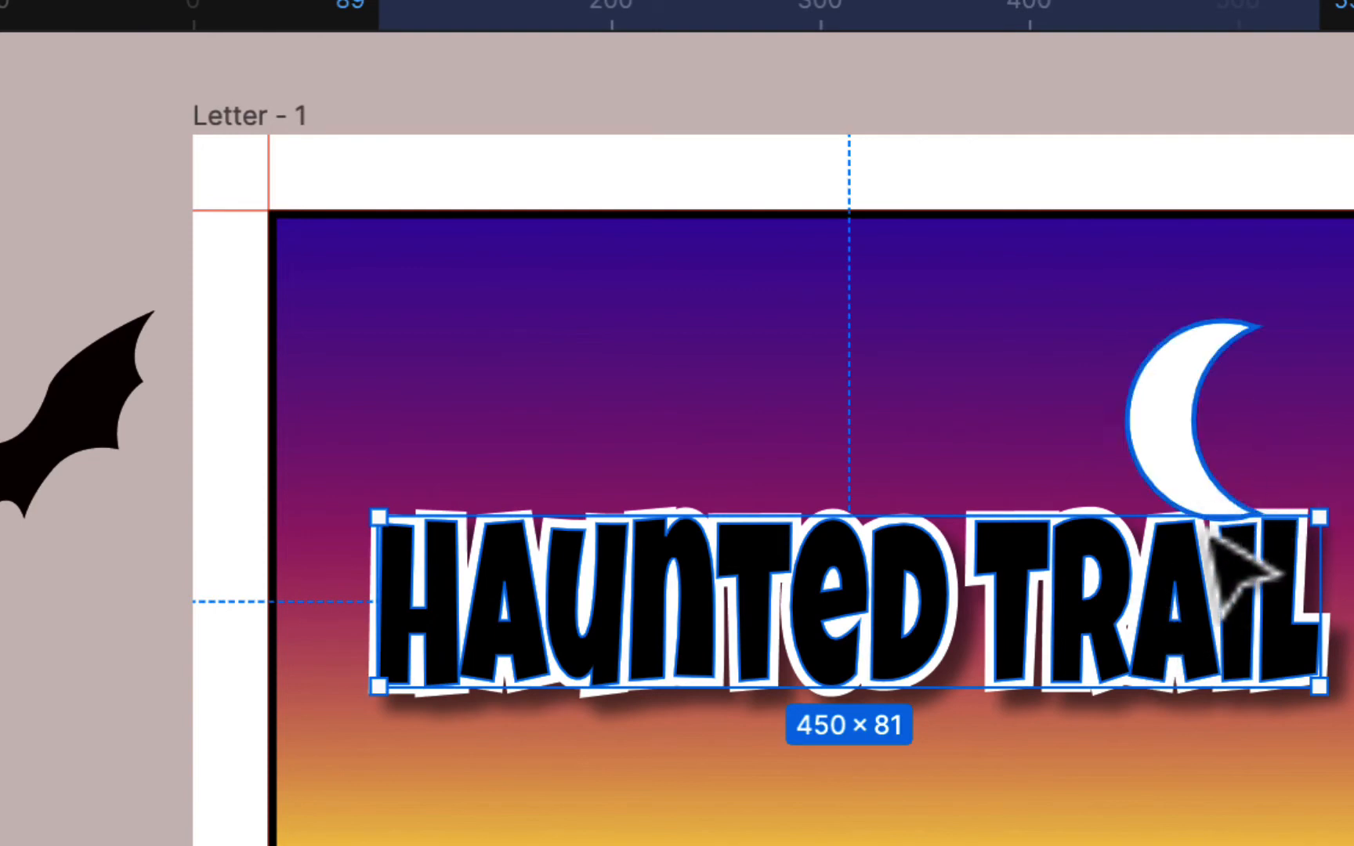
pyautogui.moveTo(66, 222); pyautogui.dragTo(72, 517)
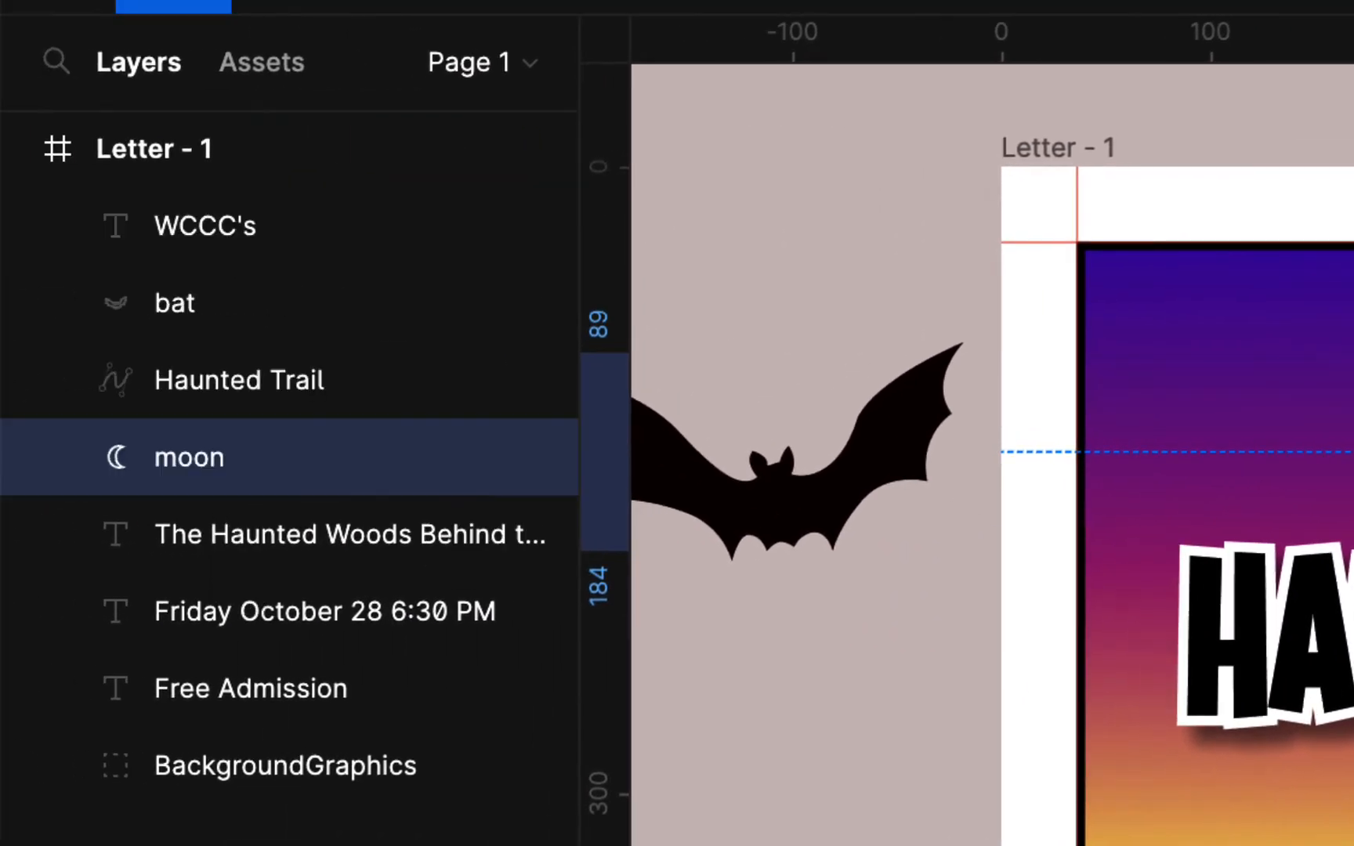
pyautogui.press('Escape')
pyautogui.moveTo(1199, 344); pyautogui.dragTo(1201, 398)
# - Shrink the bat to 139×61, set it across the moon and tilt it clockwise
pyautogui.click(879, 452)
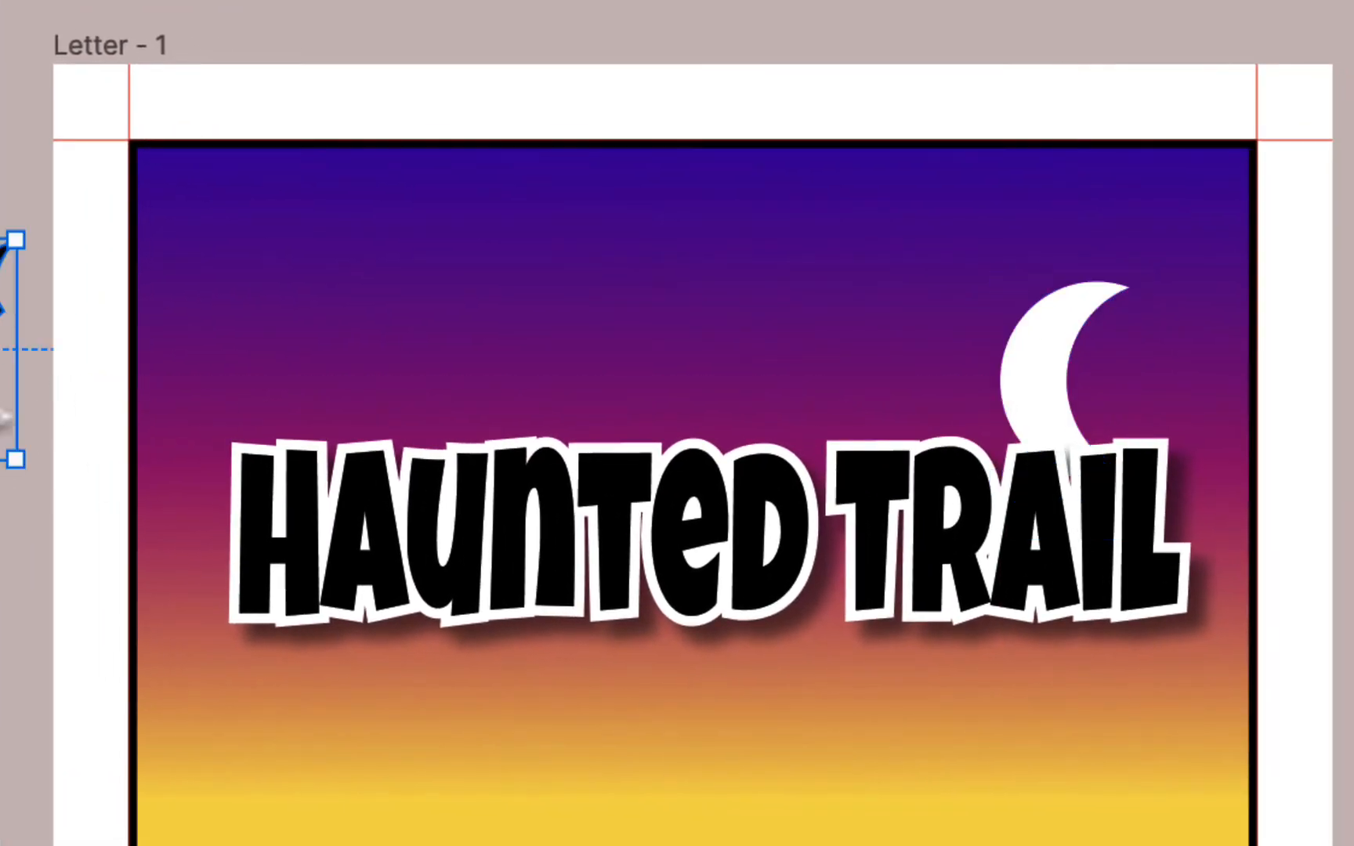
pyautogui.moveTo(8, 344); pyautogui.dragTo(816, 285)
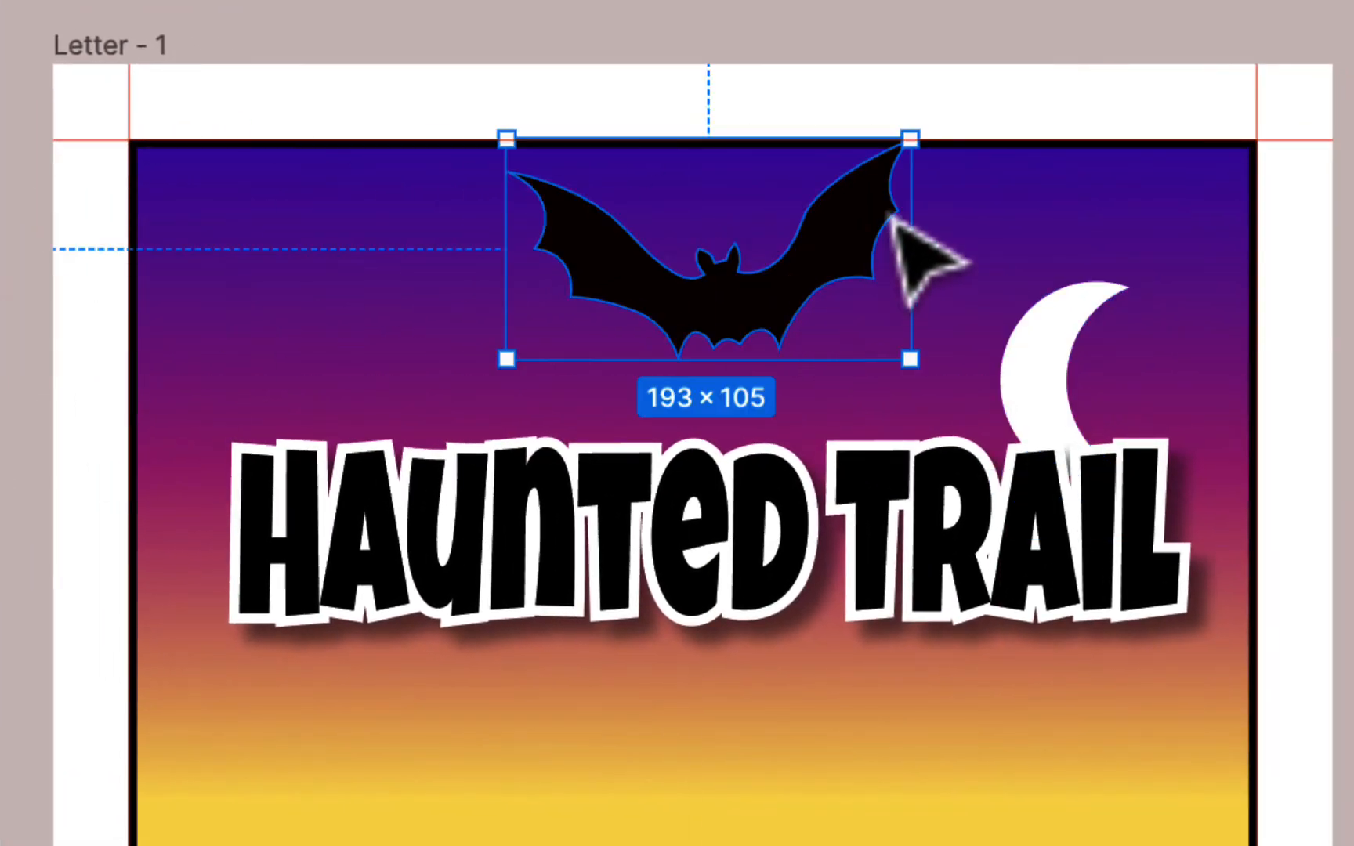
pyautogui.moveTo(907, 137); pyautogui.dragTo(799, 230)
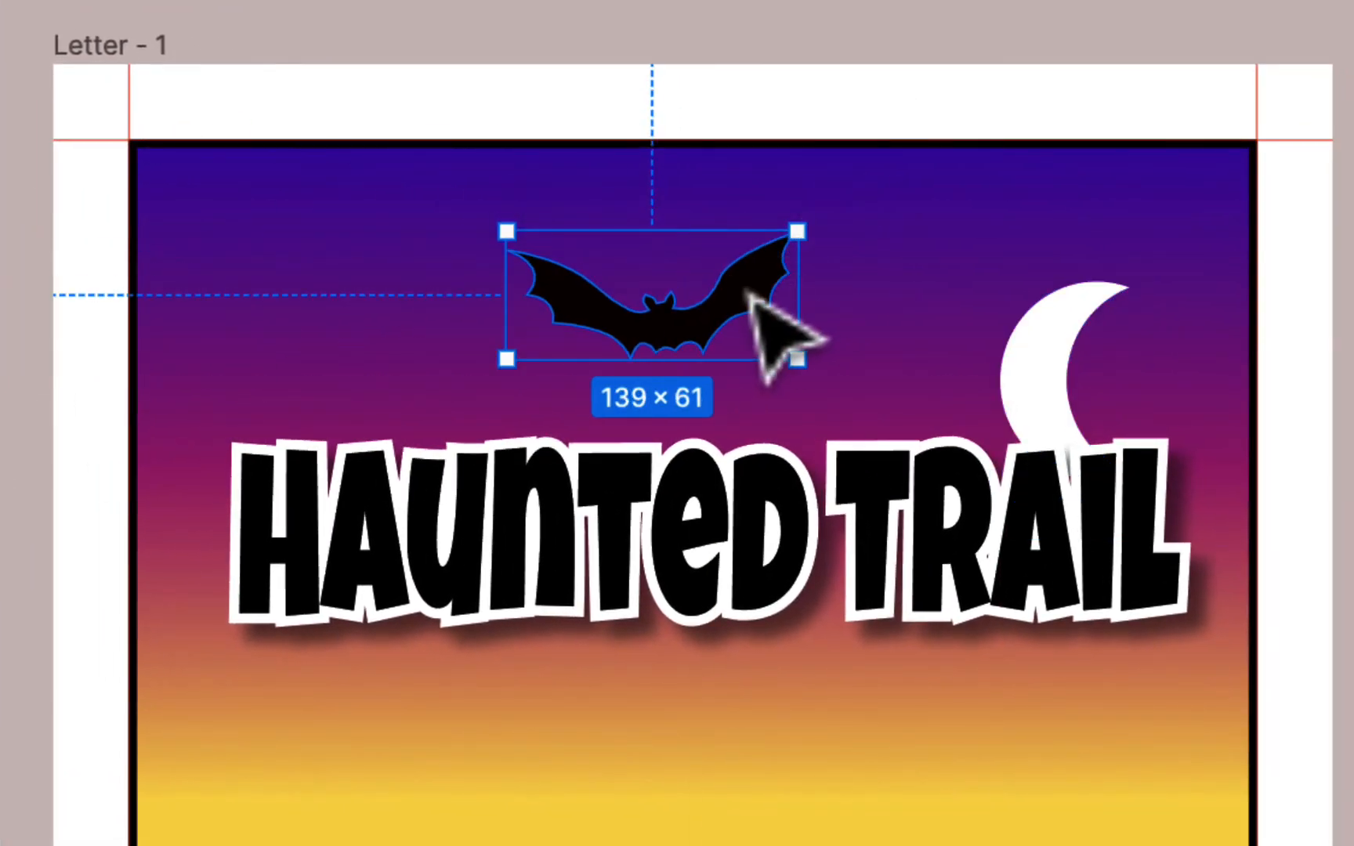
pyautogui.moveTo(752, 293); pyautogui.dragTo(1109, 358)
pyautogui.moveTo(1179, 282); pyautogui.dragTo(1235, 323)
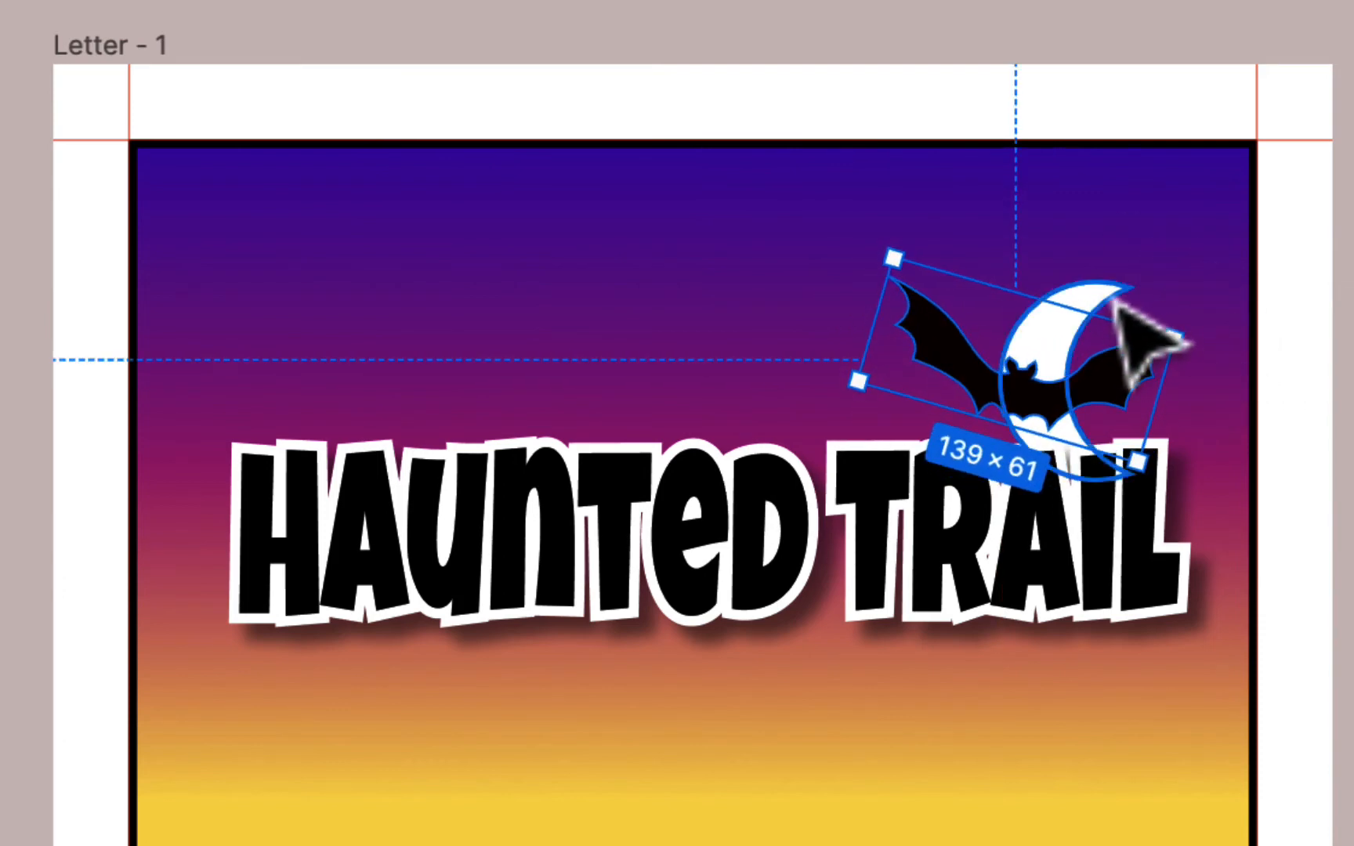
pyautogui.moveTo(1103, 296); pyautogui.dragTo(1108, 278)
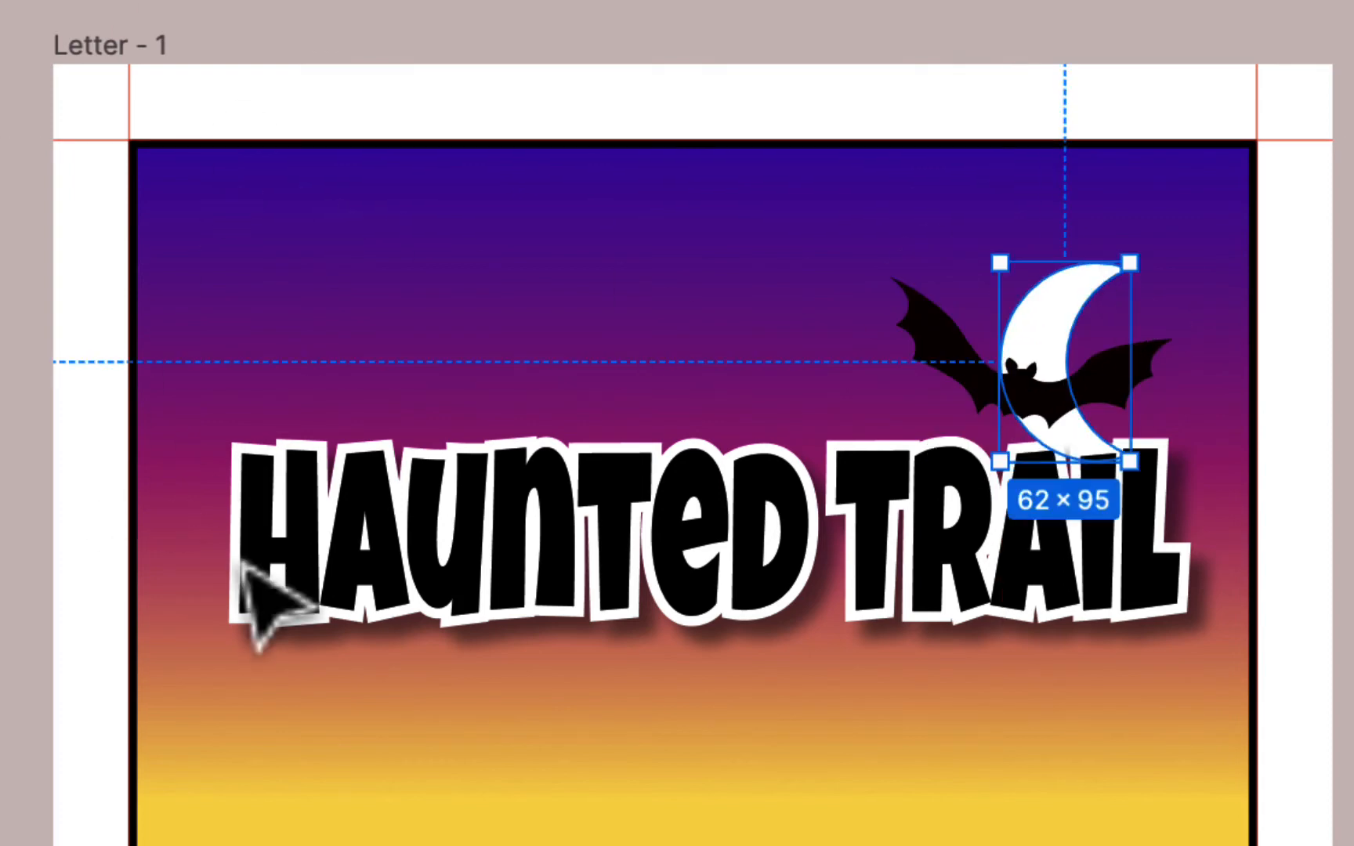
pyautogui.scroll(-1, 630, 657)
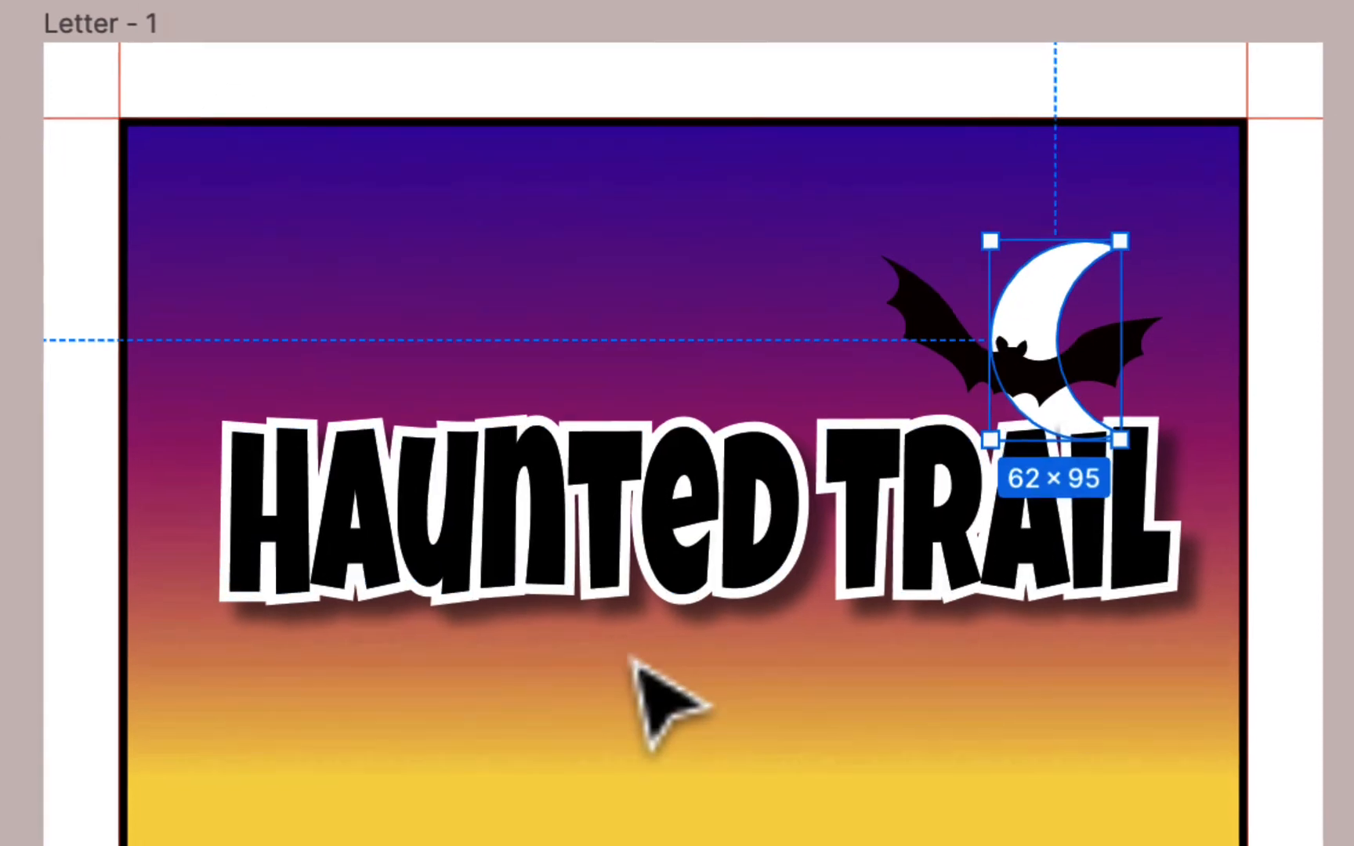
pyautogui.scroll(-3, 537, 696)
pyautogui.hscroll(1, 538, 696)
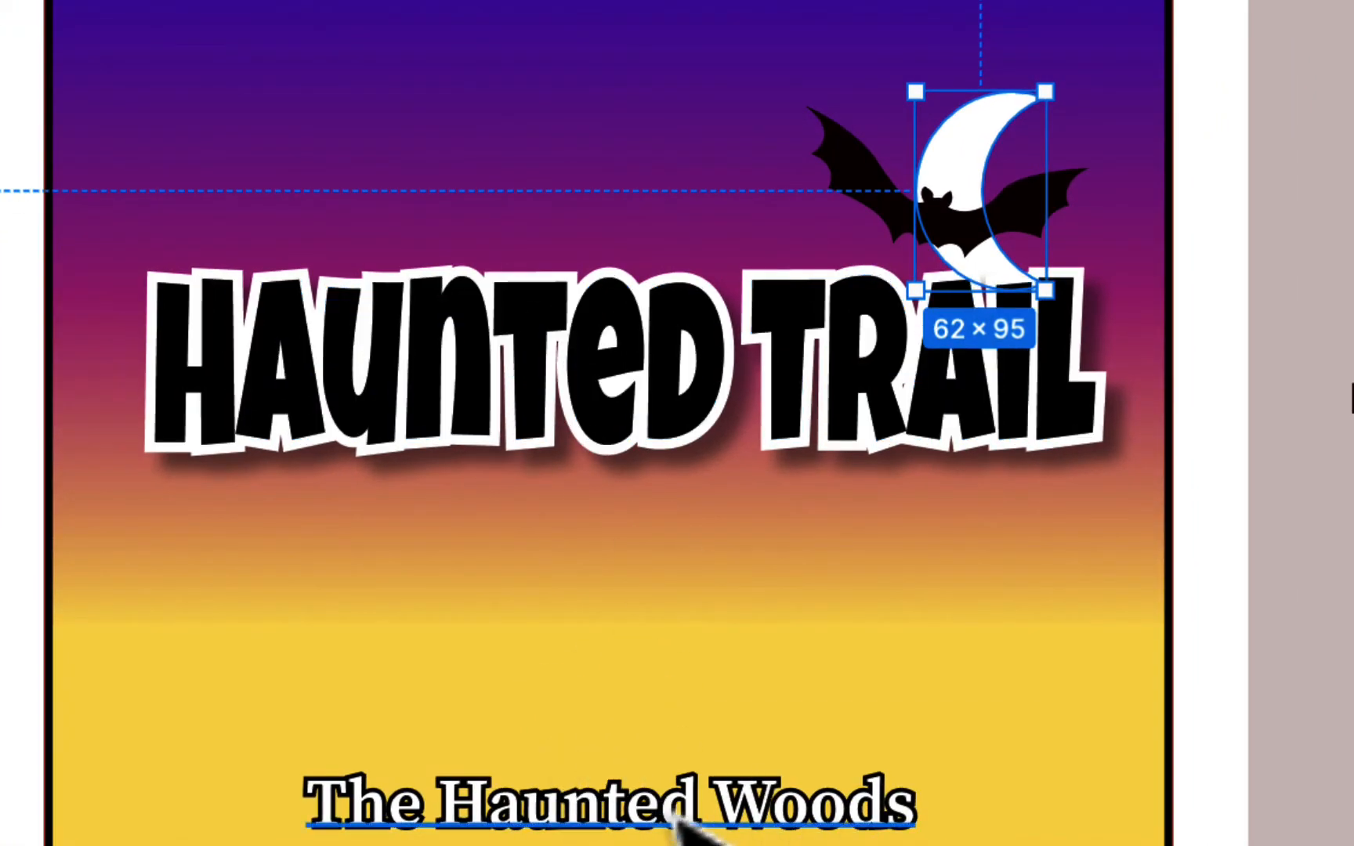
pyautogui.hscroll(-2, 760, 812)
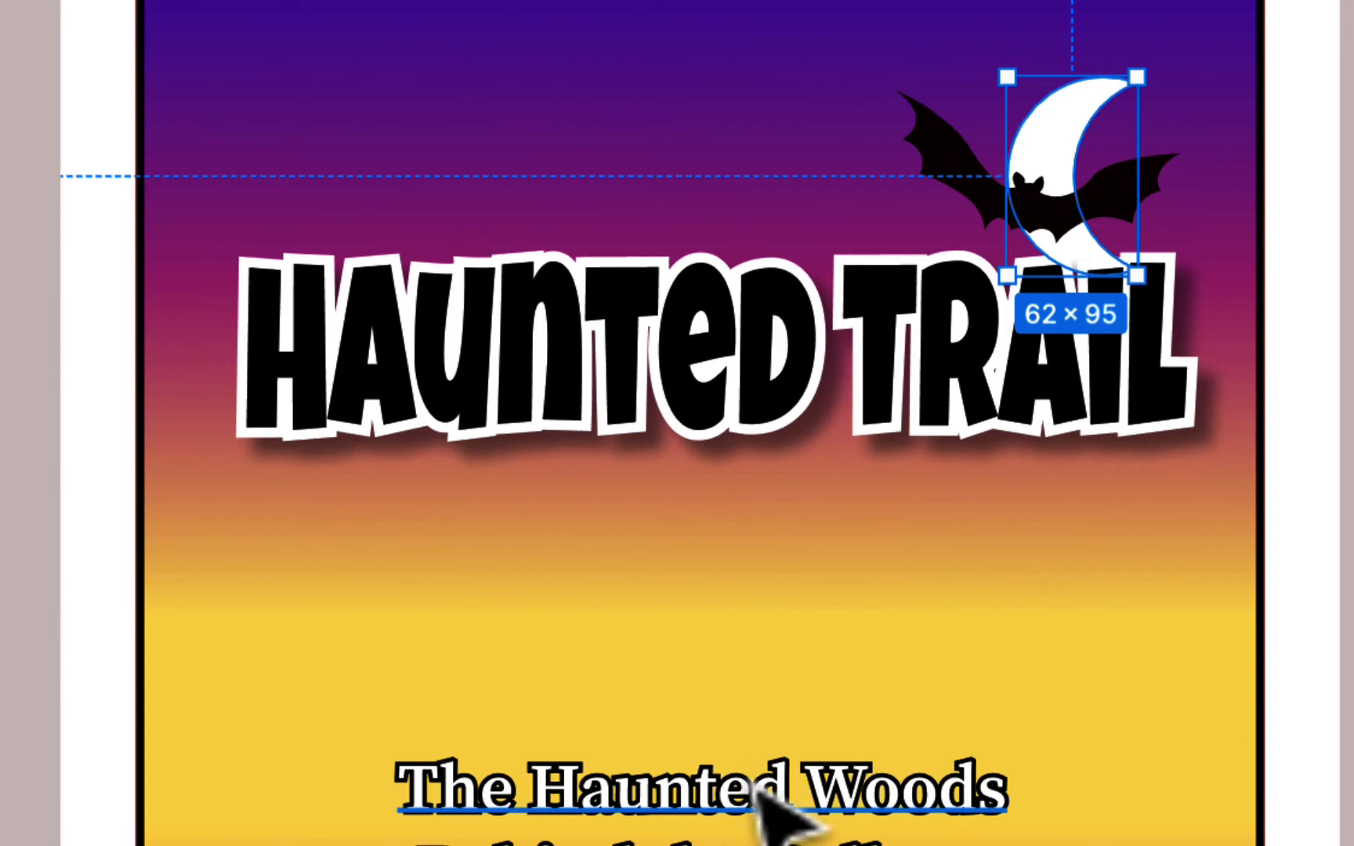
pyautogui.scroll(-3, 779, 810)
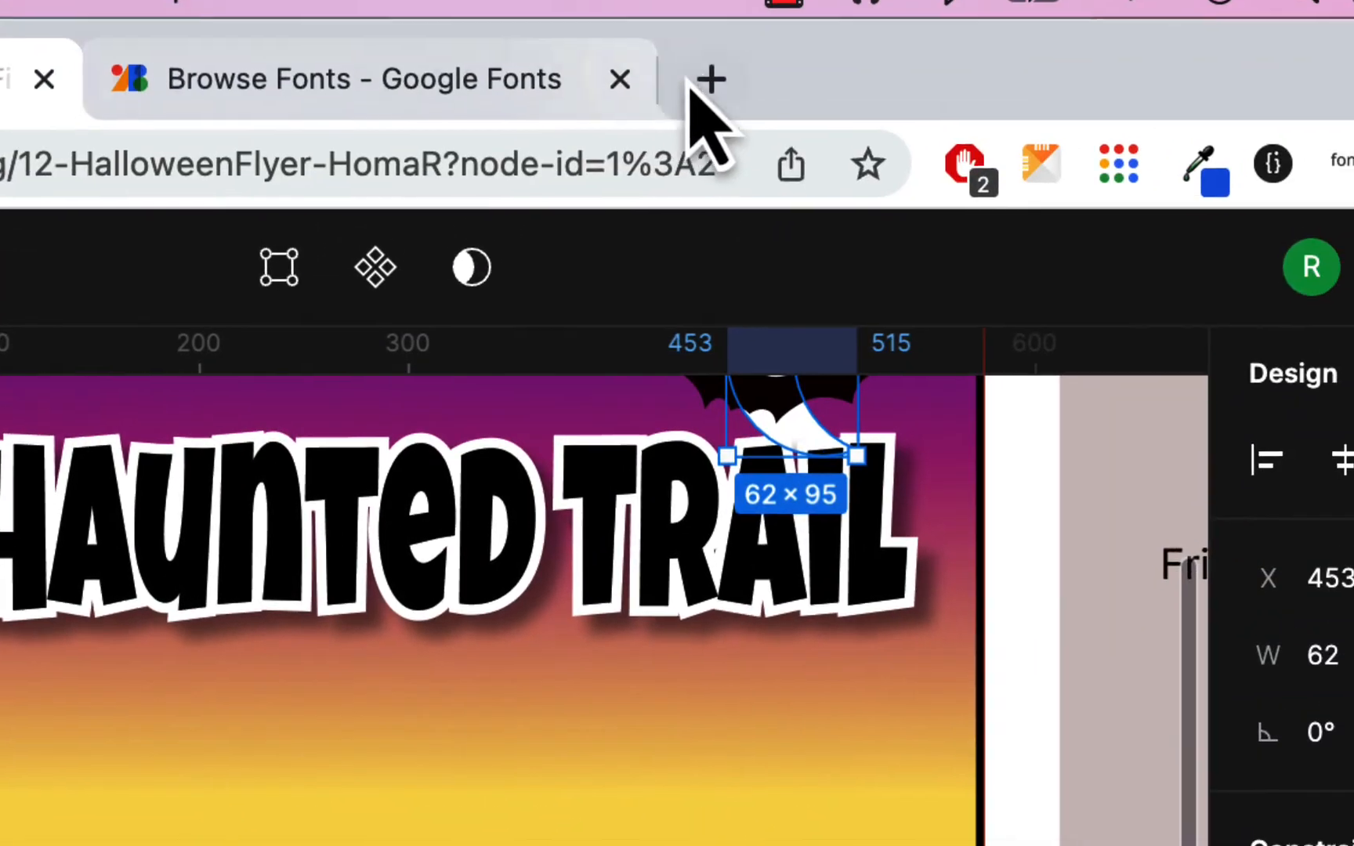
# - Search Google Images for 'creepy tree silhouette' in a new tab
pyautogui.click(705, 84)
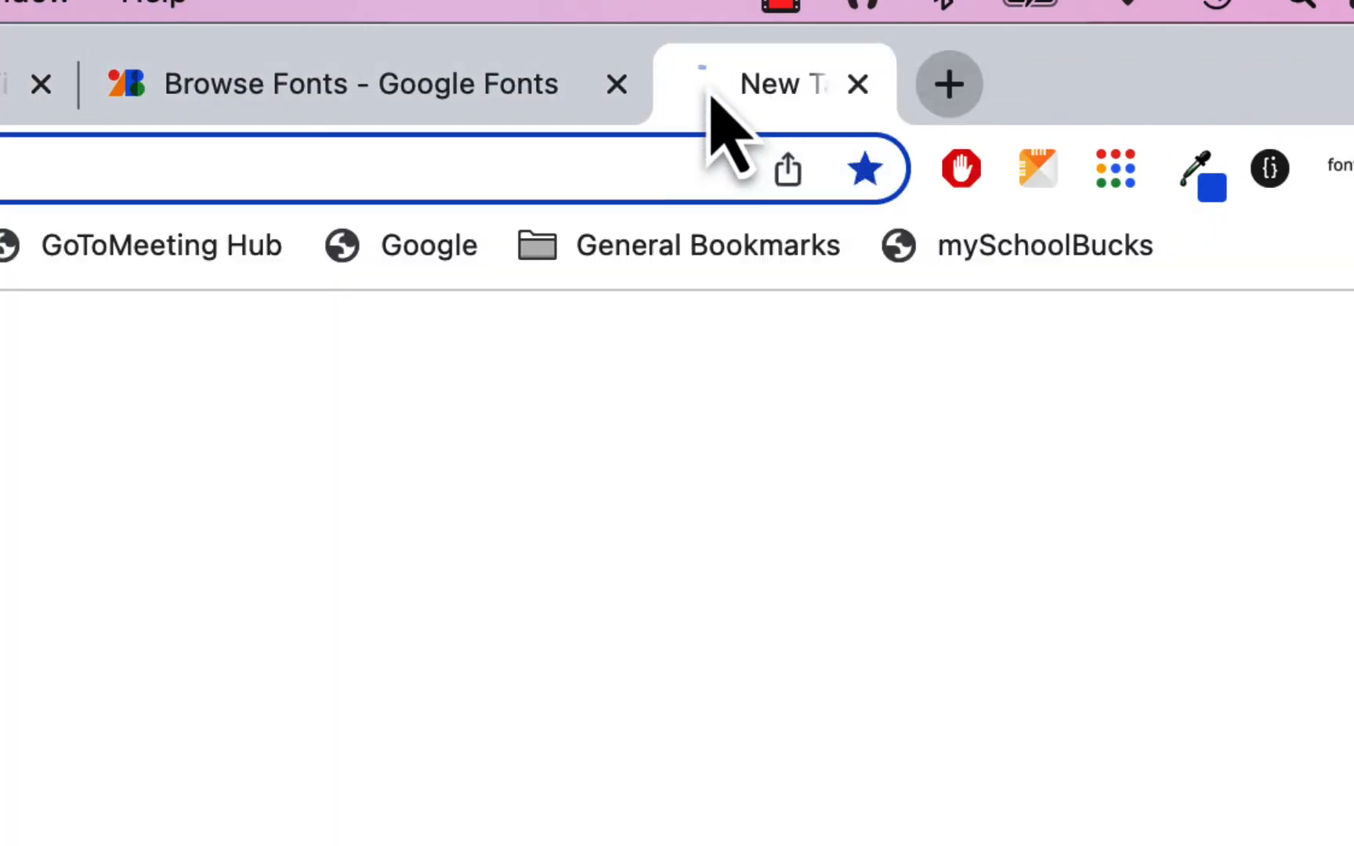
pyautogui.write('cree')
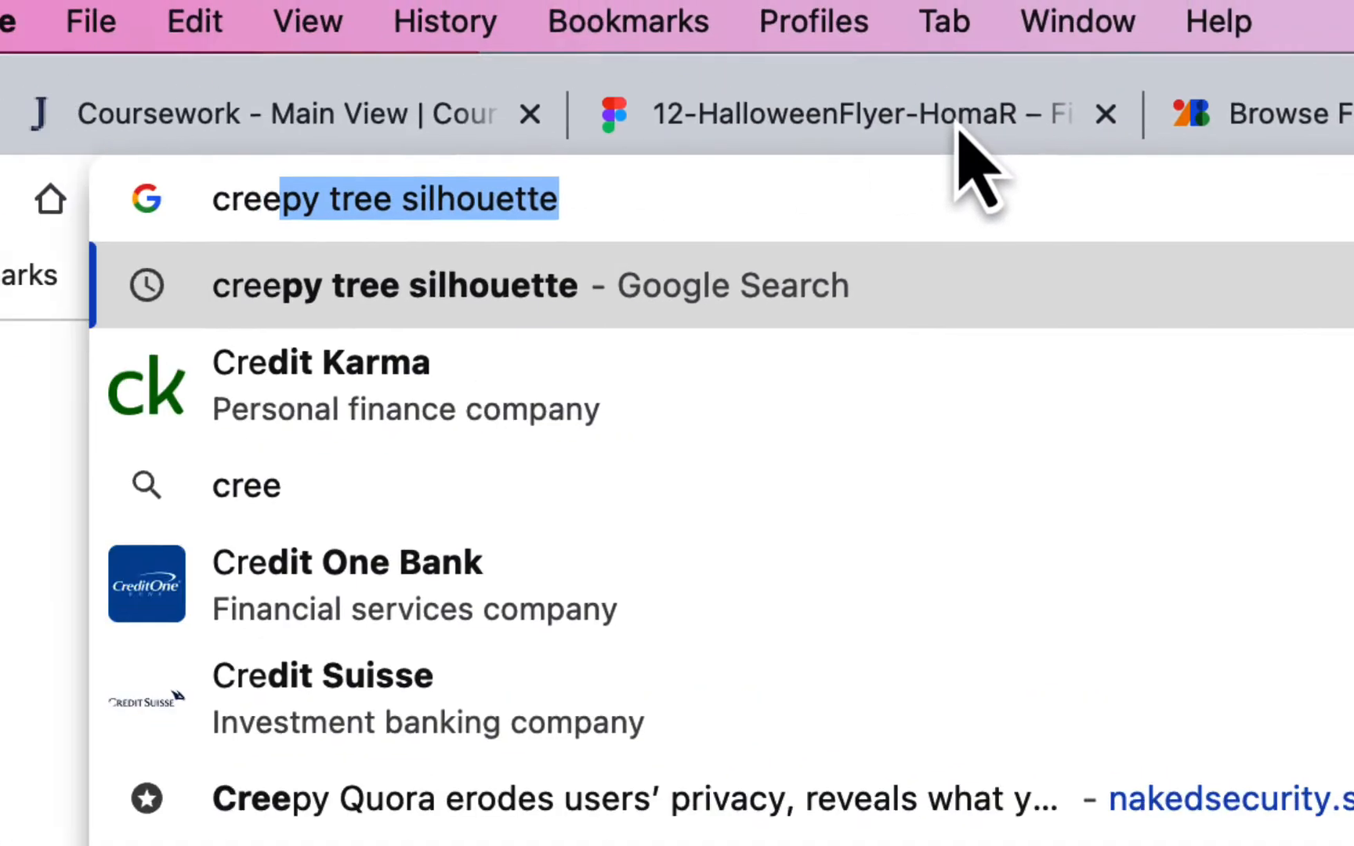
pyautogui.write('py')
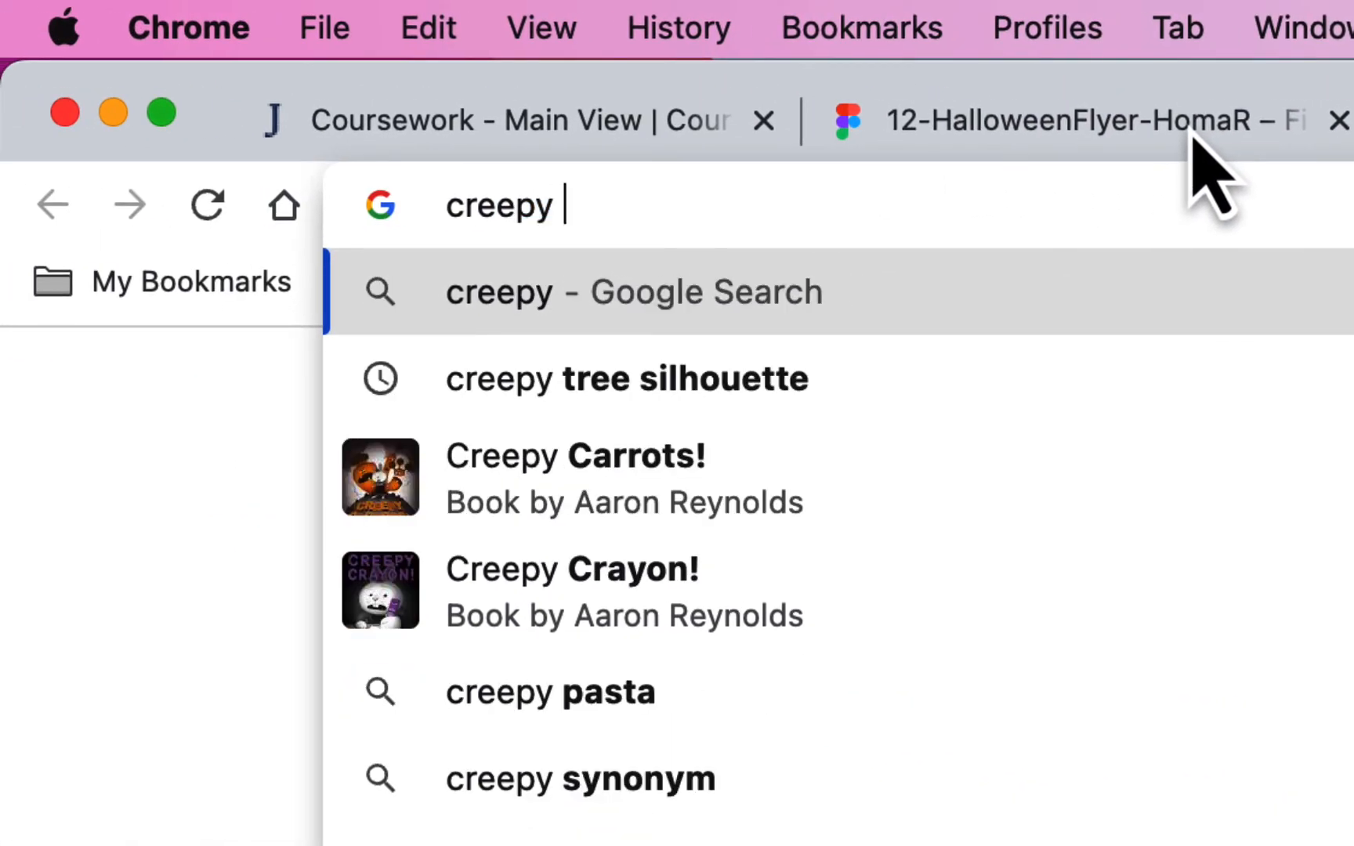
pyautogui.write(' tree')
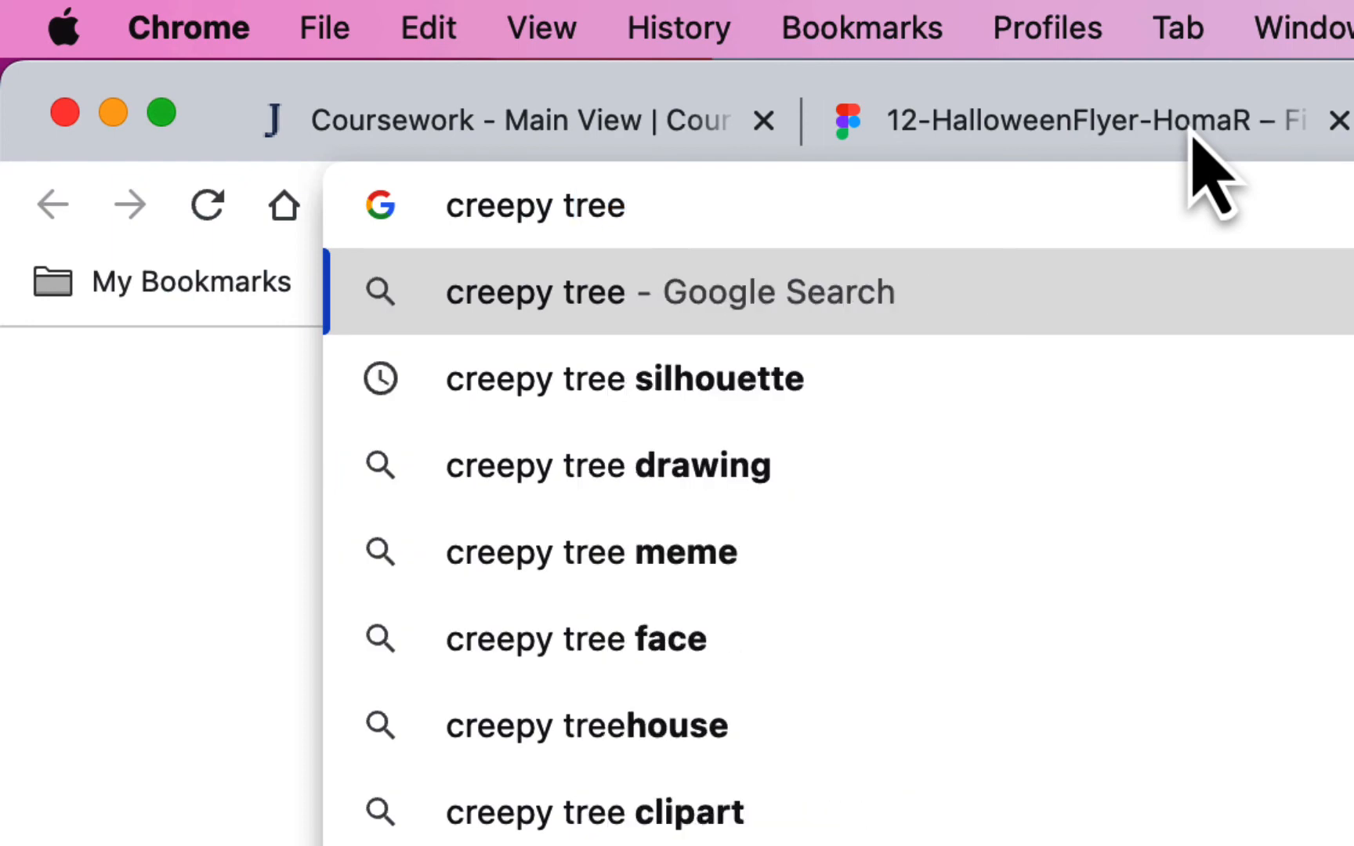
pyautogui.write(' silhouett')
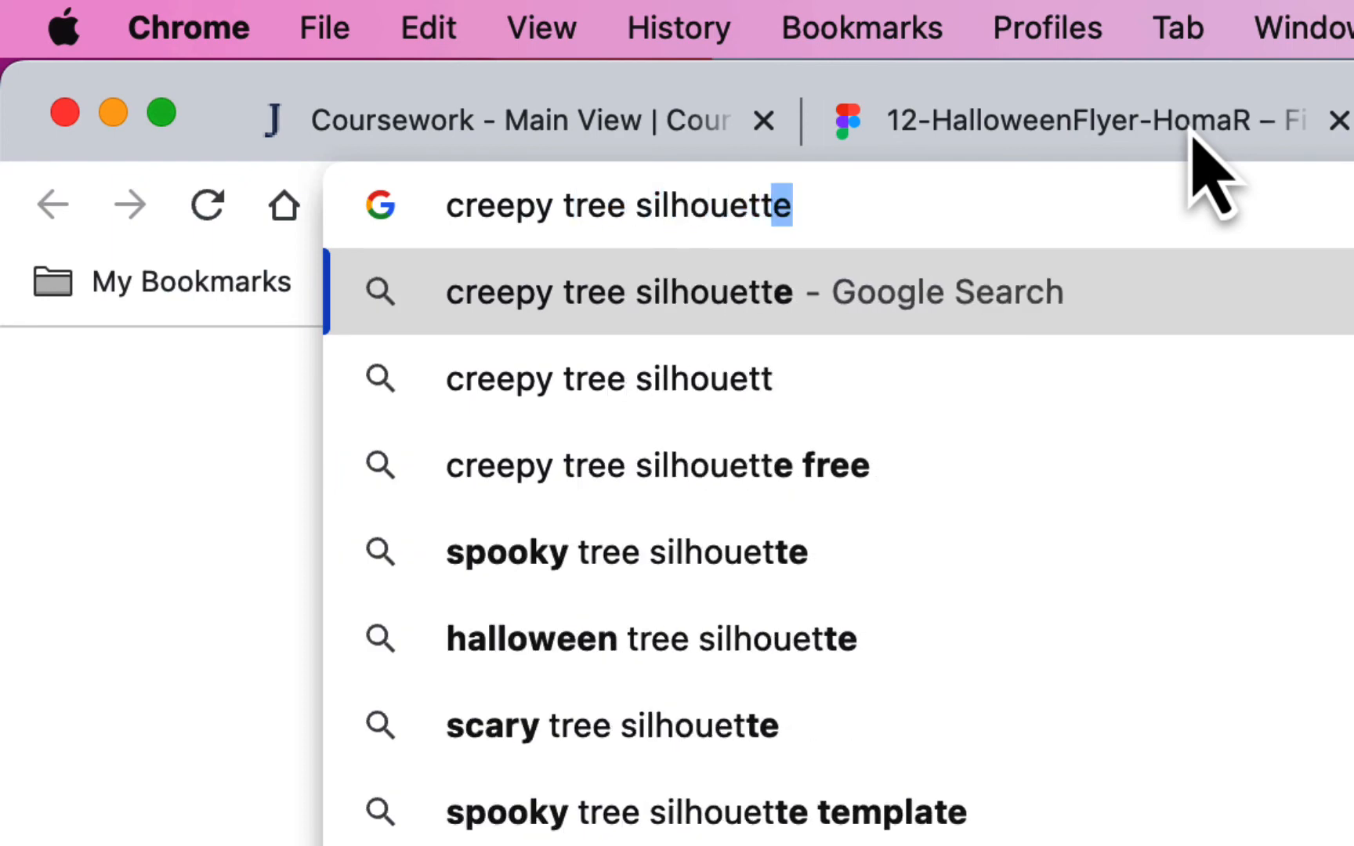
pyautogui.write('e')
pyautogui.press('Return')
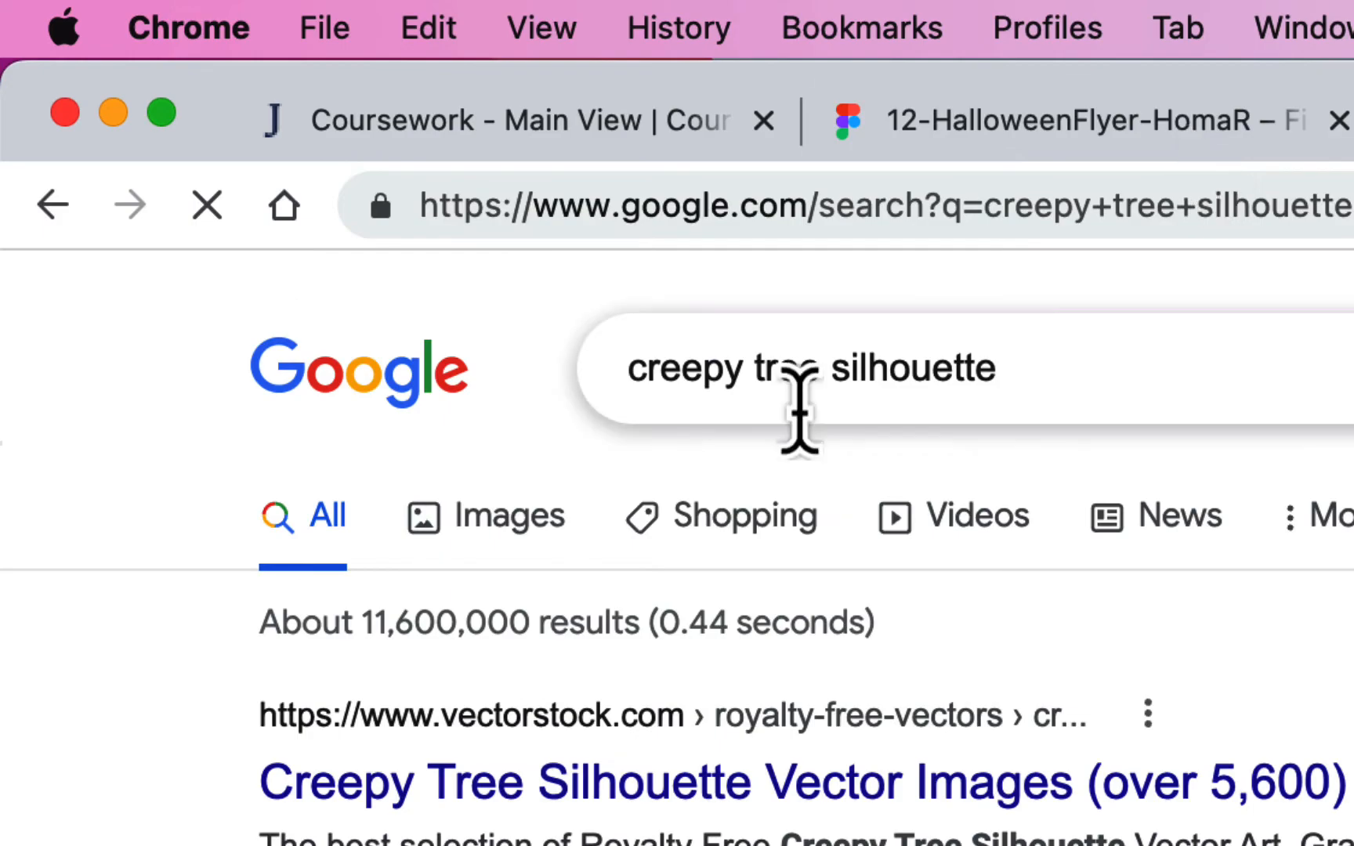
pyautogui.click(519, 521)
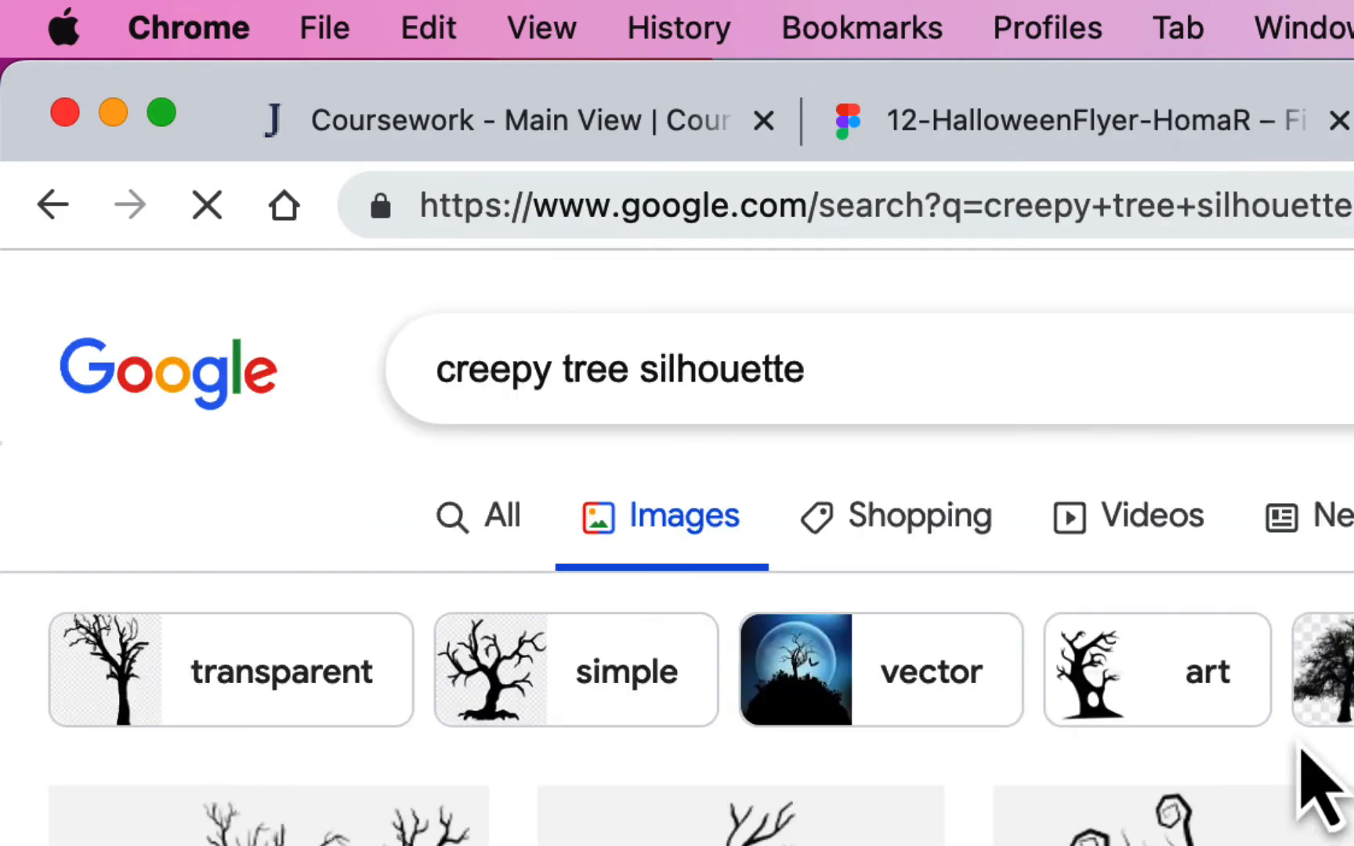
pyautogui.scroll(-10, 821, 459)
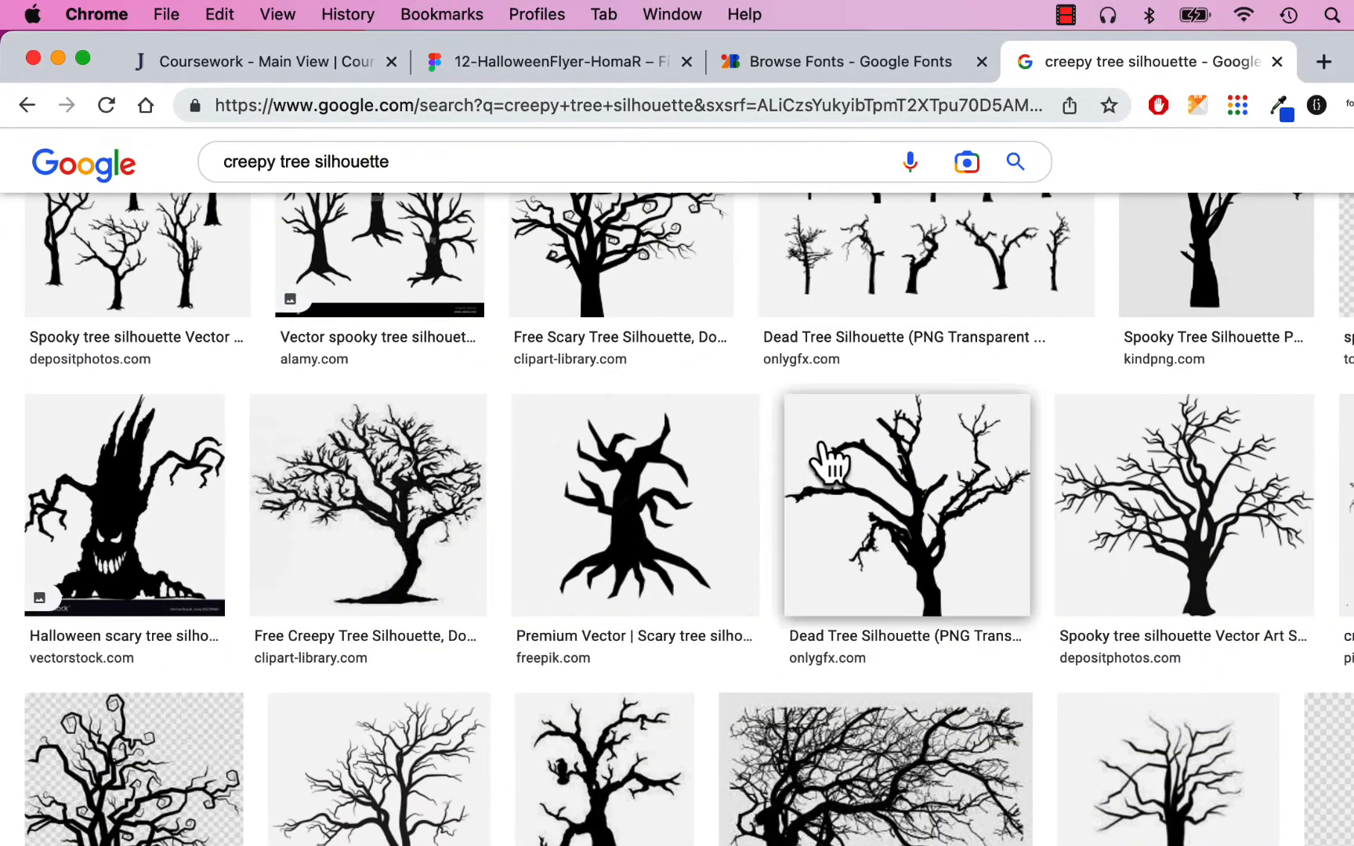
pyautogui.scroll(-5, 993, 468)
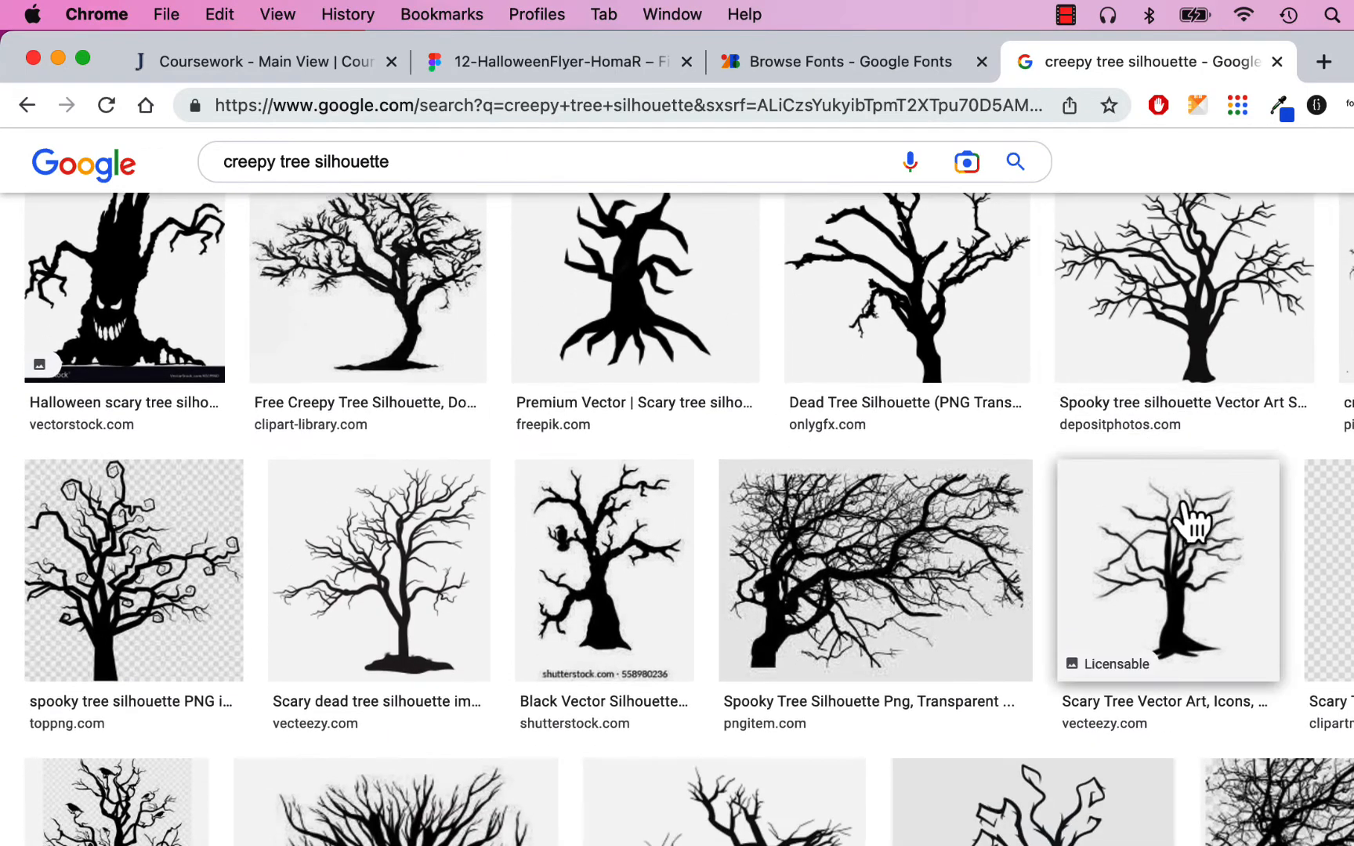
pyautogui.scroll(-1, 976, 533)
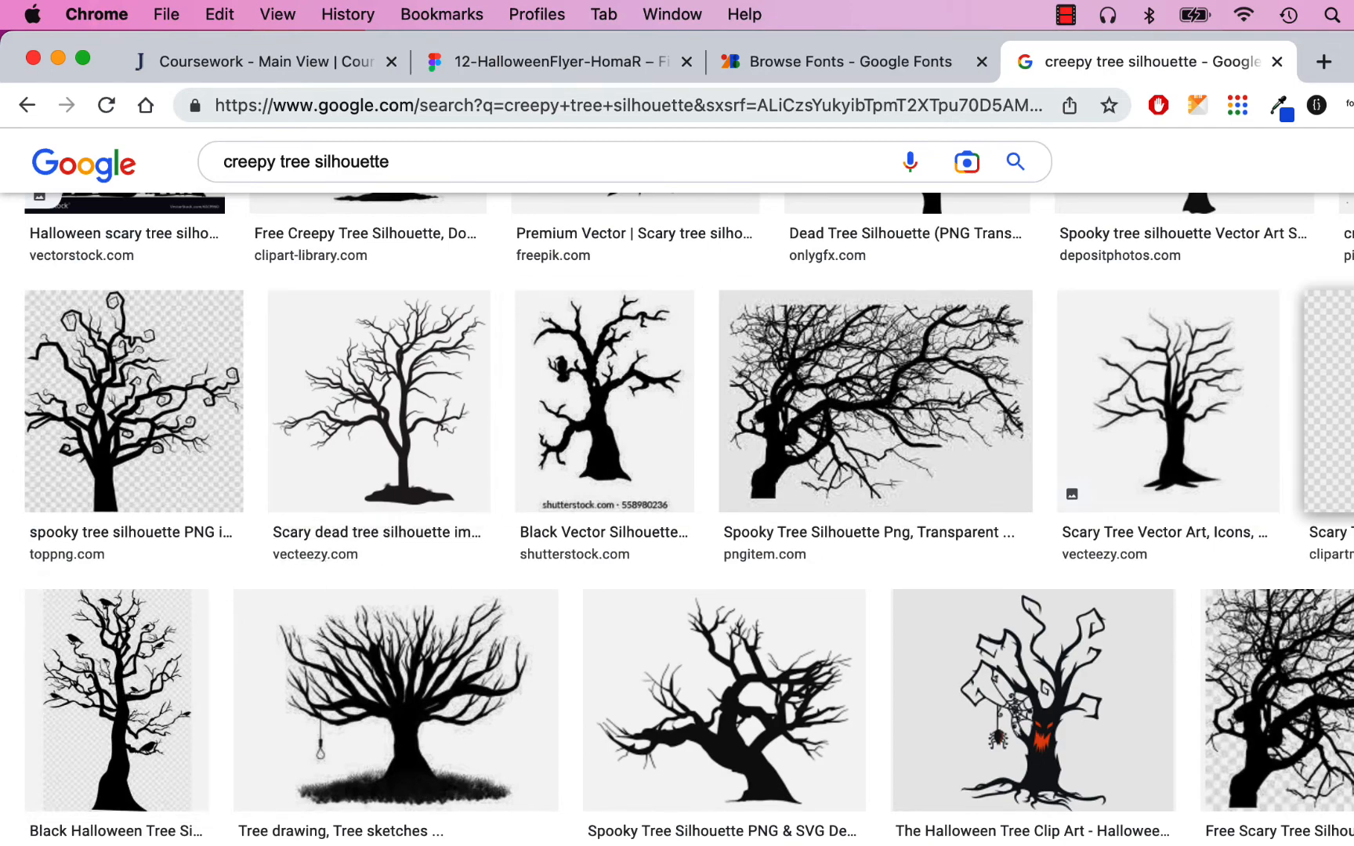
pyautogui.scroll(-8, 1195, 392)
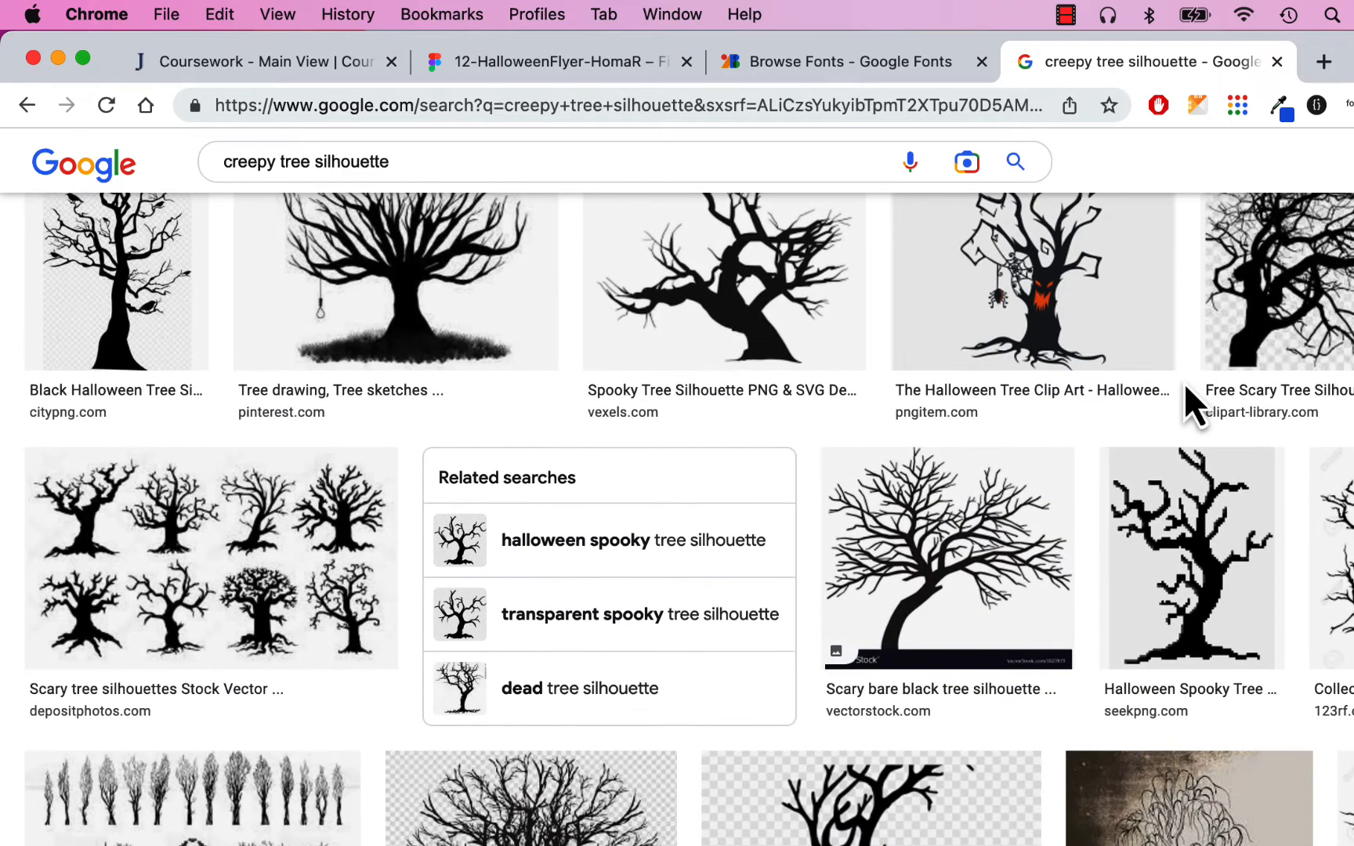
pyautogui.scroll(-5, 1186, 403)
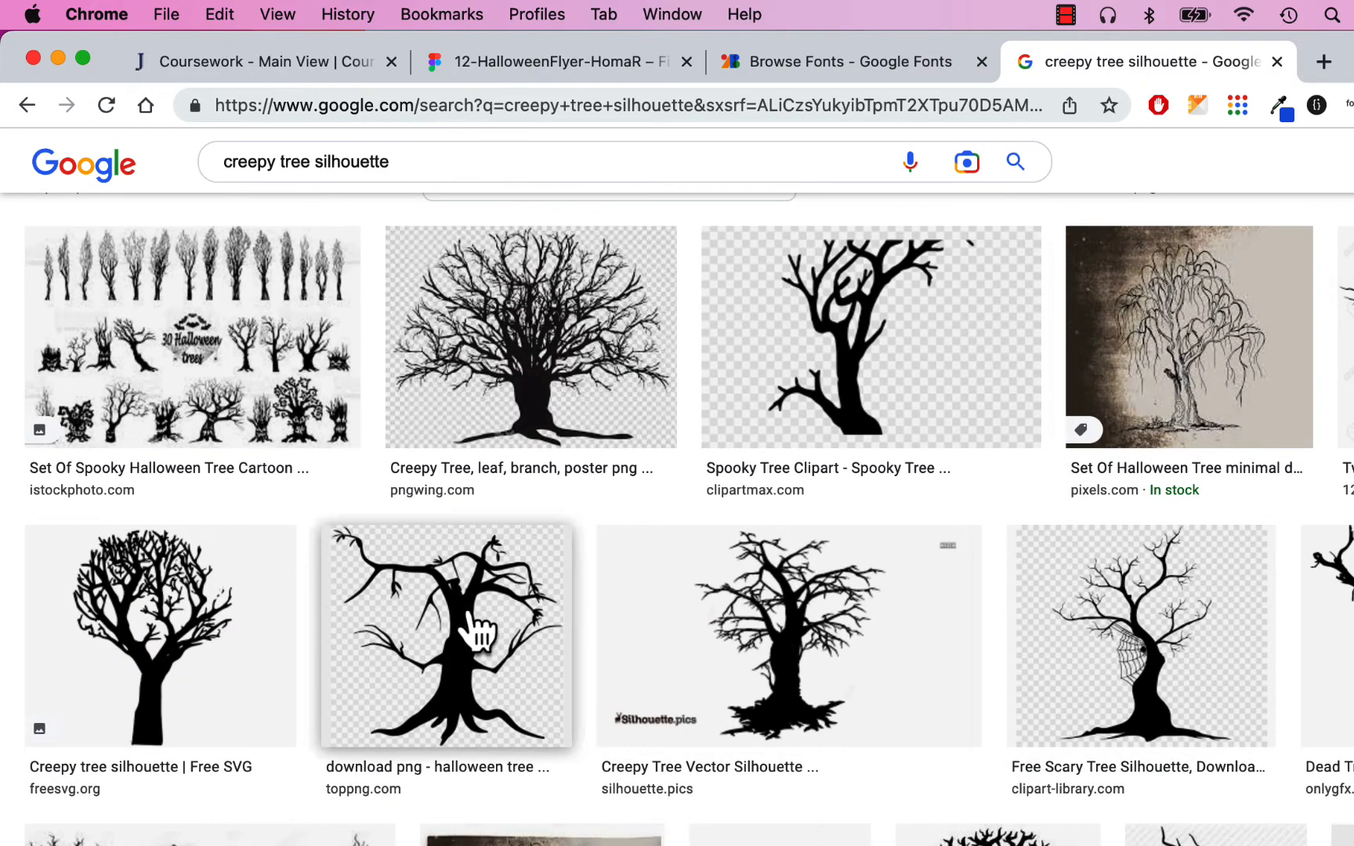
# - Copy the transparent toppng tree image from its preview
pyautogui.click(475, 632)
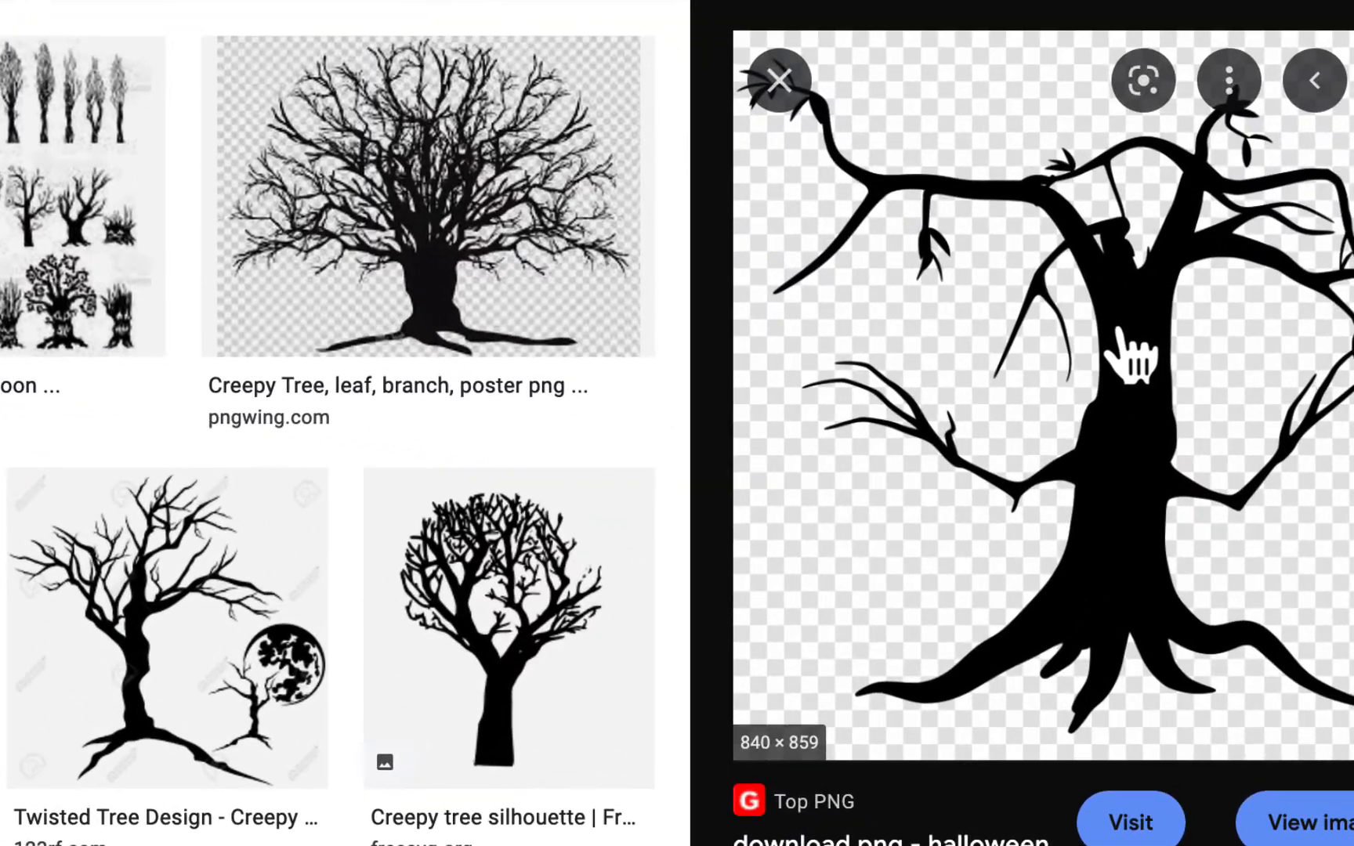
pyautogui.rightClick(1324, 415)
pyautogui.click(905, 715)
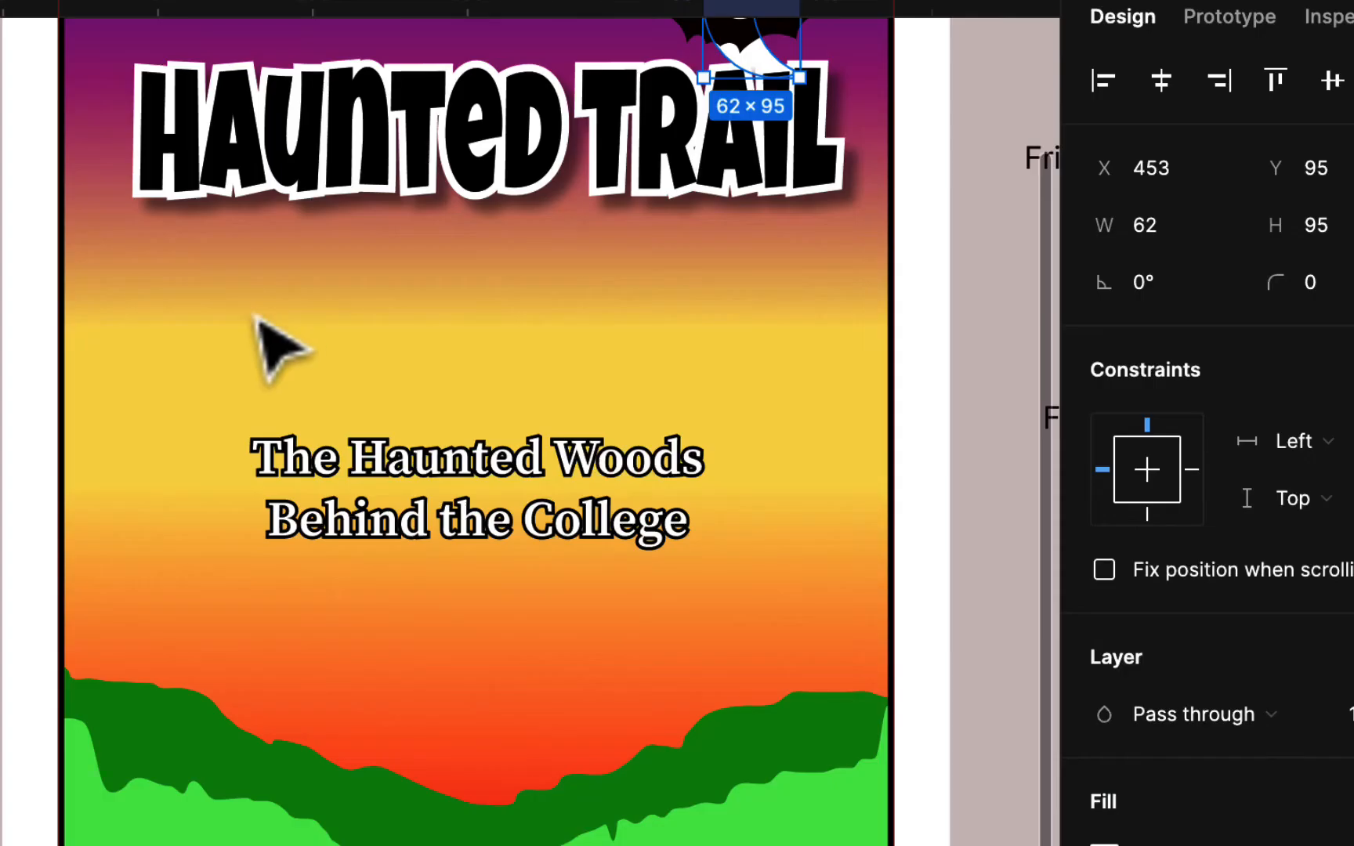
pyautogui.scroll(2, 474, 423)
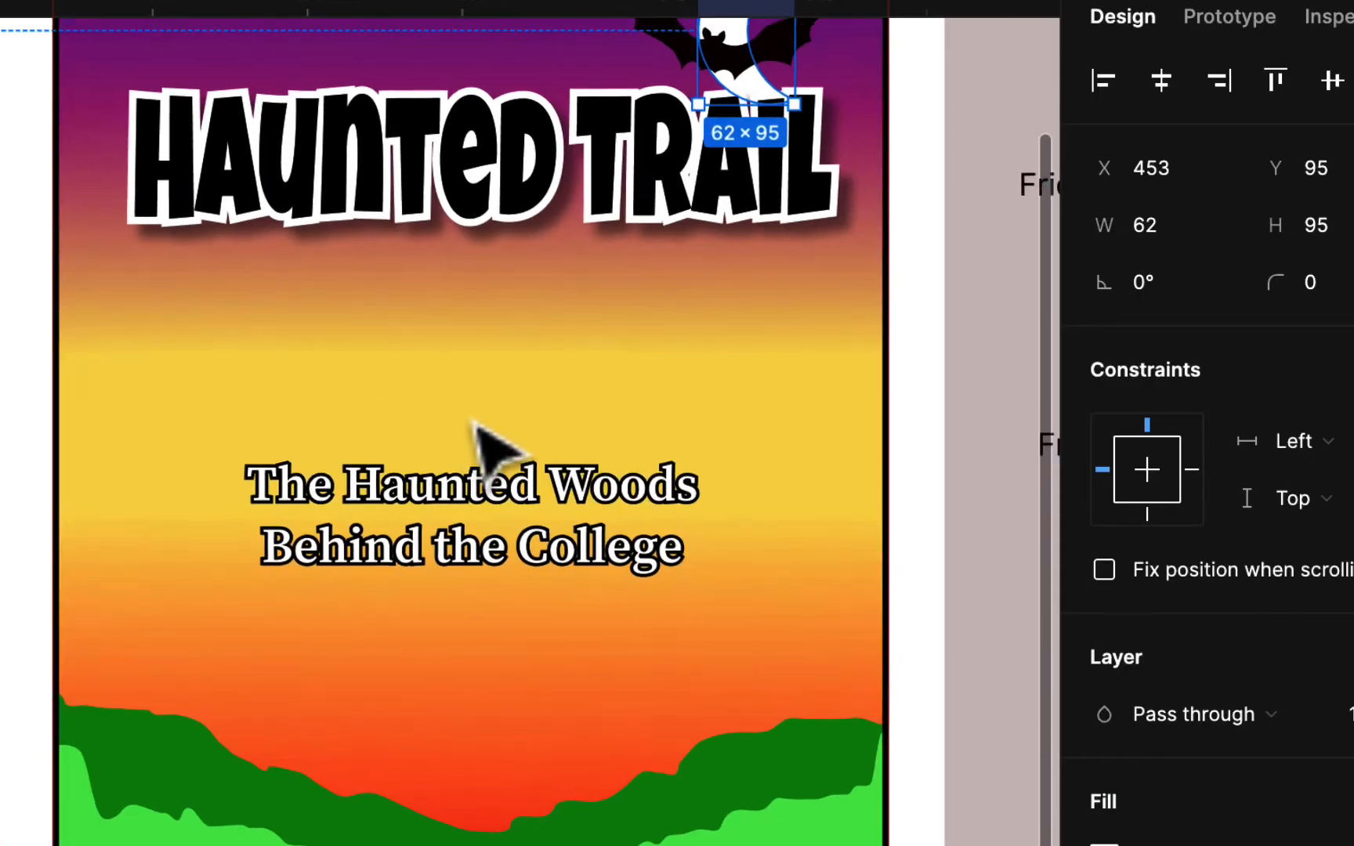
# - Undo the tree image fill on the moon, then paste the tree image onto the canvas
pyautogui.hscroll(6, 473, 423)
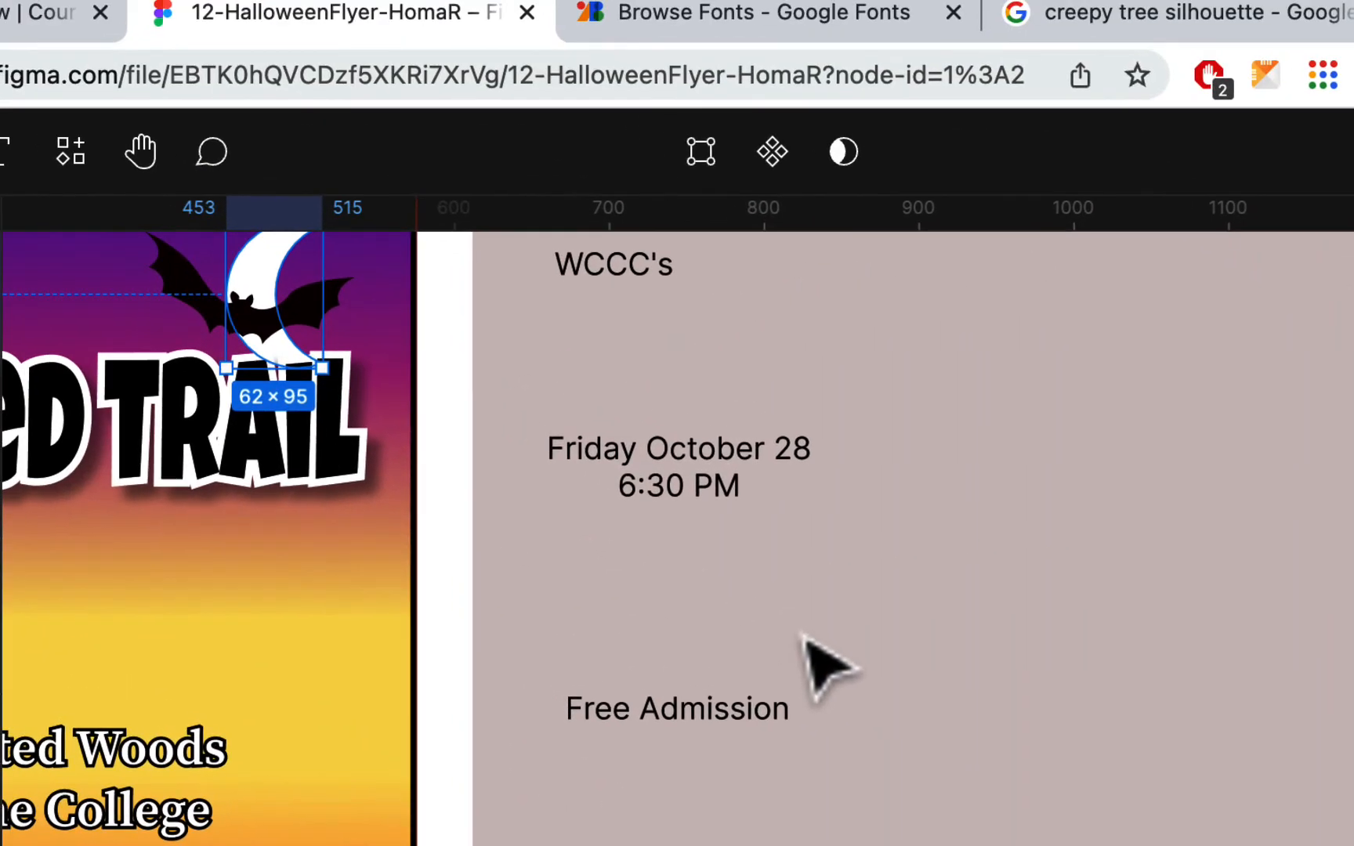
pyautogui.press('super+v')
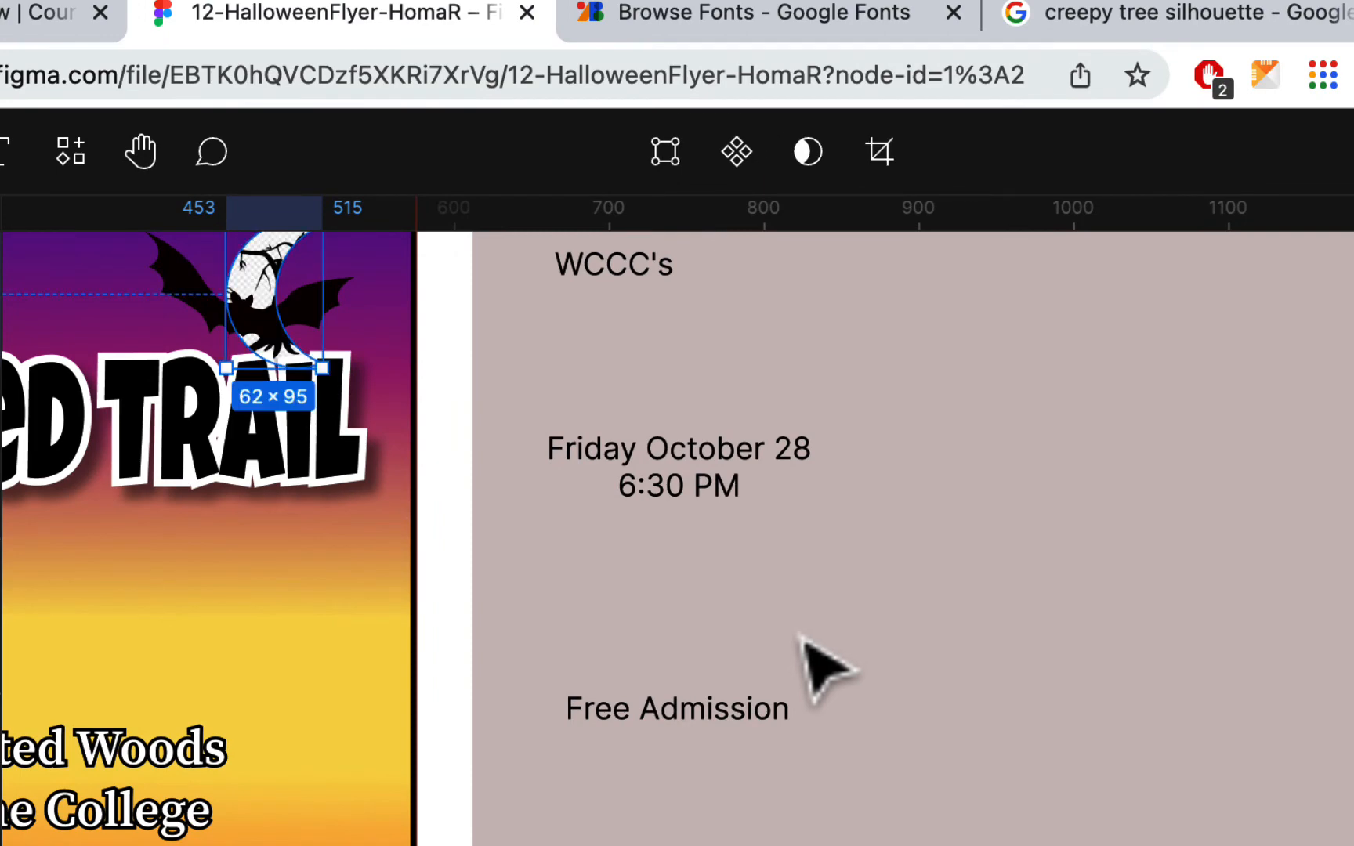
pyautogui.scroll(5, 762, 652)
pyautogui.hscroll(-3, 761, 651)
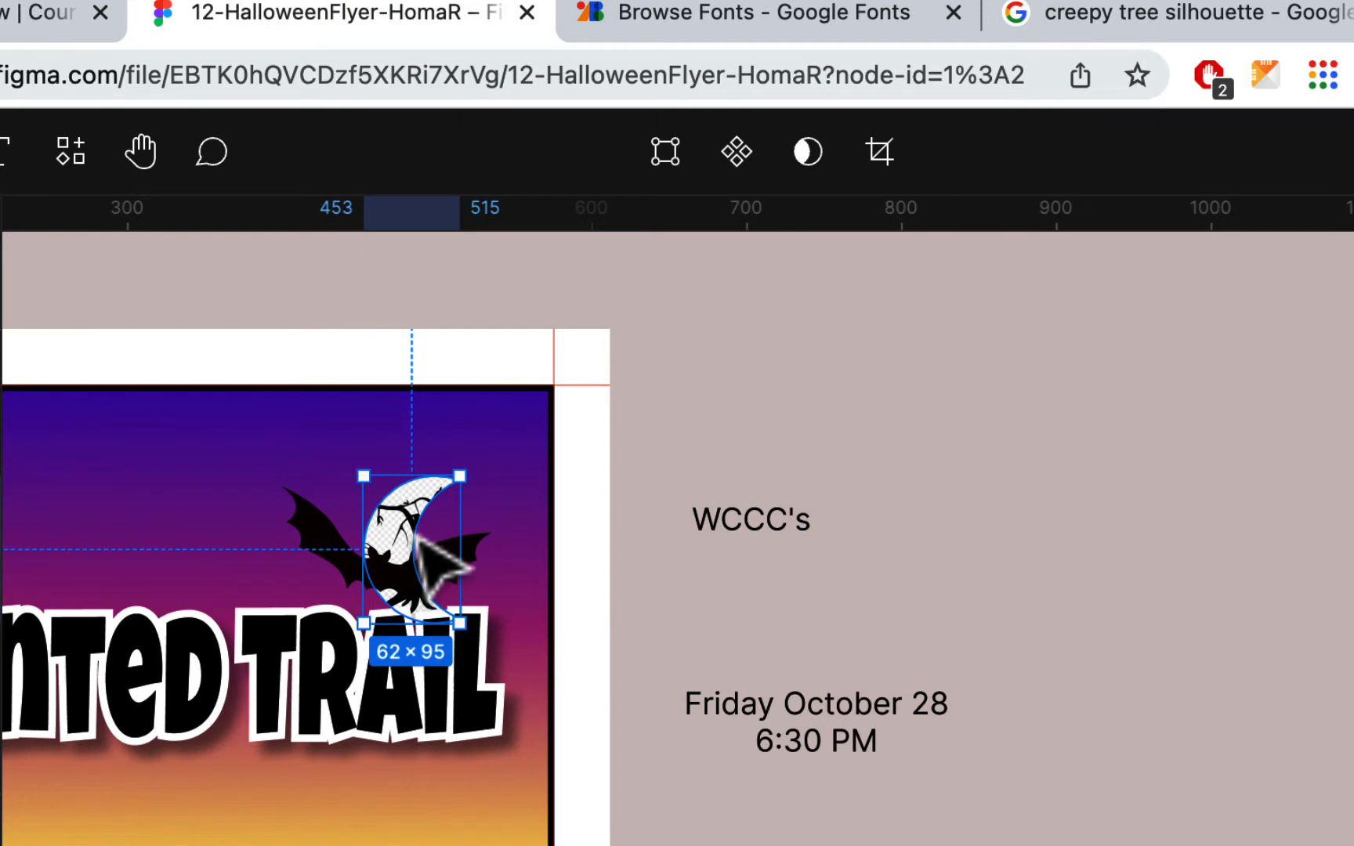
pyautogui.press('super+z')
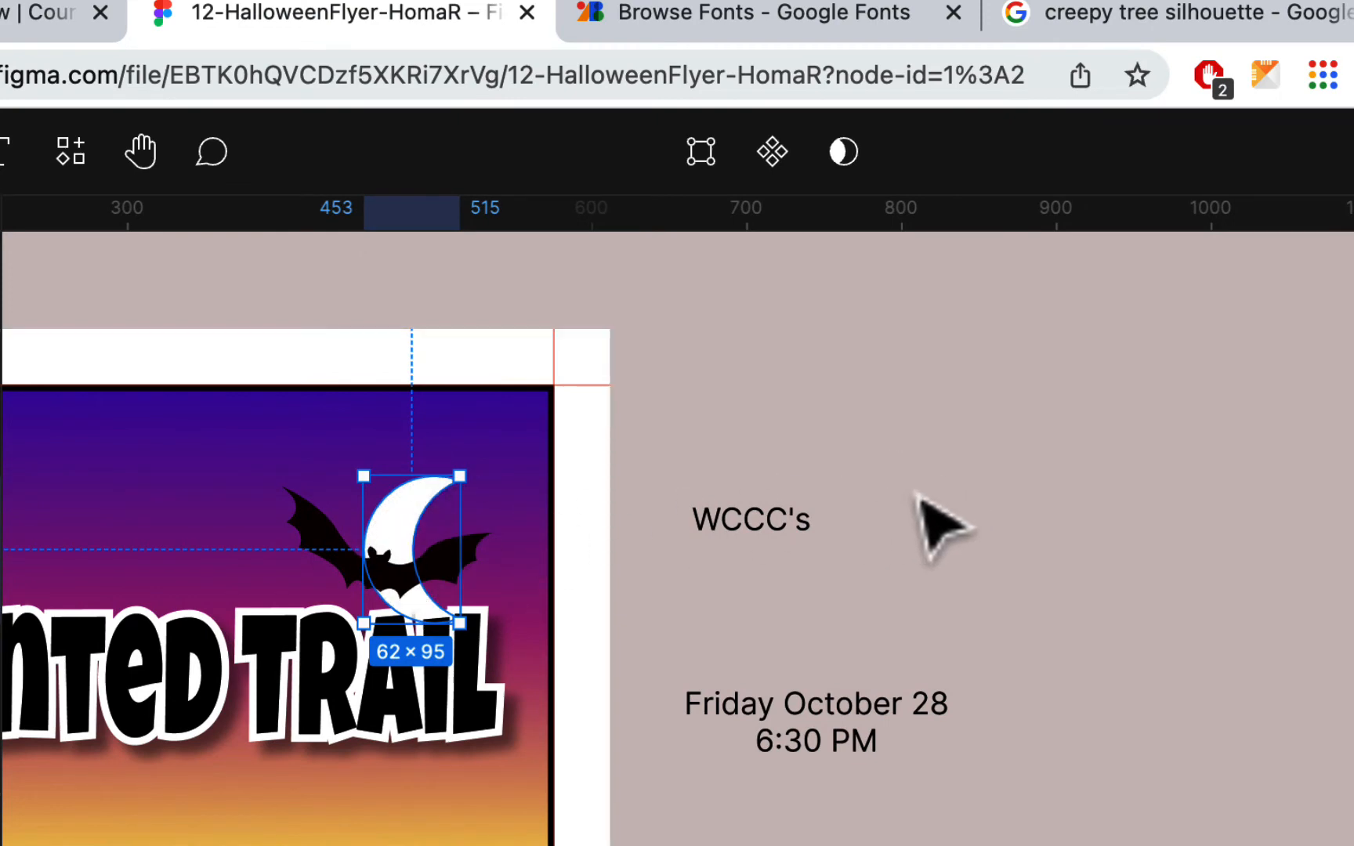
pyautogui.click(914, 443)
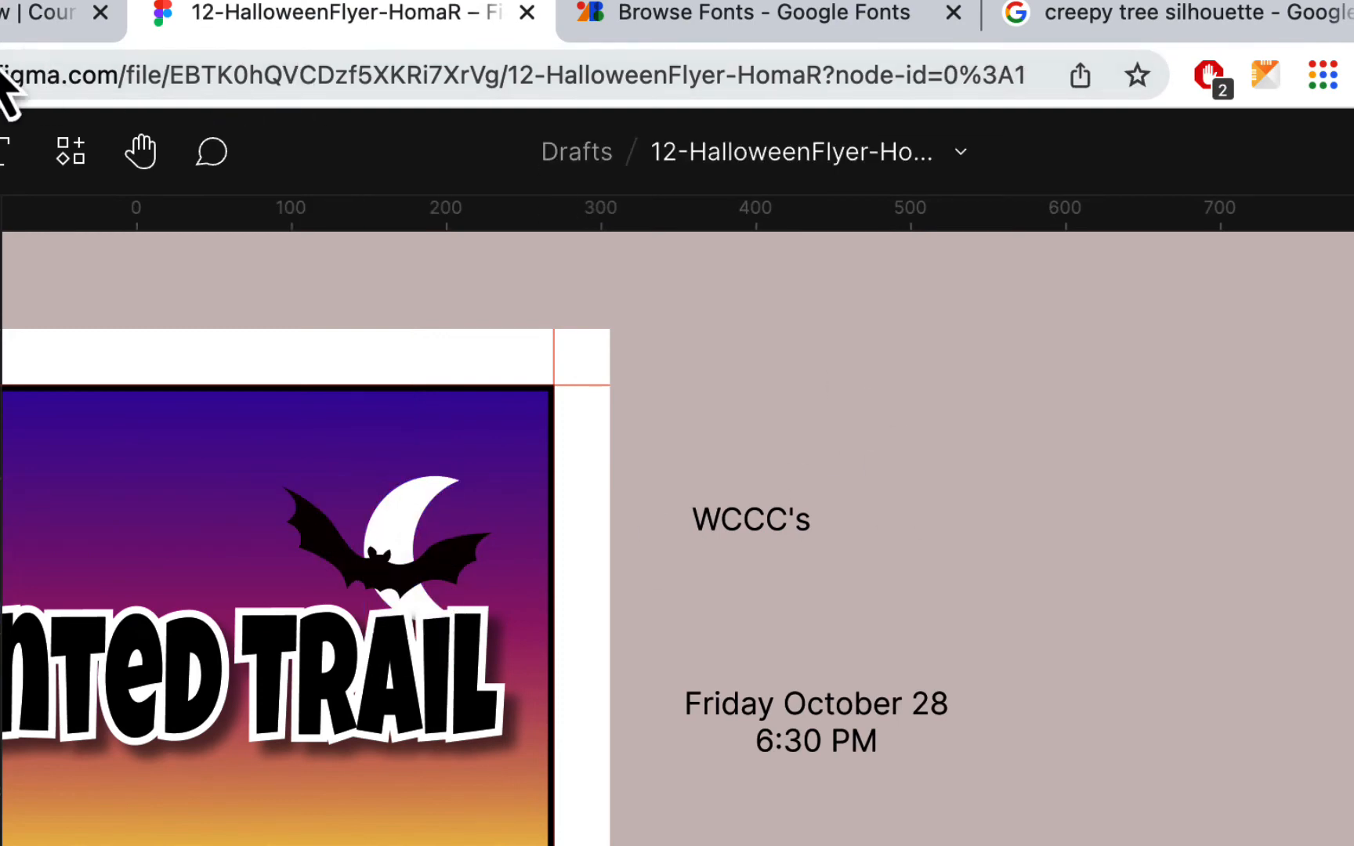
pyautogui.press('super+v')
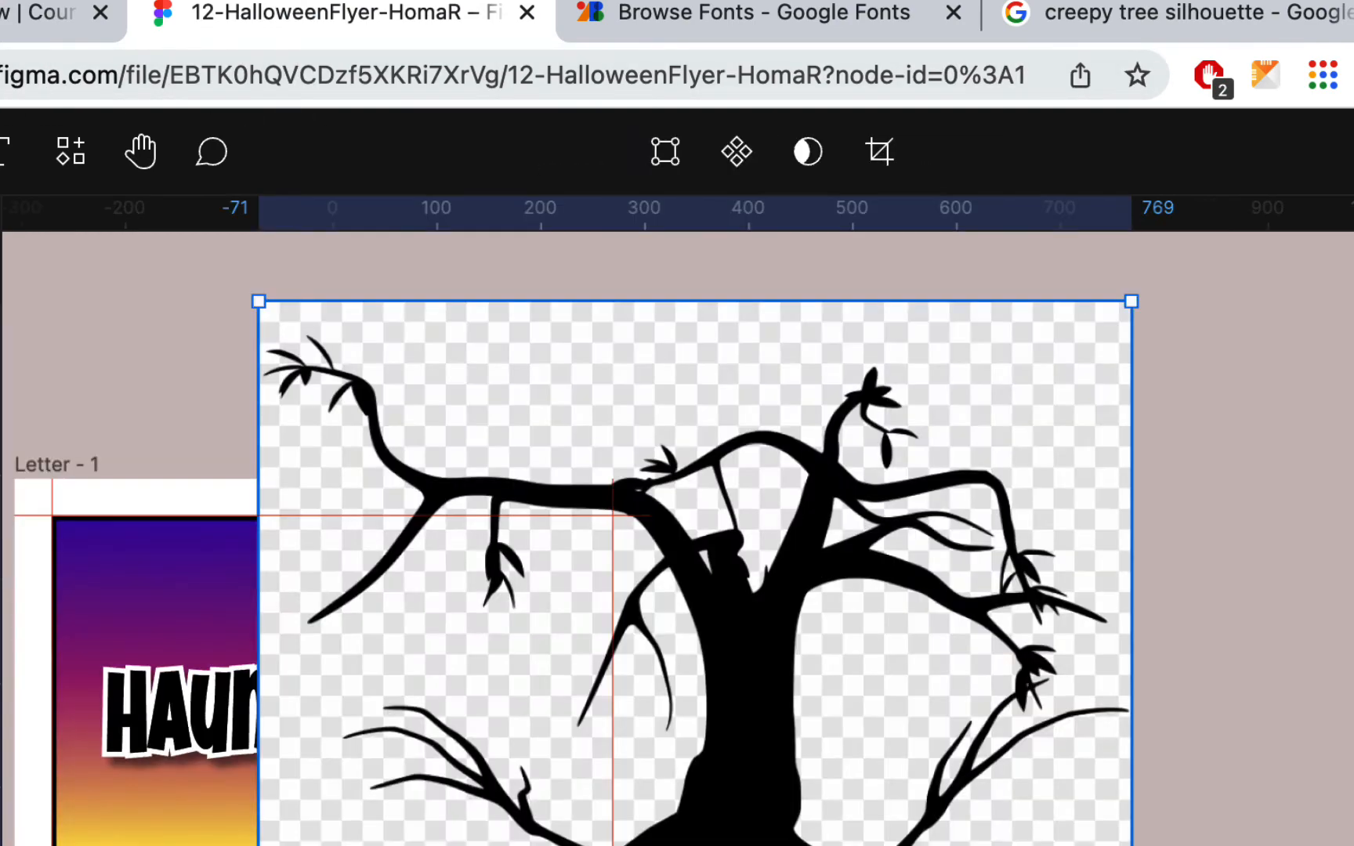
# - Trace the pasted tree image with the Image Tracer plugin and place the vector
pyautogui.moveTo(772, 676); pyautogui.dragTo(939, 676)
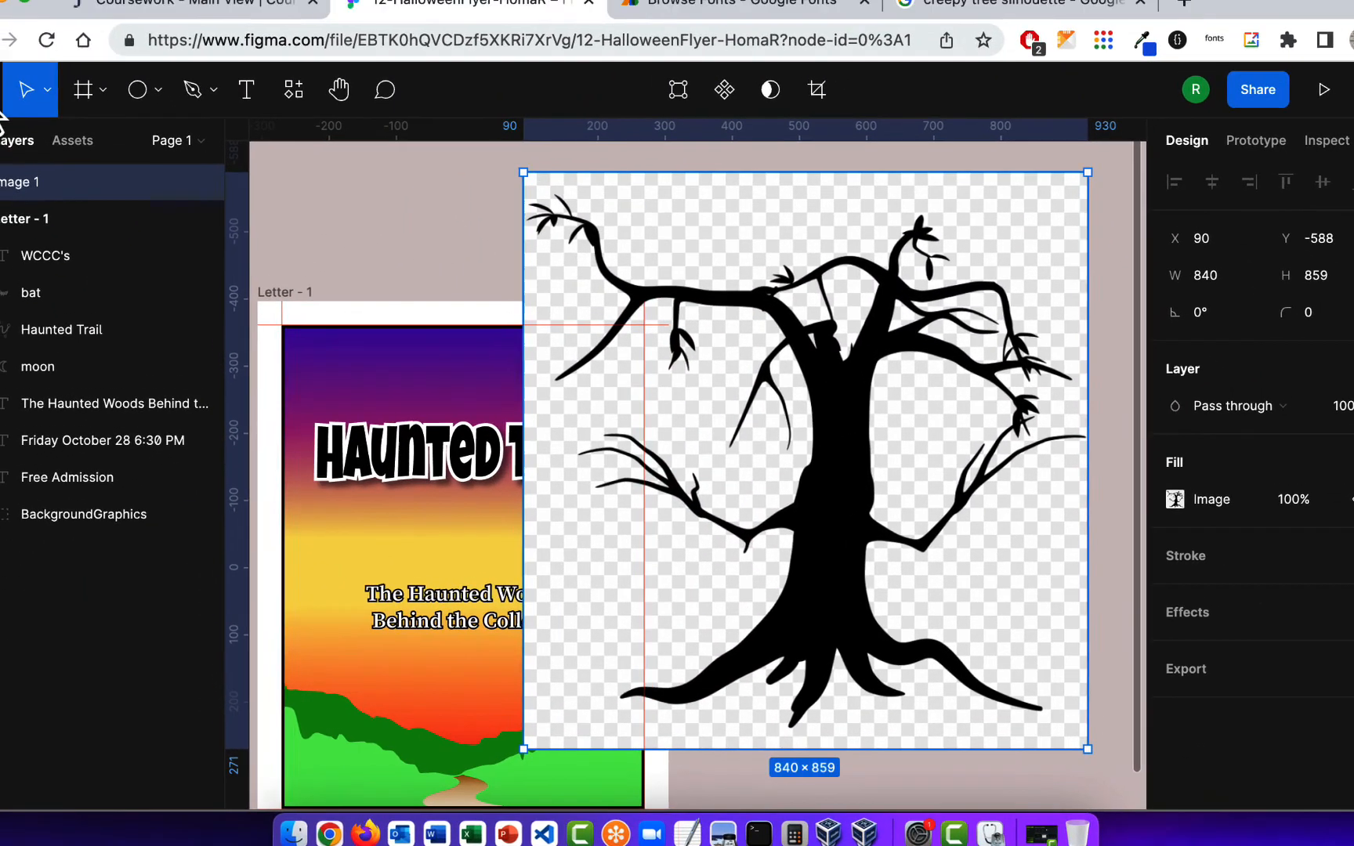
pyautogui.click(0, 70)
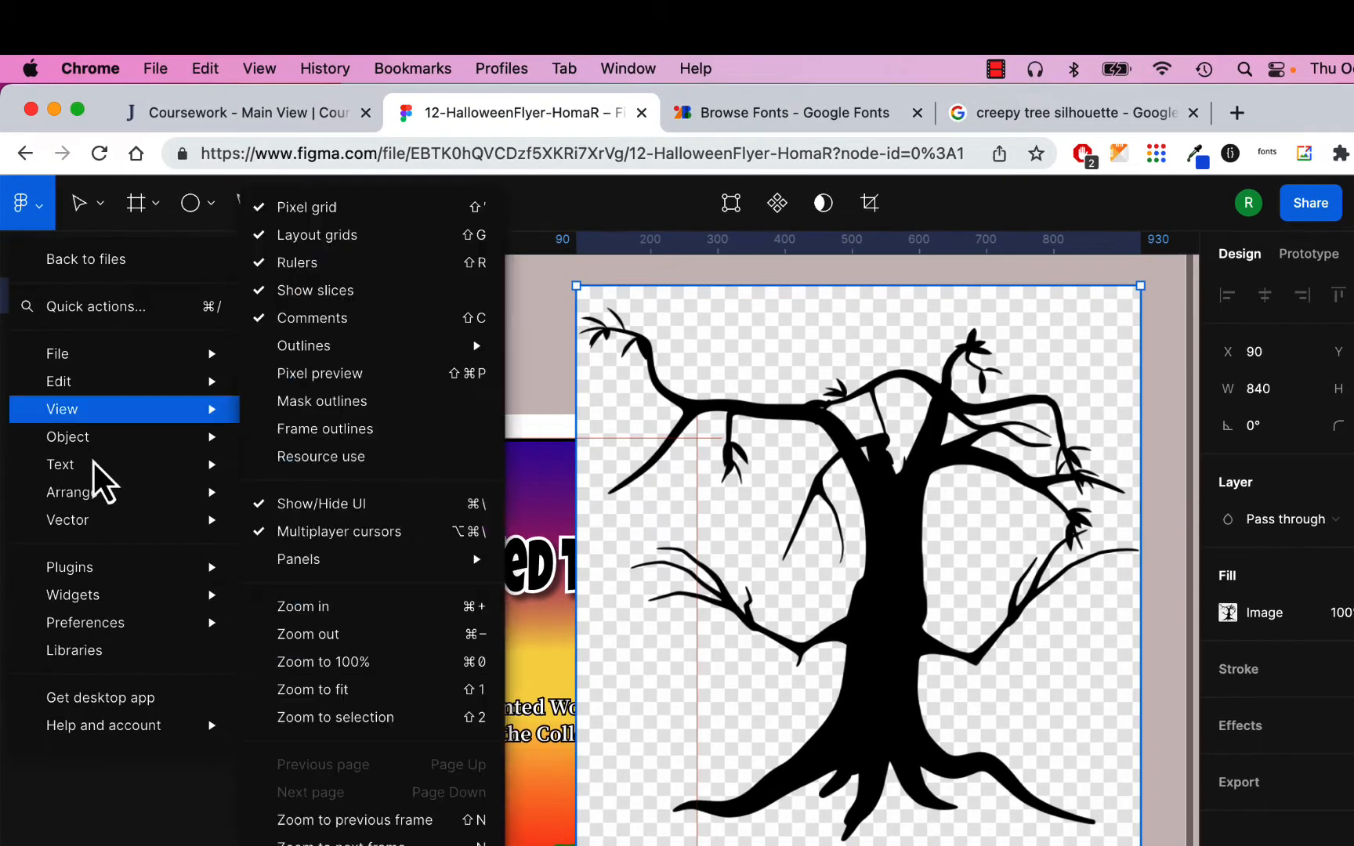
pyautogui.moveTo(31, 330)
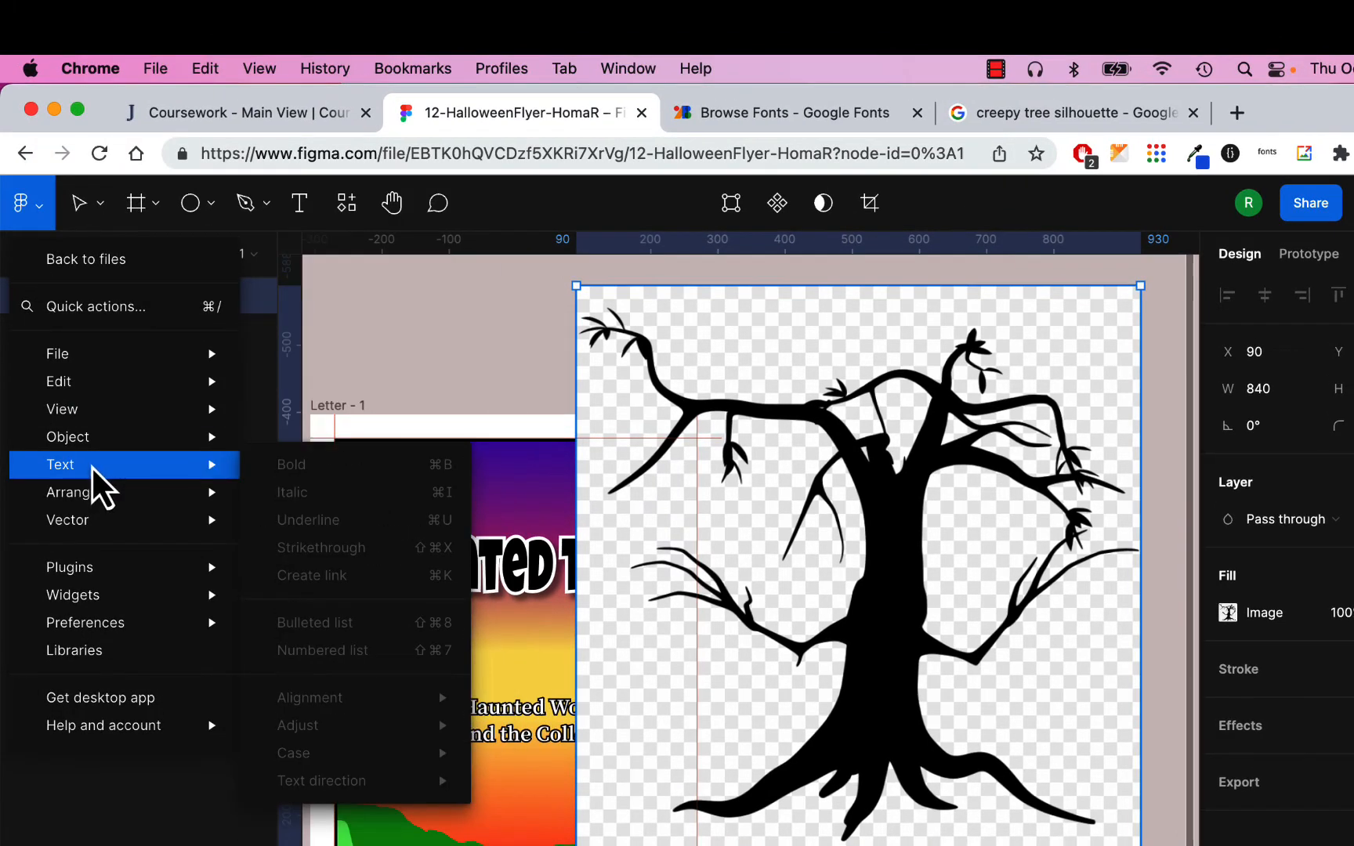
pyautogui.moveTo(94, 570)
pyautogui.click(329, 623)
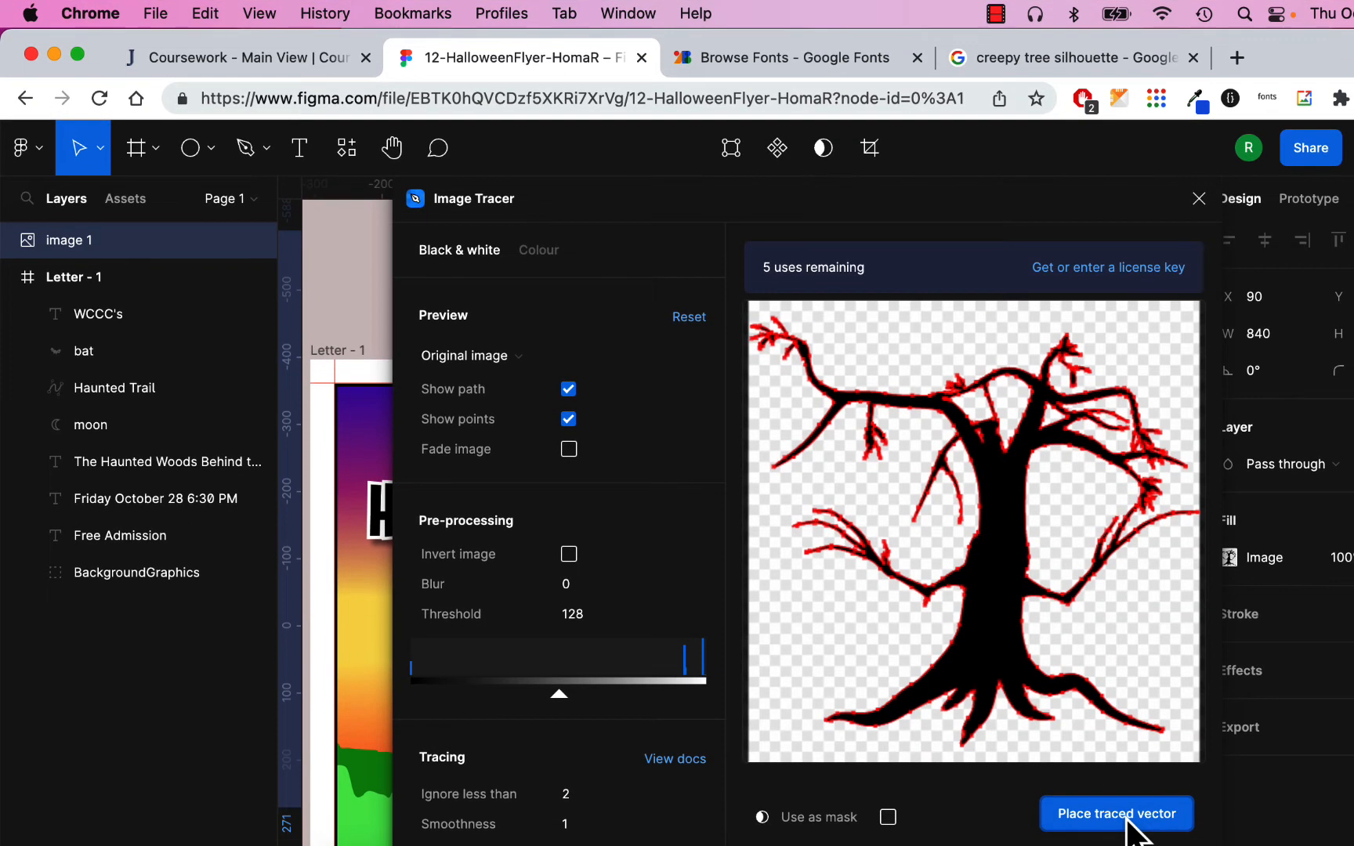
pyautogui.click(1116, 814)
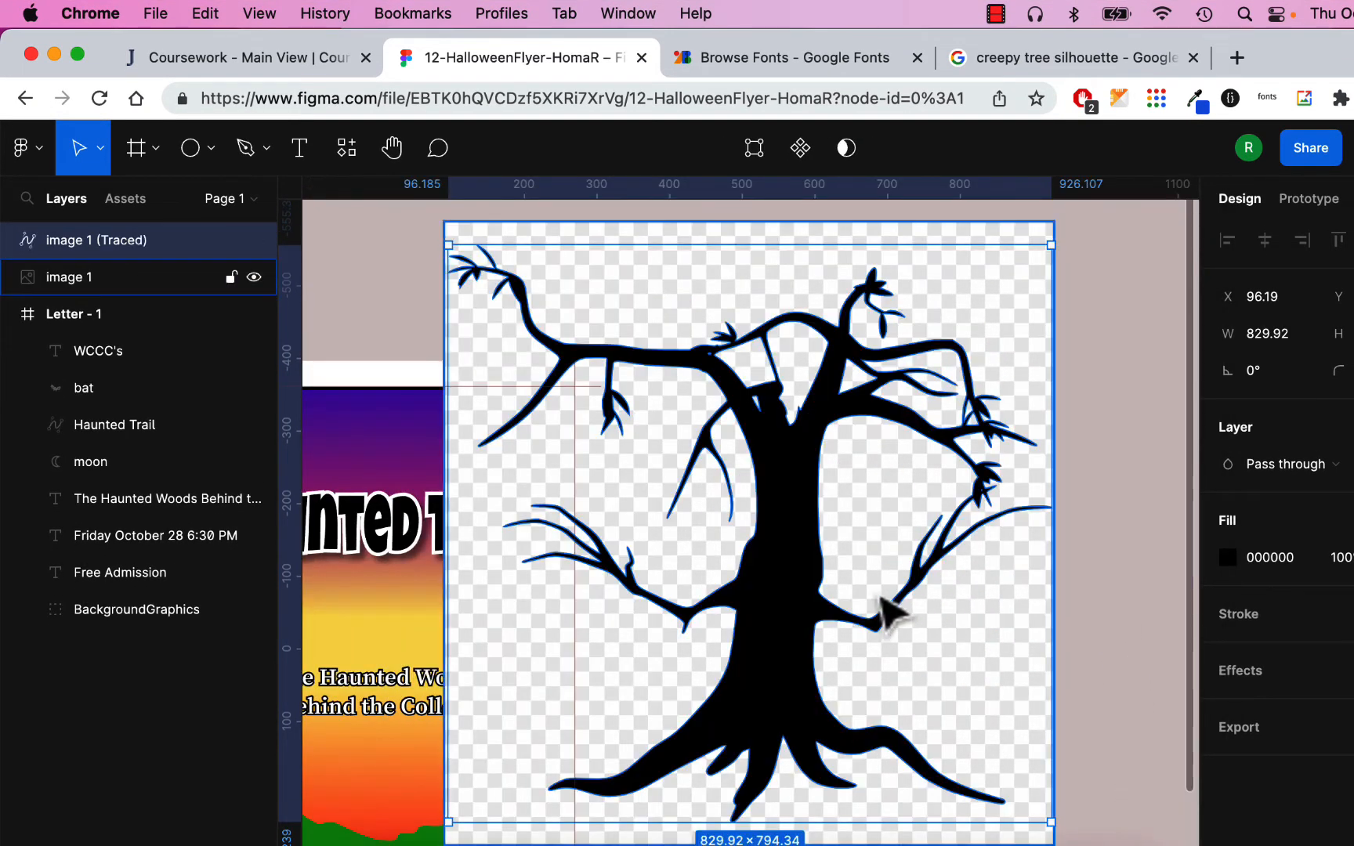
# - Delete the original tree image, keeping only the traced vector
pyautogui.moveTo(787, 556)
pyautogui.mouseDown()
pyautogui.moveTo(898, 583)
pyautogui.moveTo(889, 564)
pyautogui.mouseUp()
pyautogui.click(507, 363)
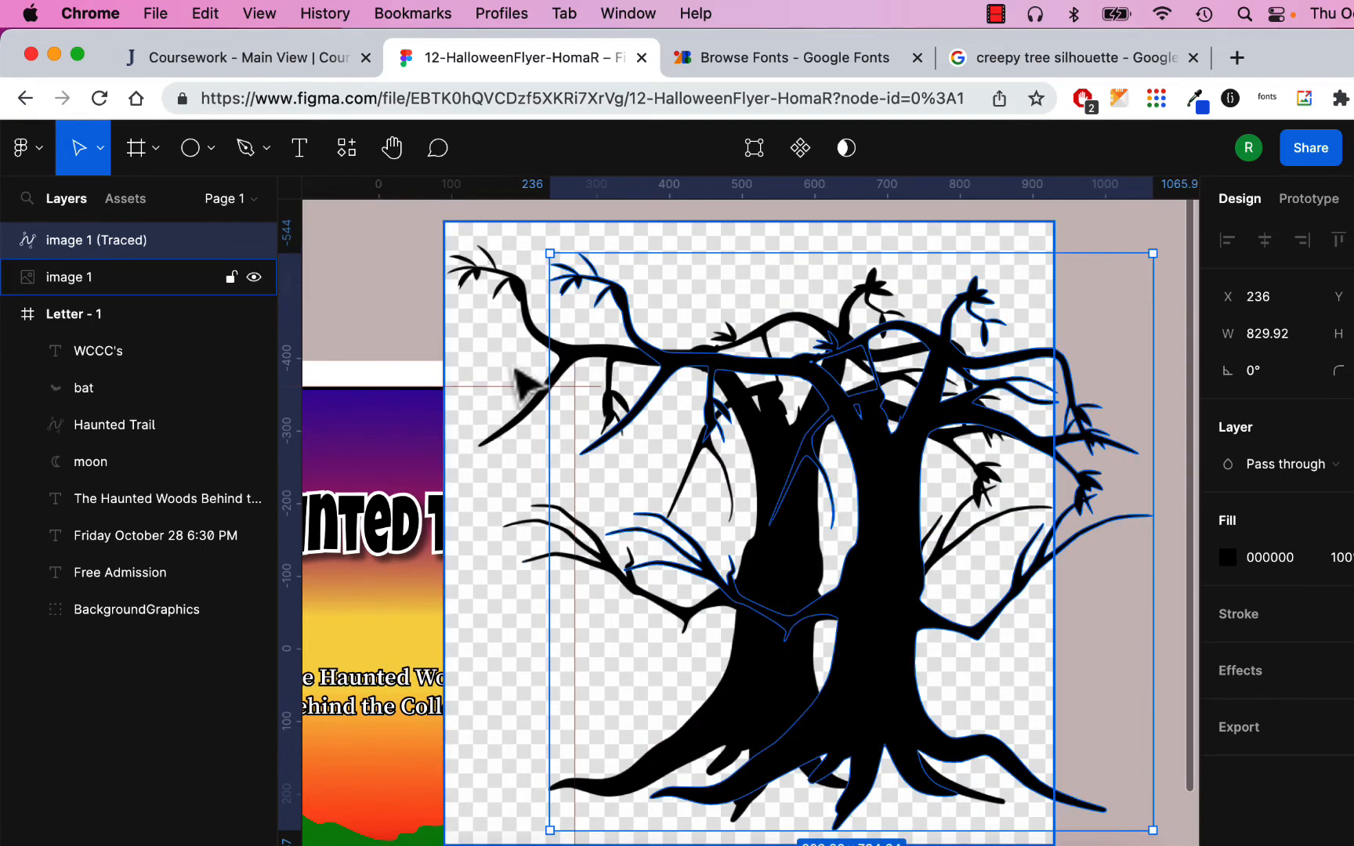
pyautogui.press('Delete')
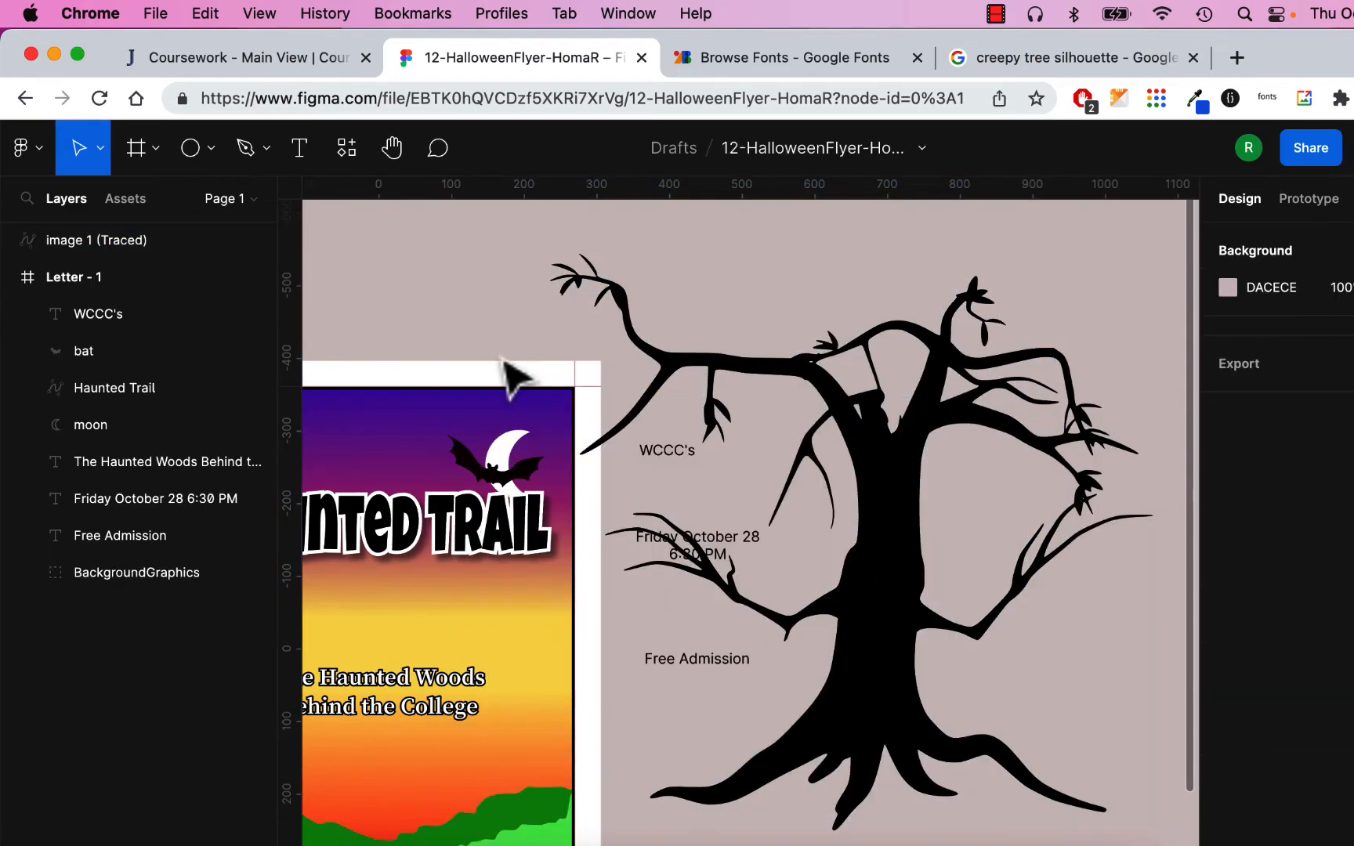
# - Scale the traced tree to 445×413 and place it over the flyer's lower right
pyautogui.click(916, 447)
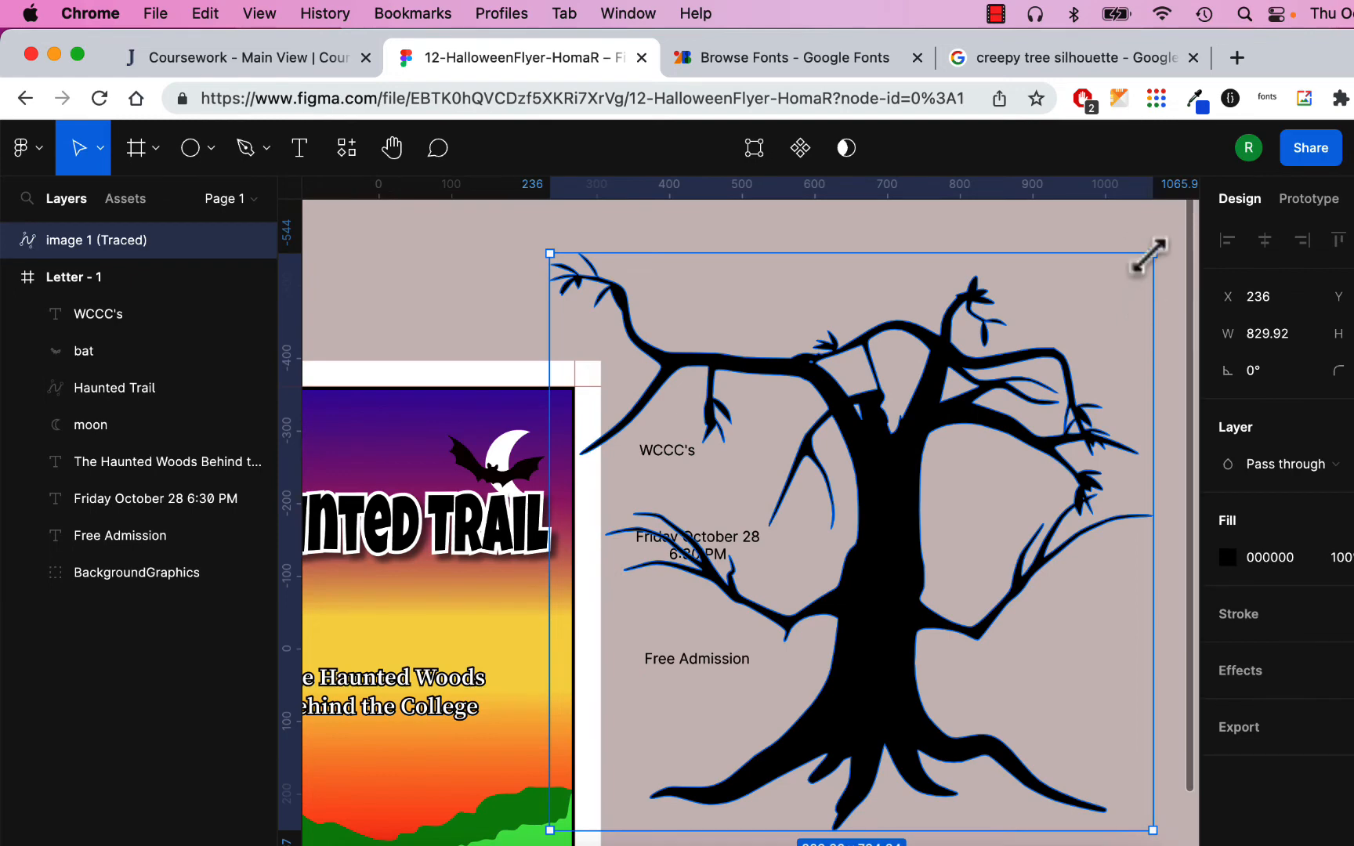
pyautogui.moveTo(1149, 255); pyautogui.dragTo(942, 433)
pyautogui.scroll(-1, 823, 662)
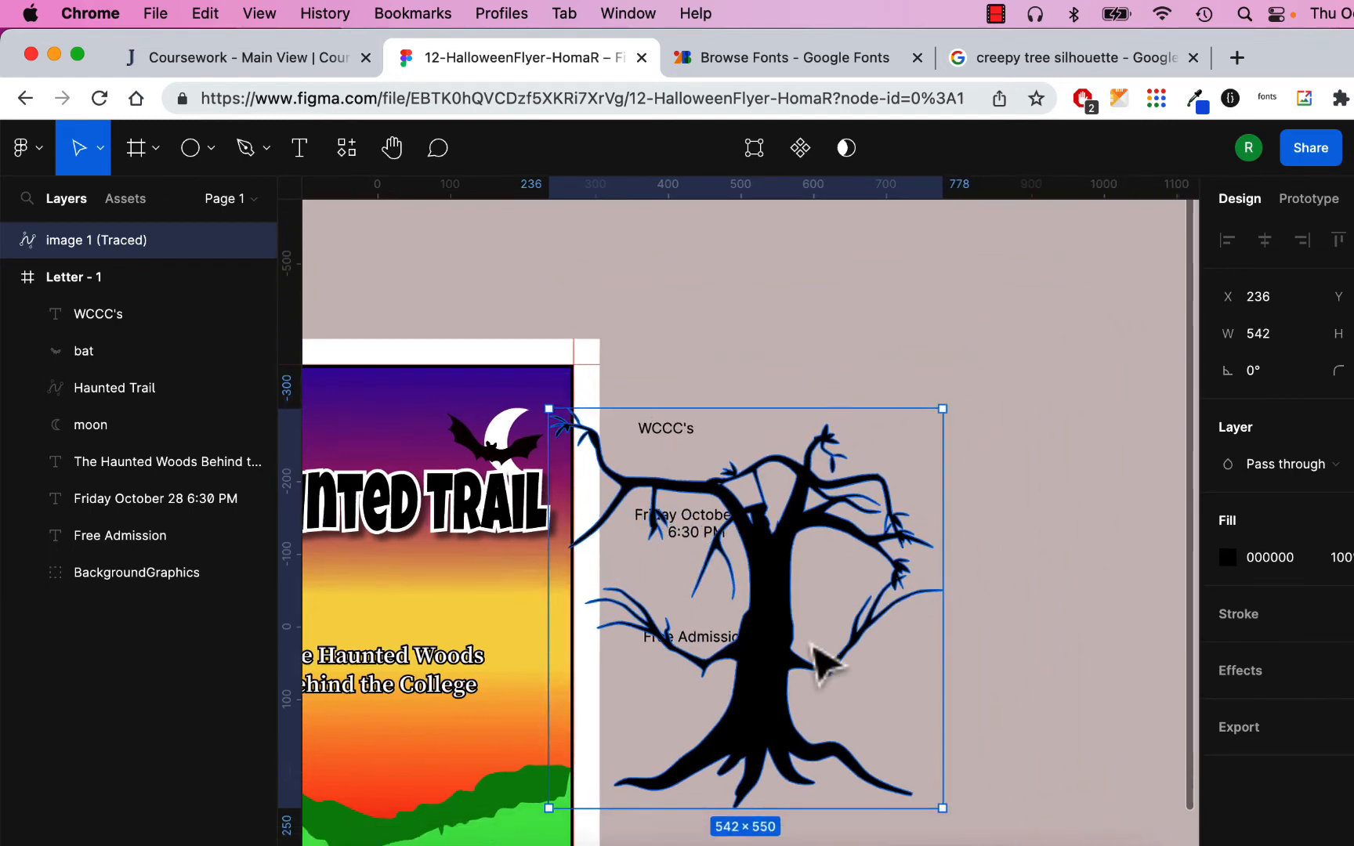
pyautogui.scroll(-2, 811, 644)
pyautogui.moveTo(781, 567)
pyautogui.mouseDown()
pyautogui.moveTo(740, 596)
pyautogui.moveTo(509, 663)
pyautogui.moveTo(521, 644)
pyautogui.mouseUp()
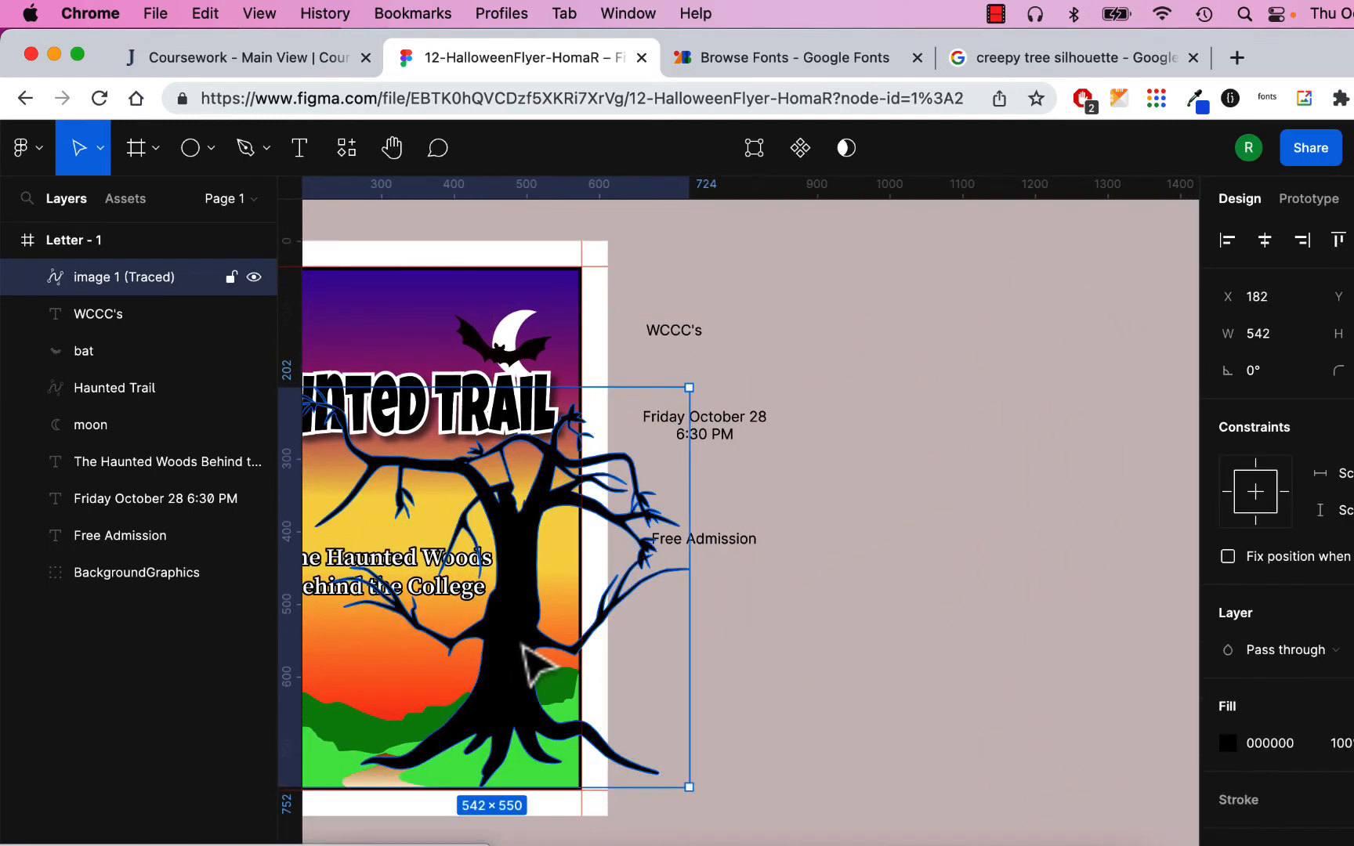
pyautogui.moveTo(689, 387)
pyautogui.mouseDown()
pyautogui.moveTo(604, 500)
pyautogui.moveTo(621, 489)
pyautogui.mouseUp()
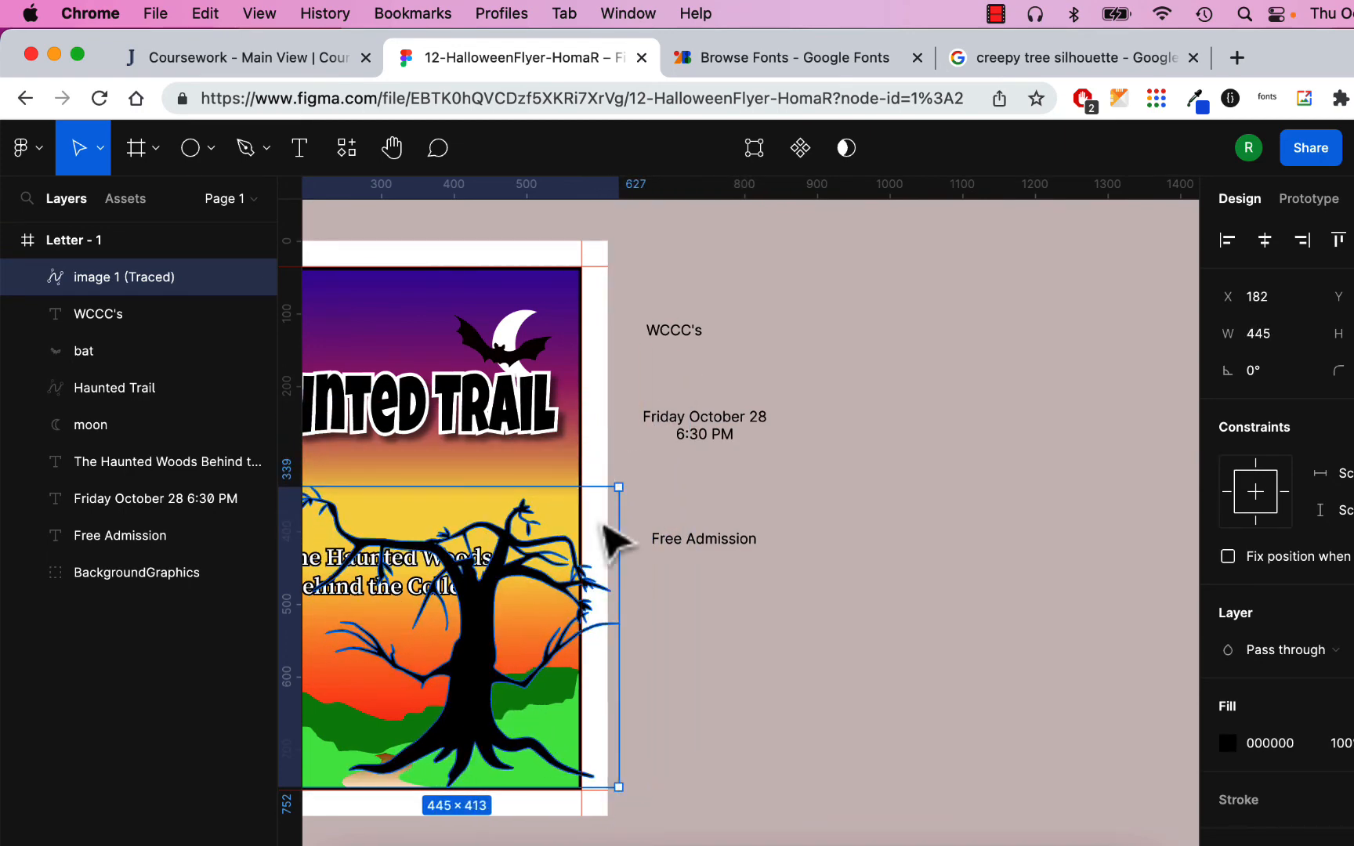
pyautogui.moveTo(487, 705); pyautogui.dragTo(554, 695)
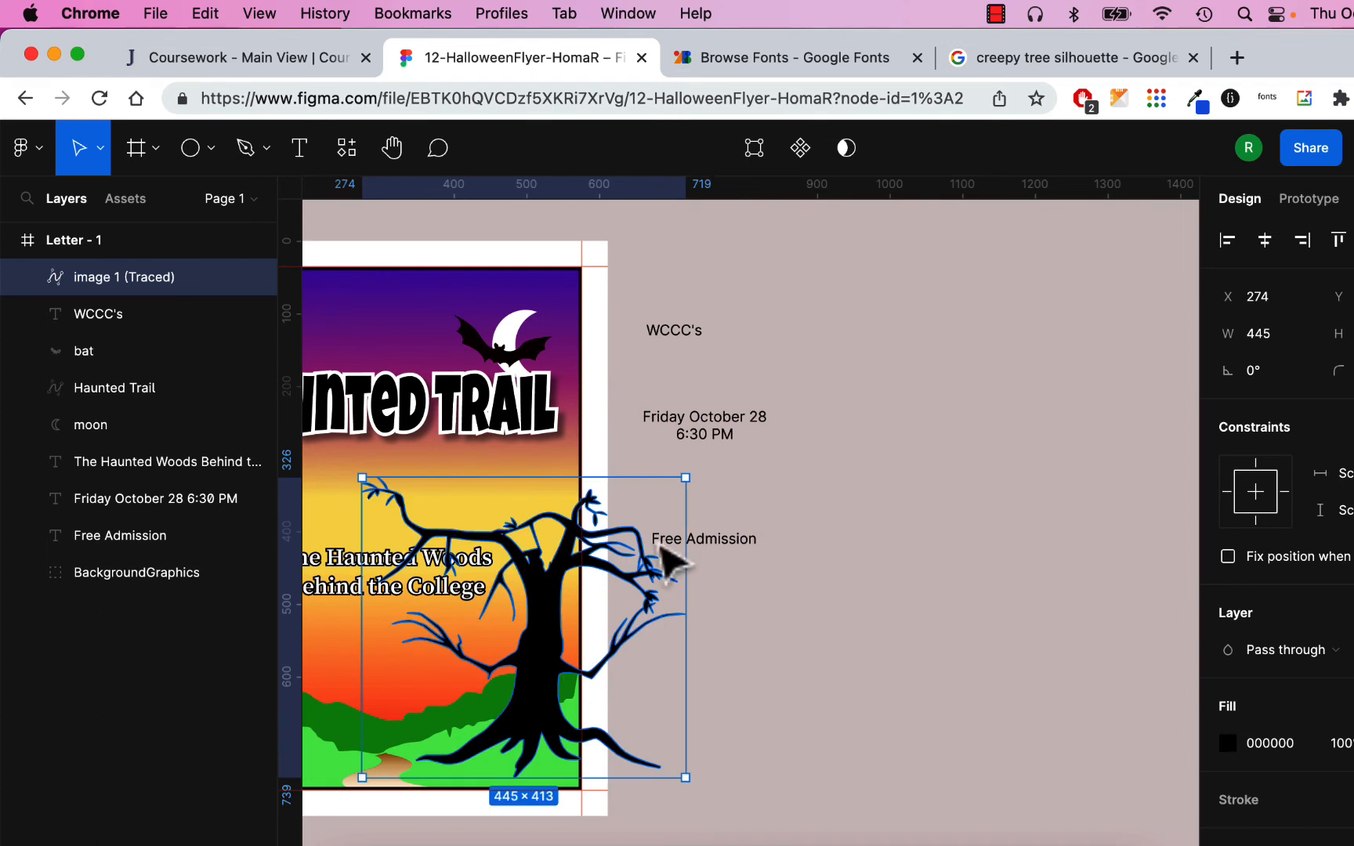
# - Draw a rectangle over the tree's overhang and subtract it from the traced tree
pyautogui.click(215, 155)
pyautogui.click(203, 206)
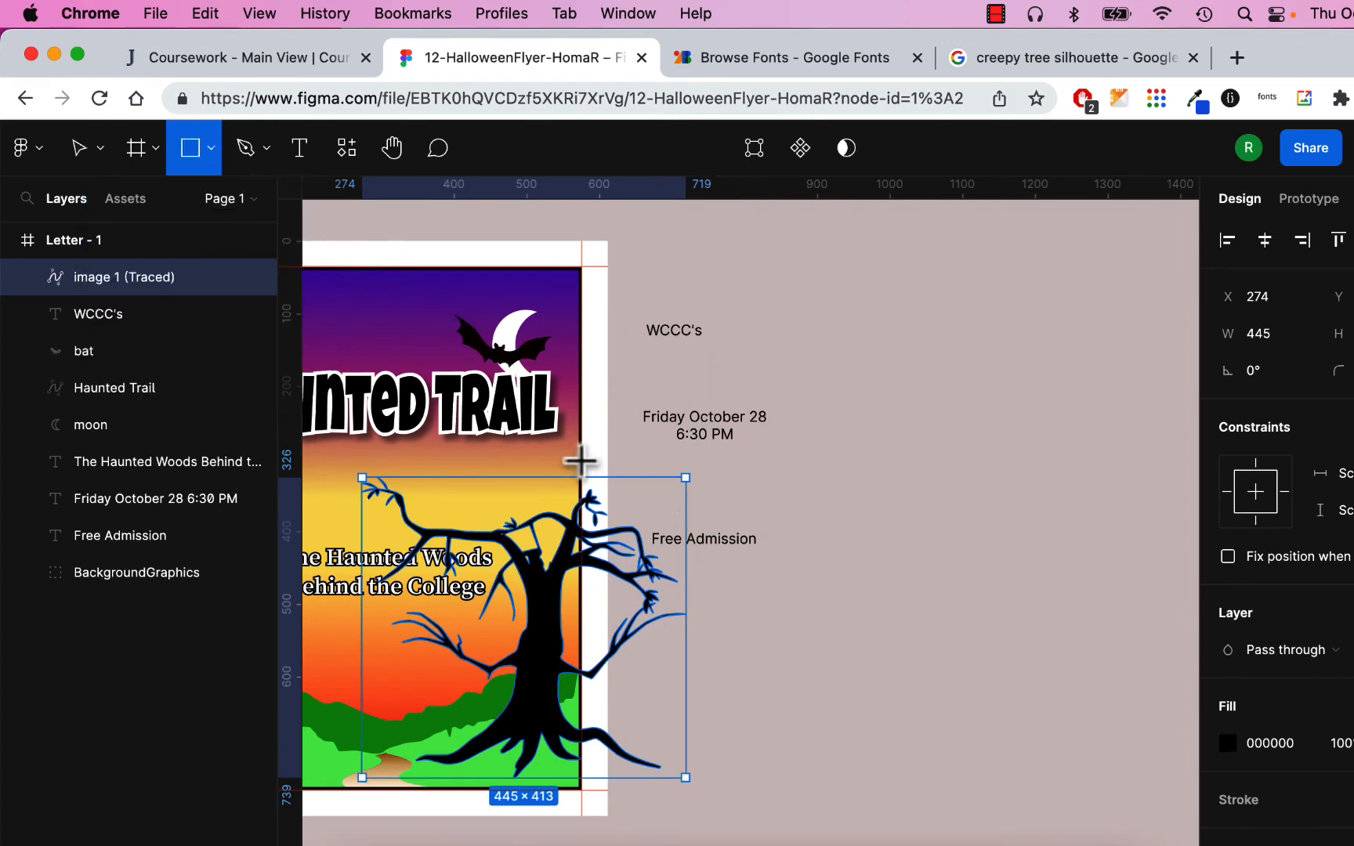
pyautogui.moveTo(582, 460)
pyautogui.mouseDown()
pyautogui.moveTo(644, 634)
pyautogui.moveTo(696, 670)
pyautogui.moveTo(730, 824)
pyautogui.mouseUp()
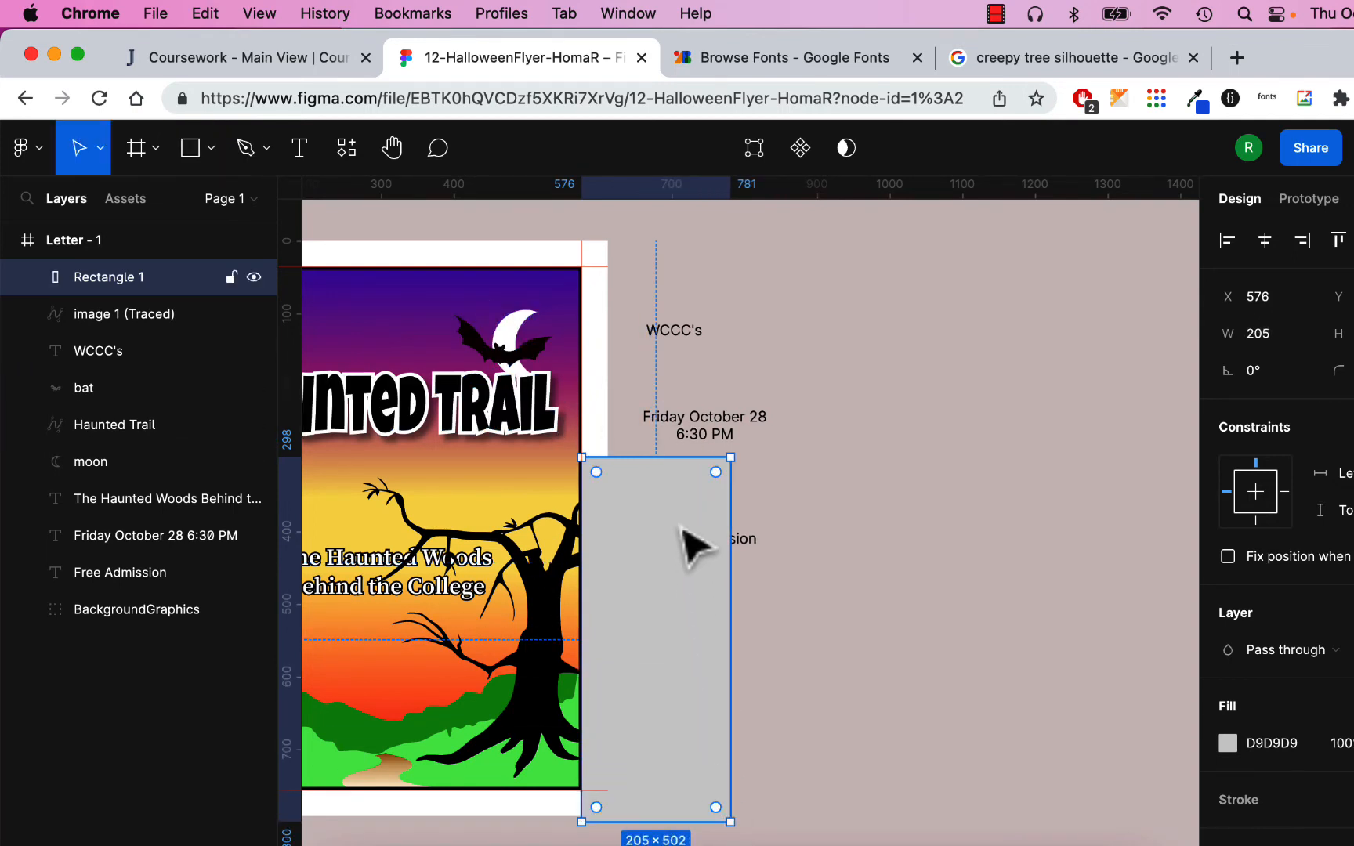
pyautogui.keyDown('shift'); pyautogui.click(568, 603); pyautogui.keyUp('shift')
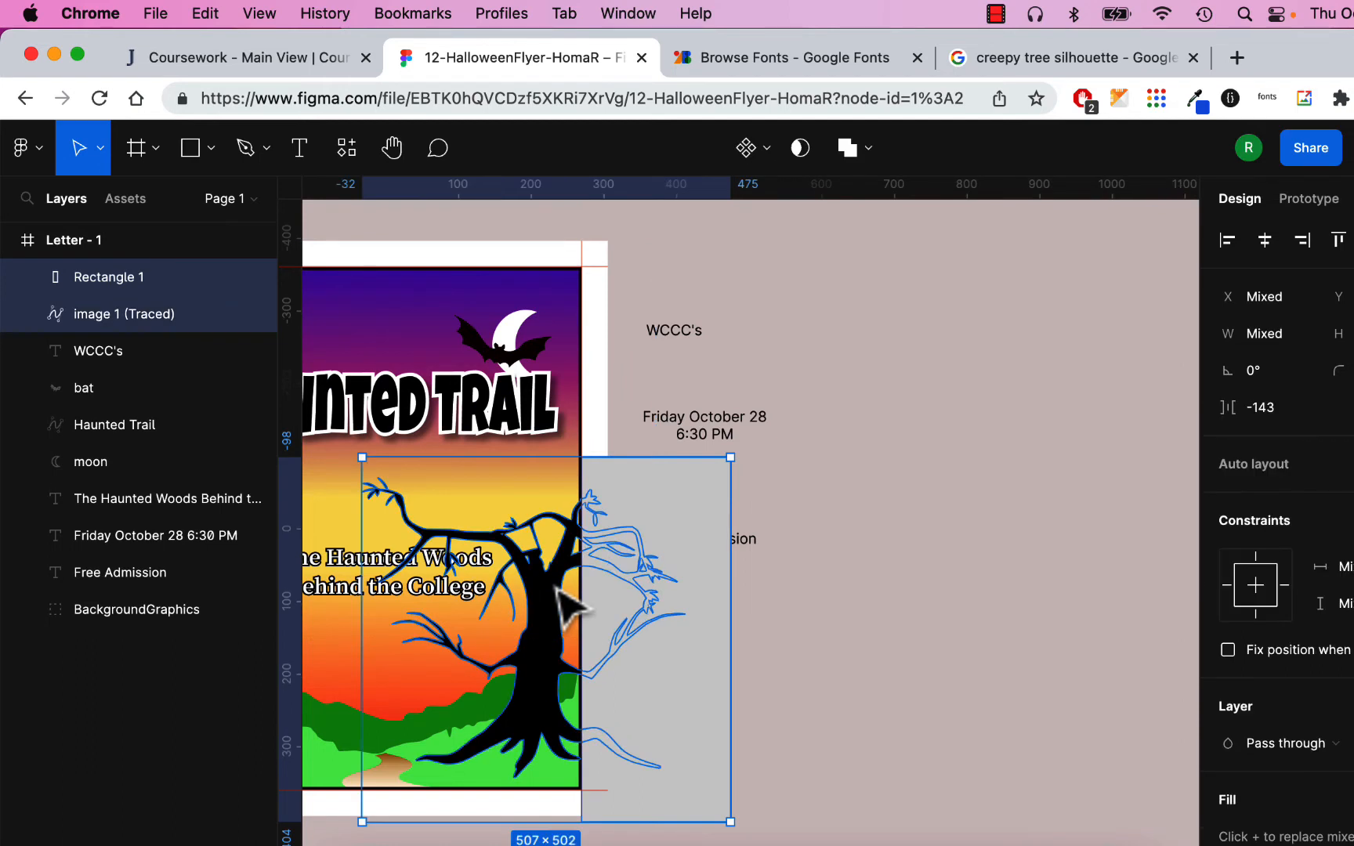
pyautogui.click(866, 146)
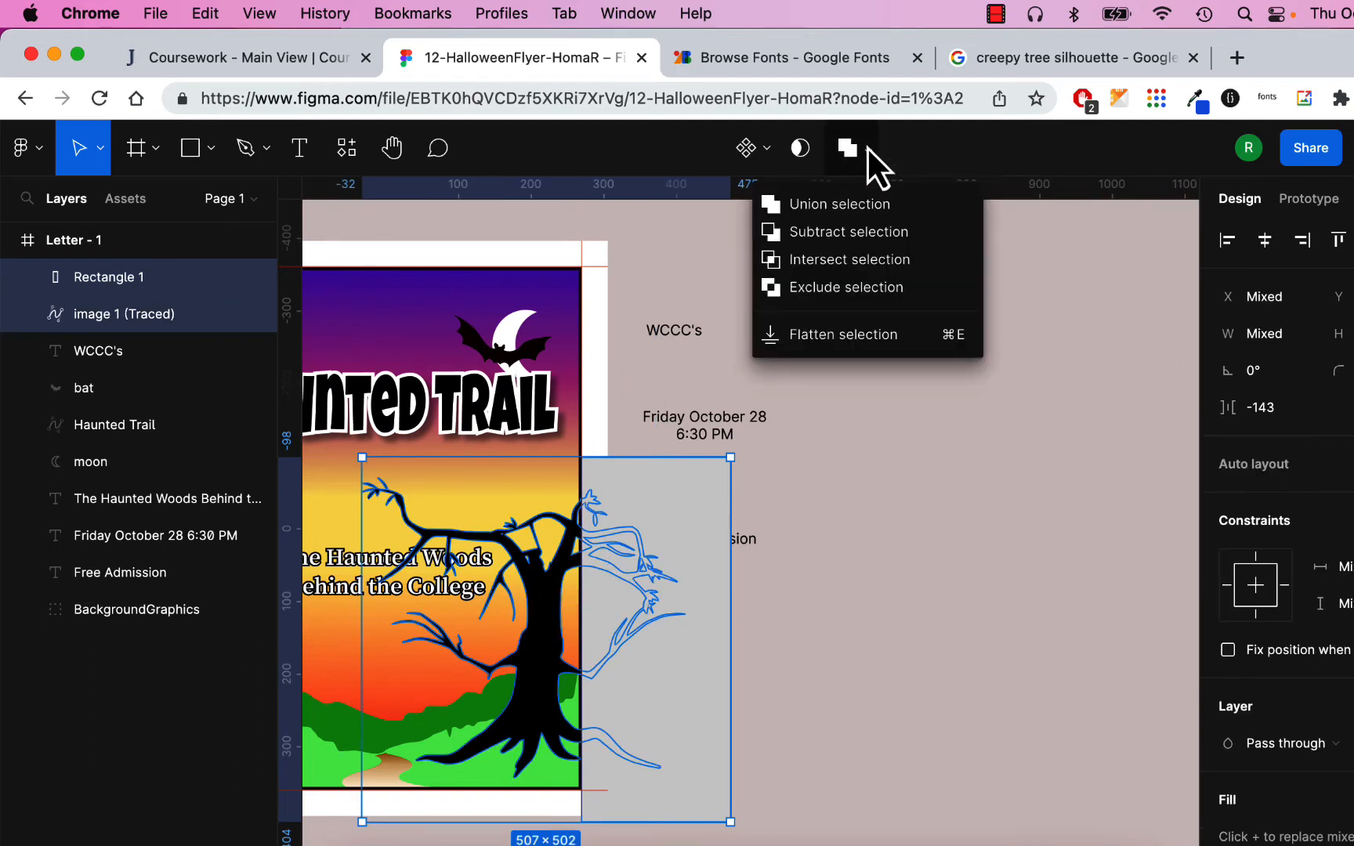
pyautogui.click(858, 232)
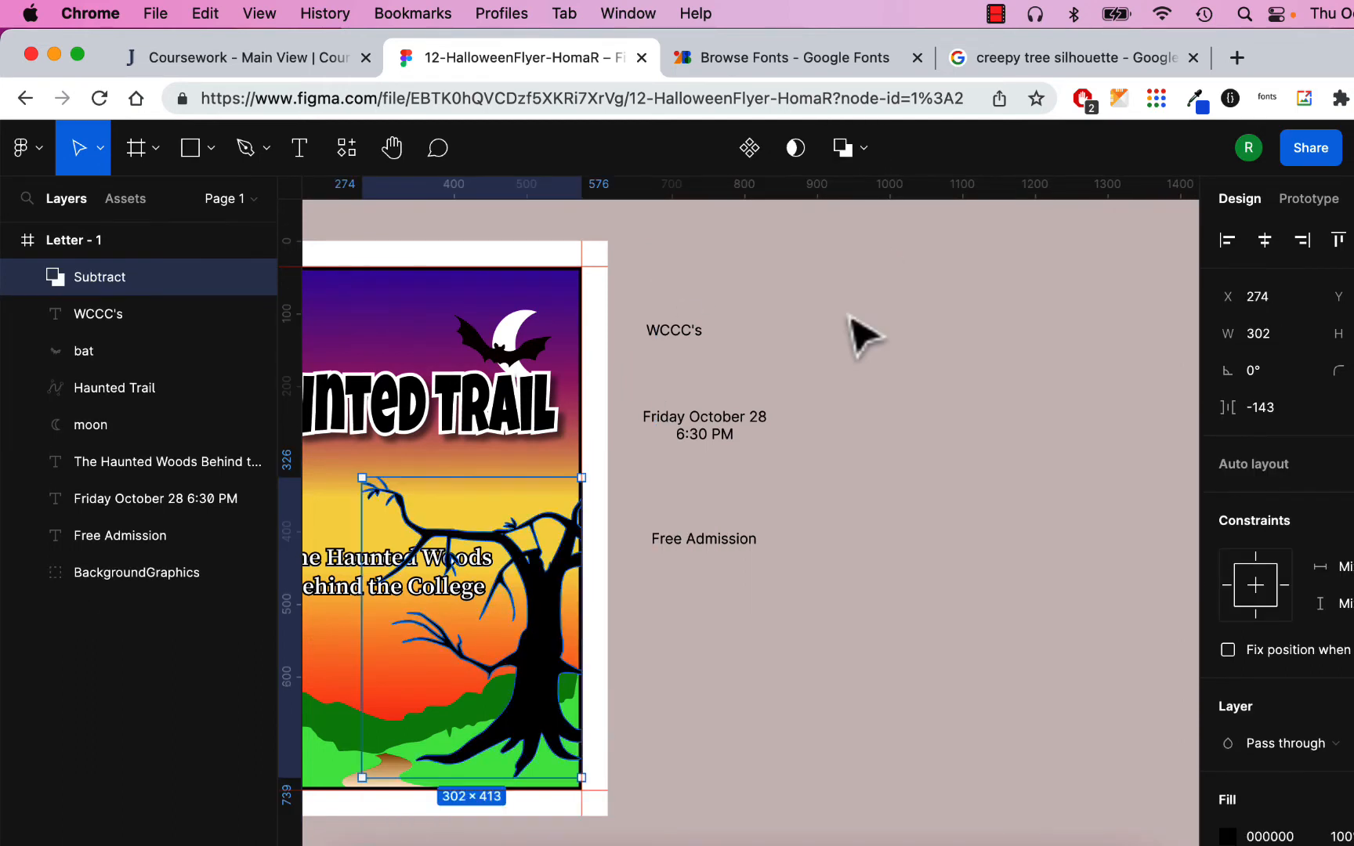
# - Nudge the tree slightly left inside the Subtract group, to X 259
pyautogui.click(840, 634)
pyautogui.click(568, 615)
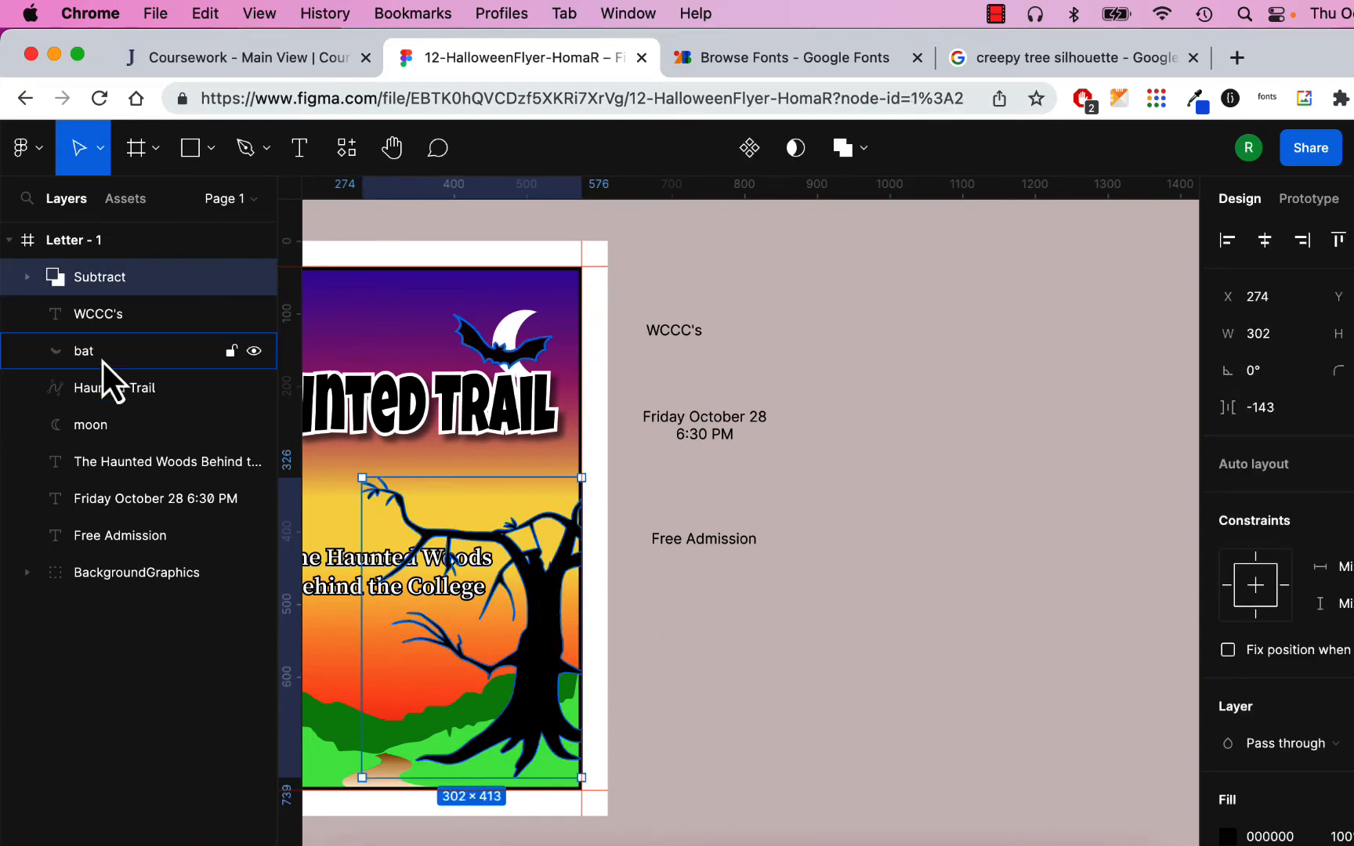
pyautogui.click(27, 277)
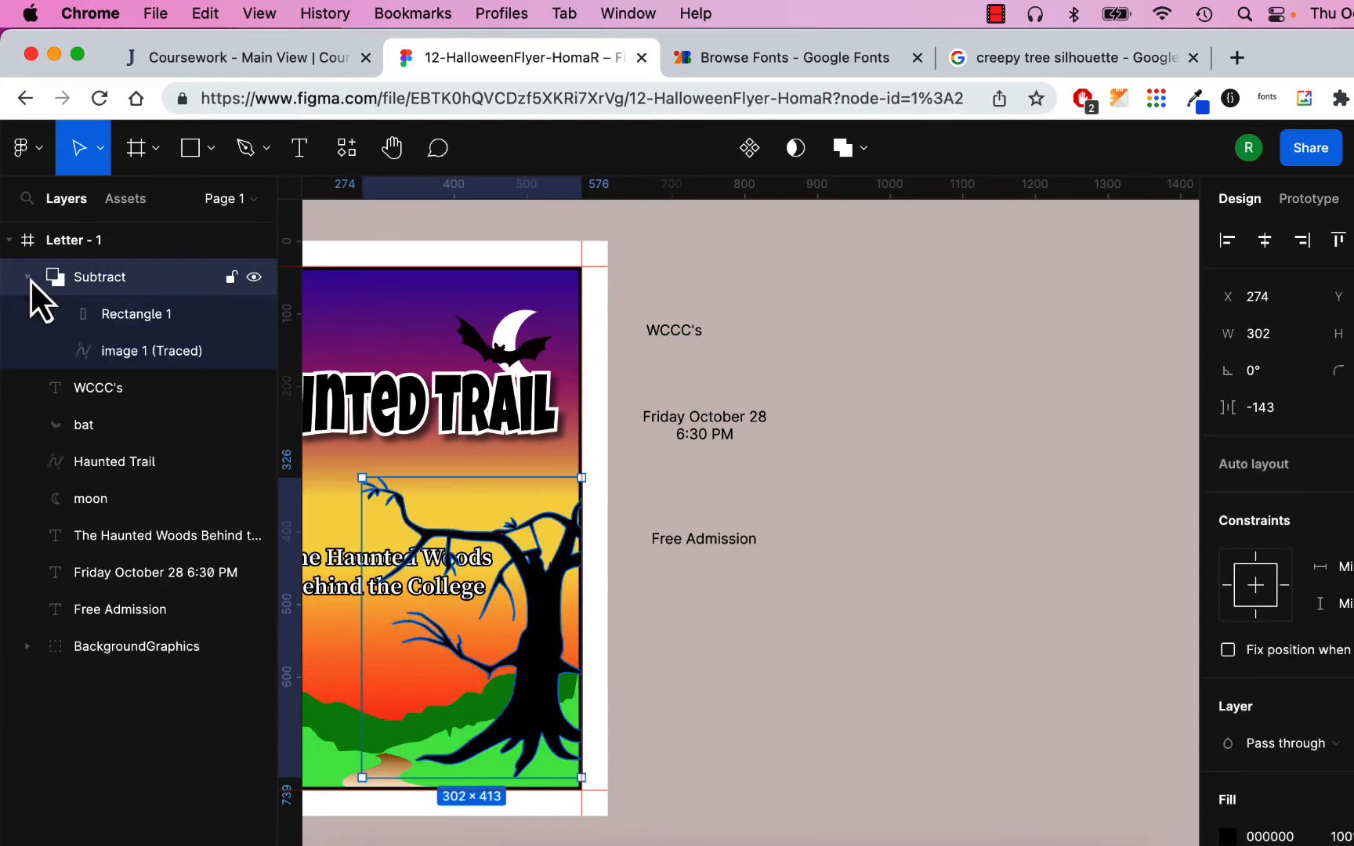
pyautogui.click(138, 315)
pyautogui.moveTo(552, 597); pyautogui.dragTo(540, 599)
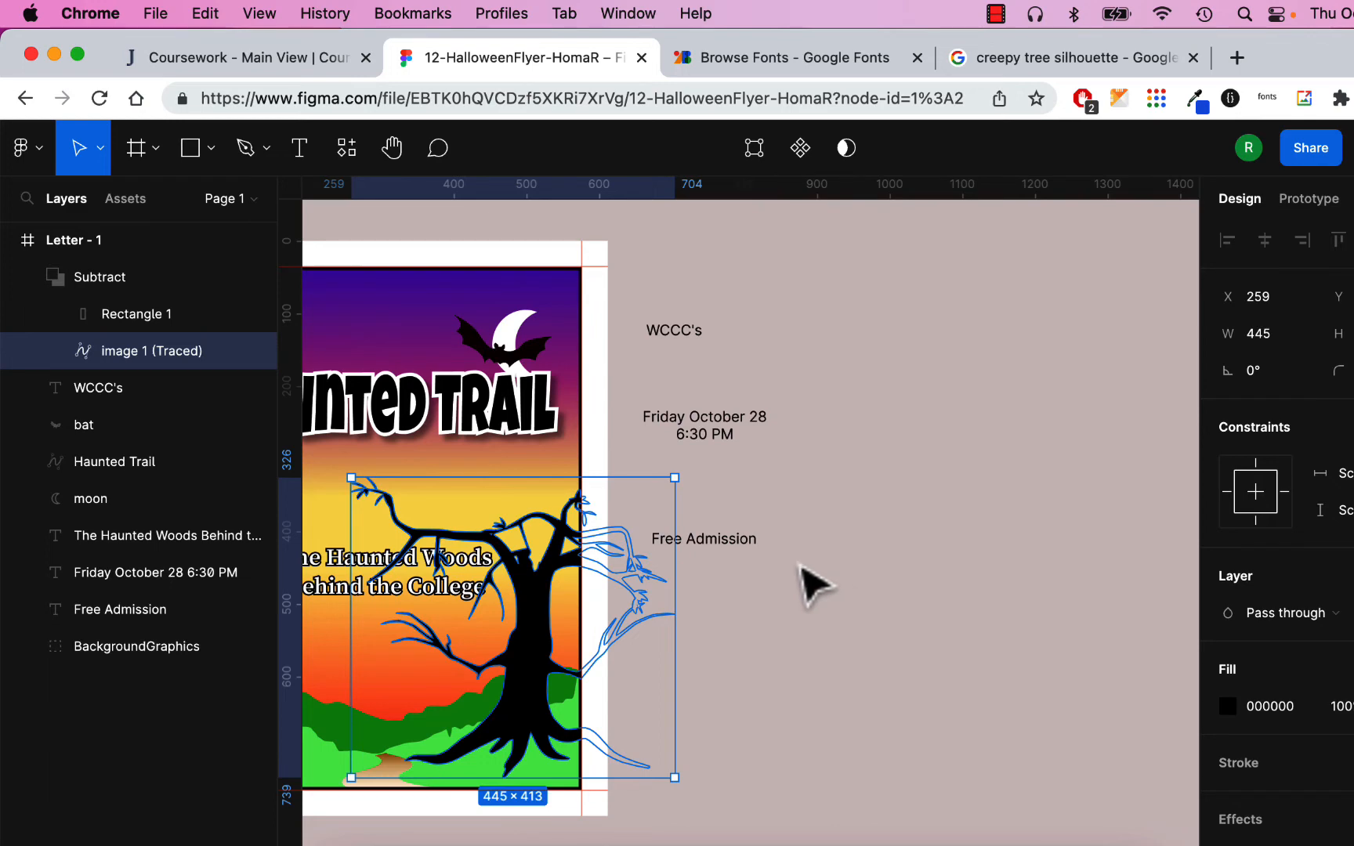
pyautogui.click(28, 278)
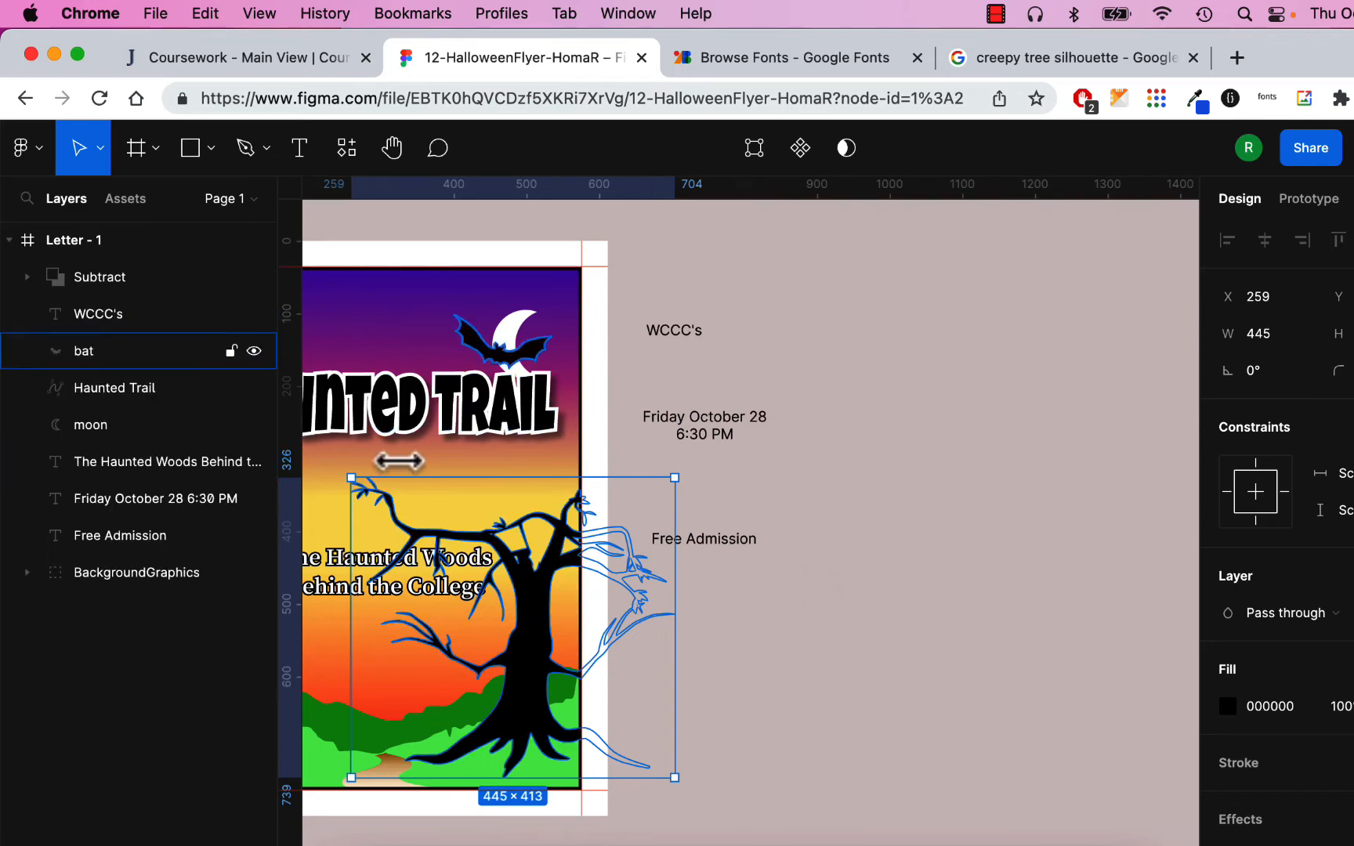
# - Move the tilted bat into the purple sky at the flyer's upper left
pyautogui.click(976, 658)
pyautogui.hscroll(-4, 855, 688)
pyautogui.scroll(-1, 855, 688)
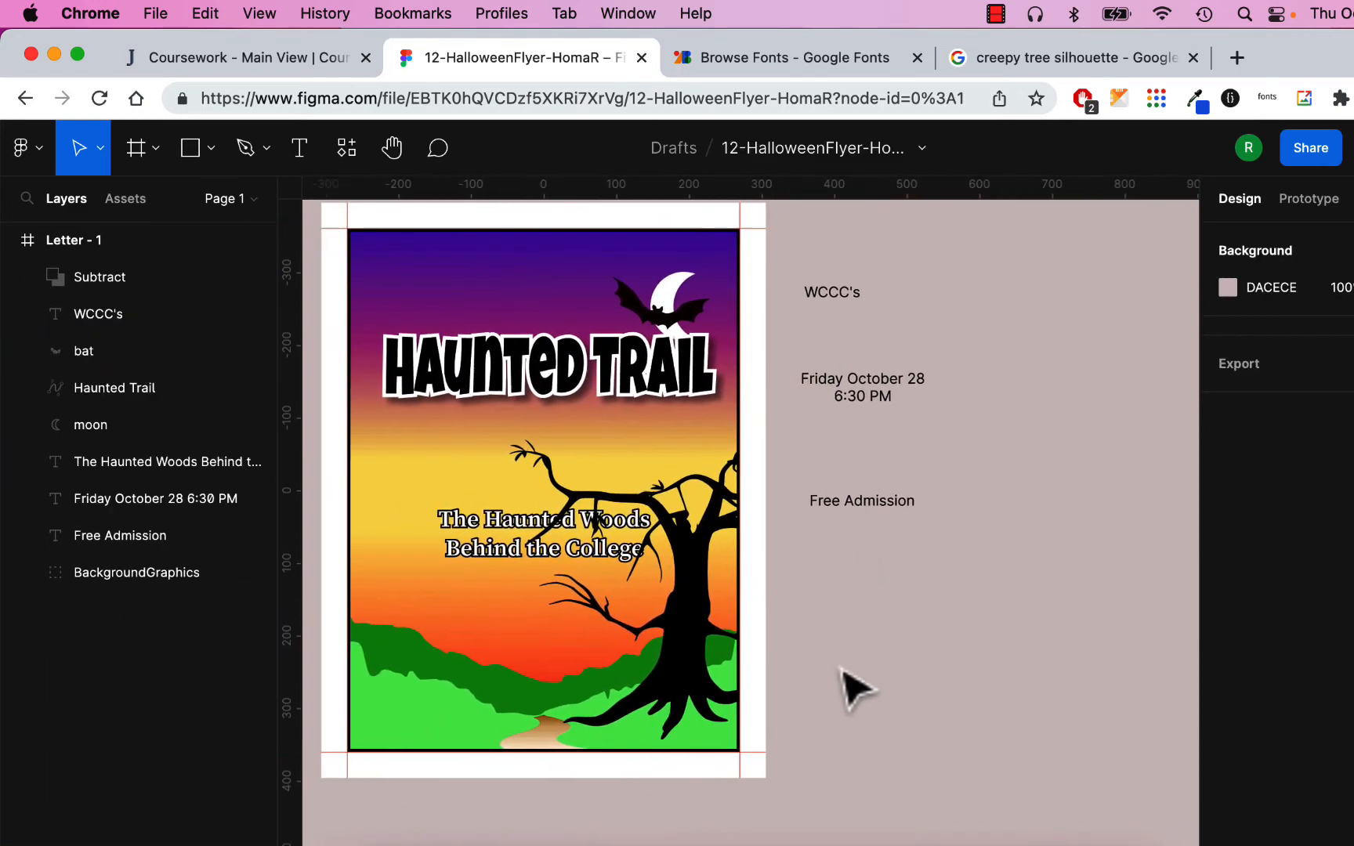
pyautogui.hscroll(-3, 855, 689)
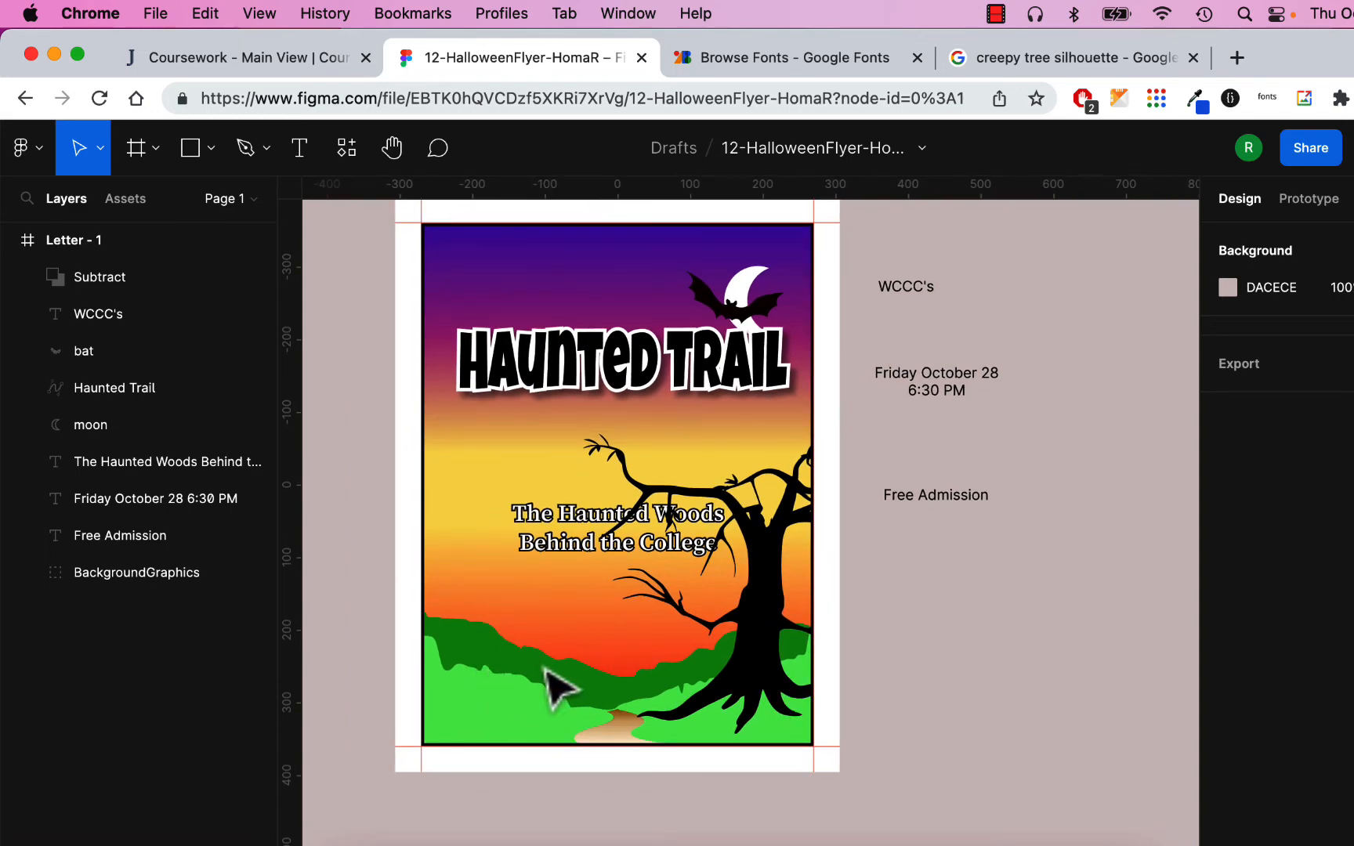
pyautogui.scroll(3, 546, 670)
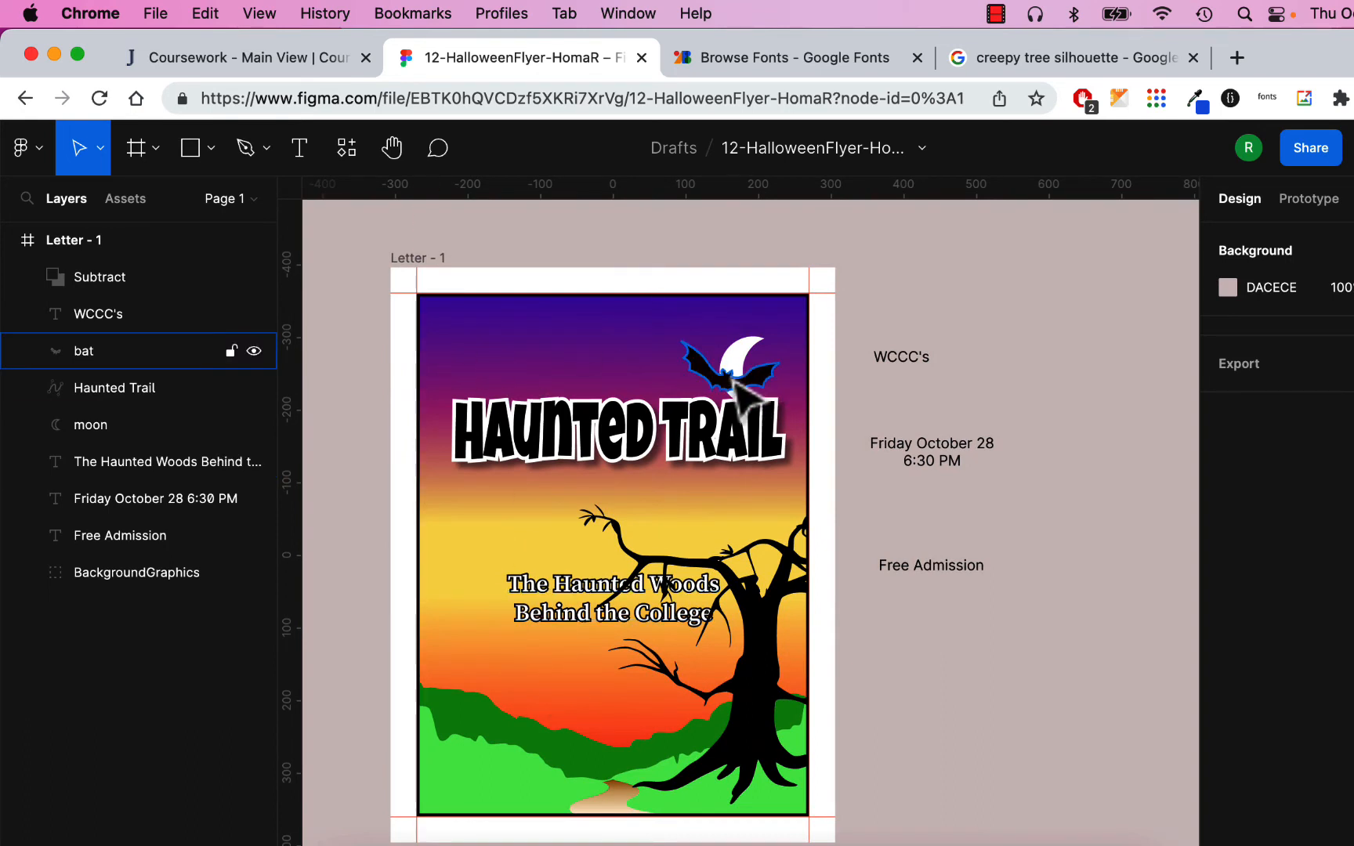
pyautogui.moveTo(686, 359); pyautogui.dragTo(481, 365)
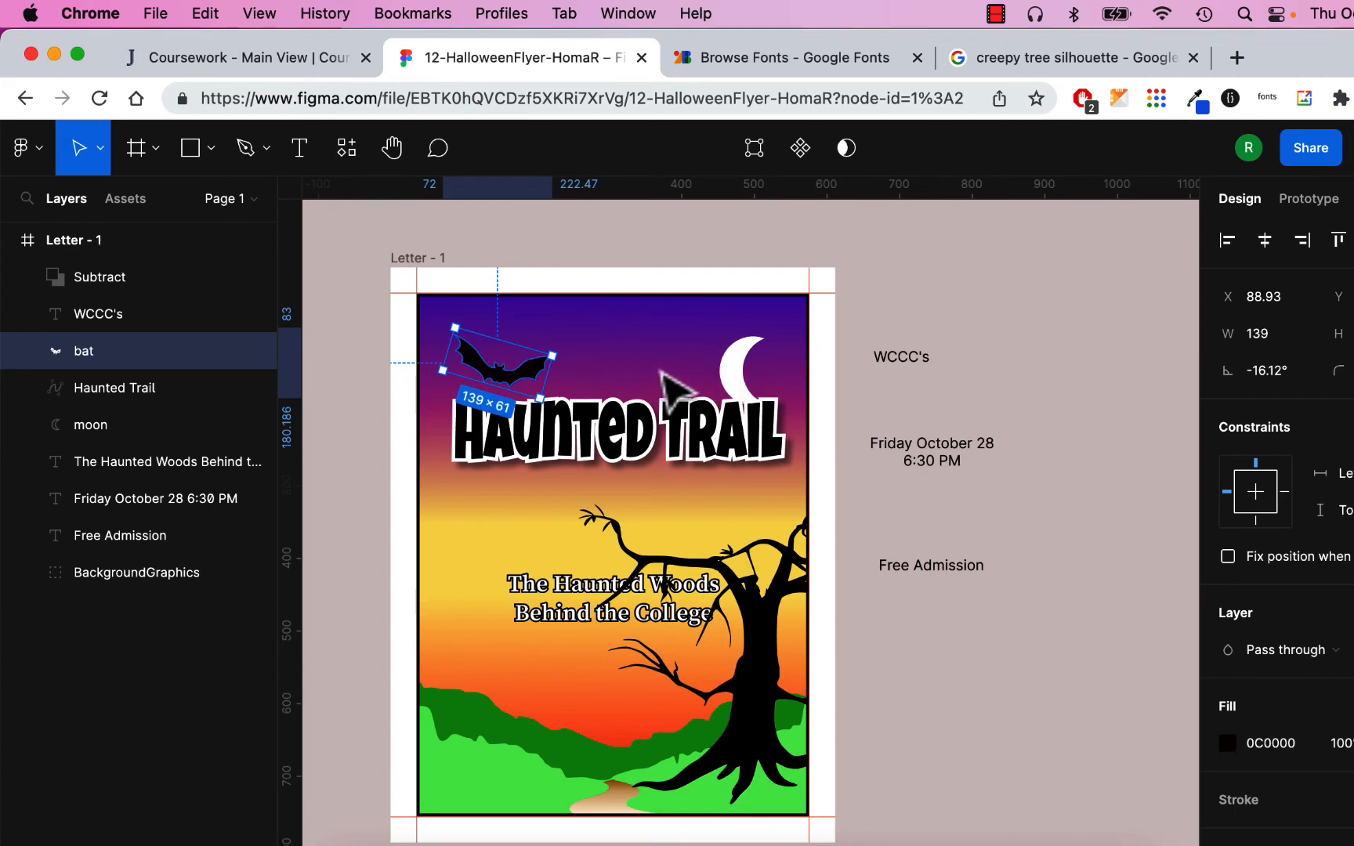
# - Search Google Images for witch silhouettes and copy the shutterstock witch-on-broomstick picture
pyautogui.click(1012, 57)
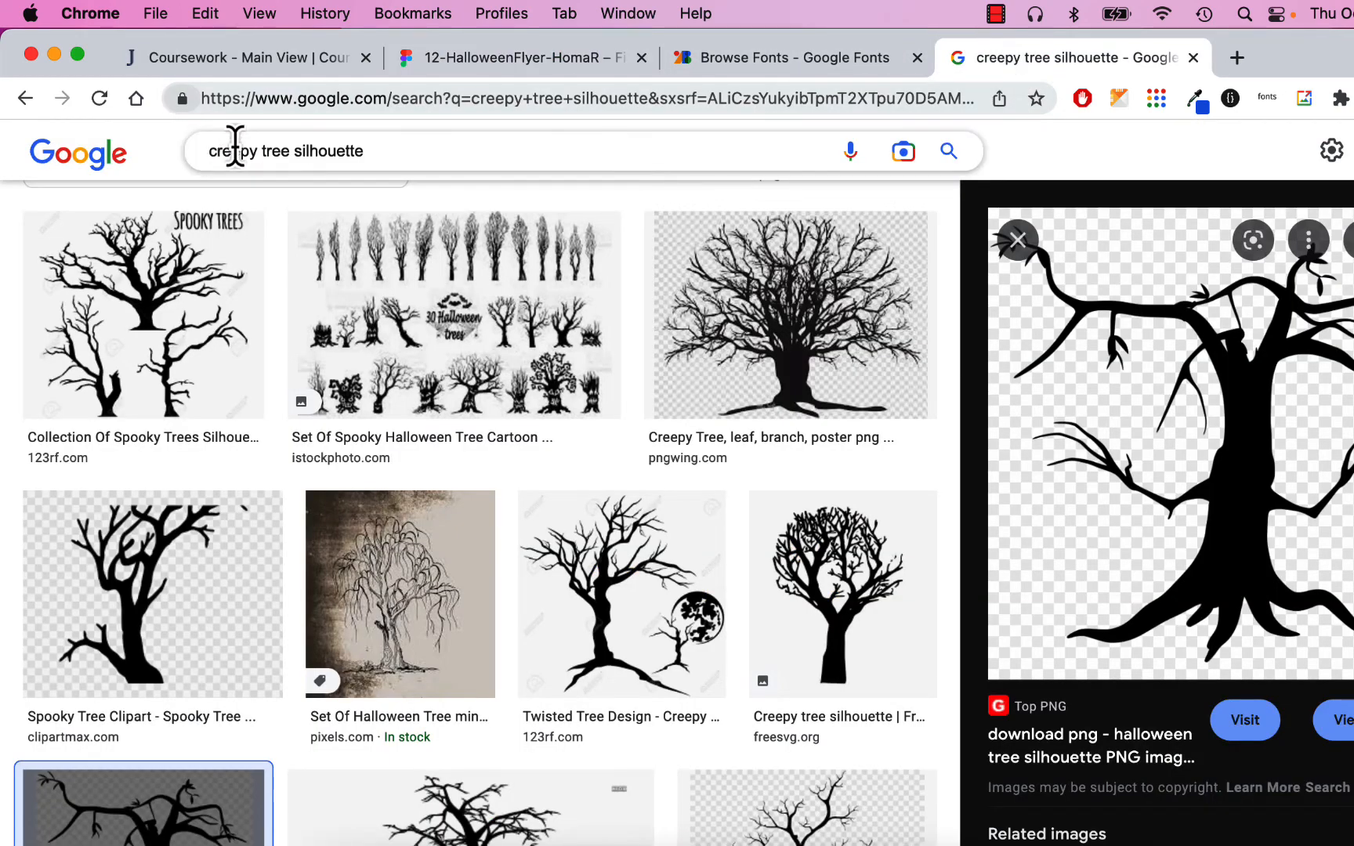
pyautogui.click(288, 152)
pyautogui.write('w')
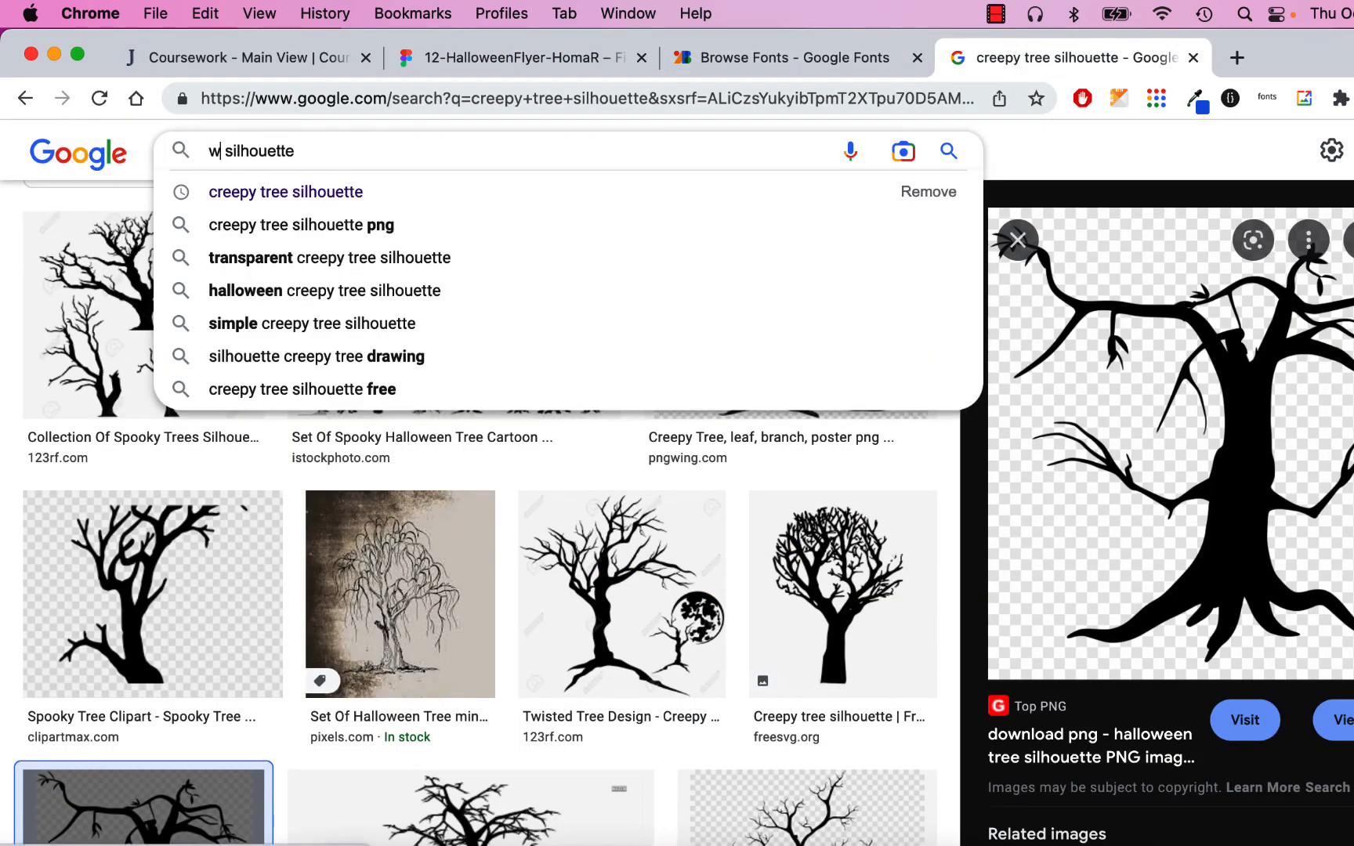
pyautogui.write('itch')
pyautogui.press('Return')
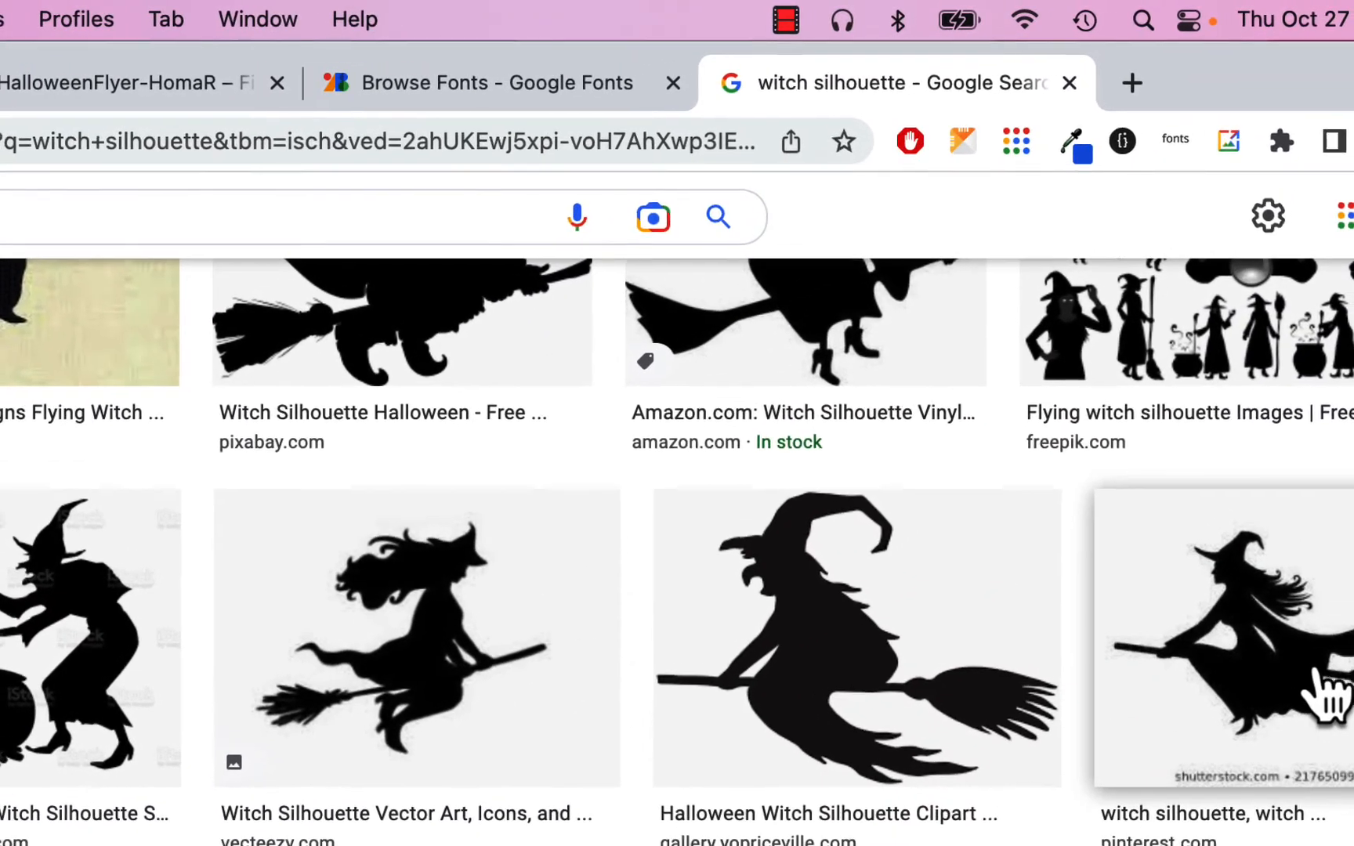
pyautogui.click(1326, 693)
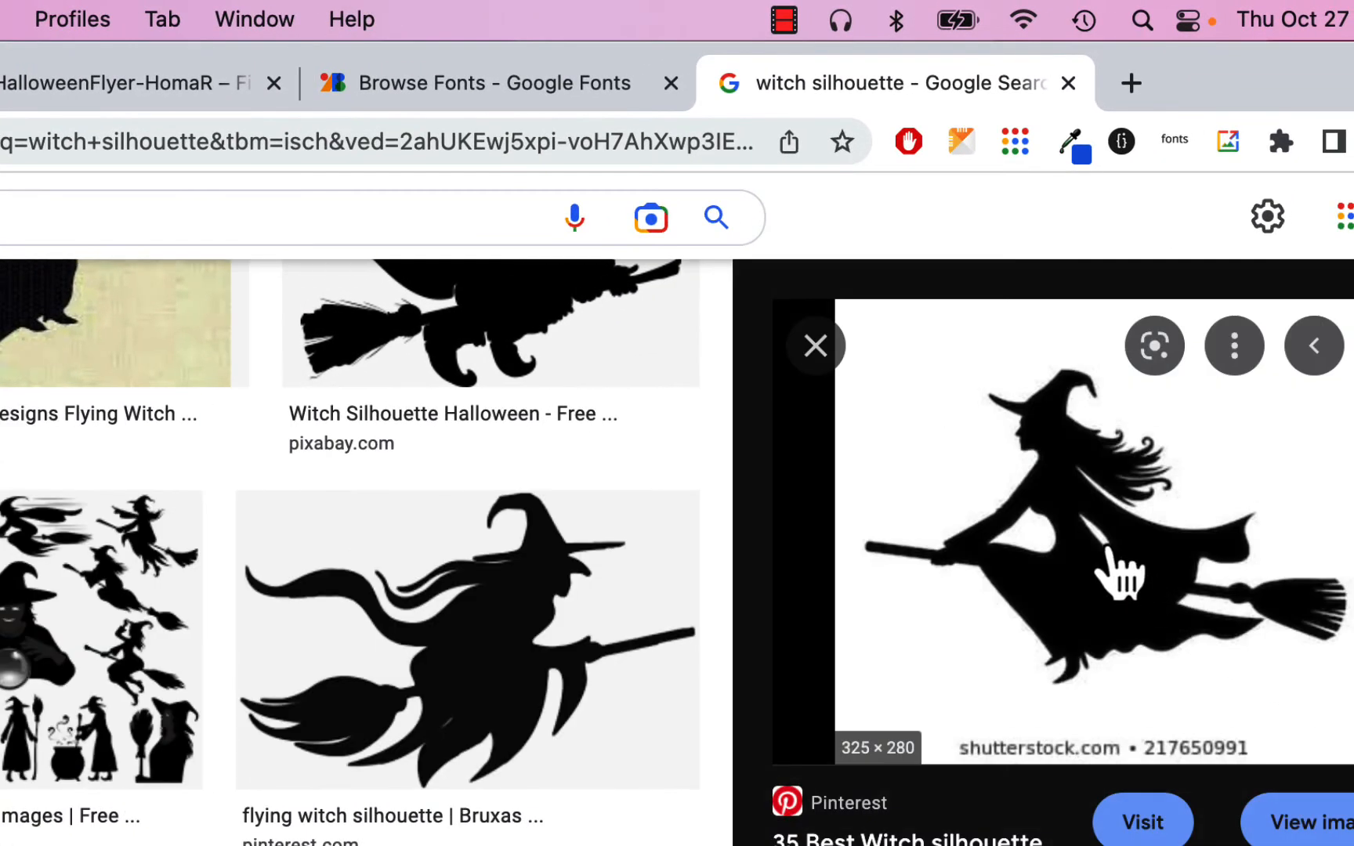
pyautogui.rightClick(1120, 572)
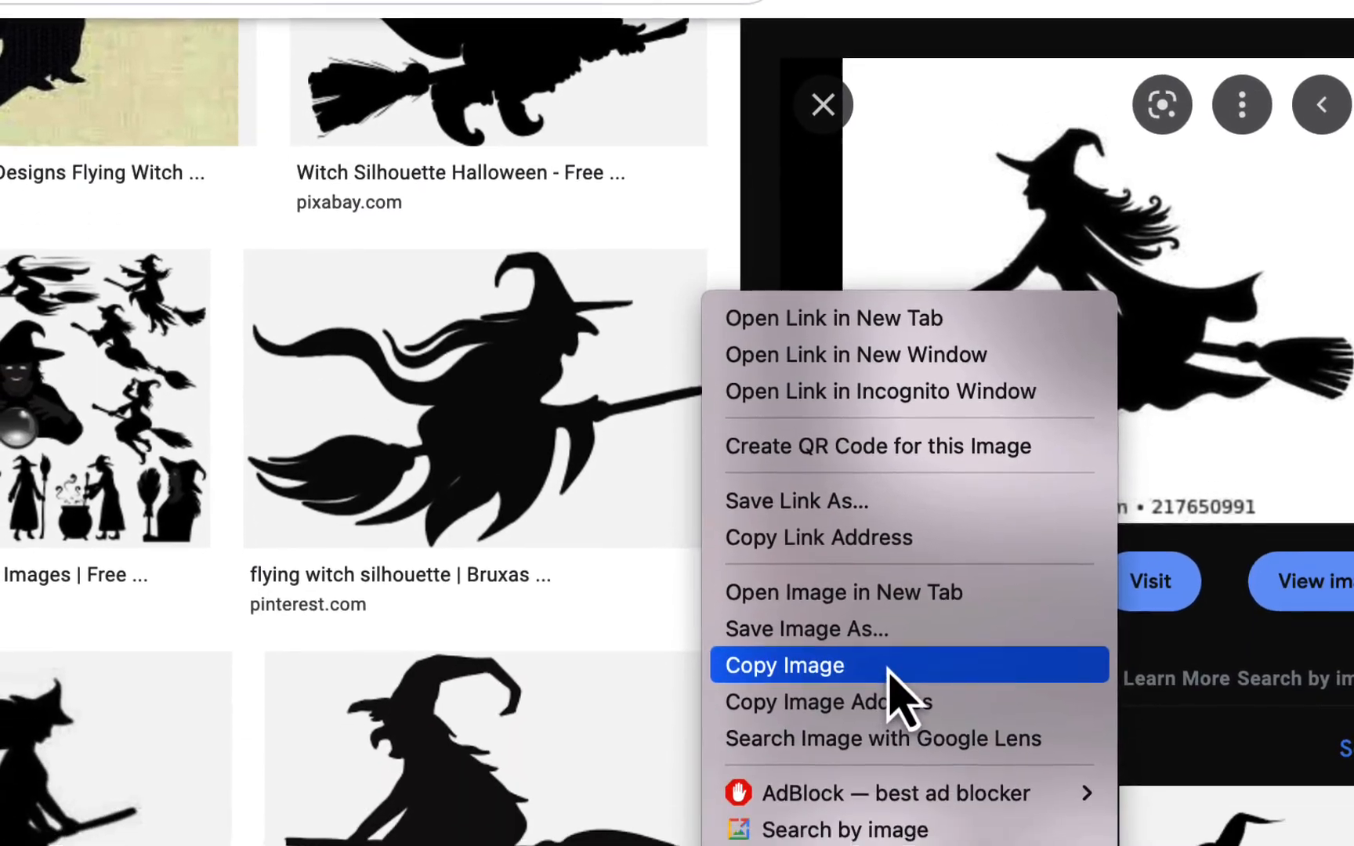
pyautogui.click(898, 666)
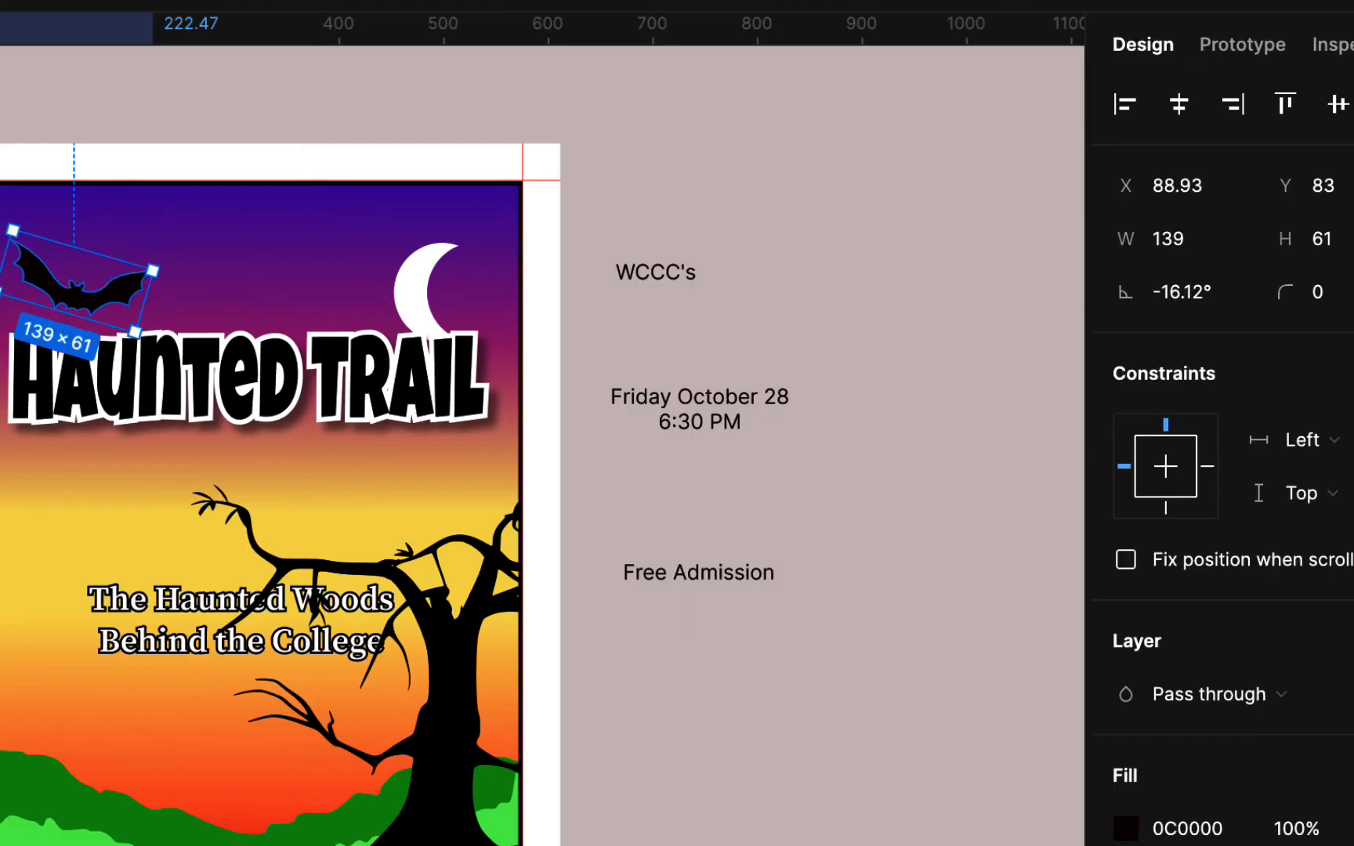
pyautogui.hscroll(10, 368, 438)
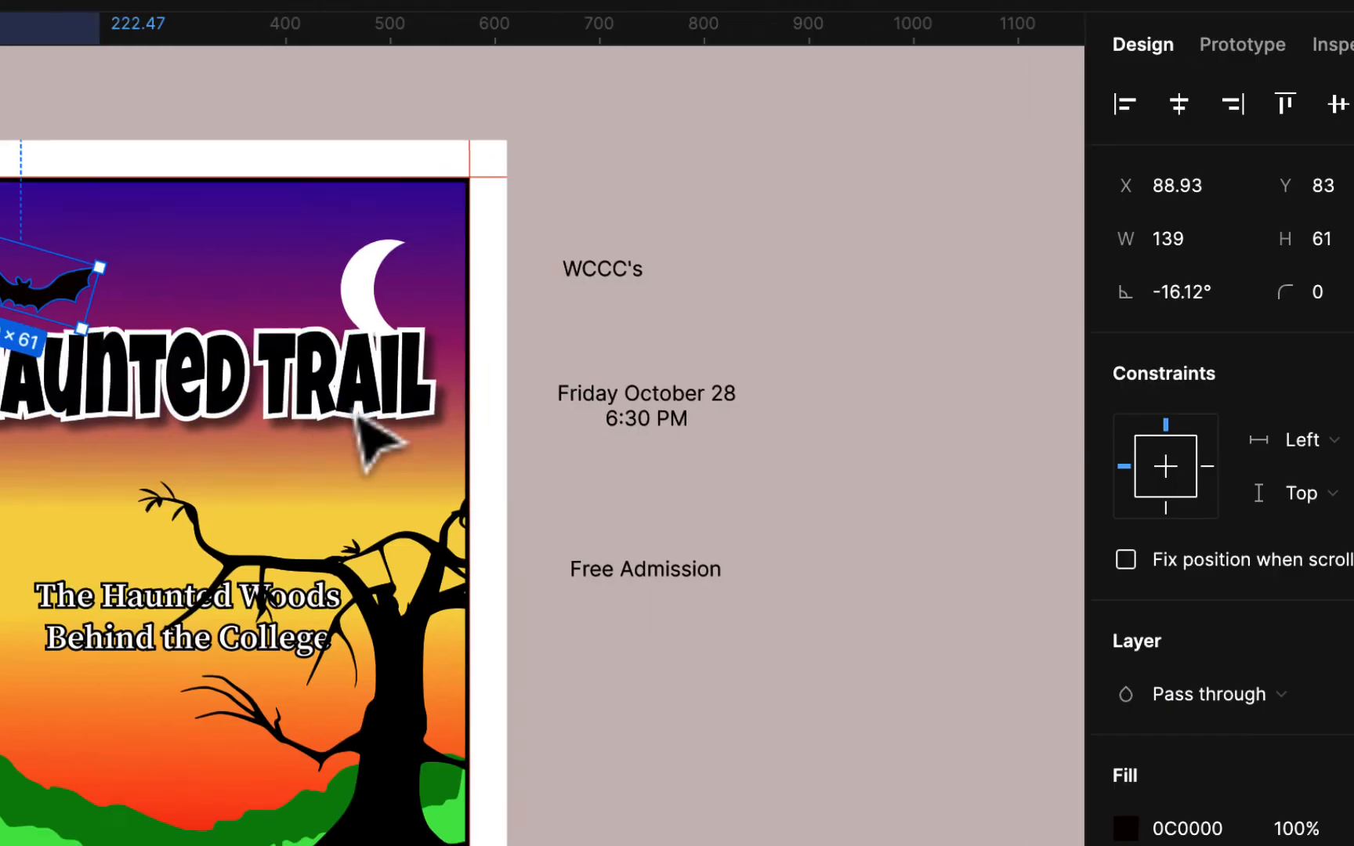
# - Paste the copied 325×280 witch-on-broomstick picture onto empty canvas beside the flyer
pyautogui.hscroll(2, 369, 439)
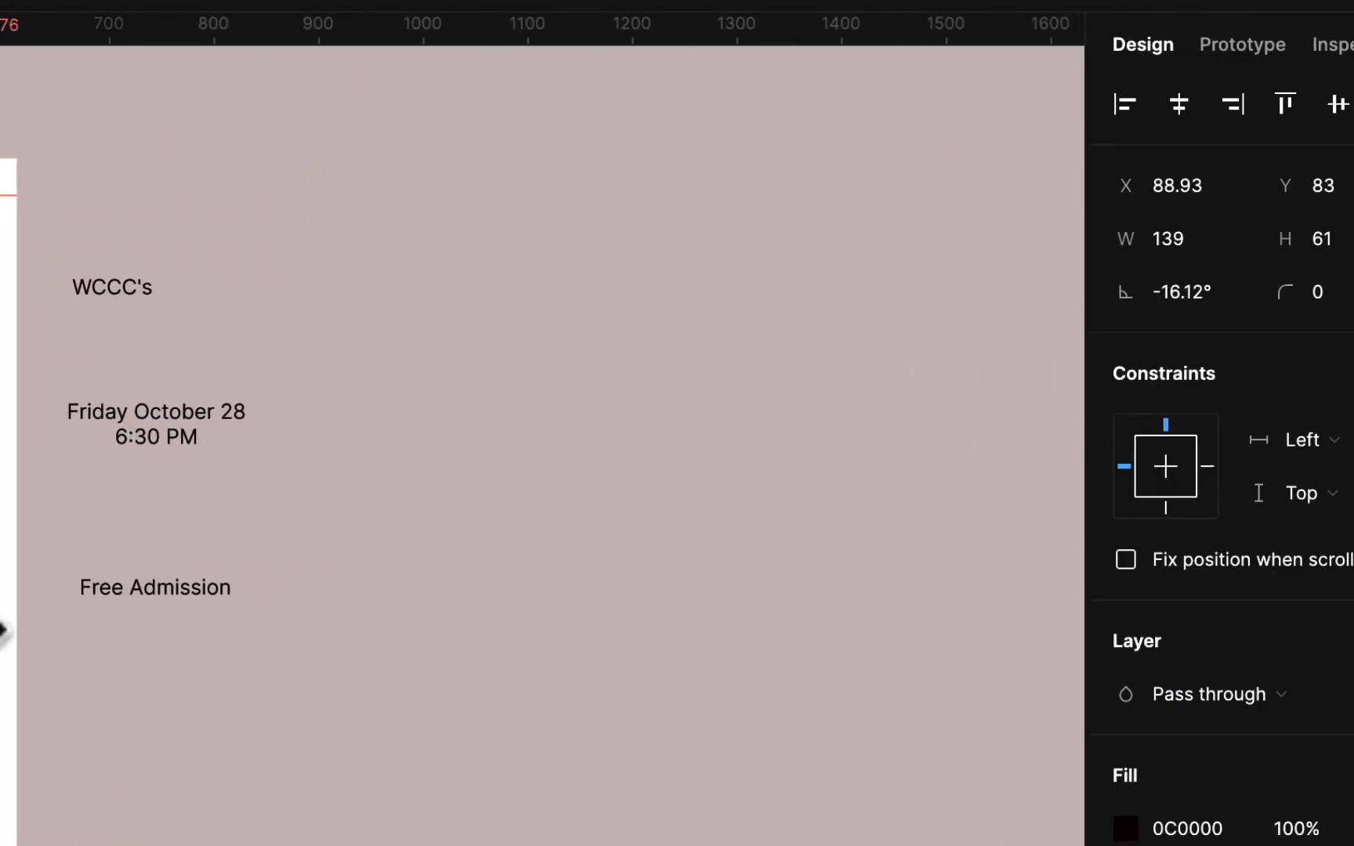
pyautogui.hscroll(-5, 4, 633)
pyautogui.hscroll(5, 10, 662)
pyautogui.scroll(2, 9, 662)
pyautogui.click(407, 386)
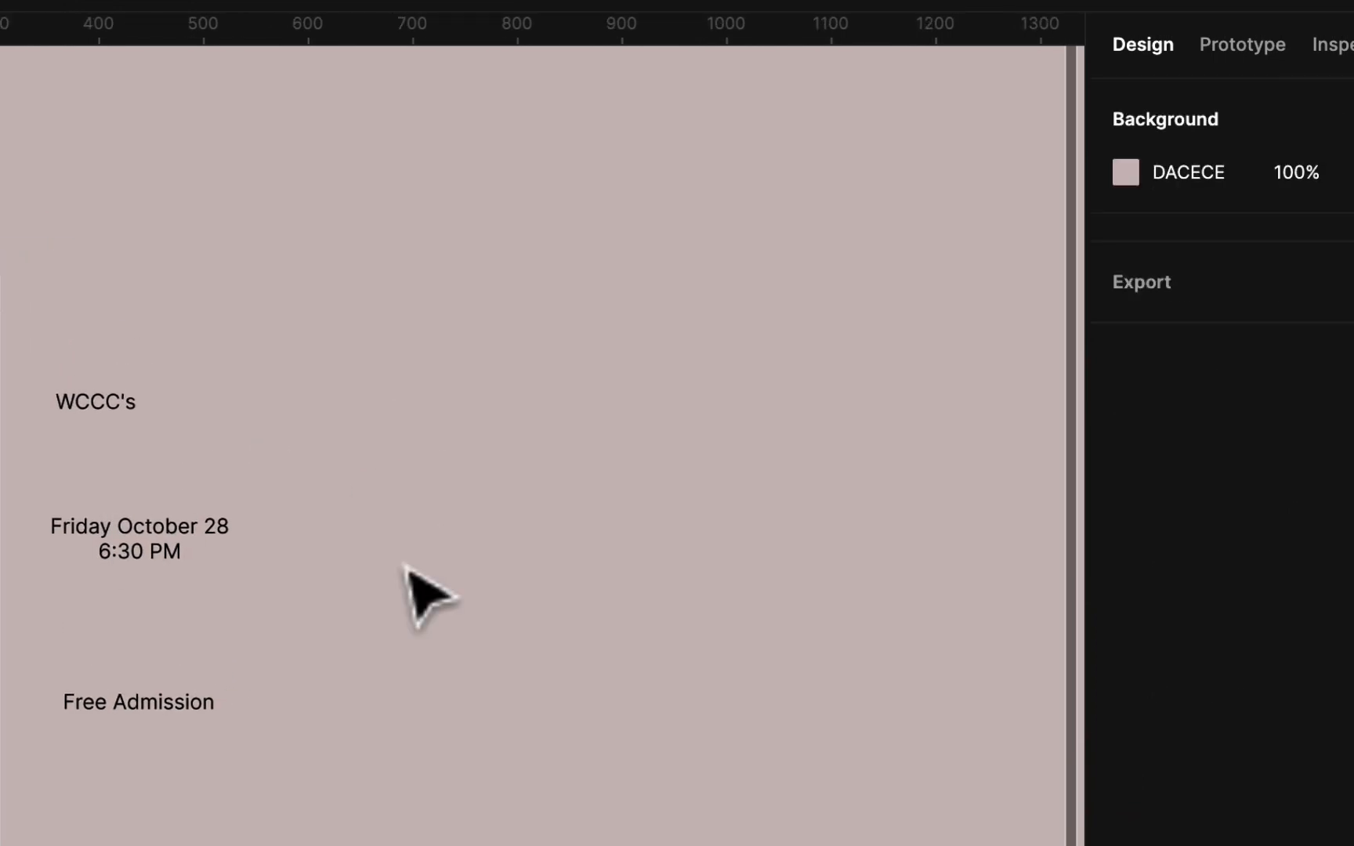
pyautogui.scroll(-6, 373, 506)
pyautogui.hscroll(1, 373, 506)
pyautogui.press('super+v')
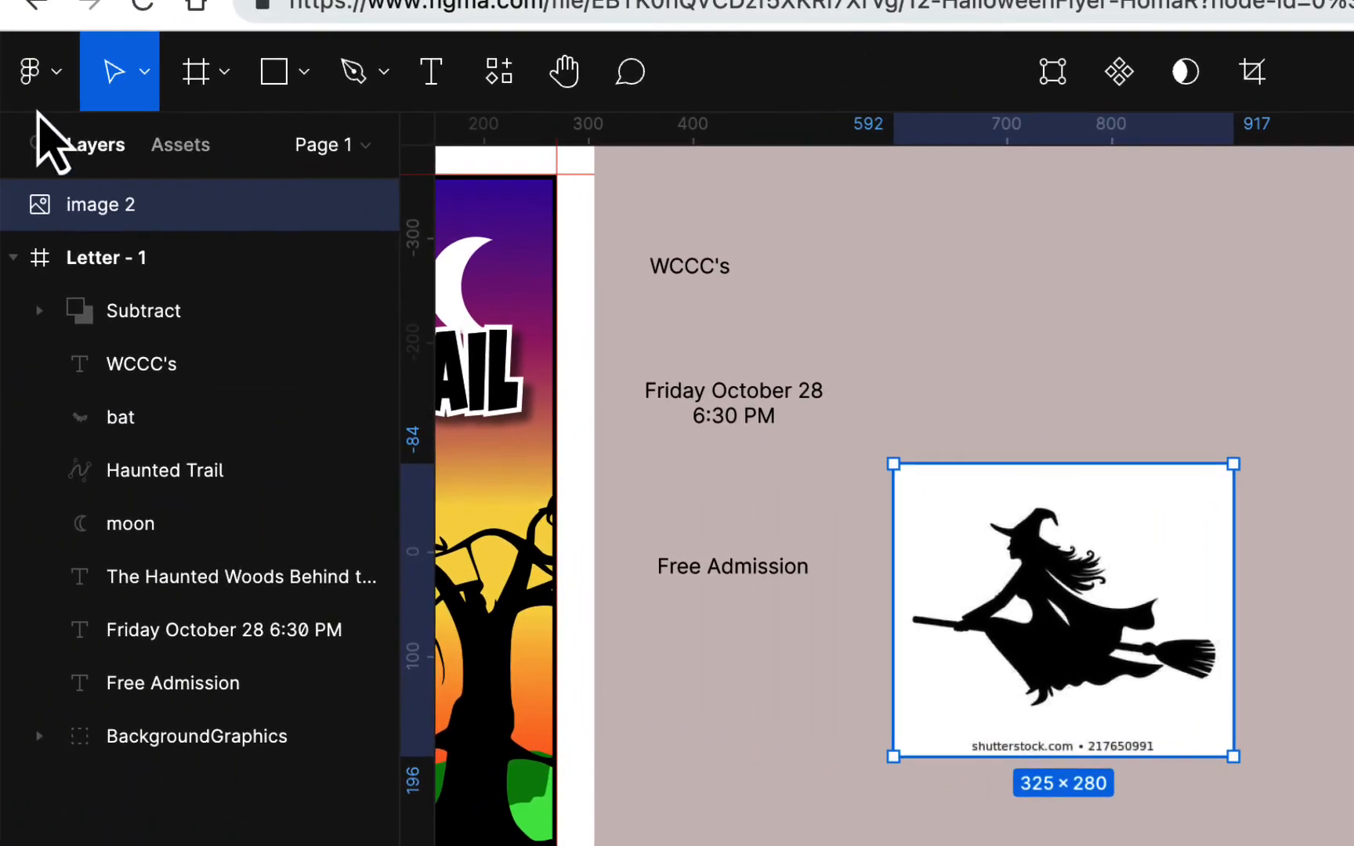
pyautogui.click(43, 100)
# - Trace the witch photo with Image Tracer, place the black vector, and delete the original photo
pyautogui.moveTo(133, 601)
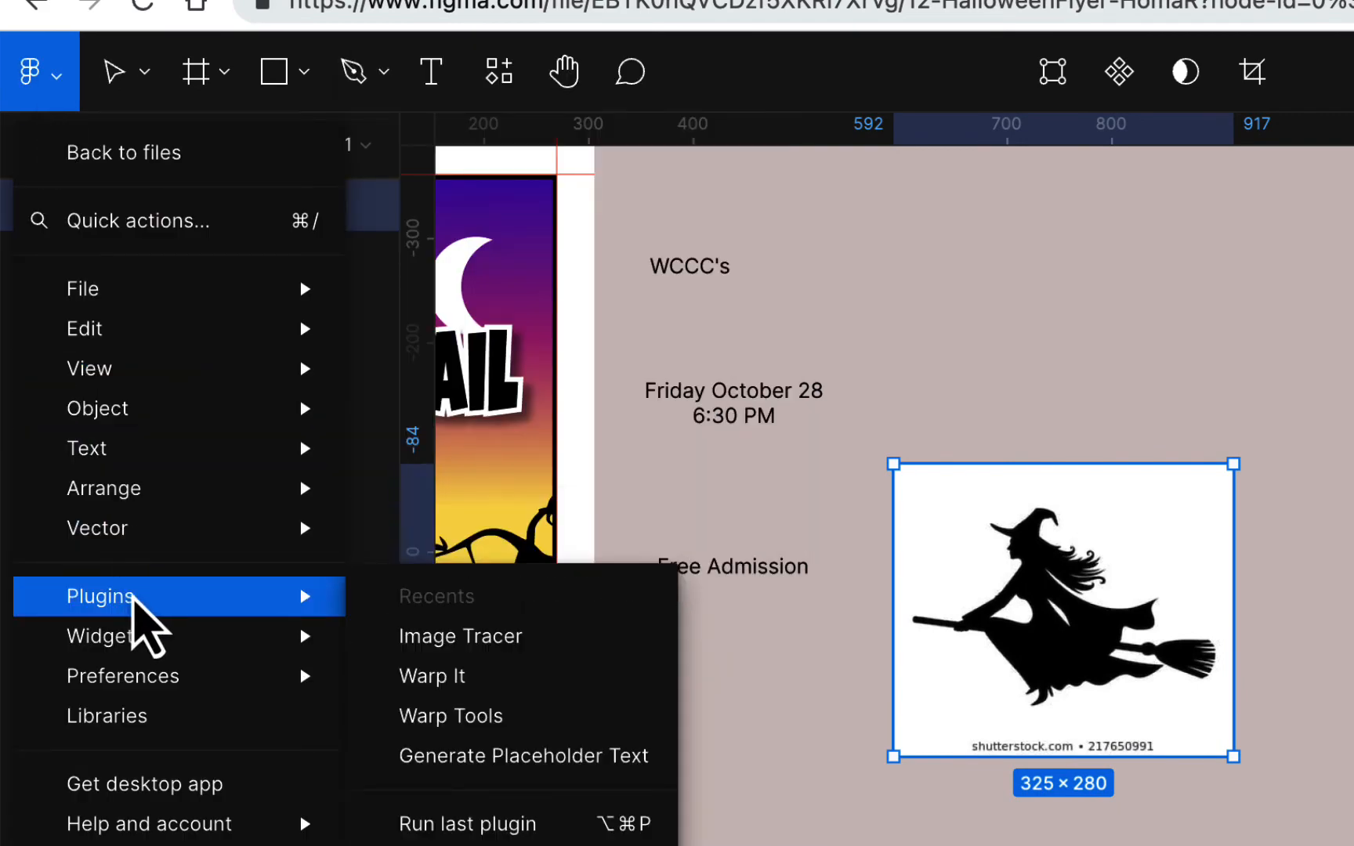
pyautogui.click(539, 655)
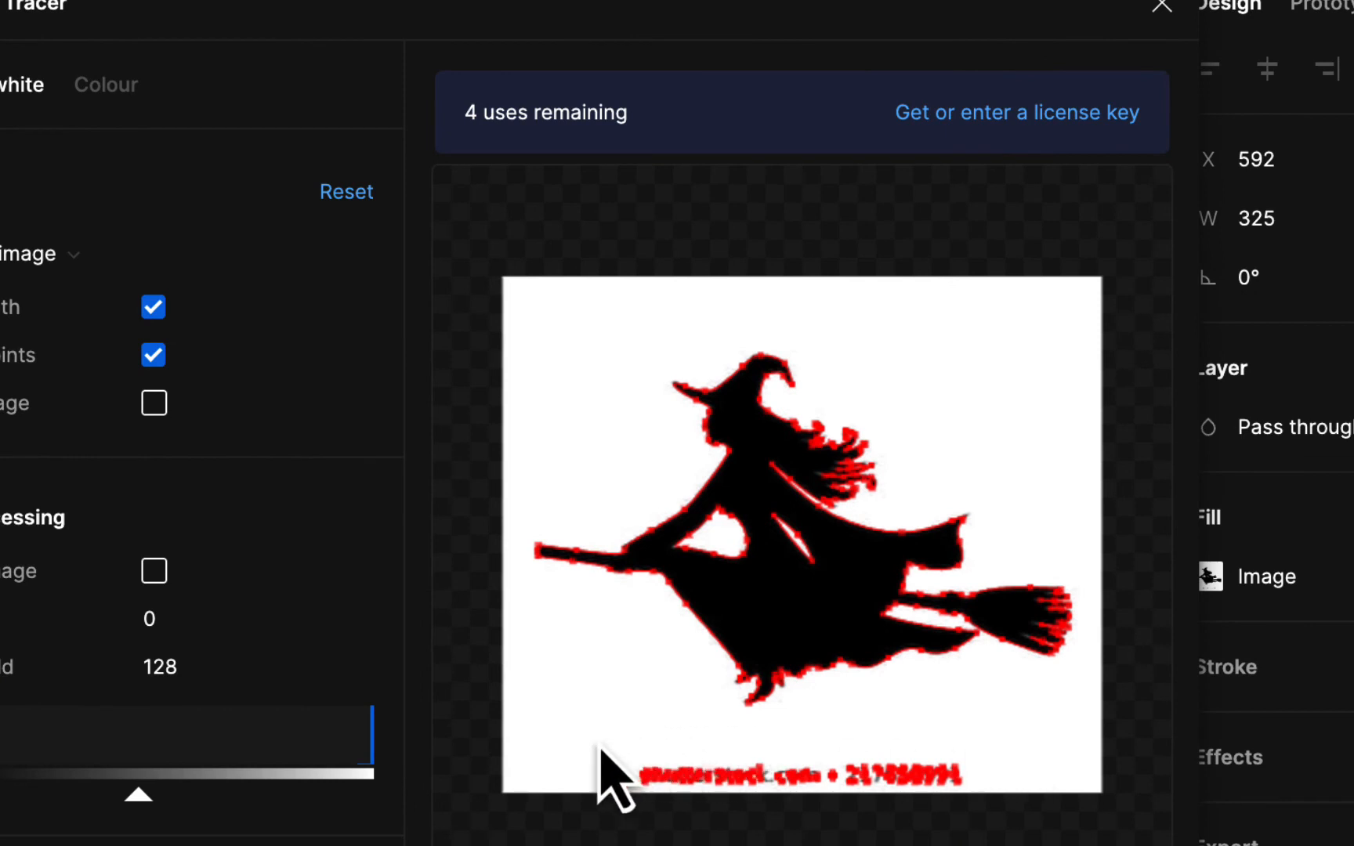
pyautogui.moveTo(600, 745)
pyautogui.mouseDown()
pyautogui.moveTo(629, 763)
pyautogui.moveTo(591, 704)
pyautogui.mouseUp()
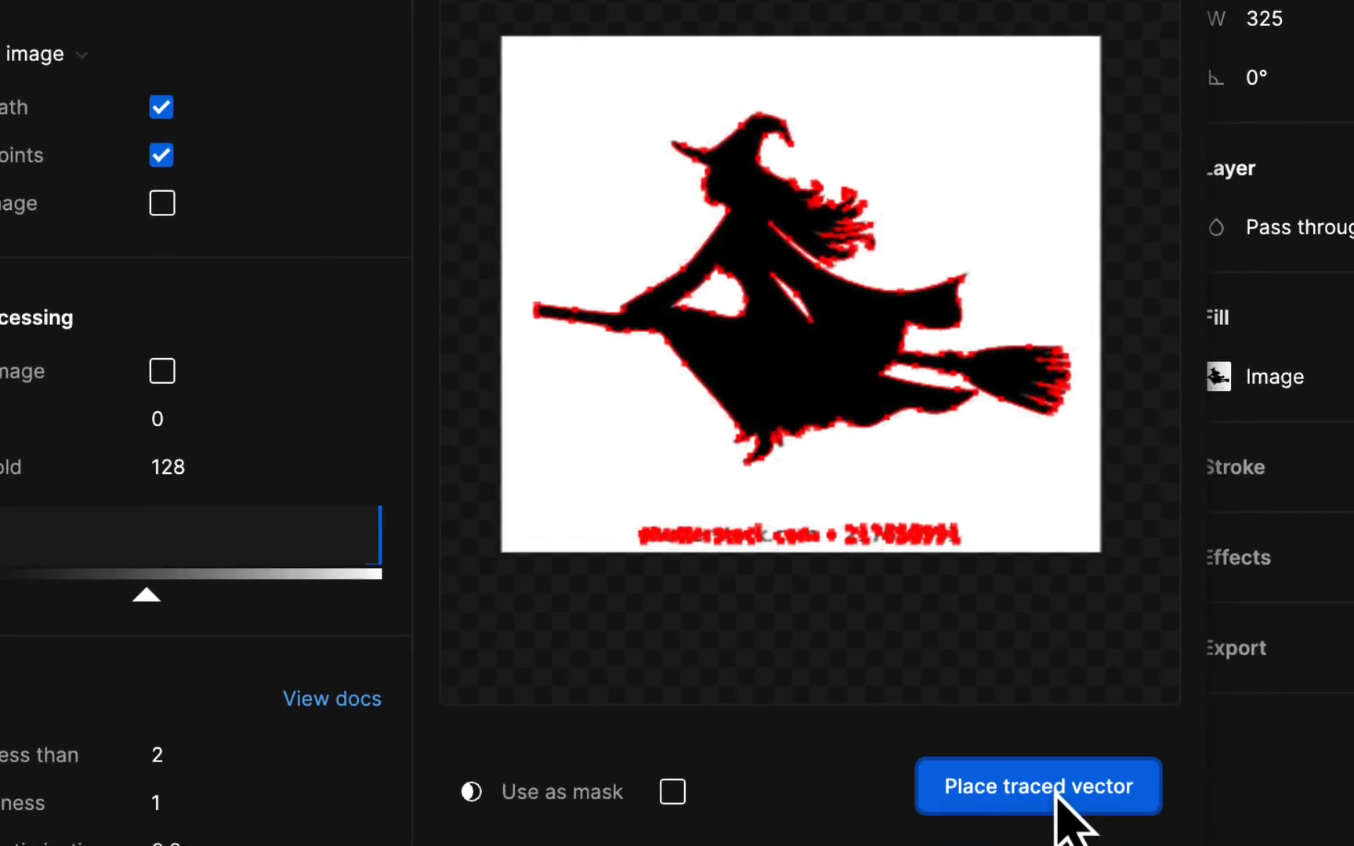
pyautogui.click(1056, 790)
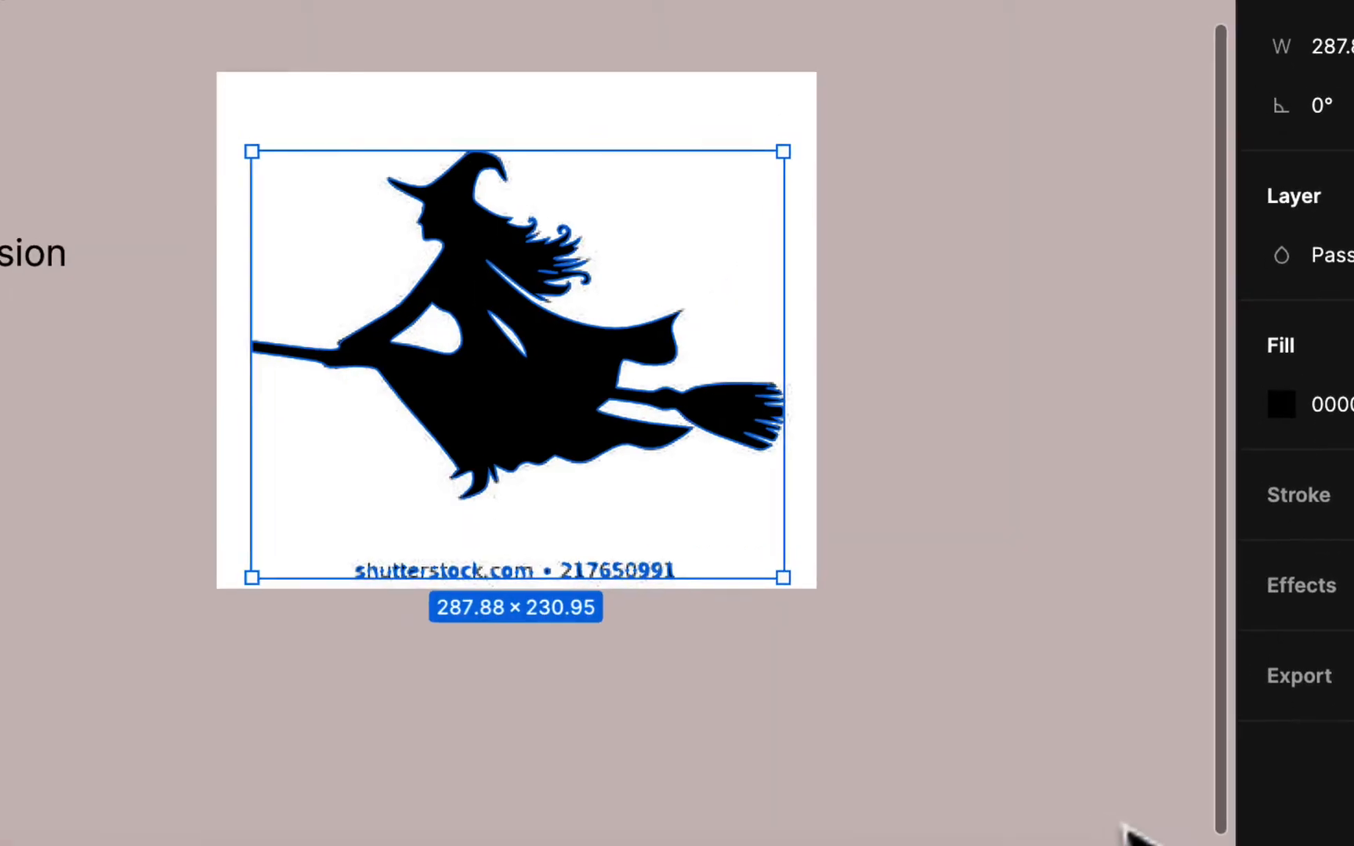
pyautogui.click(1140, 697)
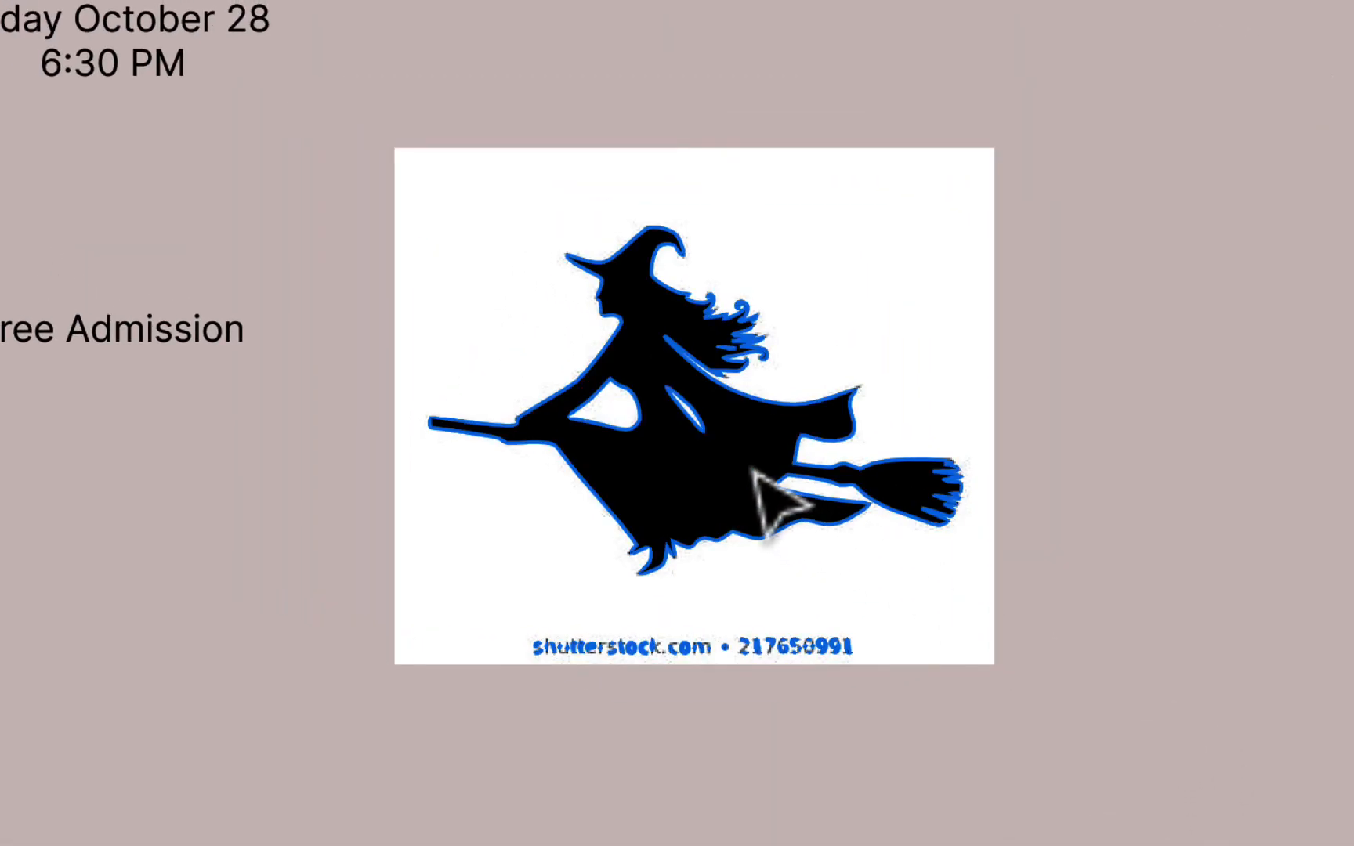
pyautogui.moveTo(771, 498); pyautogui.dragTo(799, 368)
pyautogui.click(861, 427)
pyautogui.press('BackSpace')
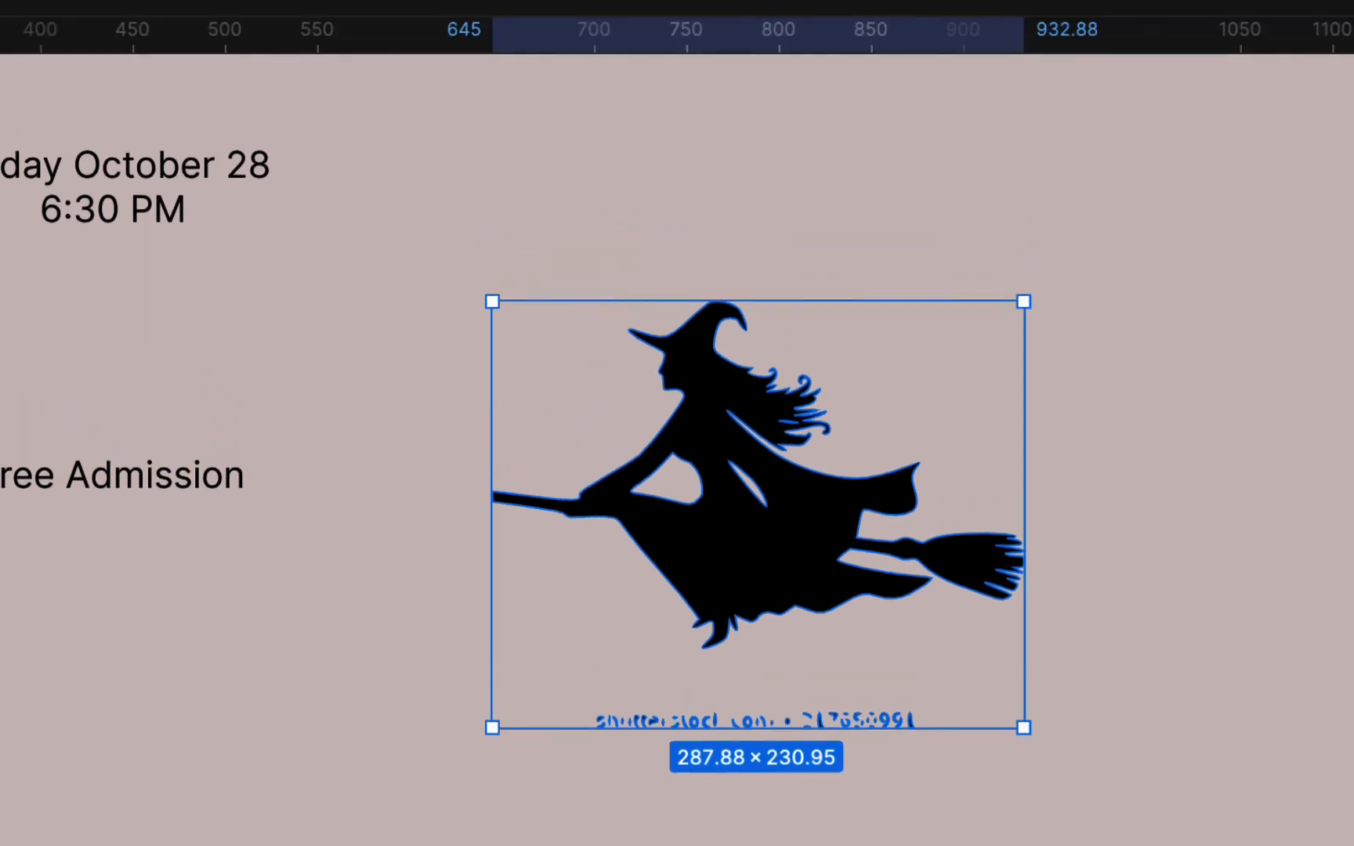
# - In vector edit mode, delete the stray watermark text points beneath the witch silhouette
pyautogui.click(701, 37)
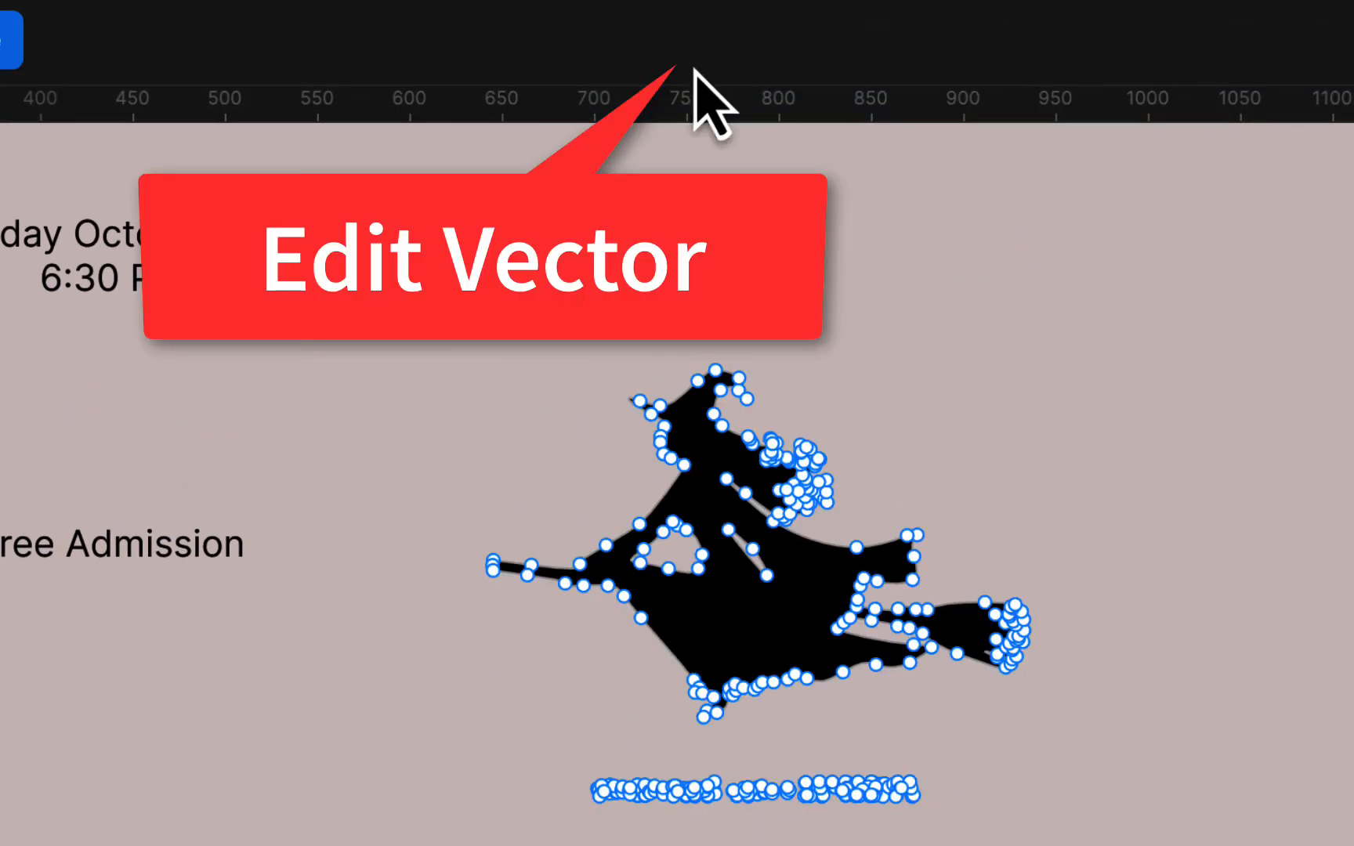
pyautogui.moveTo(550, 737); pyautogui.dragTo(1012, 844)
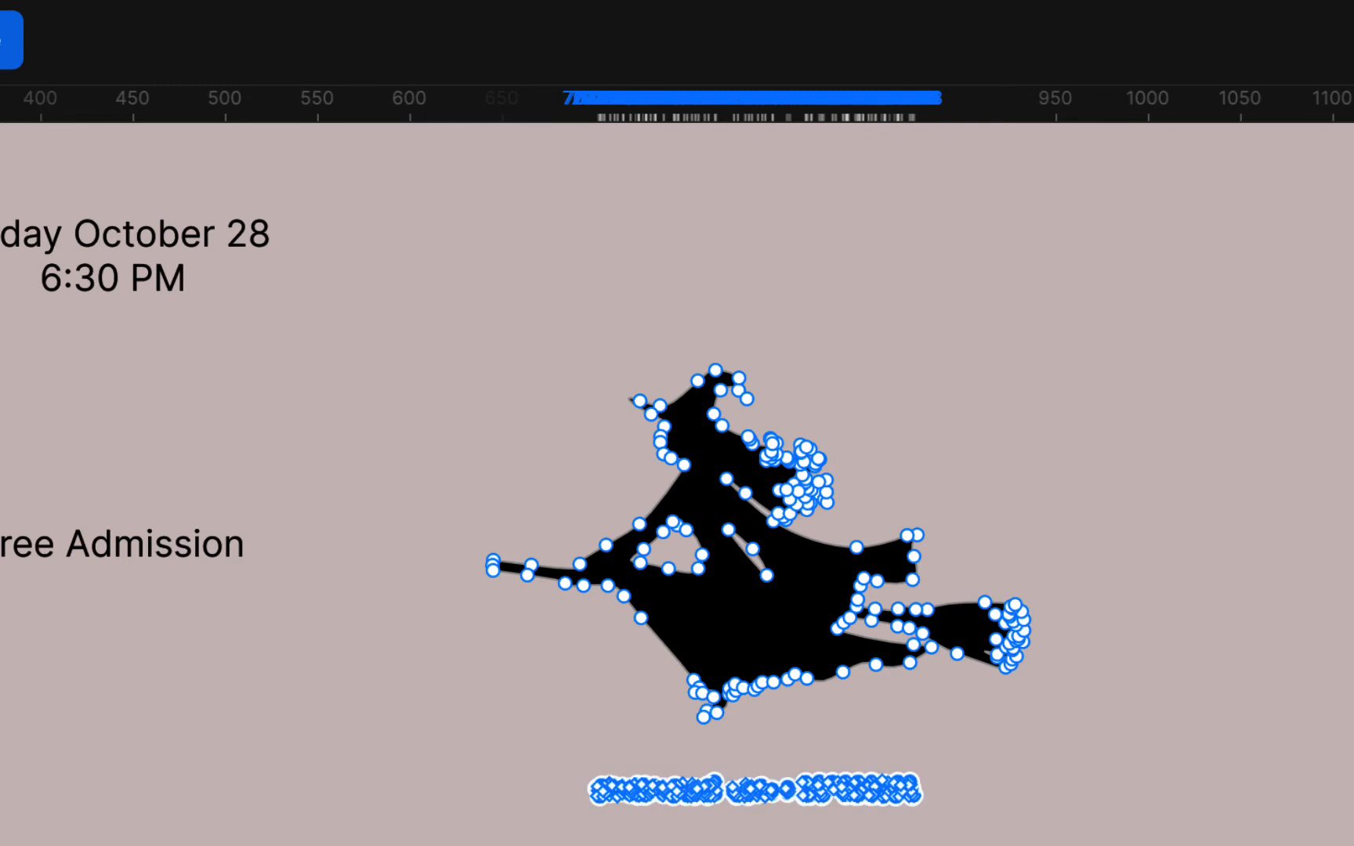
pyautogui.press('Delete')
pyautogui.press('Escape')
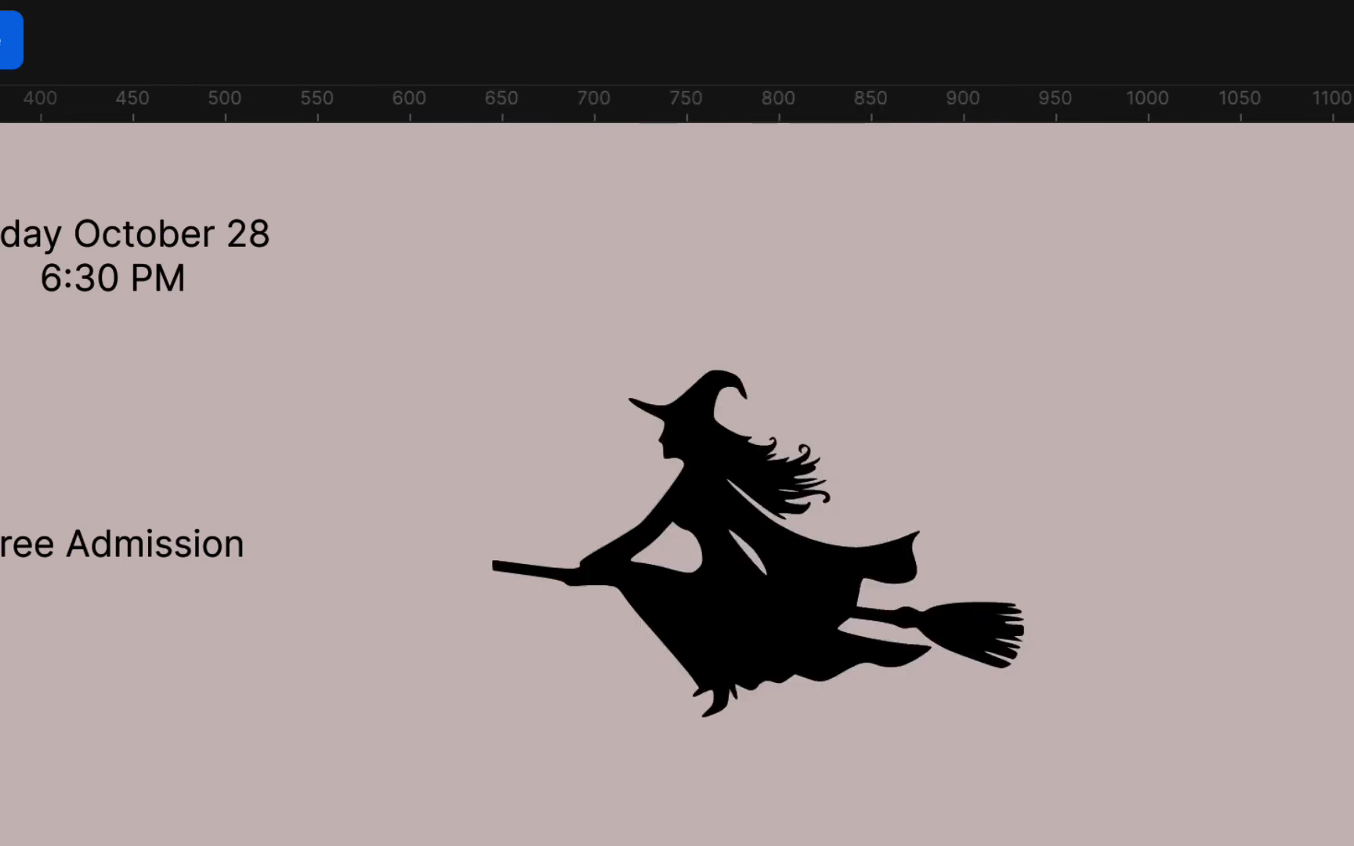
pyautogui.doubleClick(818, 609)
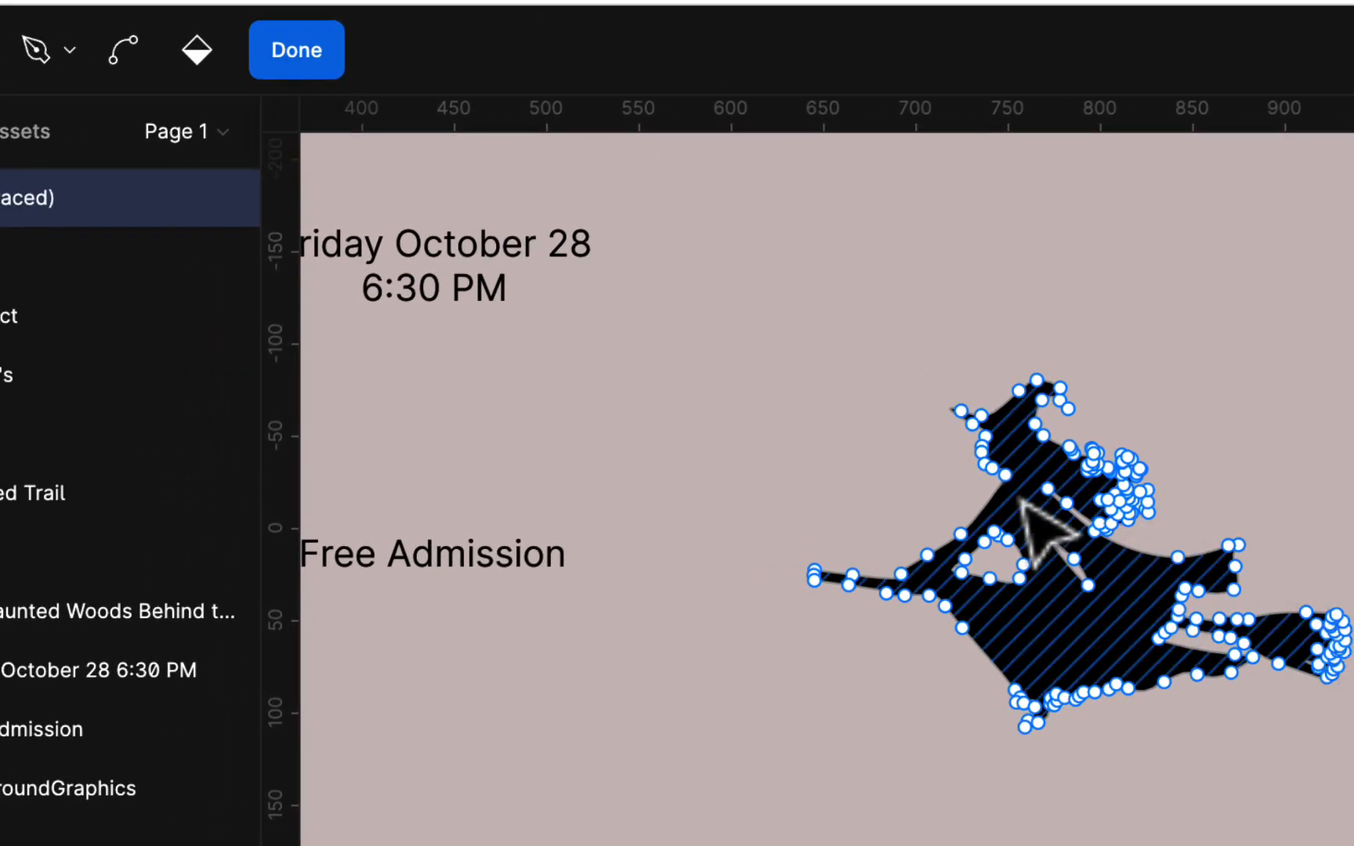
# - Move the witch to the top of the poster and shrink it to 170×99 over the moon
pyautogui.click(309, 72)
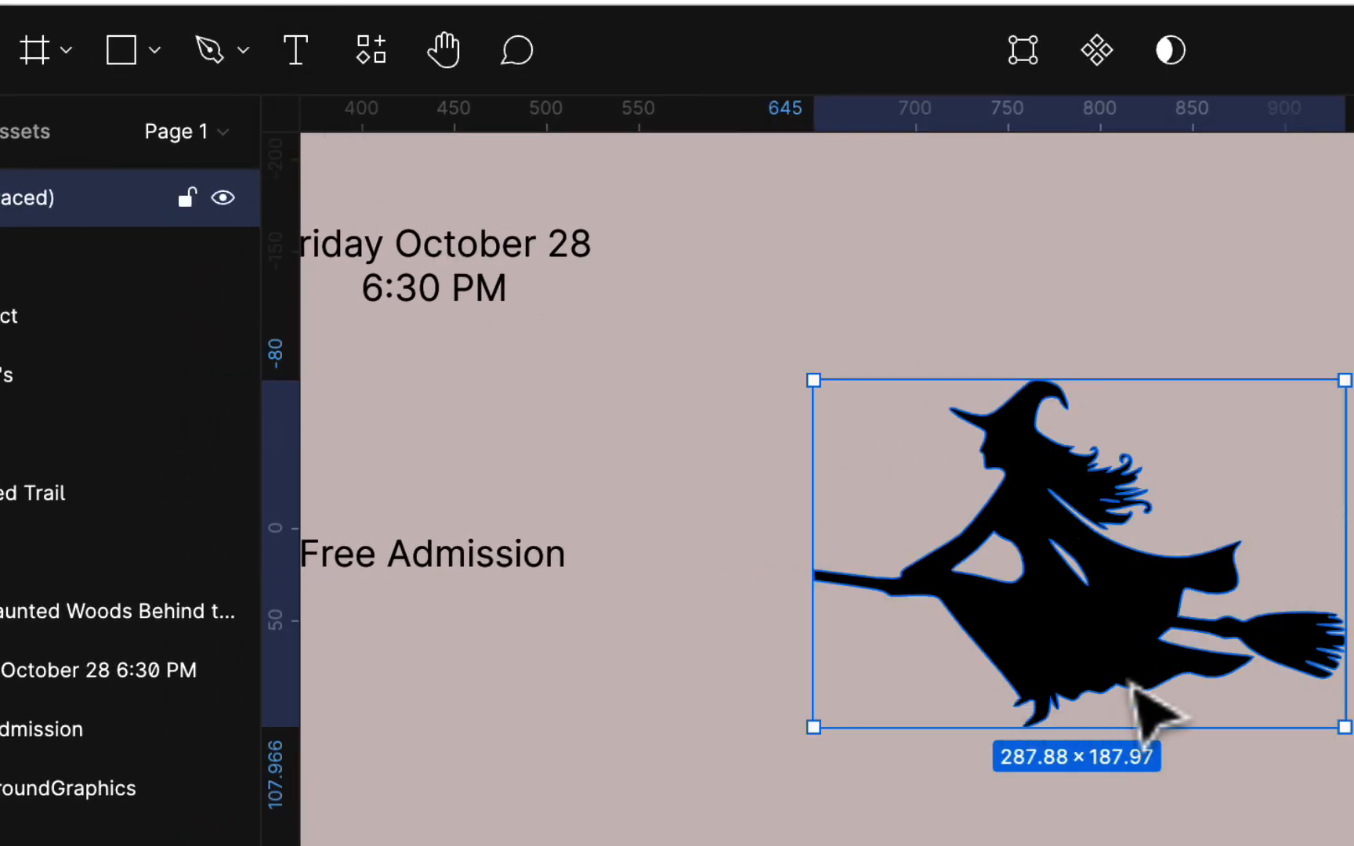
pyautogui.moveTo(1152, 709); pyautogui.dragTo(921, 780)
pyautogui.hscroll(-13, 921, 779)
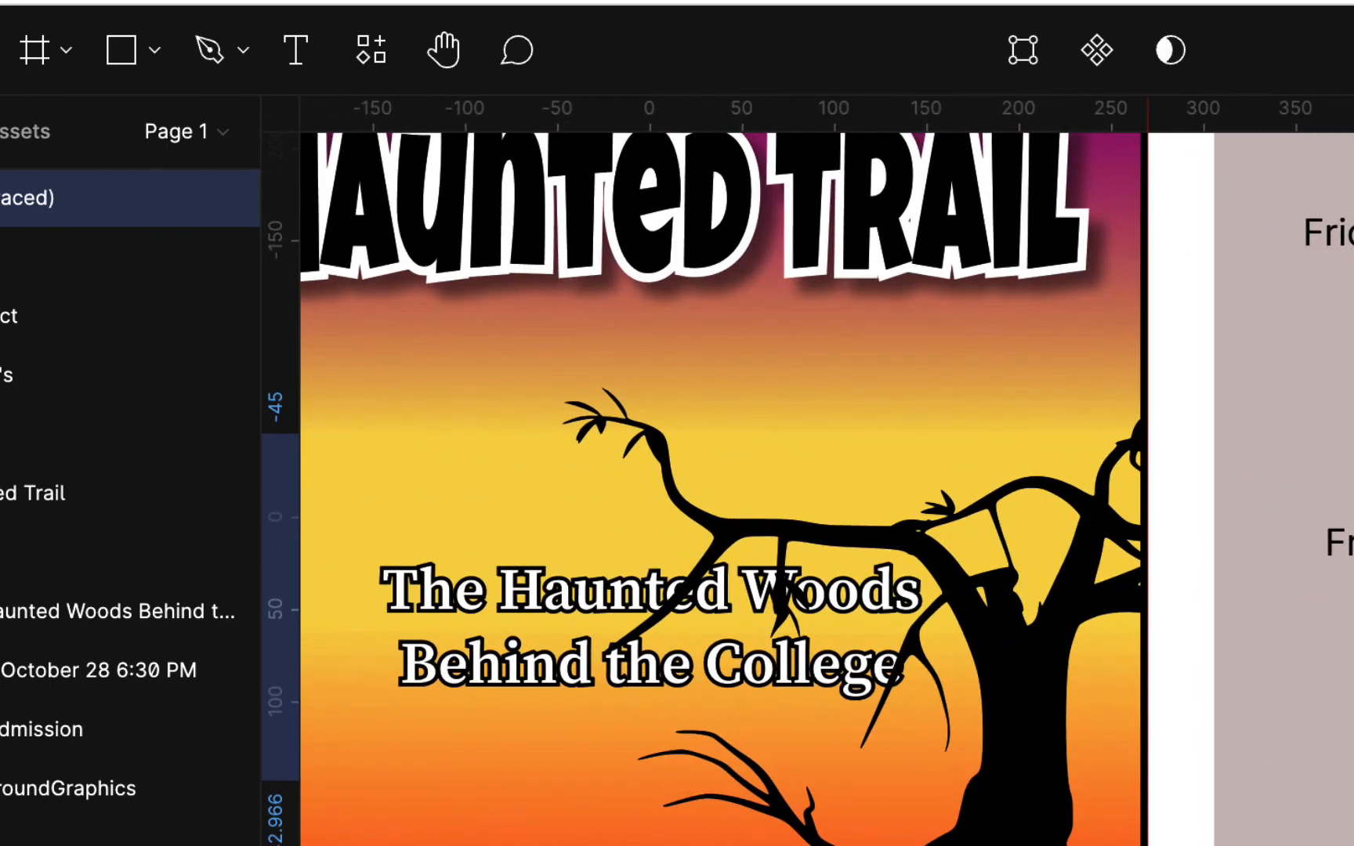
pyautogui.moveTo(1353, 593); pyautogui.dragTo(693, 403)
pyautogui.scroll(4, 693, 402)
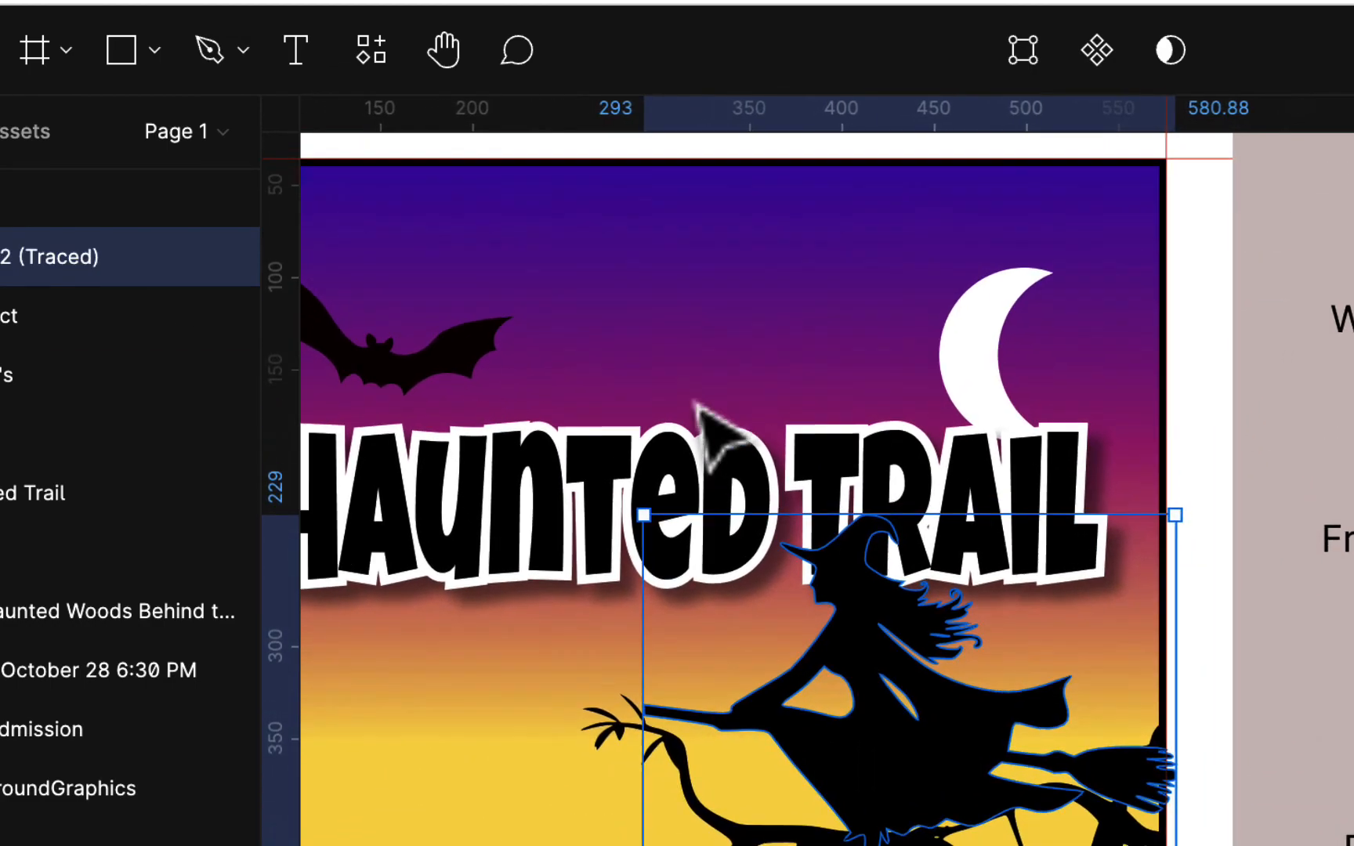
pyautogui.moveTo(858, 693); pyautogui.dragTo(897, 325)
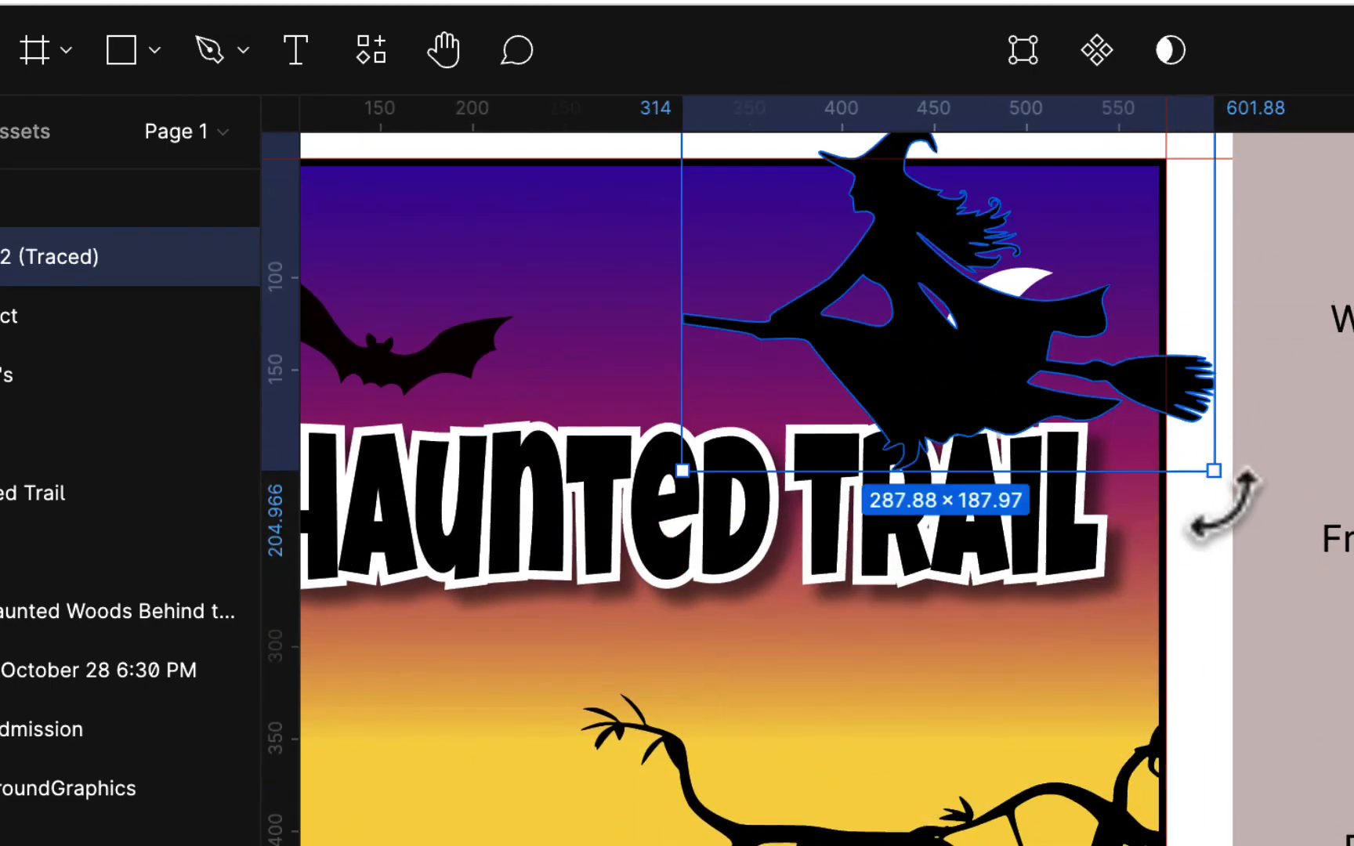
pyautogui.moveTo(1215, 474); pyautogui.dragTo(1012, 317)
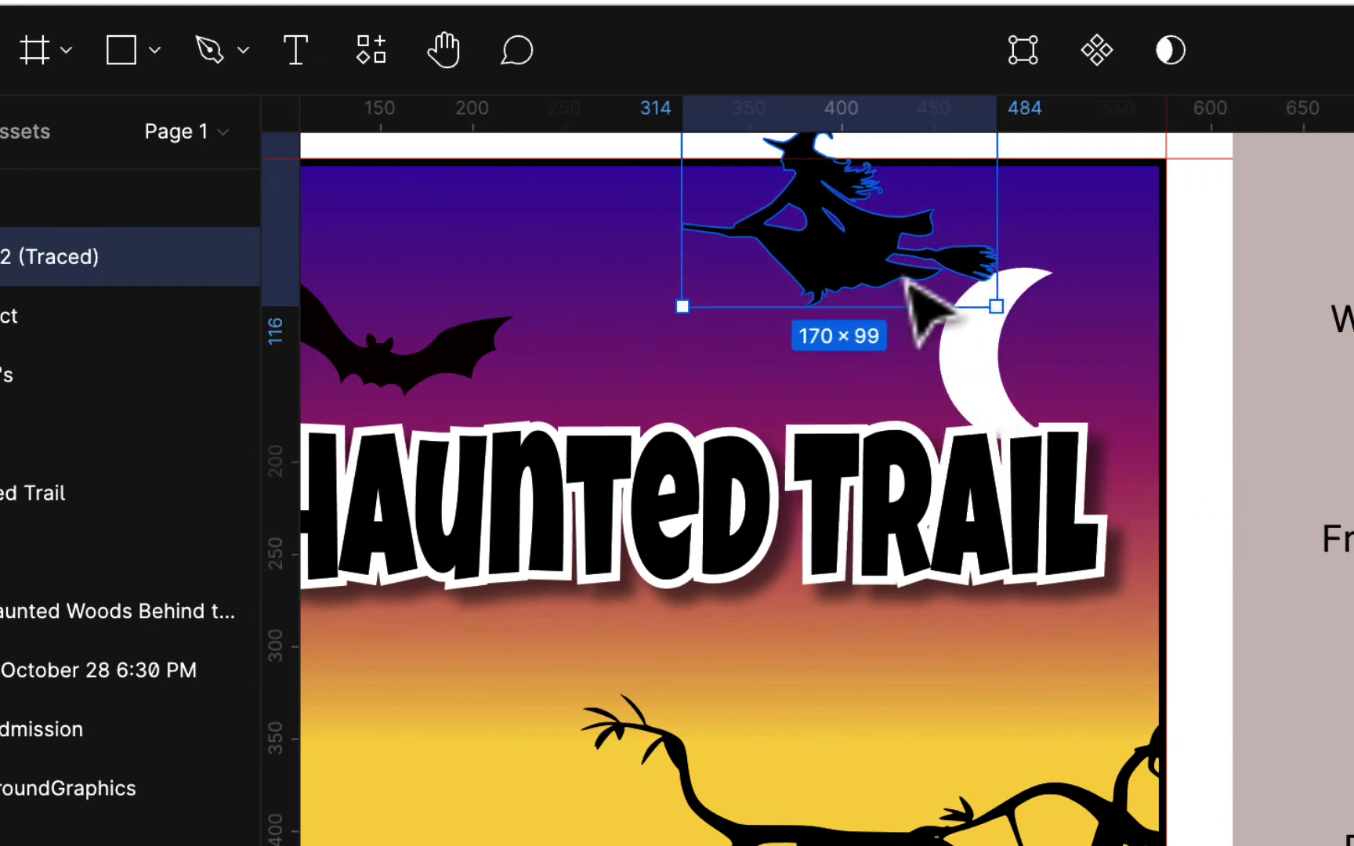
pyautogui.moveTo(909, 283); pyautogui.dragTo(885, 356)
# - Shift the moon up-left, enlarge it to 96×119, and line the witch up across it
pyautogui.moveTo(1027, 348); pyautogui.dragTo(1012, 302)
pyautogui.moveTo(925, 235); pyautogui.dragTo(856, 188)
pyautogui.click(797, 382)
pyautogui.moveTo(797, 381); pyautogui.dragTo(920, 337)
pyautogui.hscroll(-4, 867, 514)
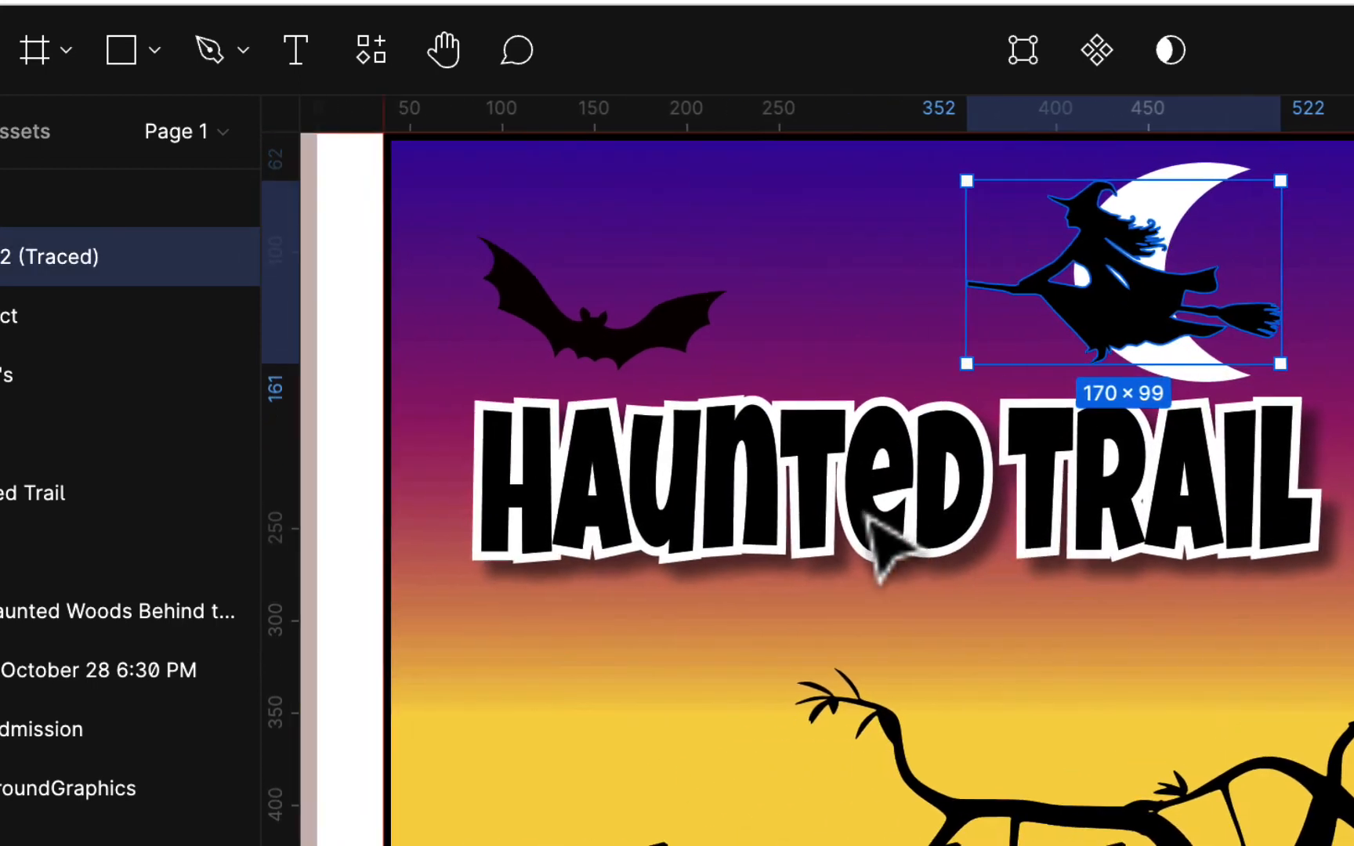
pyautogui.scroll(-3, 849, 674)
pyautogui.hscroll(2, 849, 673)
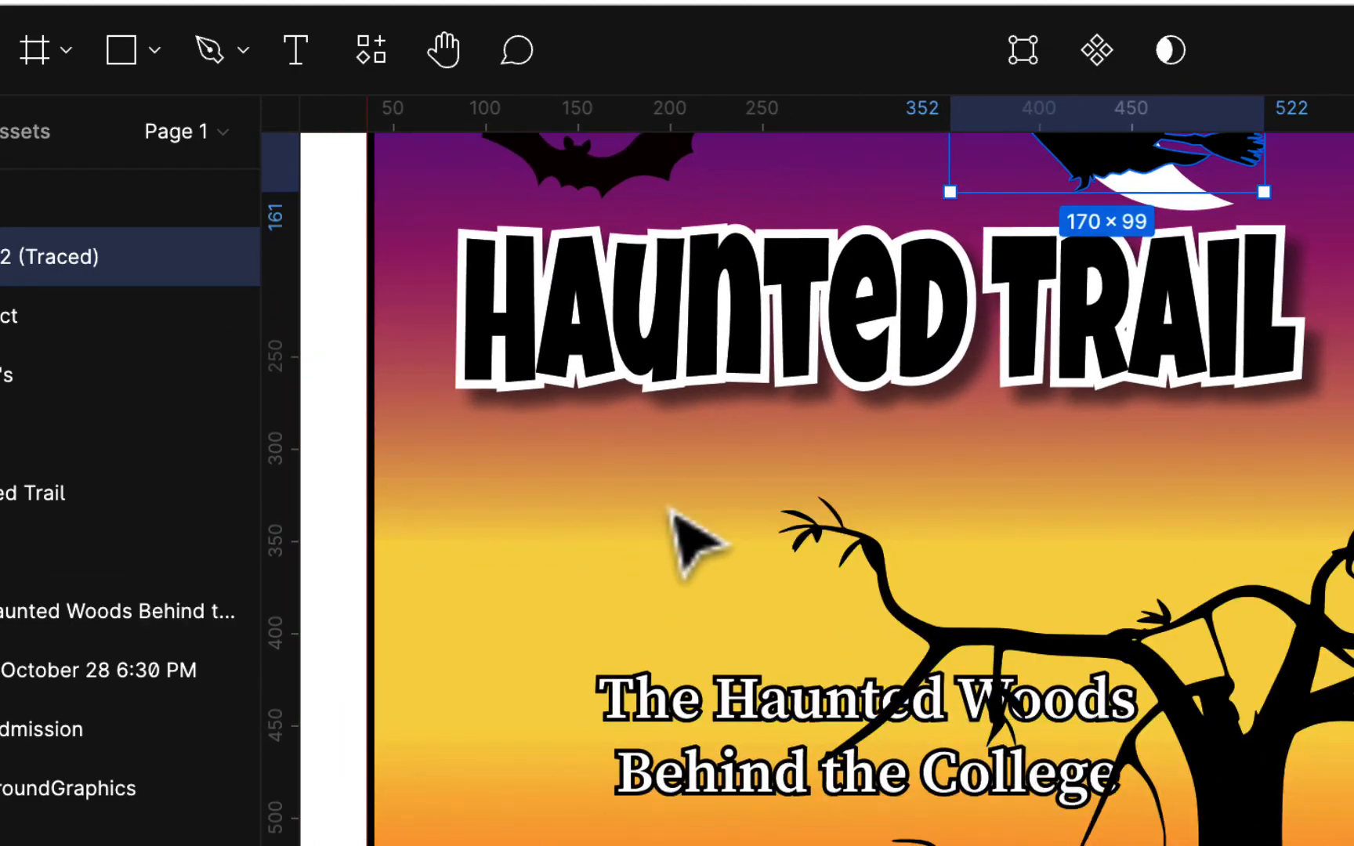
pyautogui.scroll(-5, 900, 824)
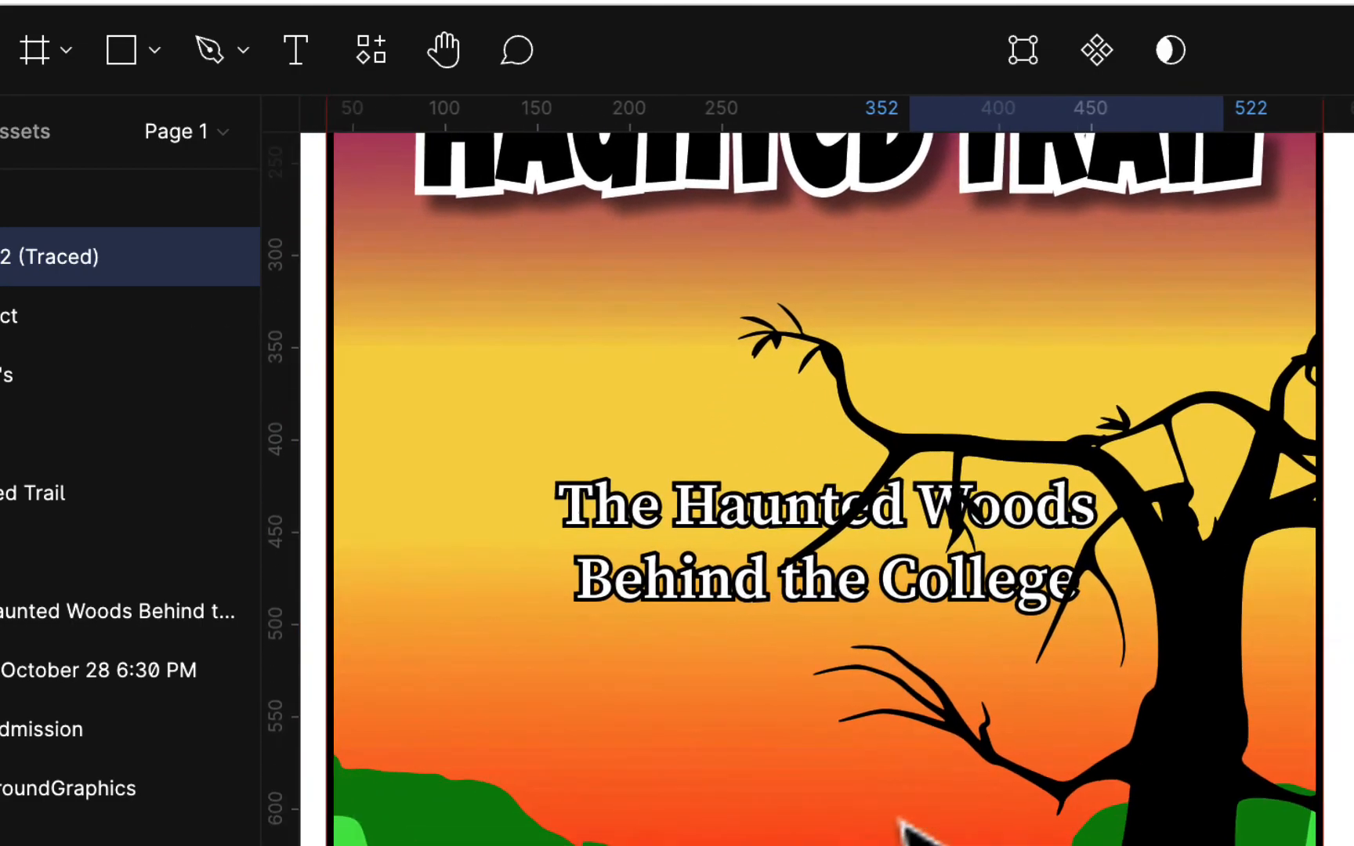
pyautogui.scroll(8, 932, 811)
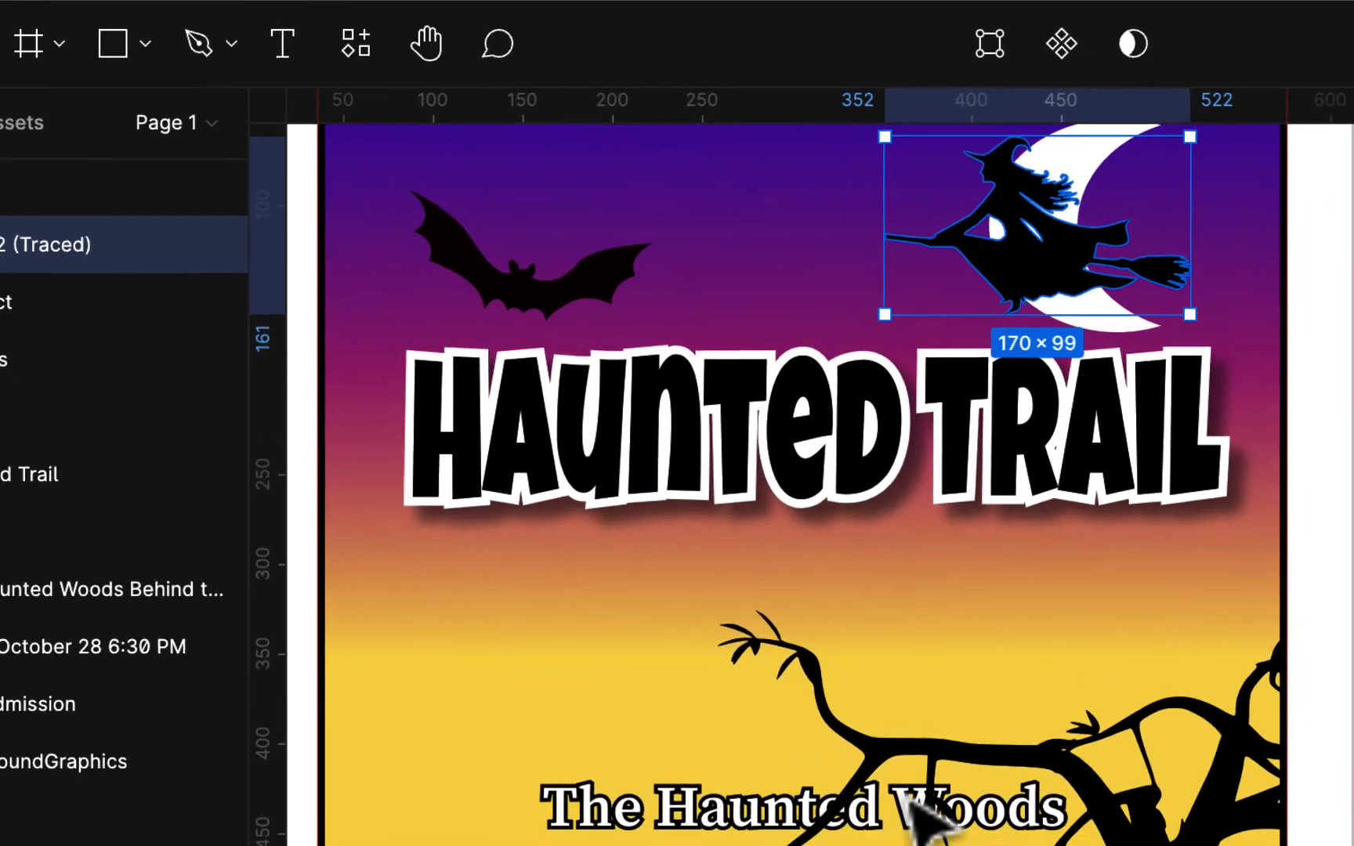
pyautogui.press('super+minus')
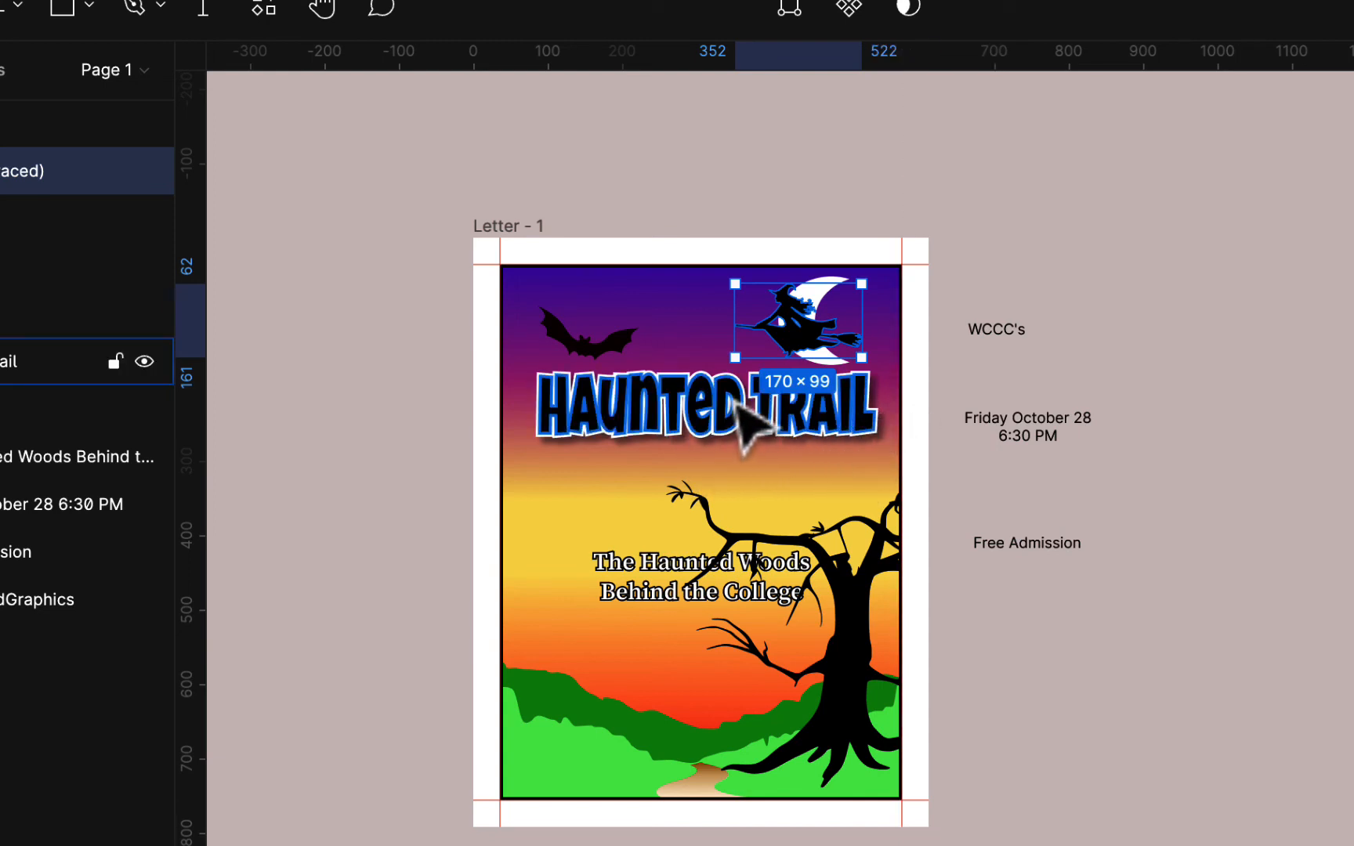
# - Select the 450×81 Haunted Trail title and review the witch crossing the moon
pyautogui.click(718, 429)
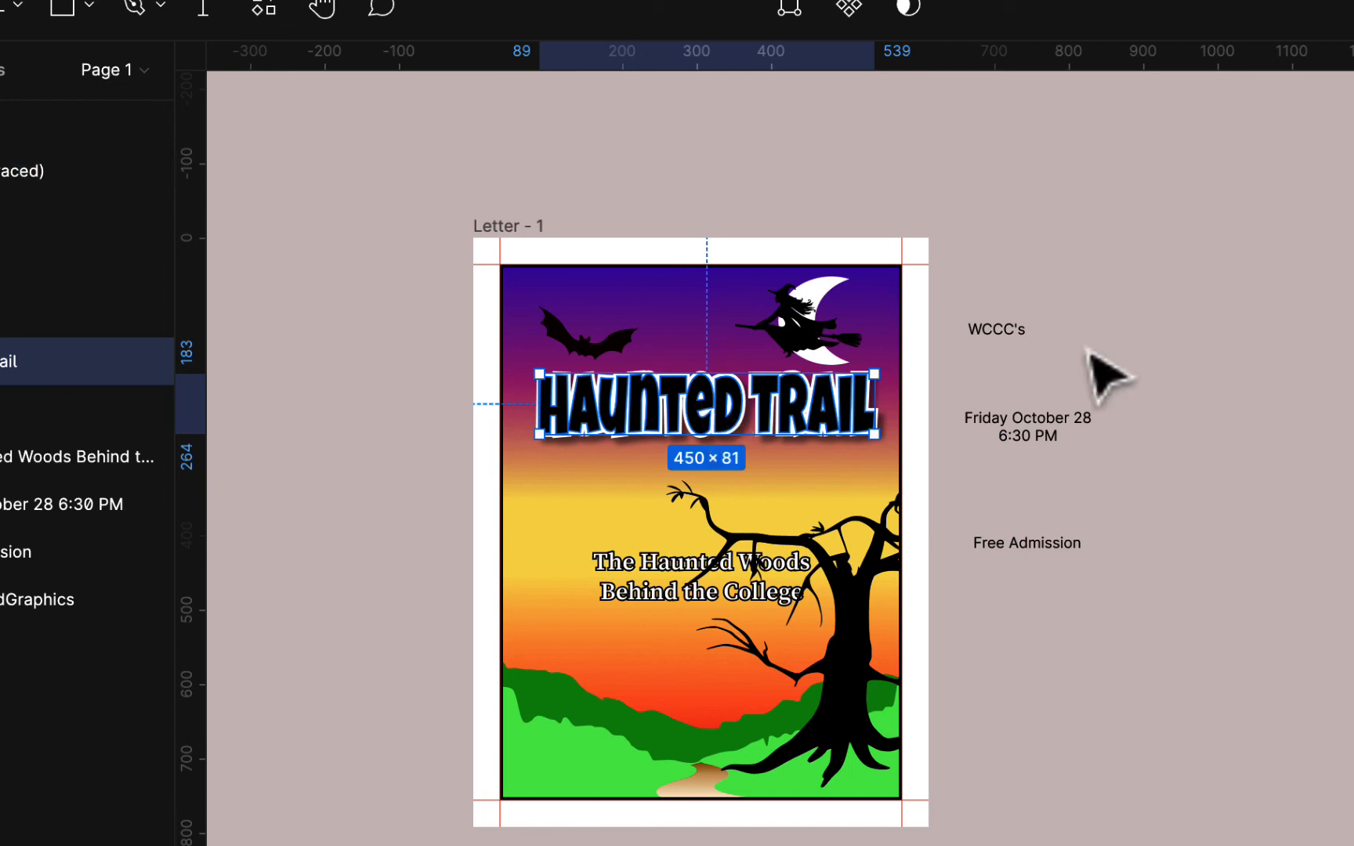
pyautogui.hscroll(-5, 1112, 435)
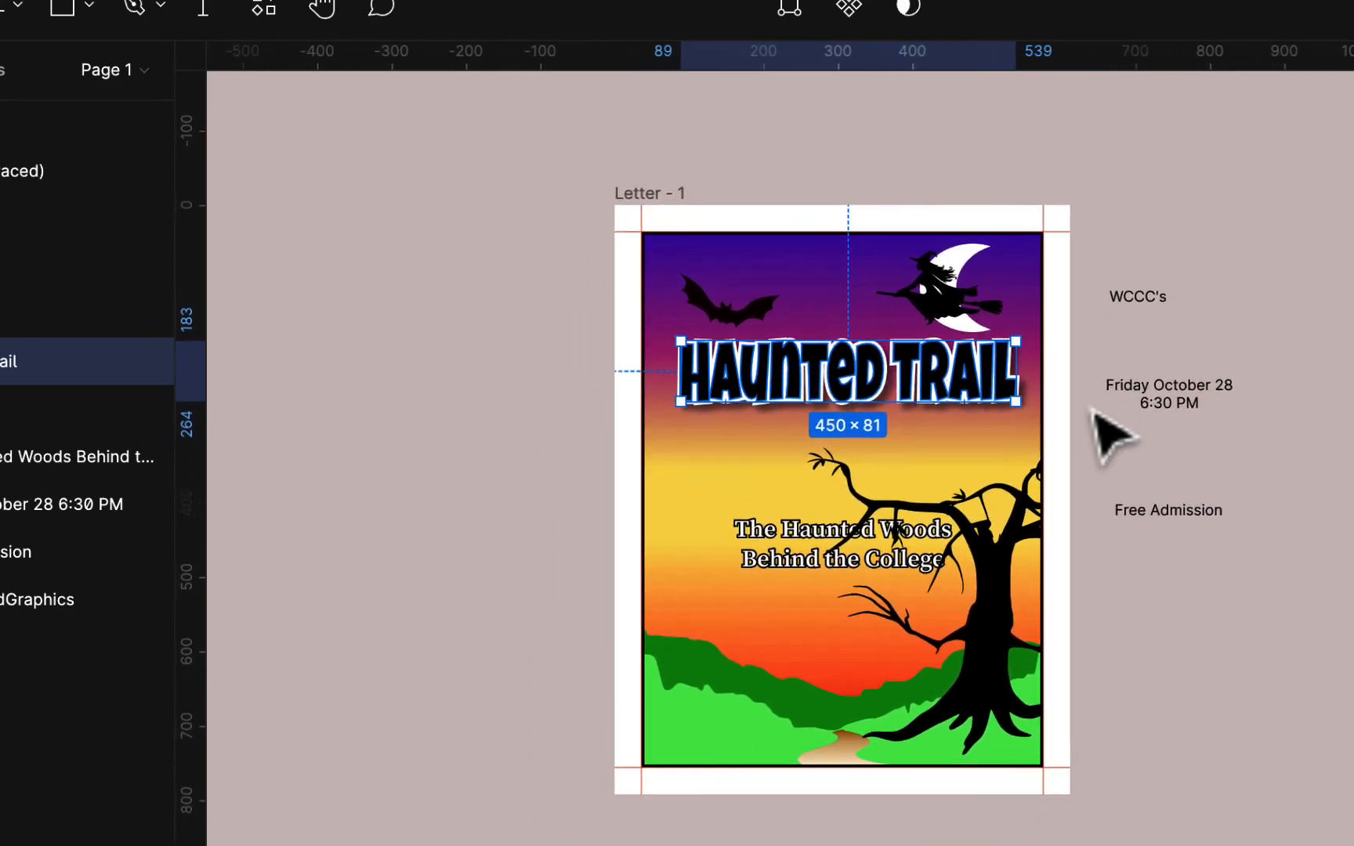
pyautogui.hscroll(3, 1113, 435)
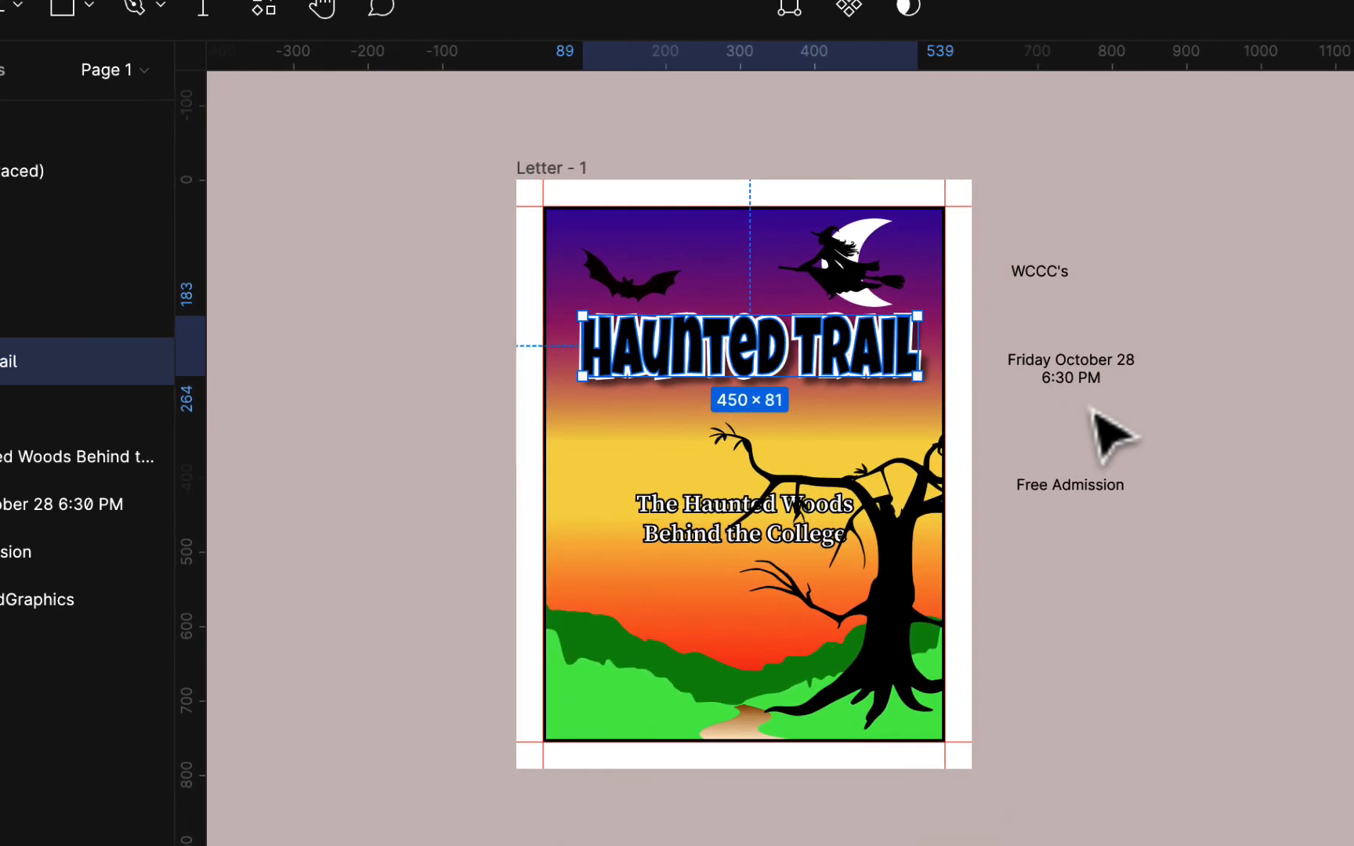
pyautogui.hscroll(6, 1113, 435)
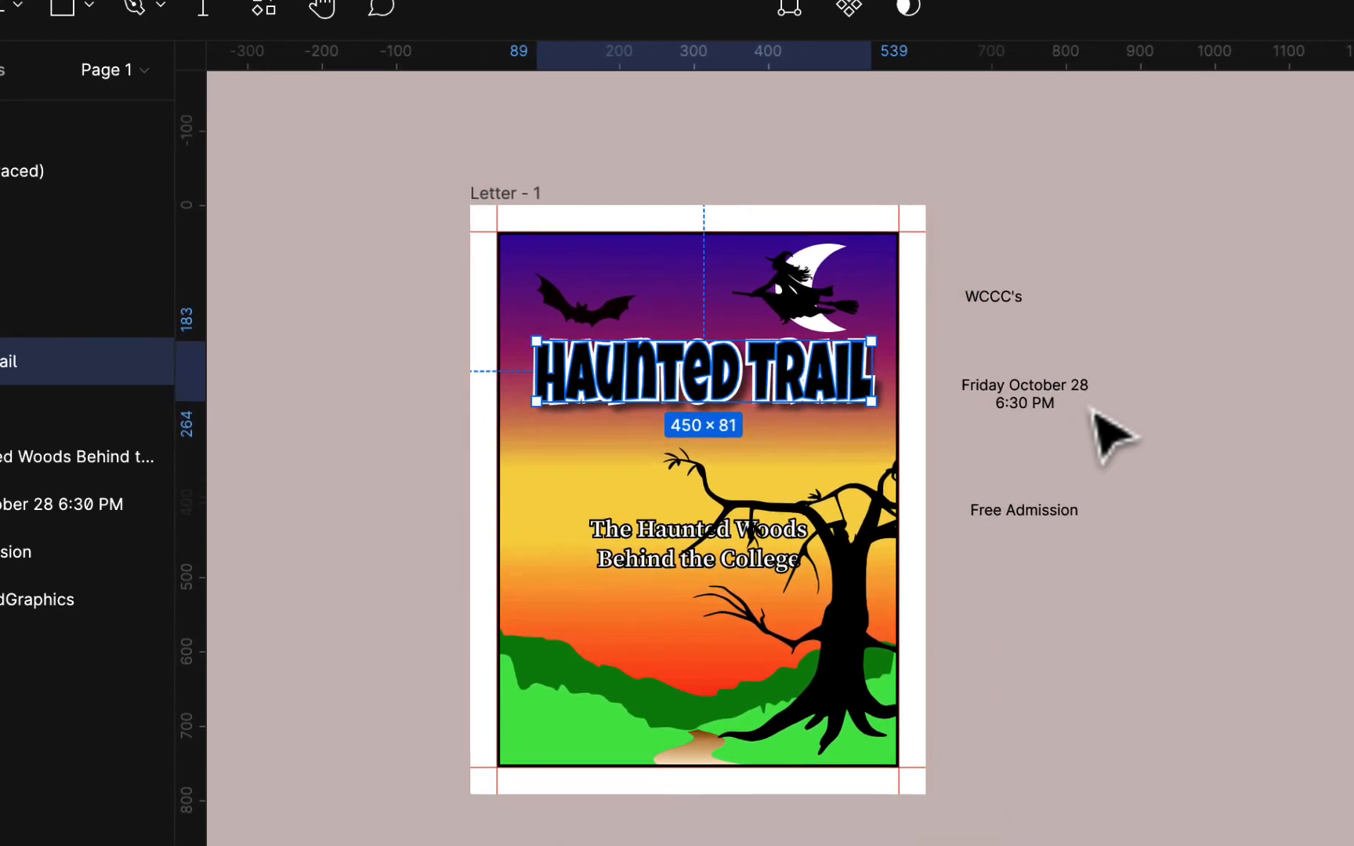
pyautogui.hscroll(-3, 1112, 435)
pyautogui.scroll(-3, 1112, 435)
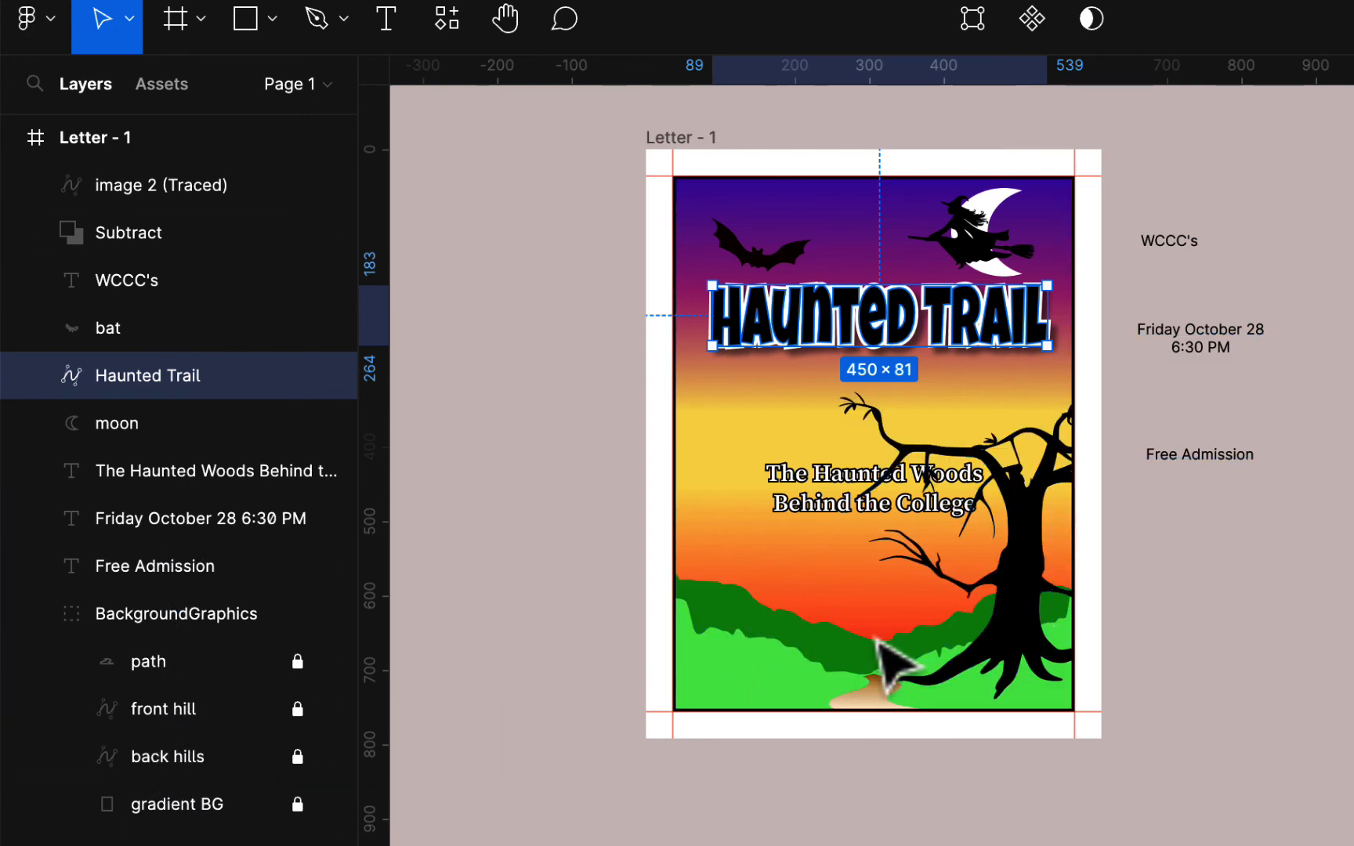
pyautogui.click(1032, 519)
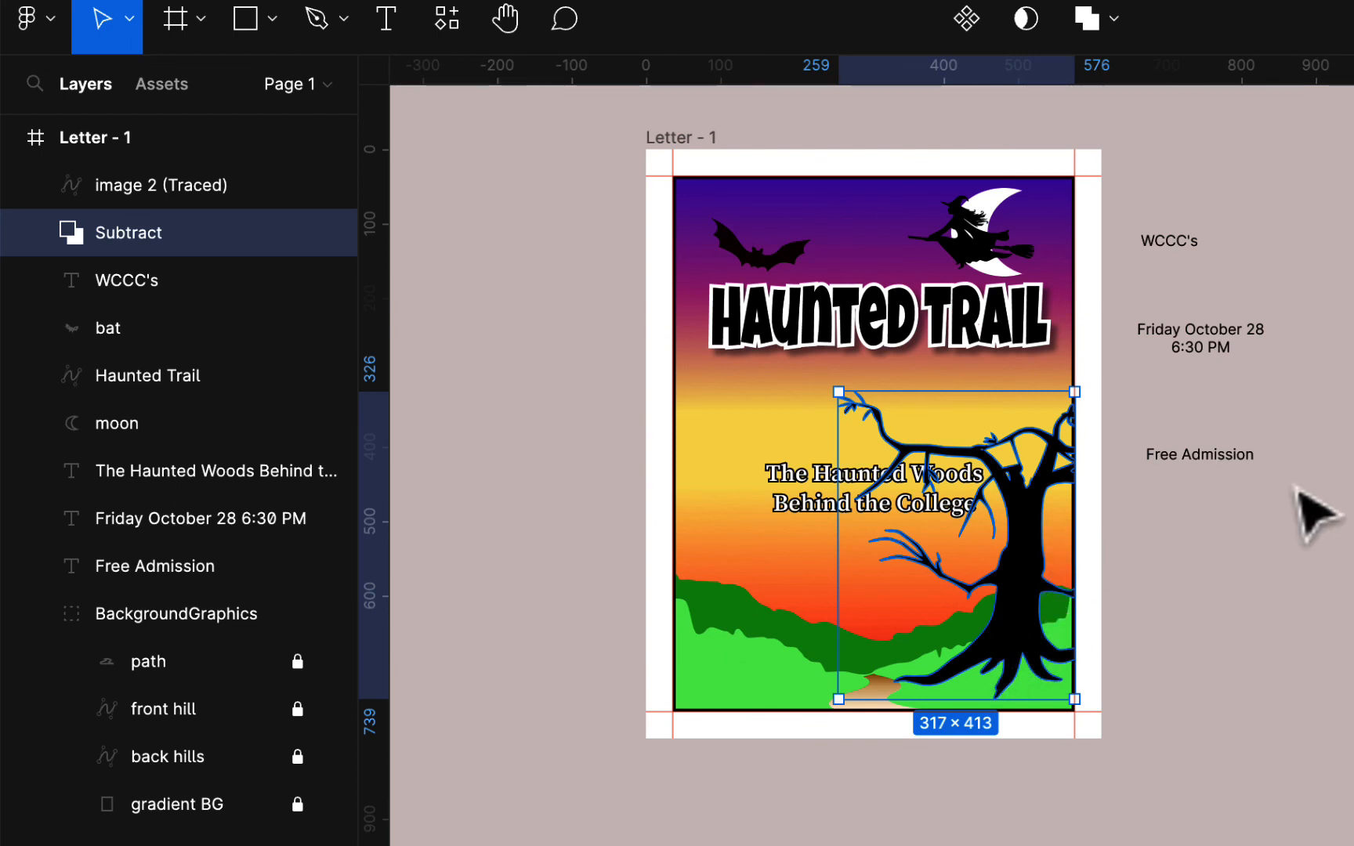
pyautogui.moveTo(1294, 487); pyautogui.dragTo(1283, 520)
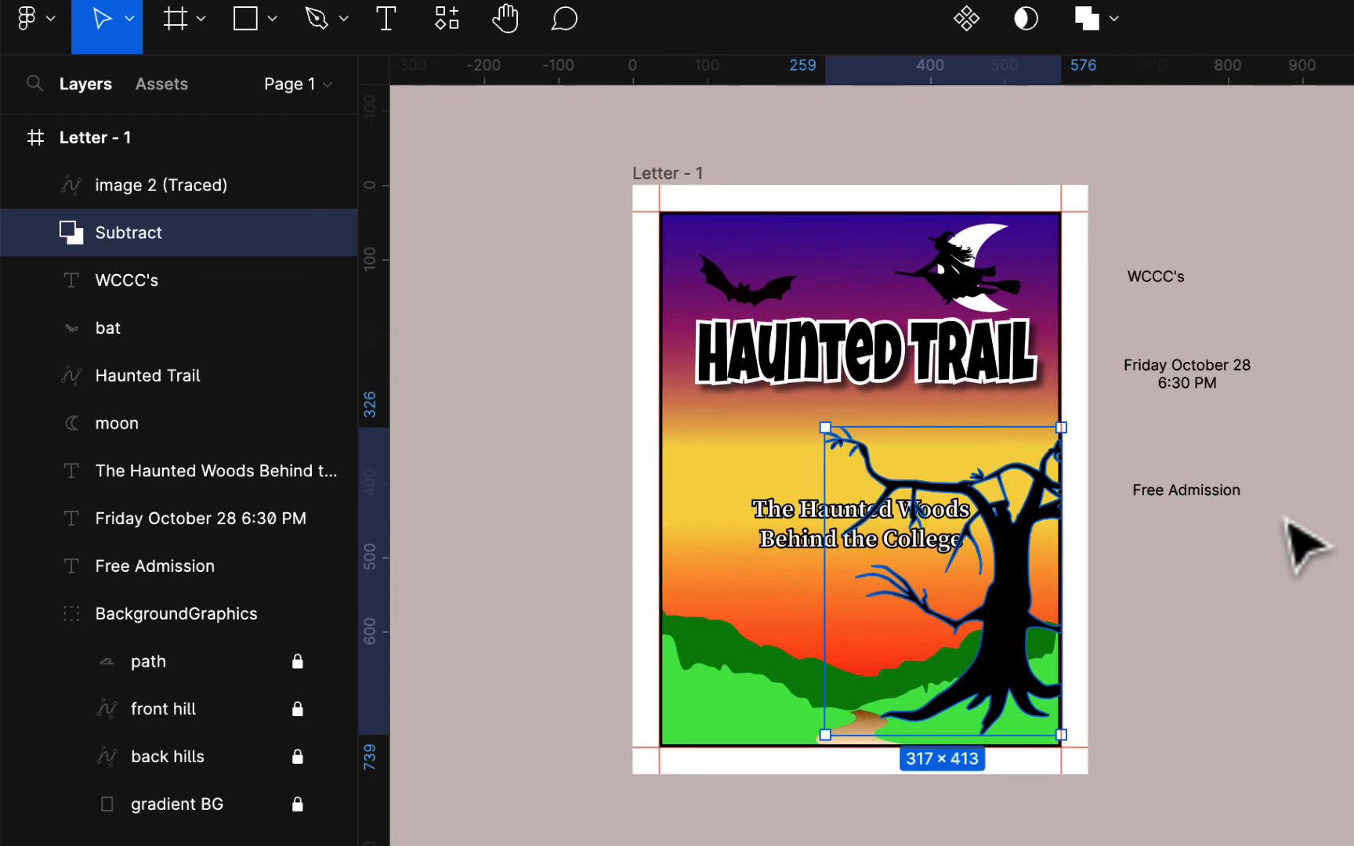
pyautogui.hscroll(-3, 1307, 546)
pyautogui.scroll(-3, 1307, 546)
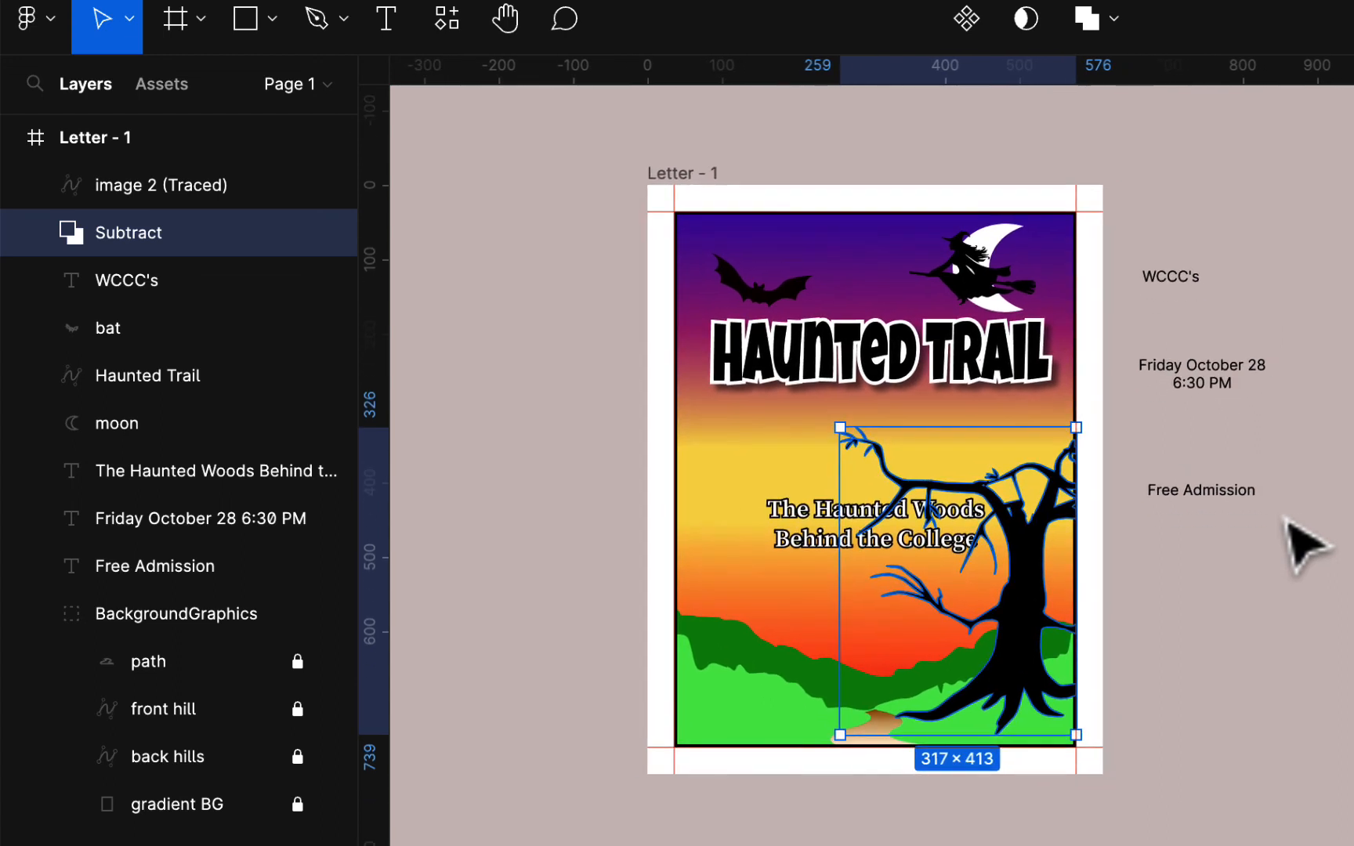
pyautogui.hscroll(5, 1306, 546)
pyautogui.scroll(3, 1307, 546)
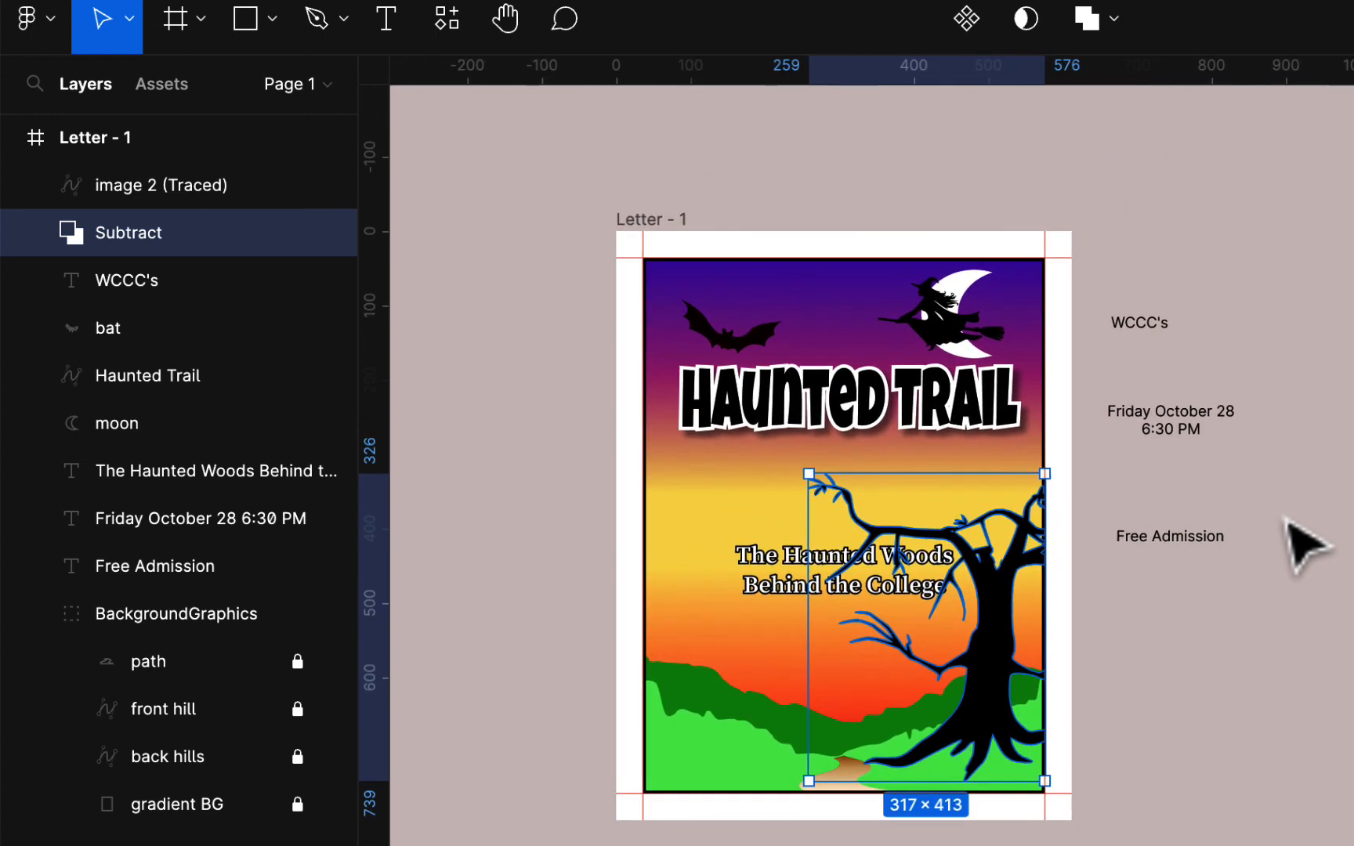
pyautogui.scroll(-3, 1304, 546)
pyautogui.hscroll(2, 1304, 546)
pyautogui.scroll(3, 1304, 546)
pyautogui.hscroll(-3, 1304, 546)
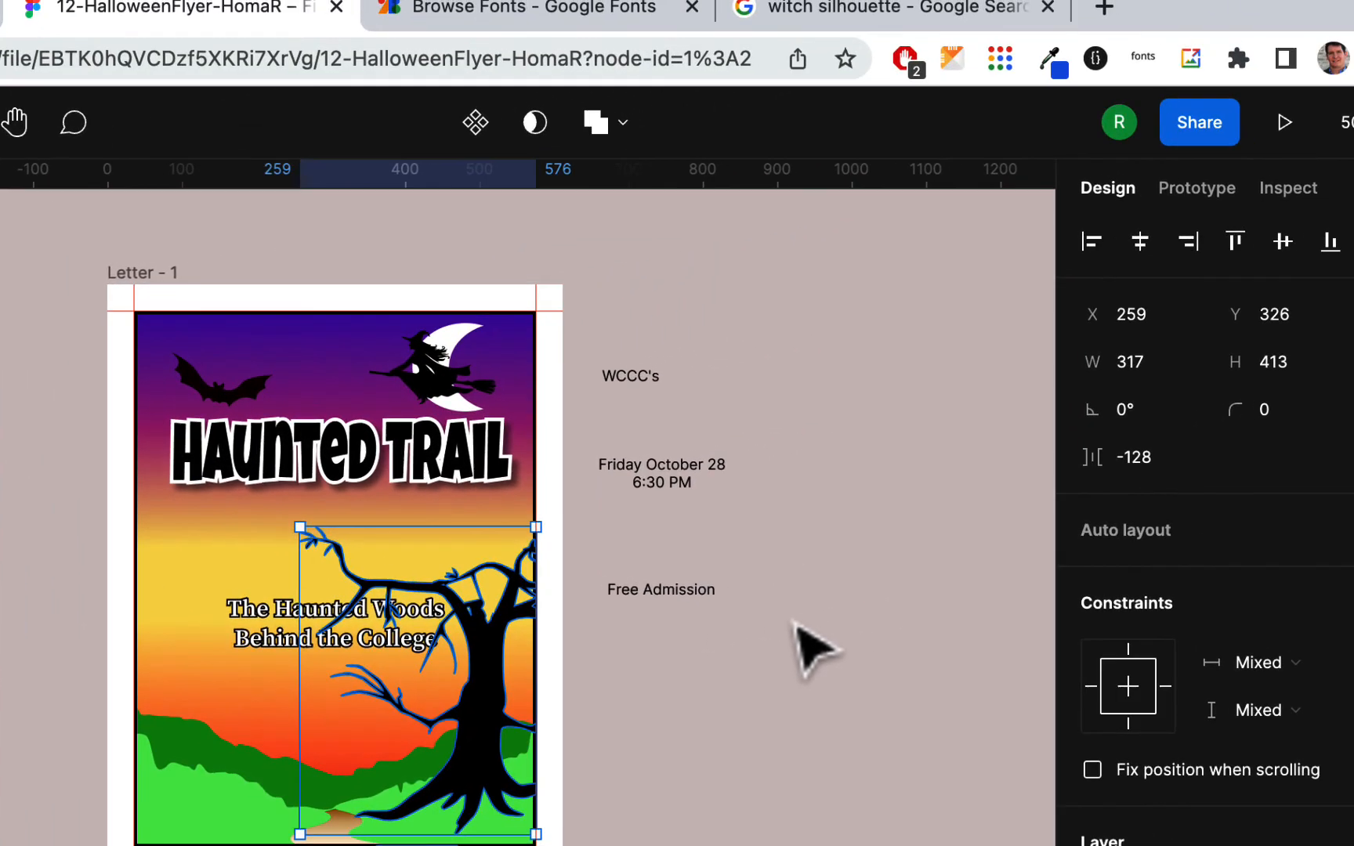
# - Open the flyer's sharing options, then open the ex12 Halloween Flyer Layout assignment in Warren LMS
pyautogui.click(1198, 122)
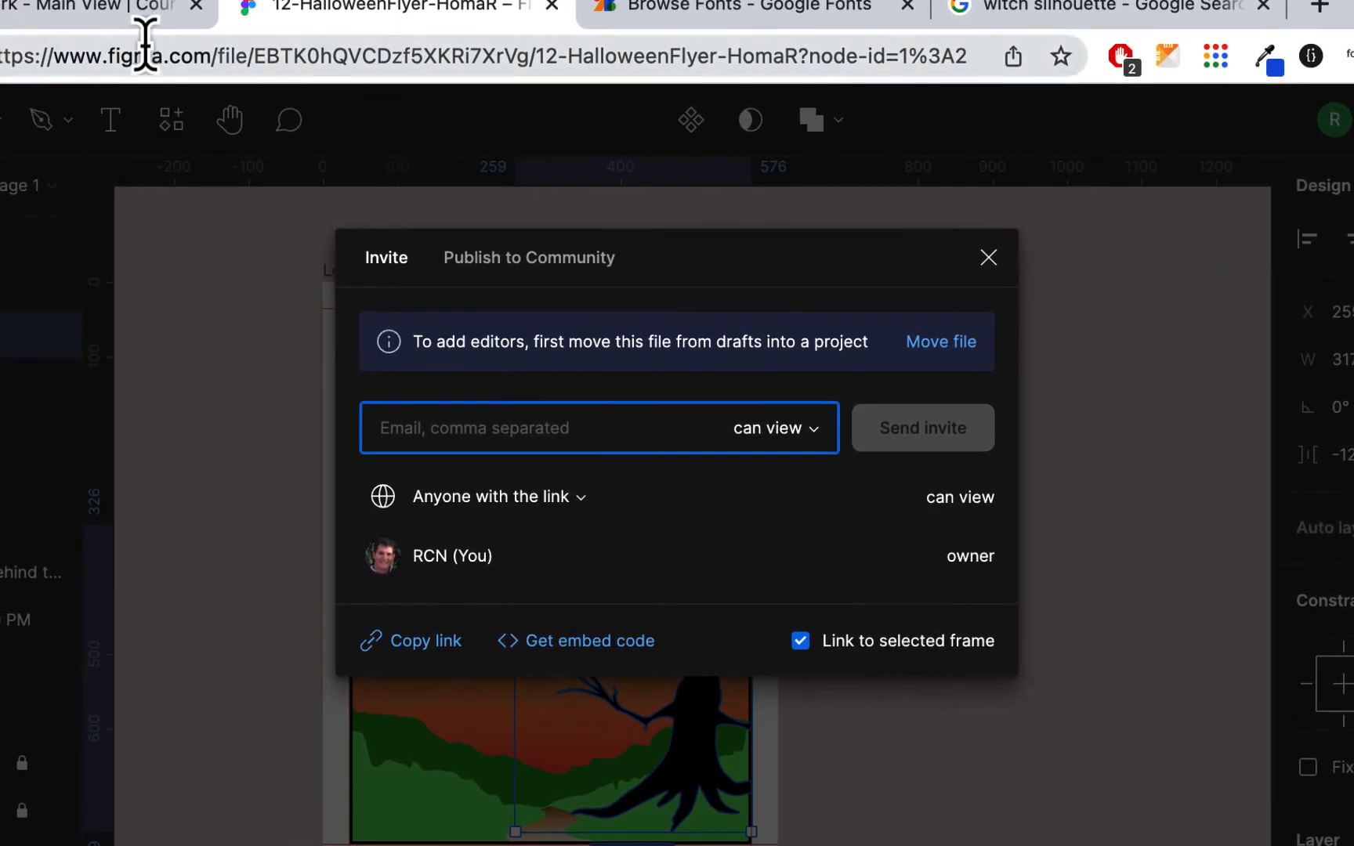
pyautogui.click(59, 18)
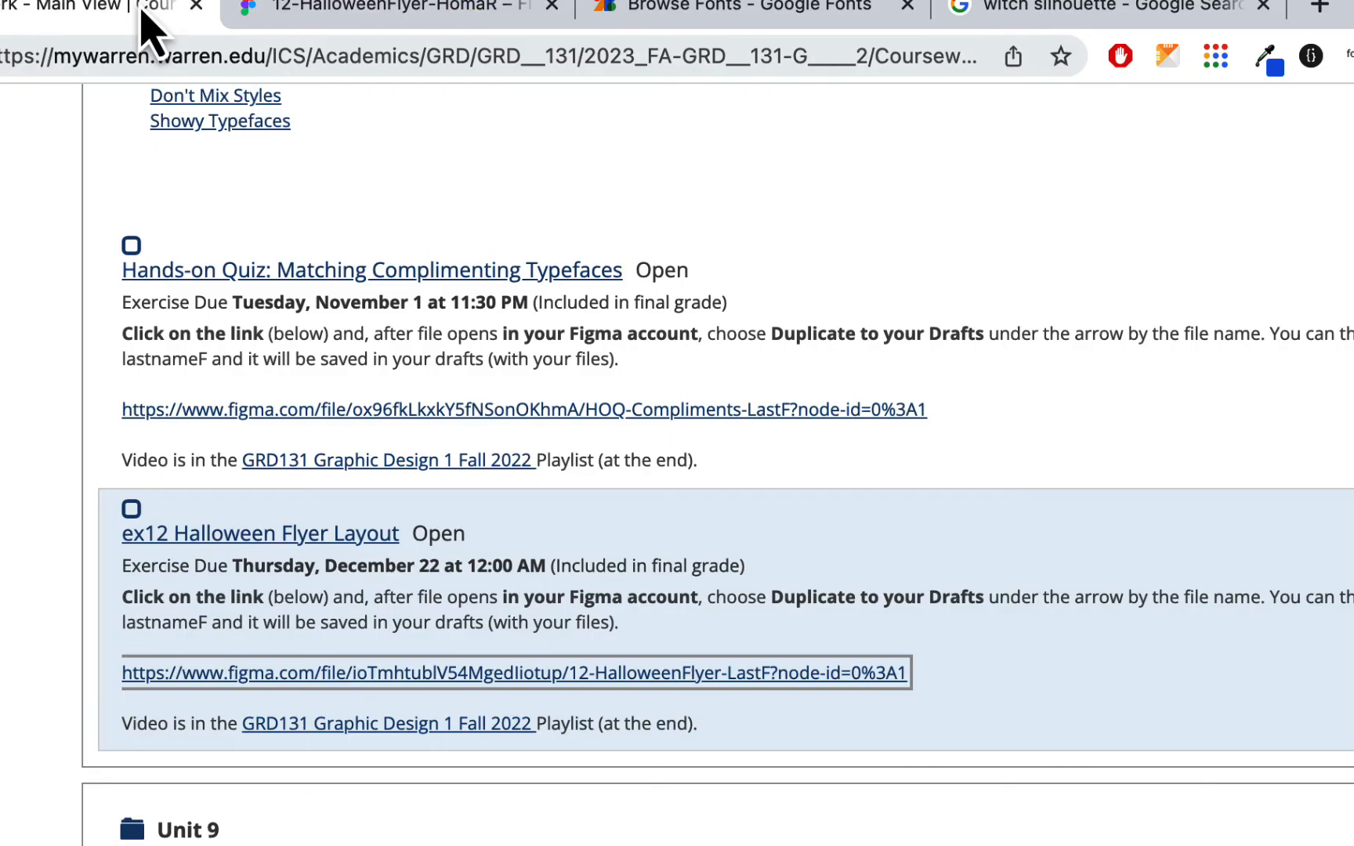
pyautogui.click(317, 535)
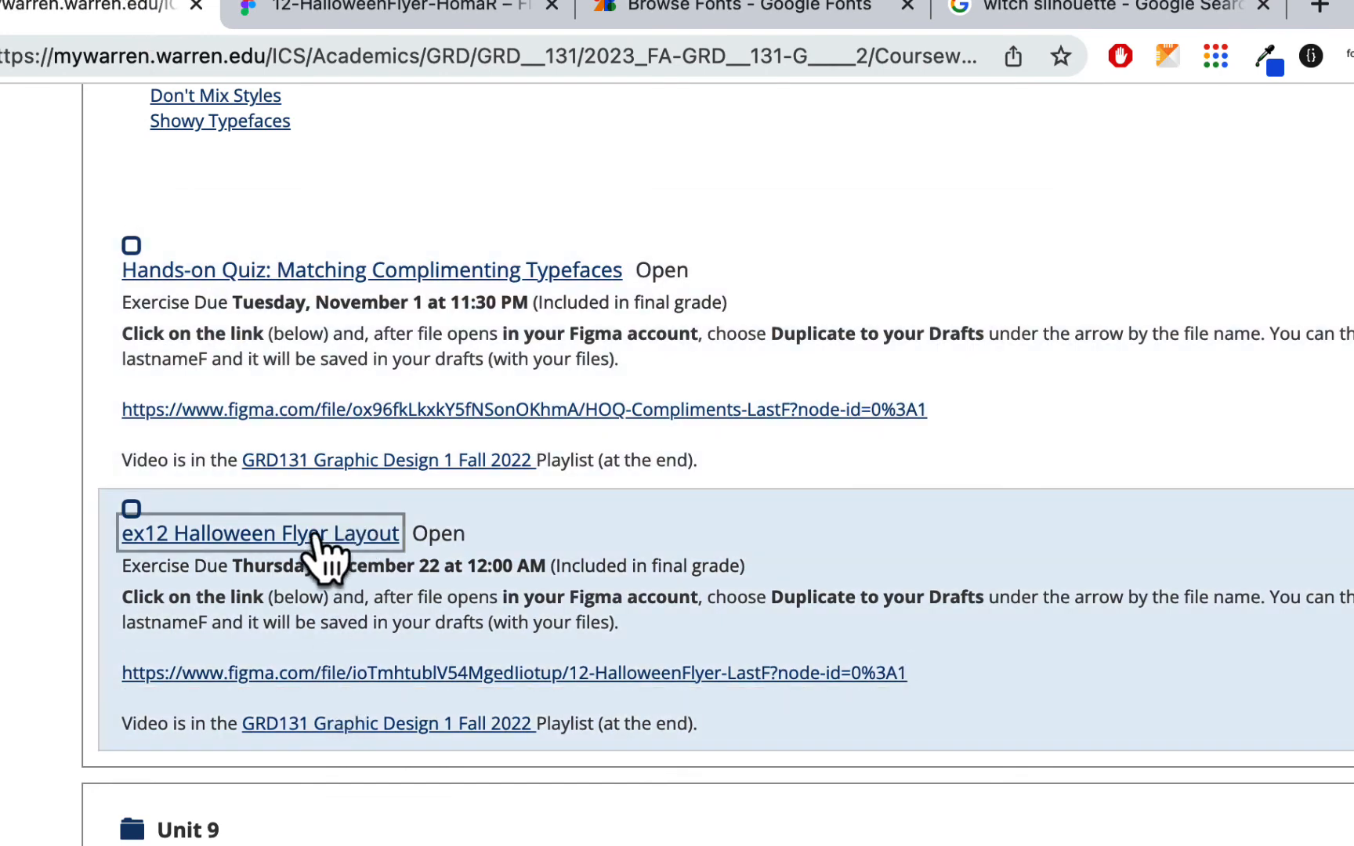
pyautogui.scroll(-10, 377, 658)
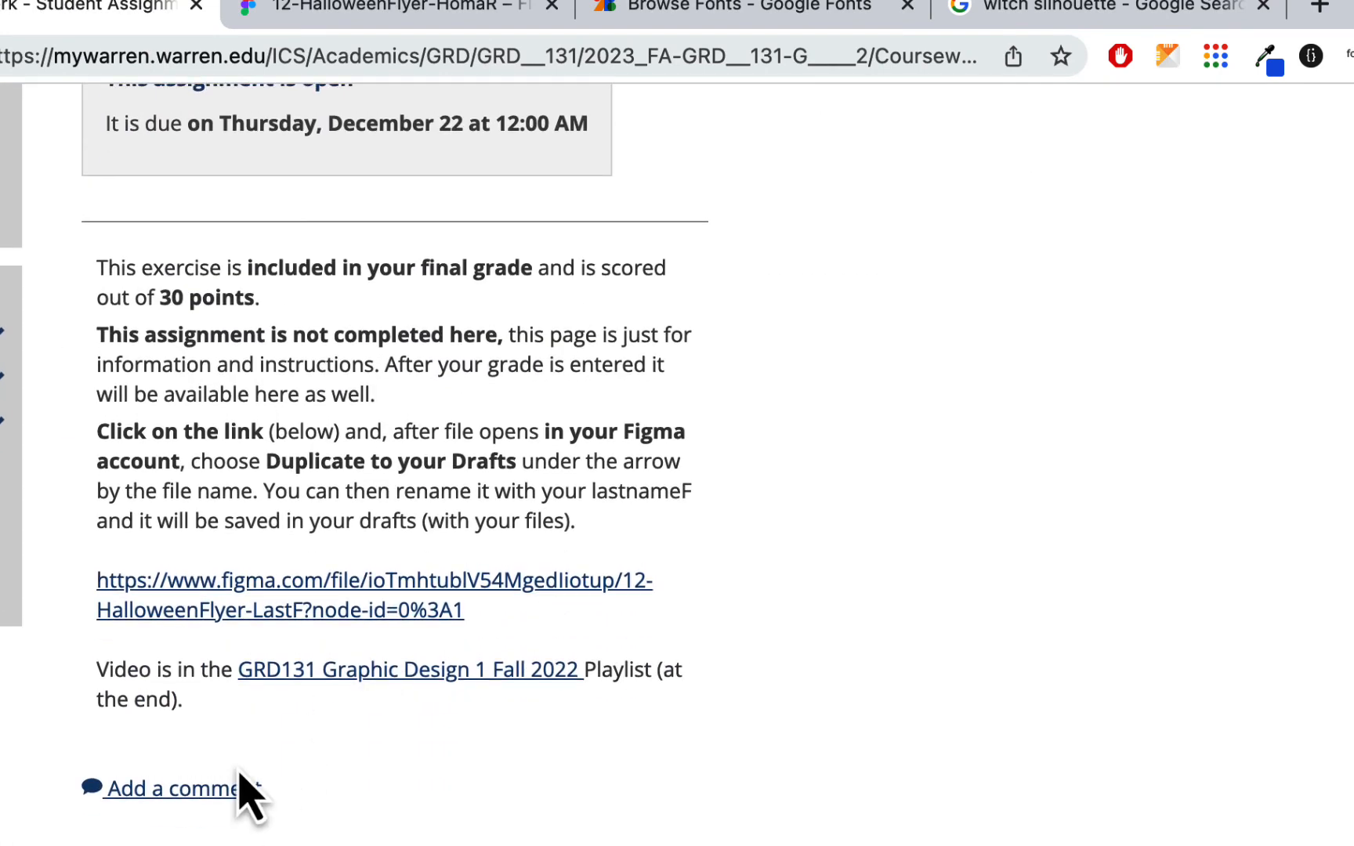
# - Try adding a comment with an inserted link on the assignment, then cancel both without saving
pyautogui.click(235, 789)
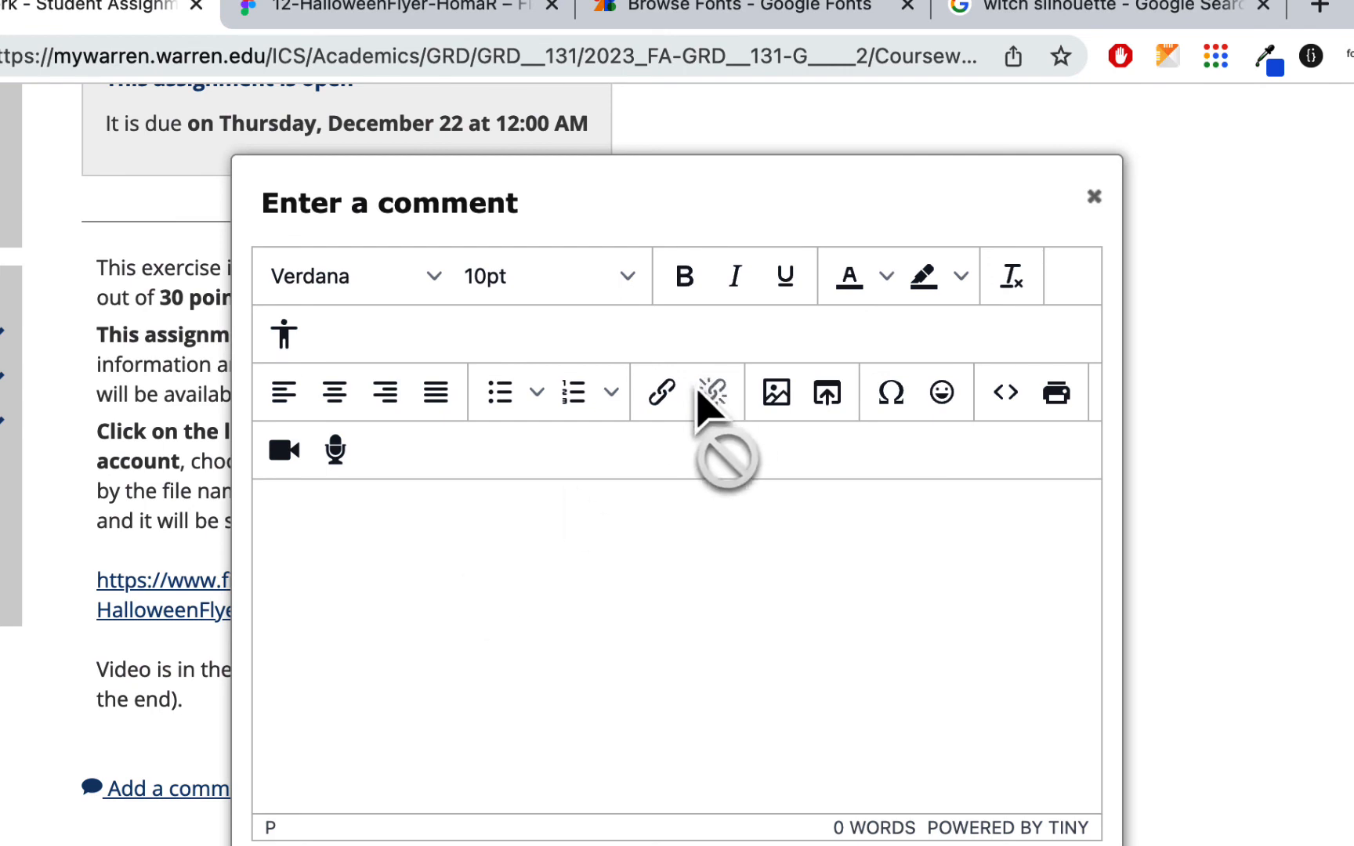
pyautogui.click(664, 393)
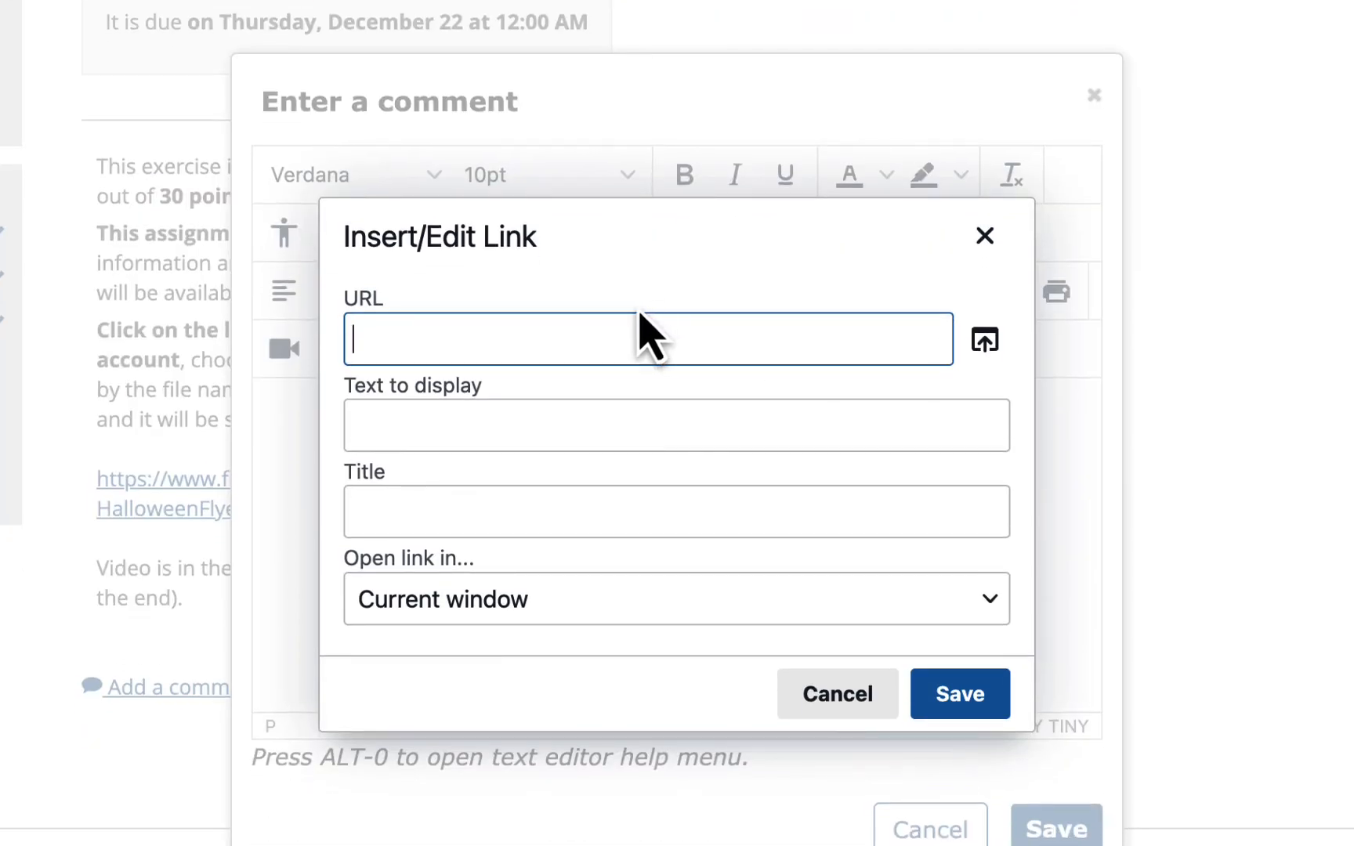
pyautogui.click(488, 612)
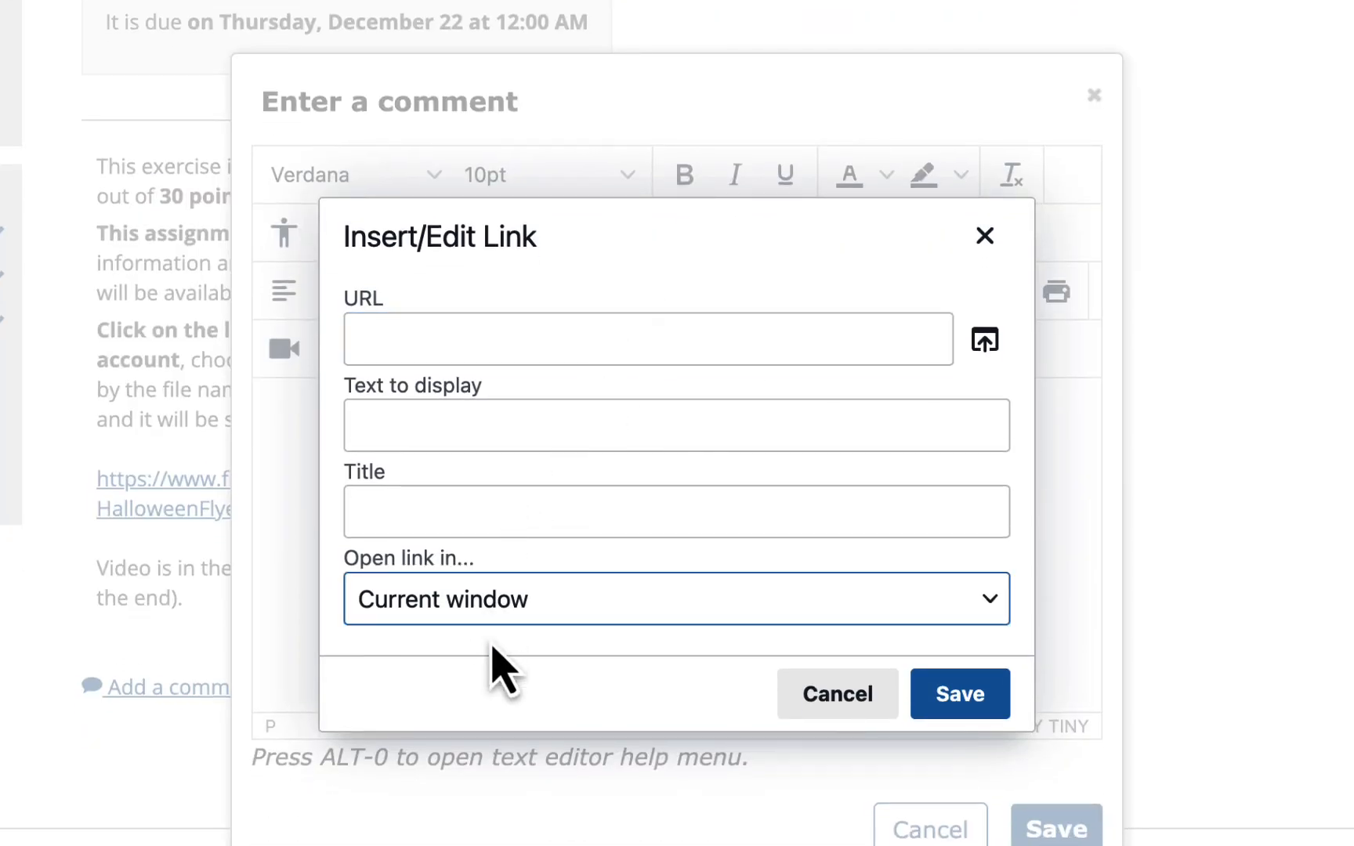
pyautogui.click(832, 697)
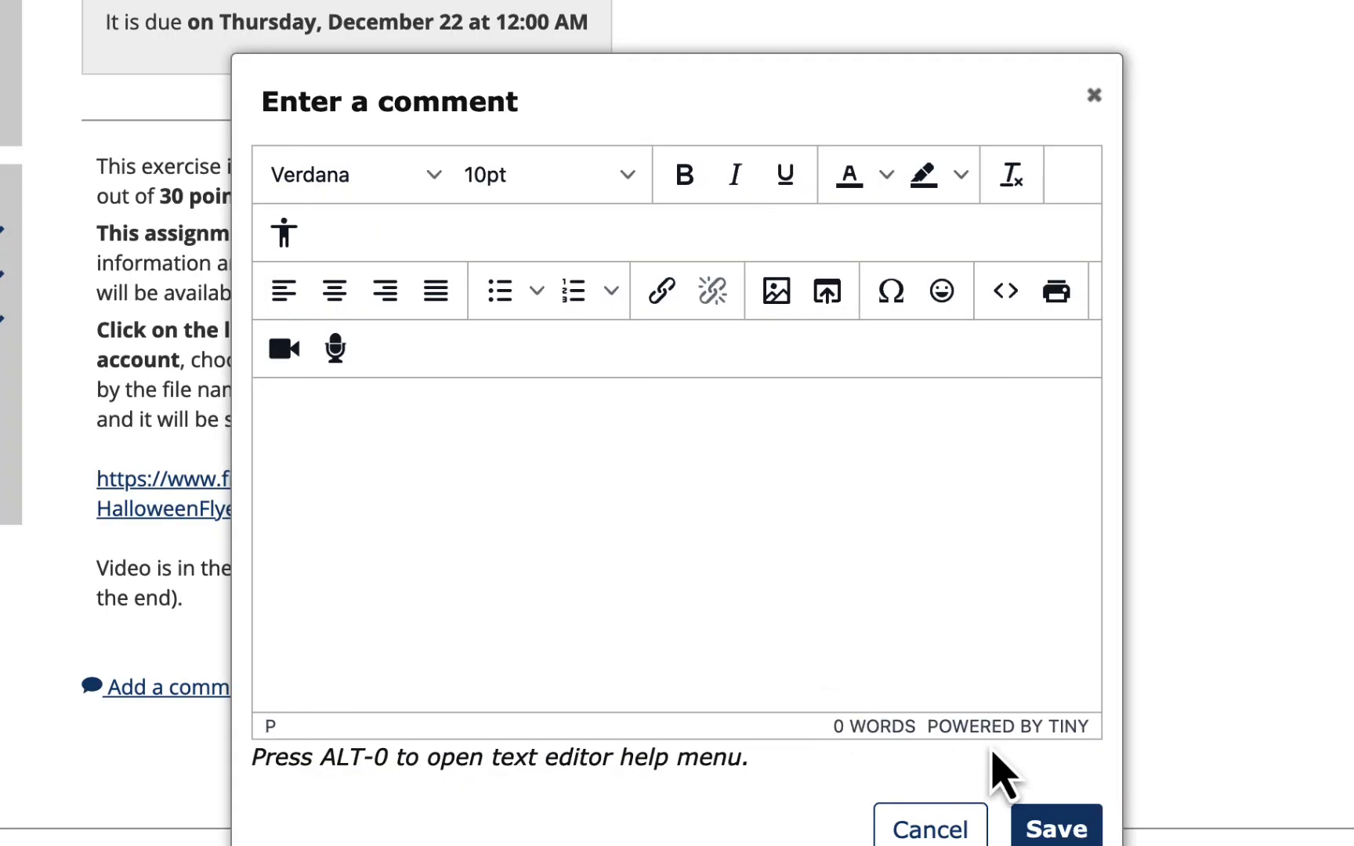
pyautogui.click(931, 829)
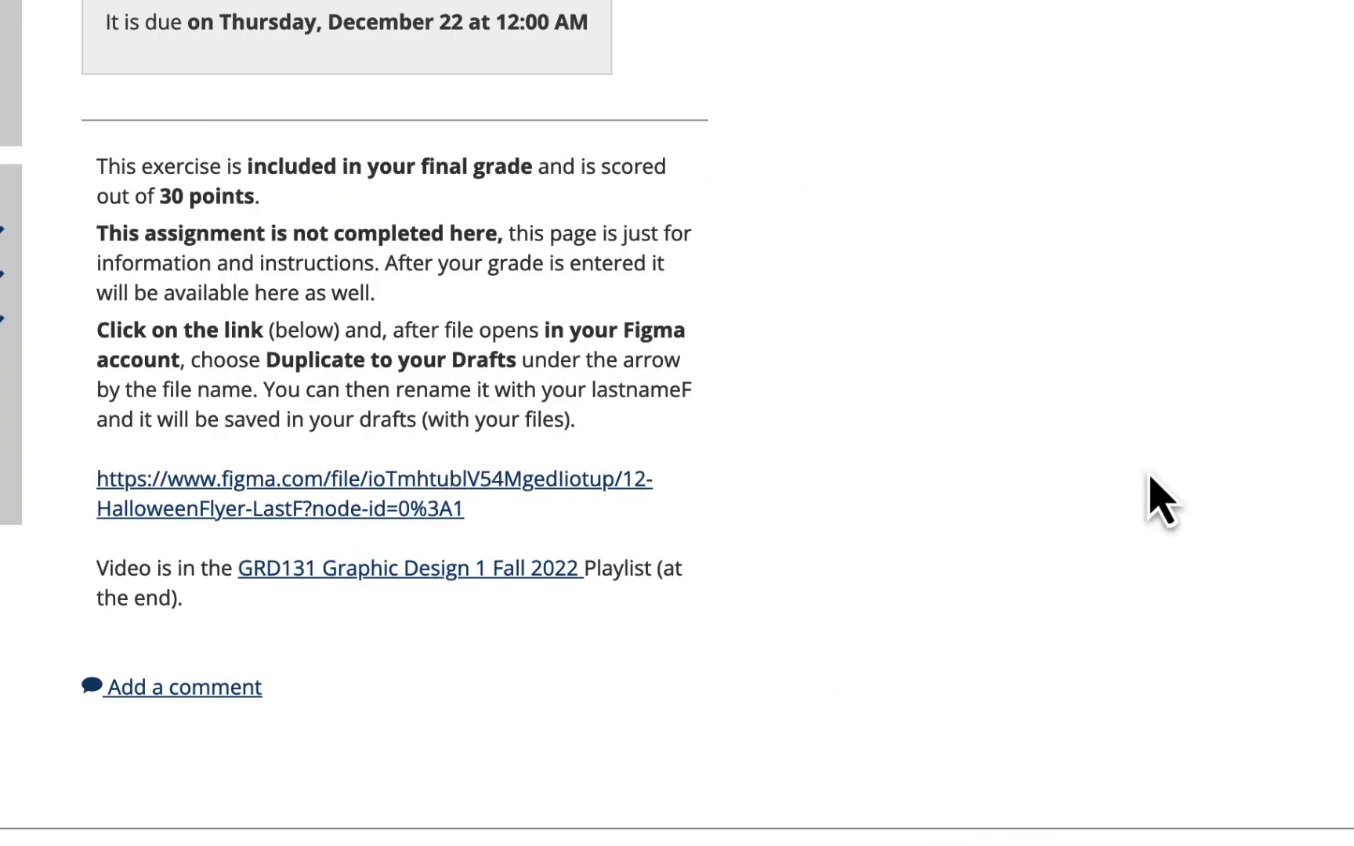
pyautogui.scroll(3, 1148, 494)
pyautogui.scroll(-2, 1150, 497)
pyautogui.scroll(2, 1150, 478)
pyautogui.scroll(-1, 1150, 477)
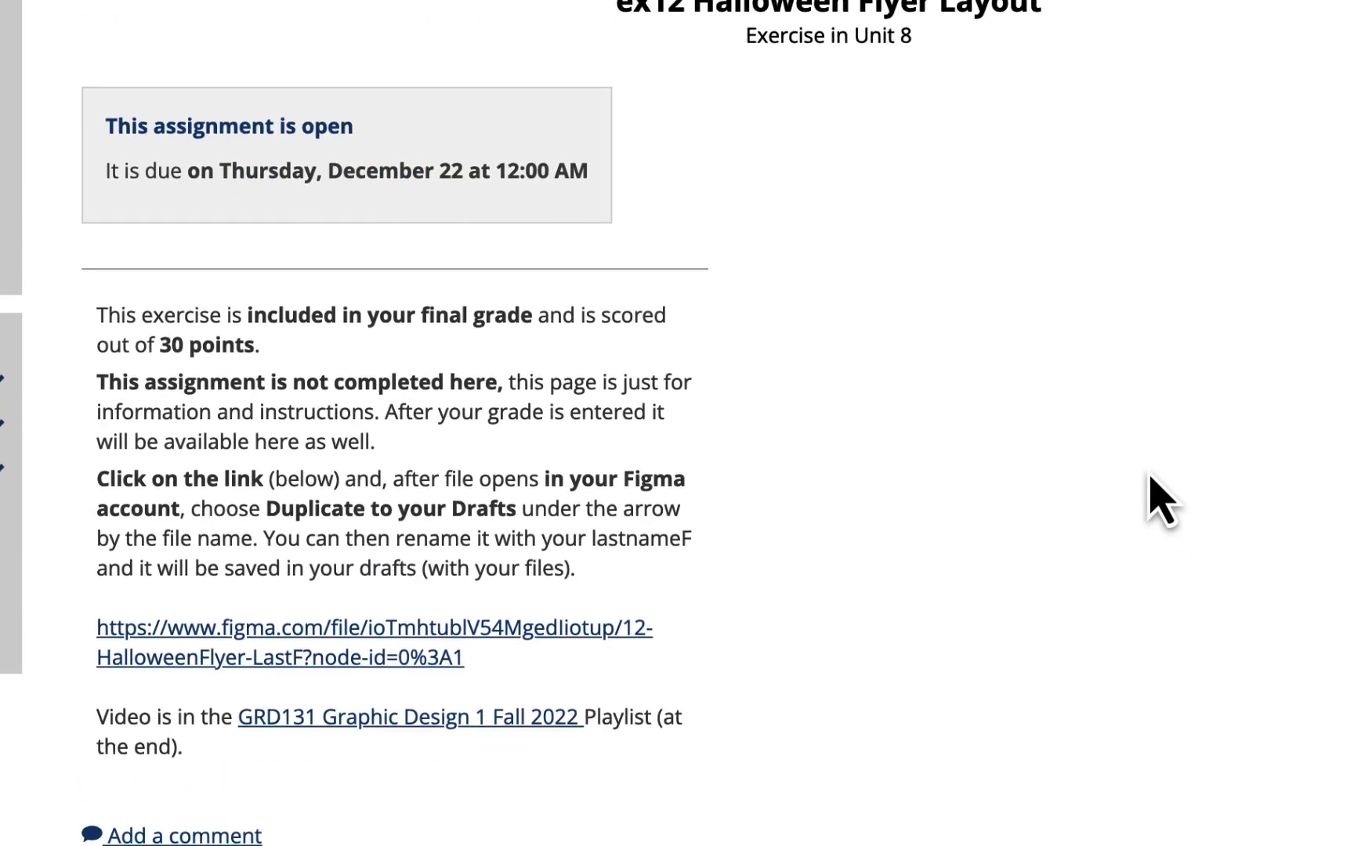
pyautogui.scroll(2, 1150, 478)
pyautogui.scroll(-2, 1150, 478)
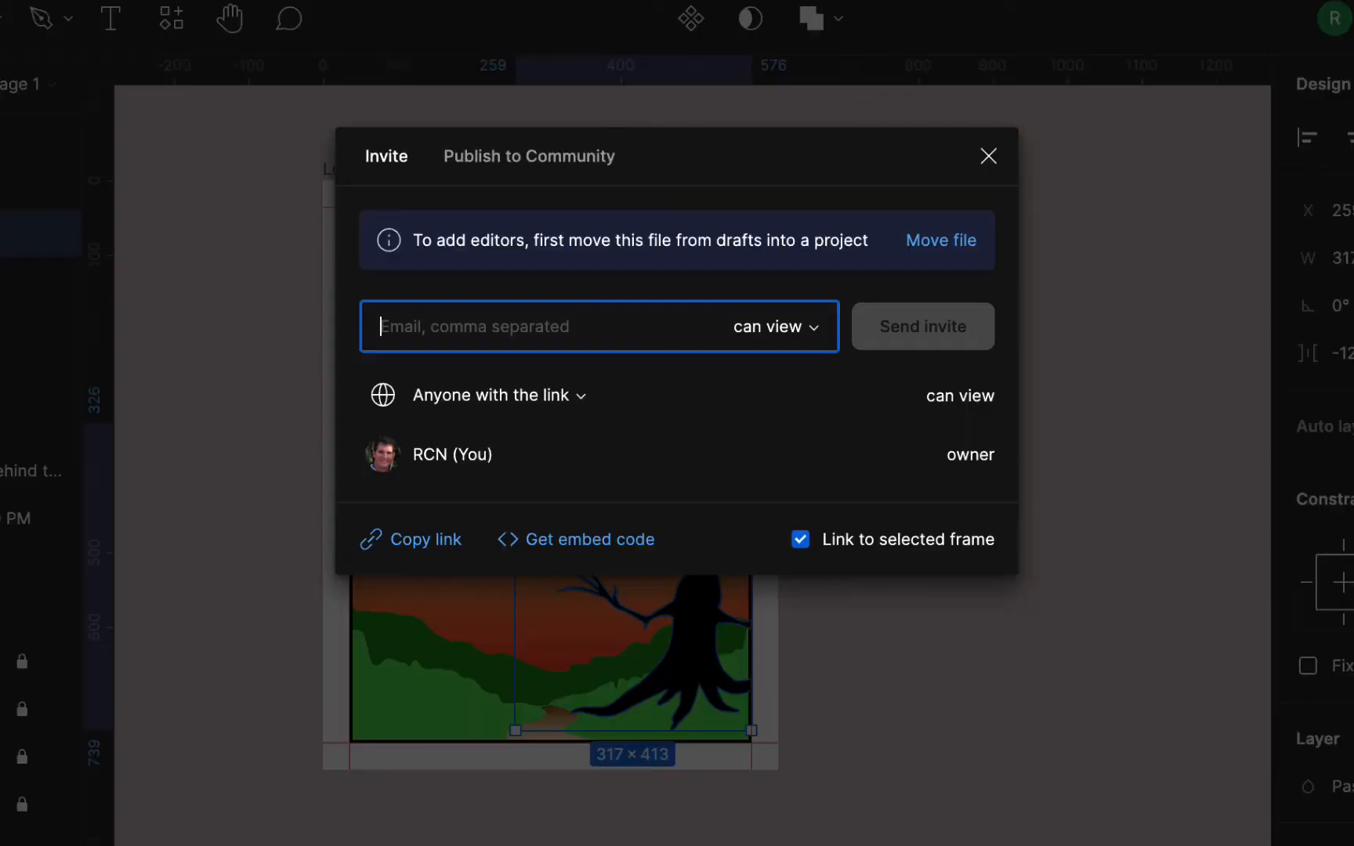
# - Close the share dialog and shrink the tree to roughly 206×282 in the lower-right corner
pyautogui.click(988, 155)
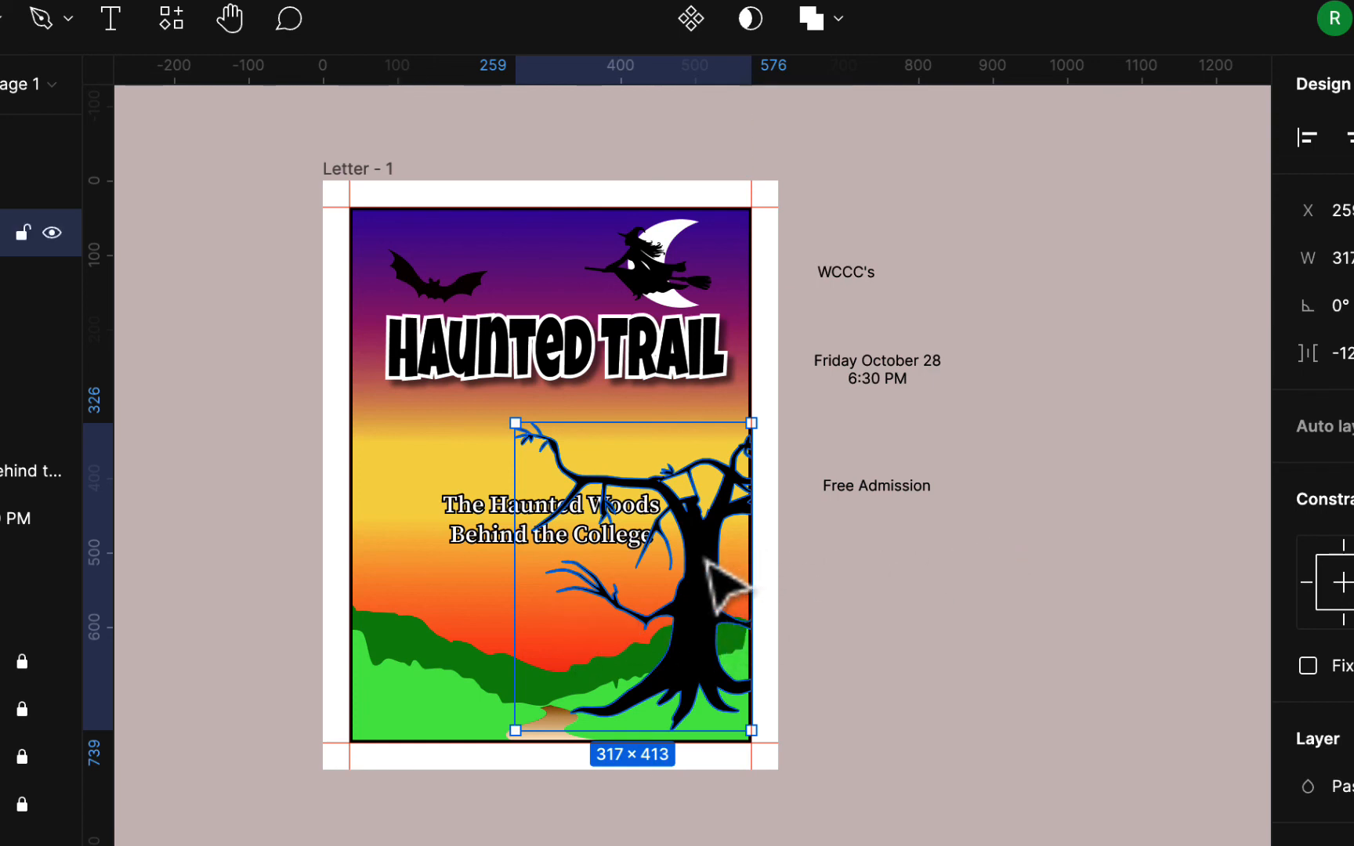
pyautogui.moveTo(521, 428); pyautogui.dragTo(611, 531)
pyautogui.click(977, 602)
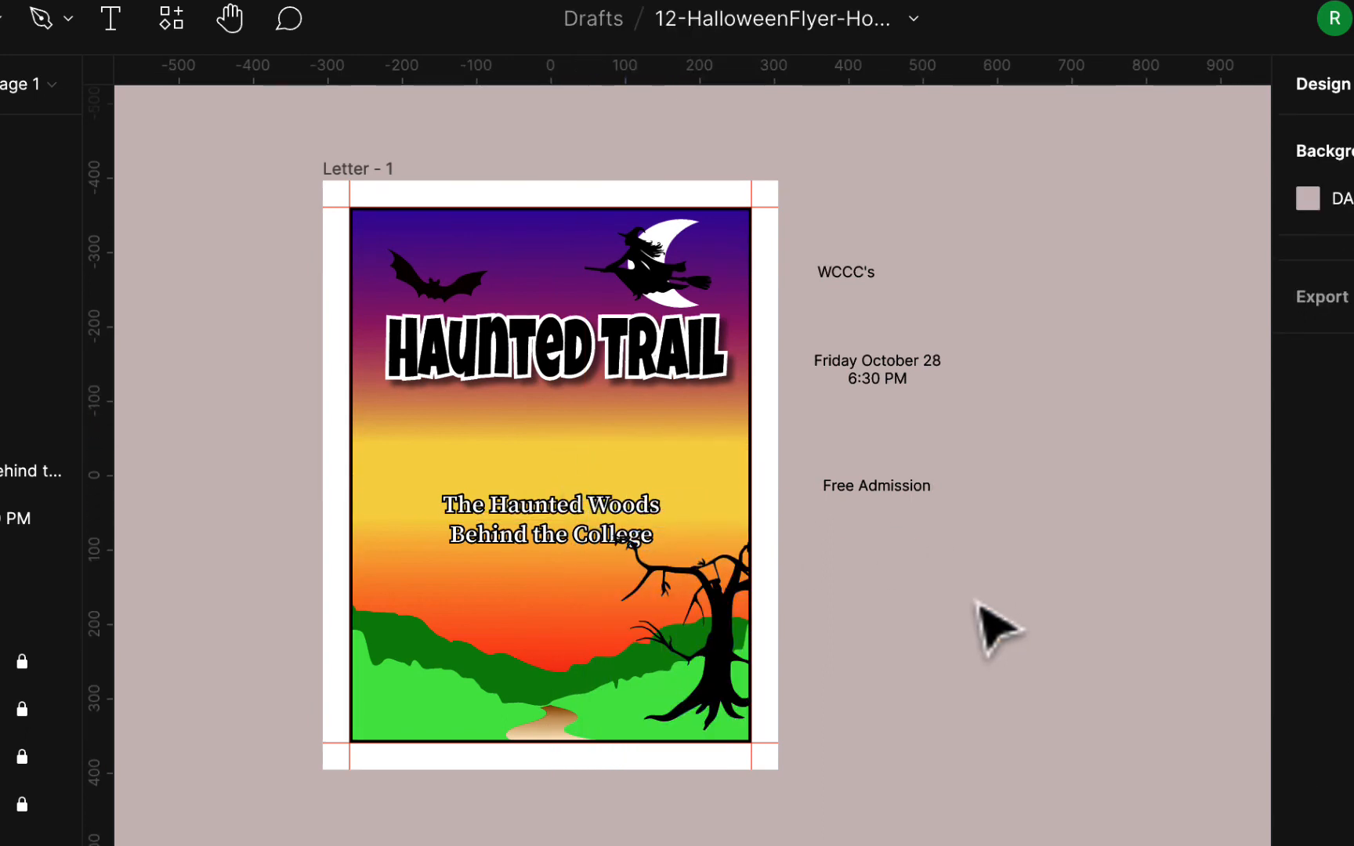